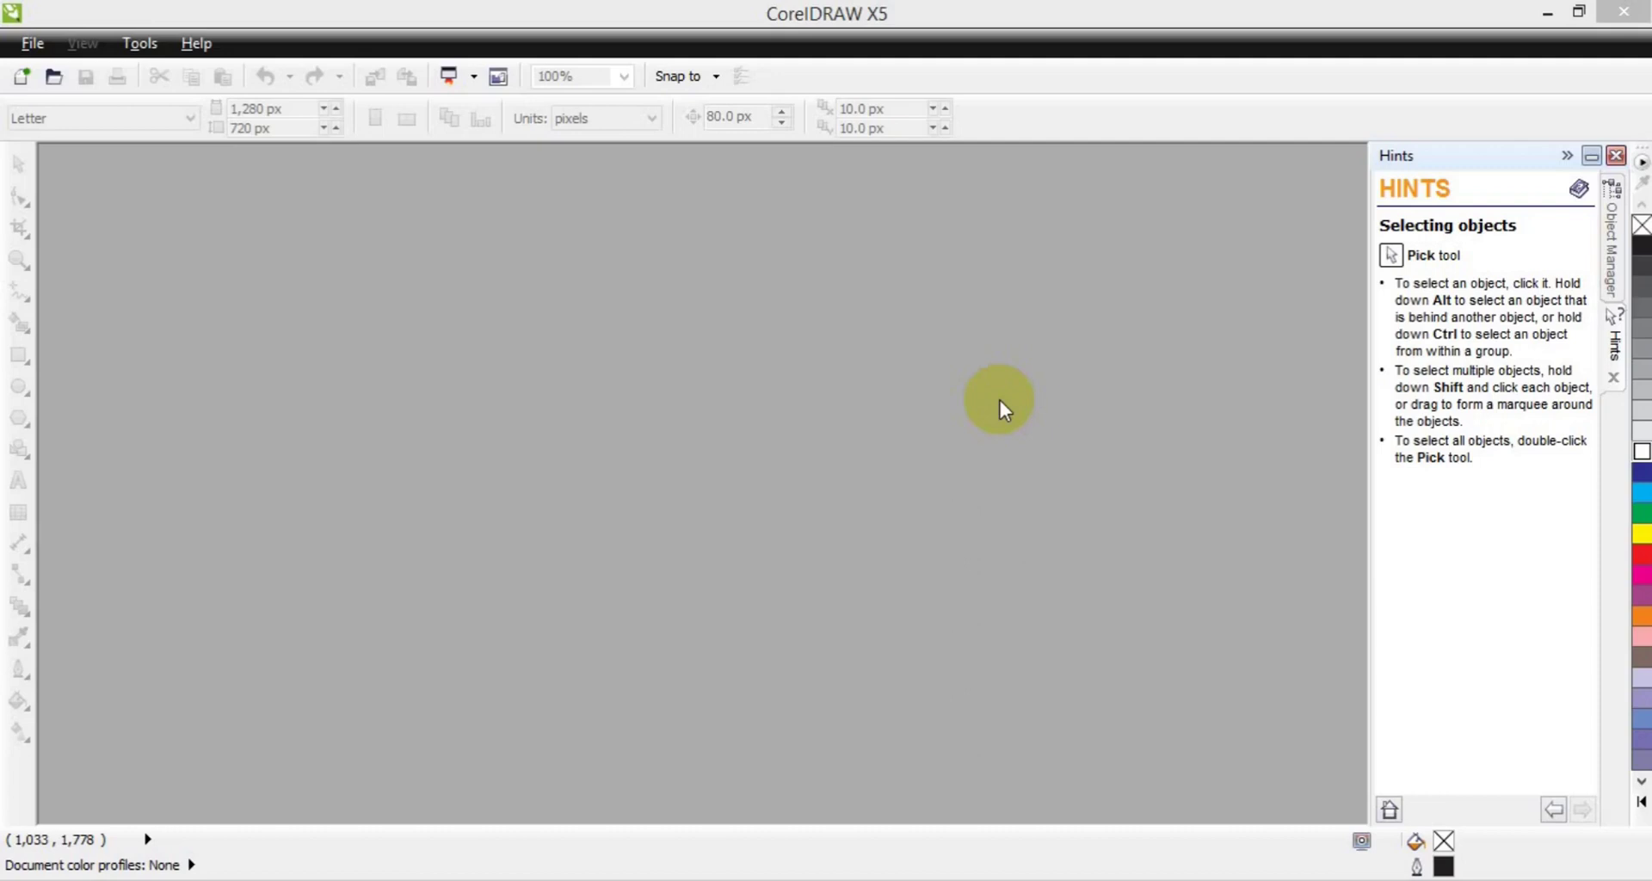
Start a new document and name it 'Certificate Design Template'
left_click(33, 44)
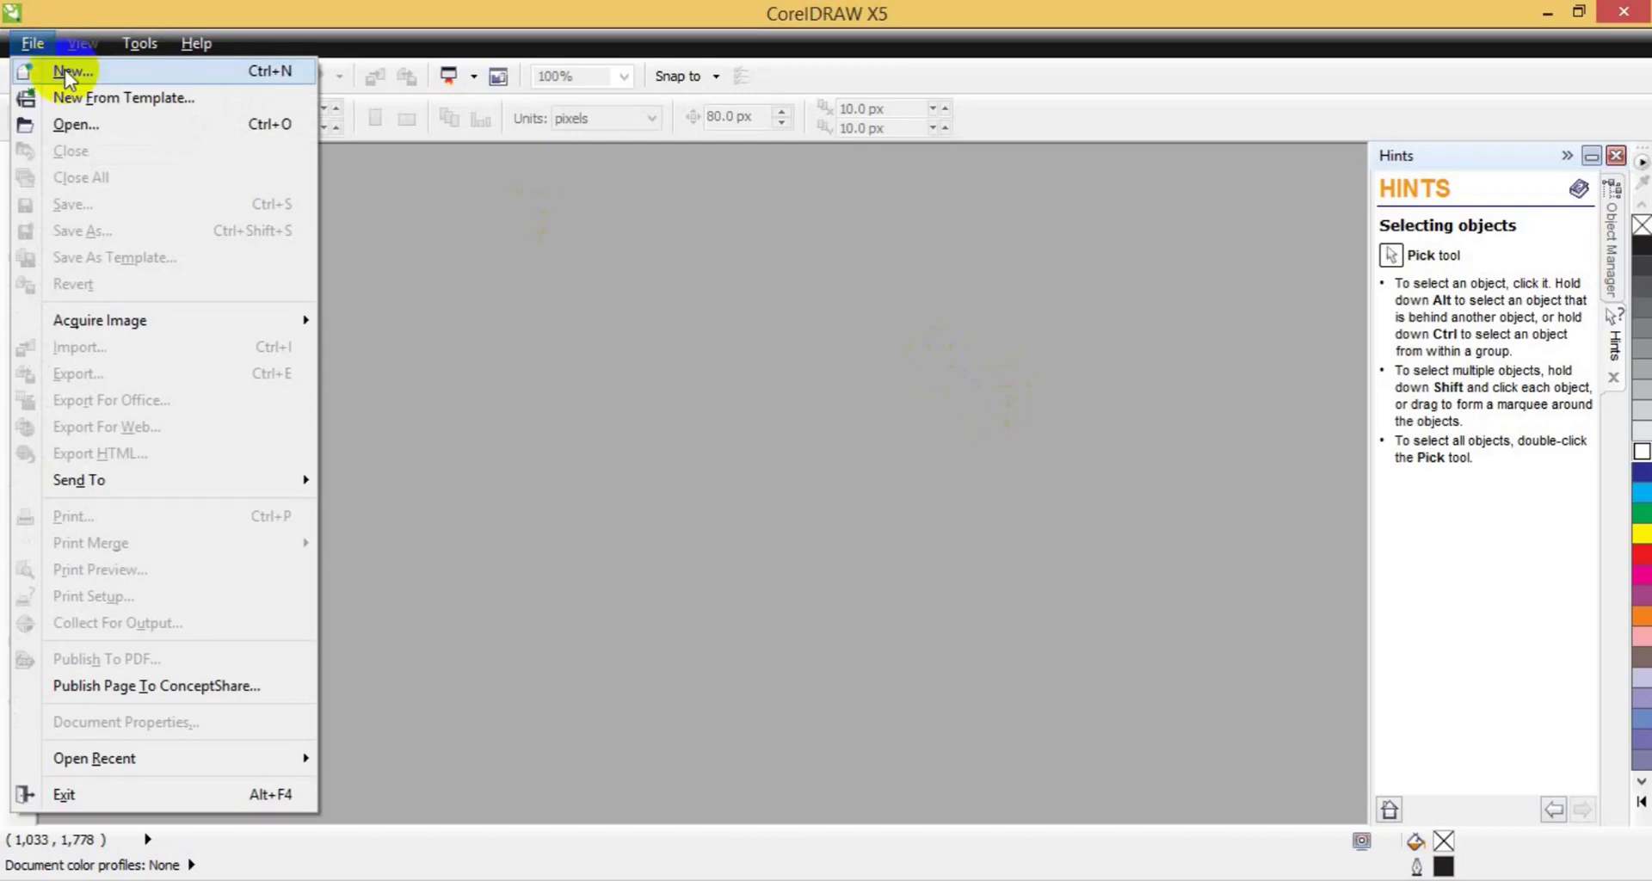
left_click(73, 71)
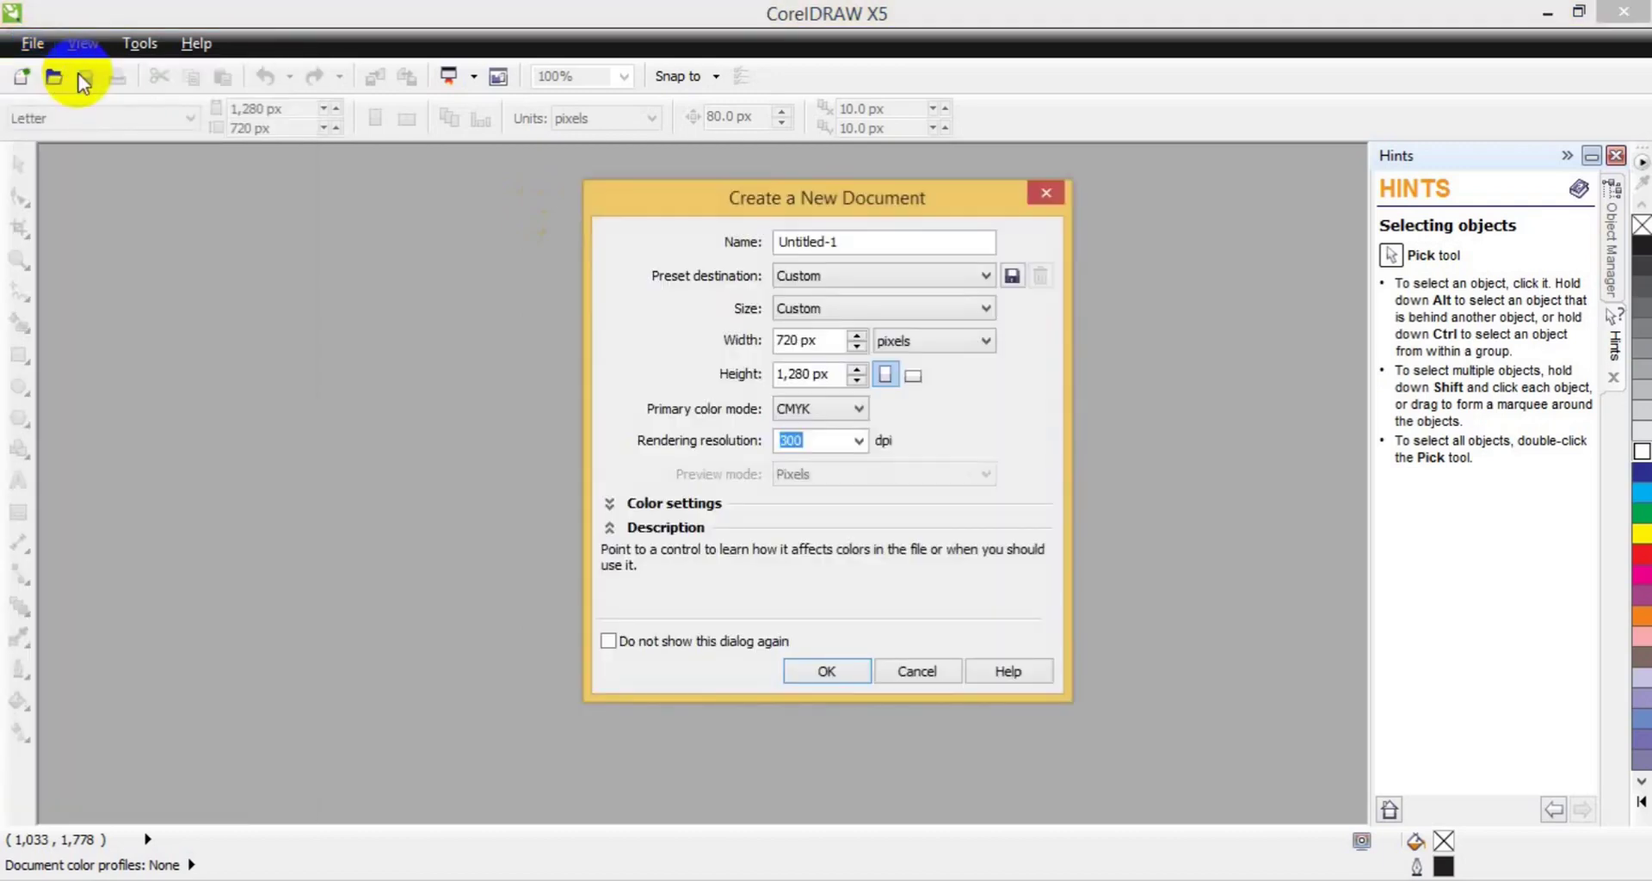
double_click(833, 244)
type("Certificate")
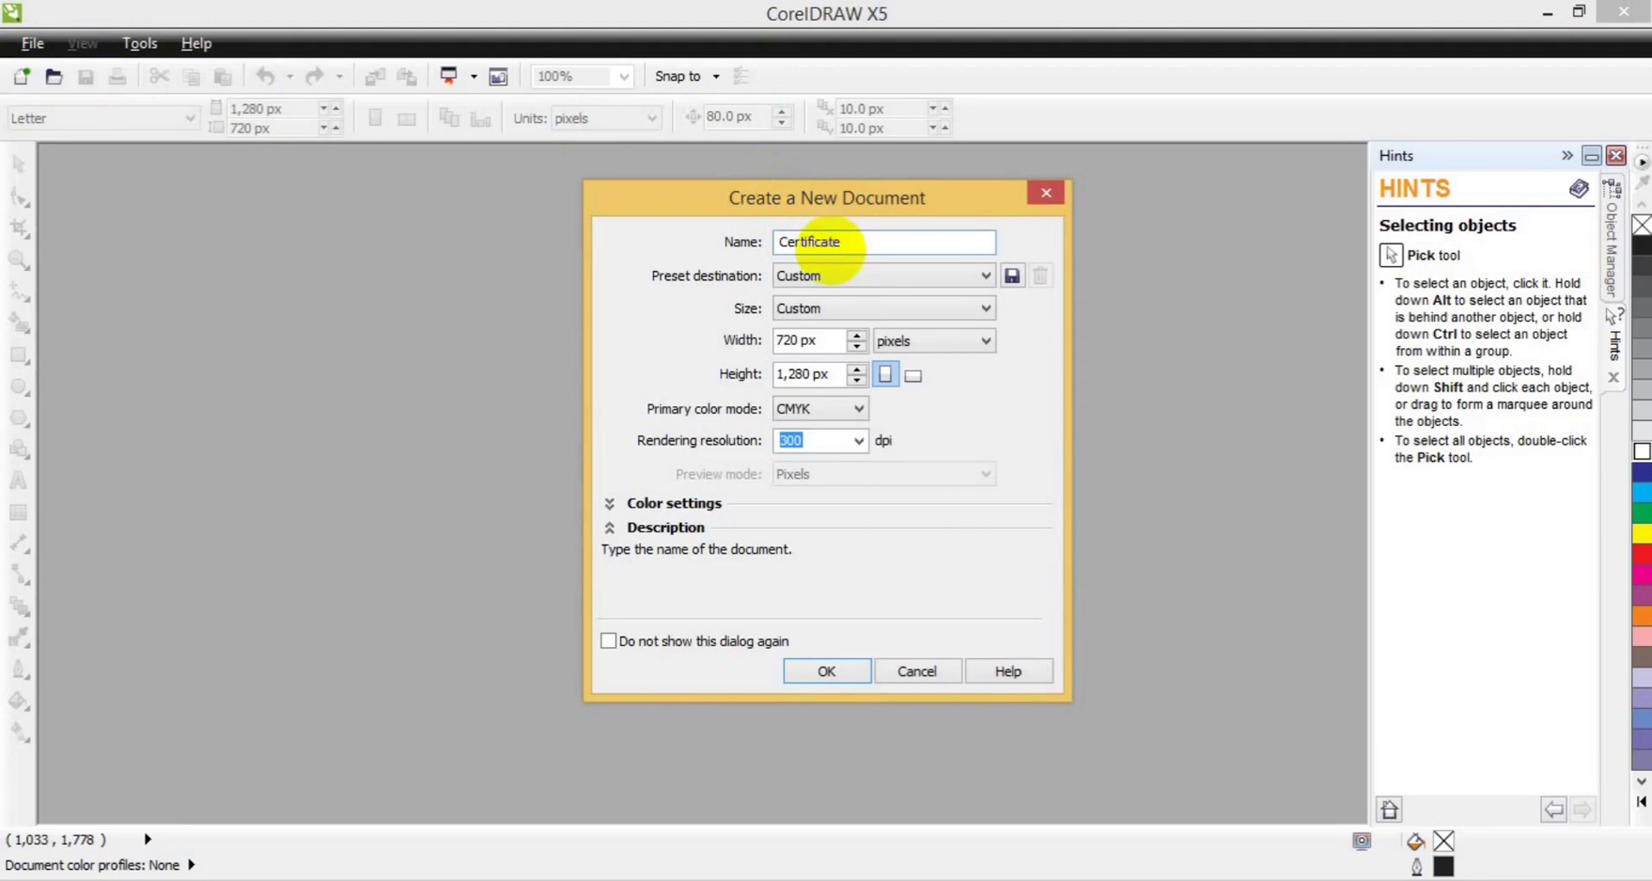
type(" C")
key("BackSpace")
type("Design Template")
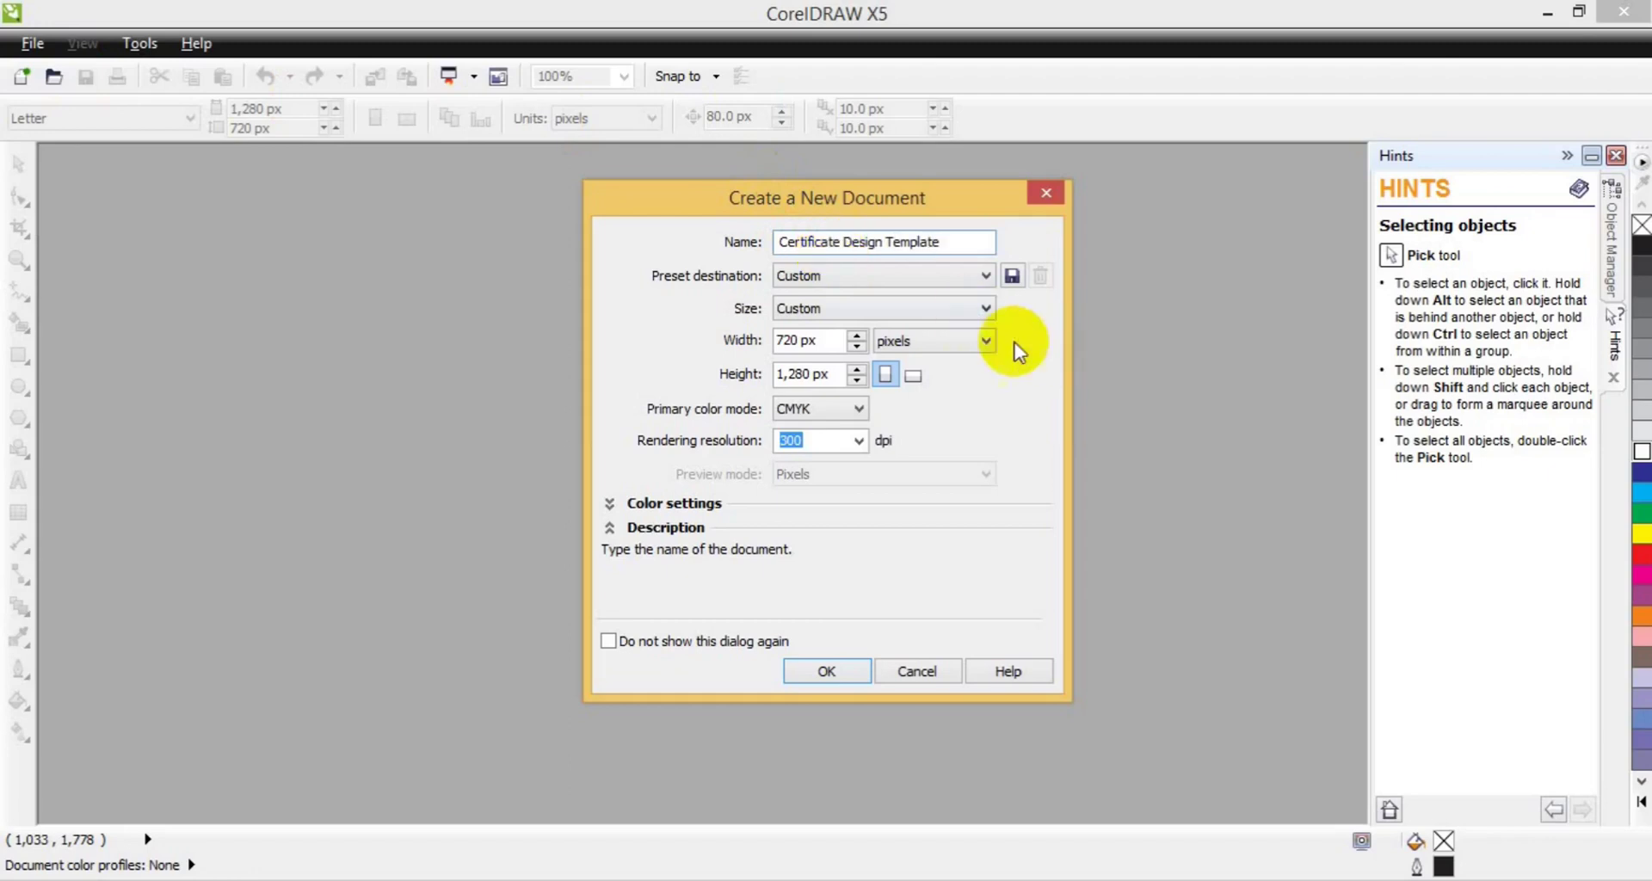
Set the page to A4 landscape with CMYK colour at 300 dpi, and create the document
left_click(984, 313)
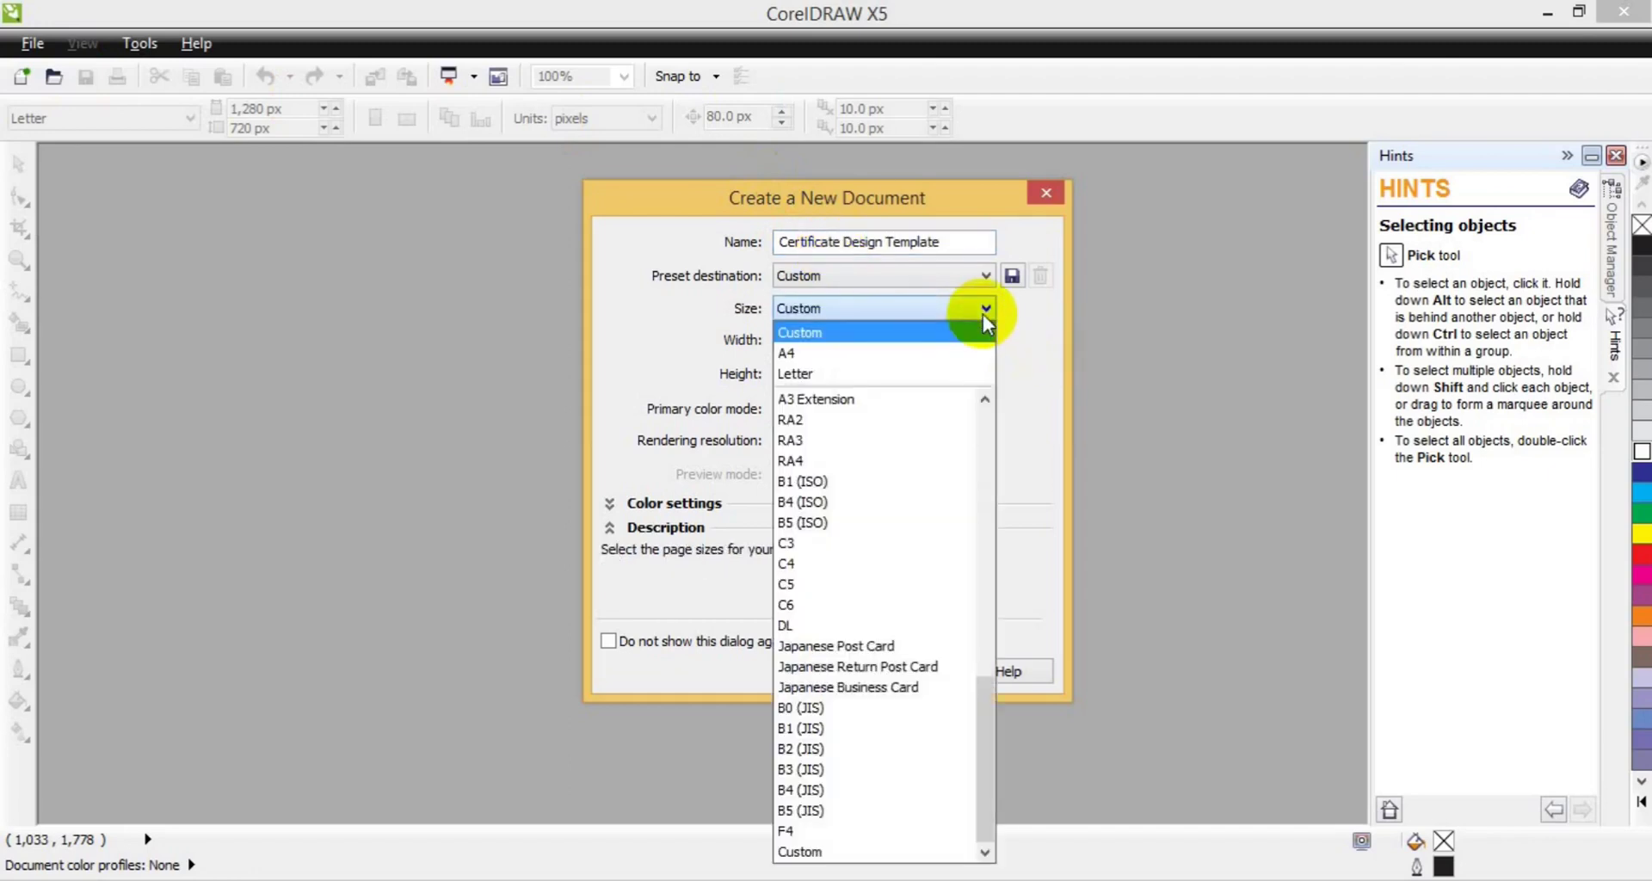
left_click(929, 354)
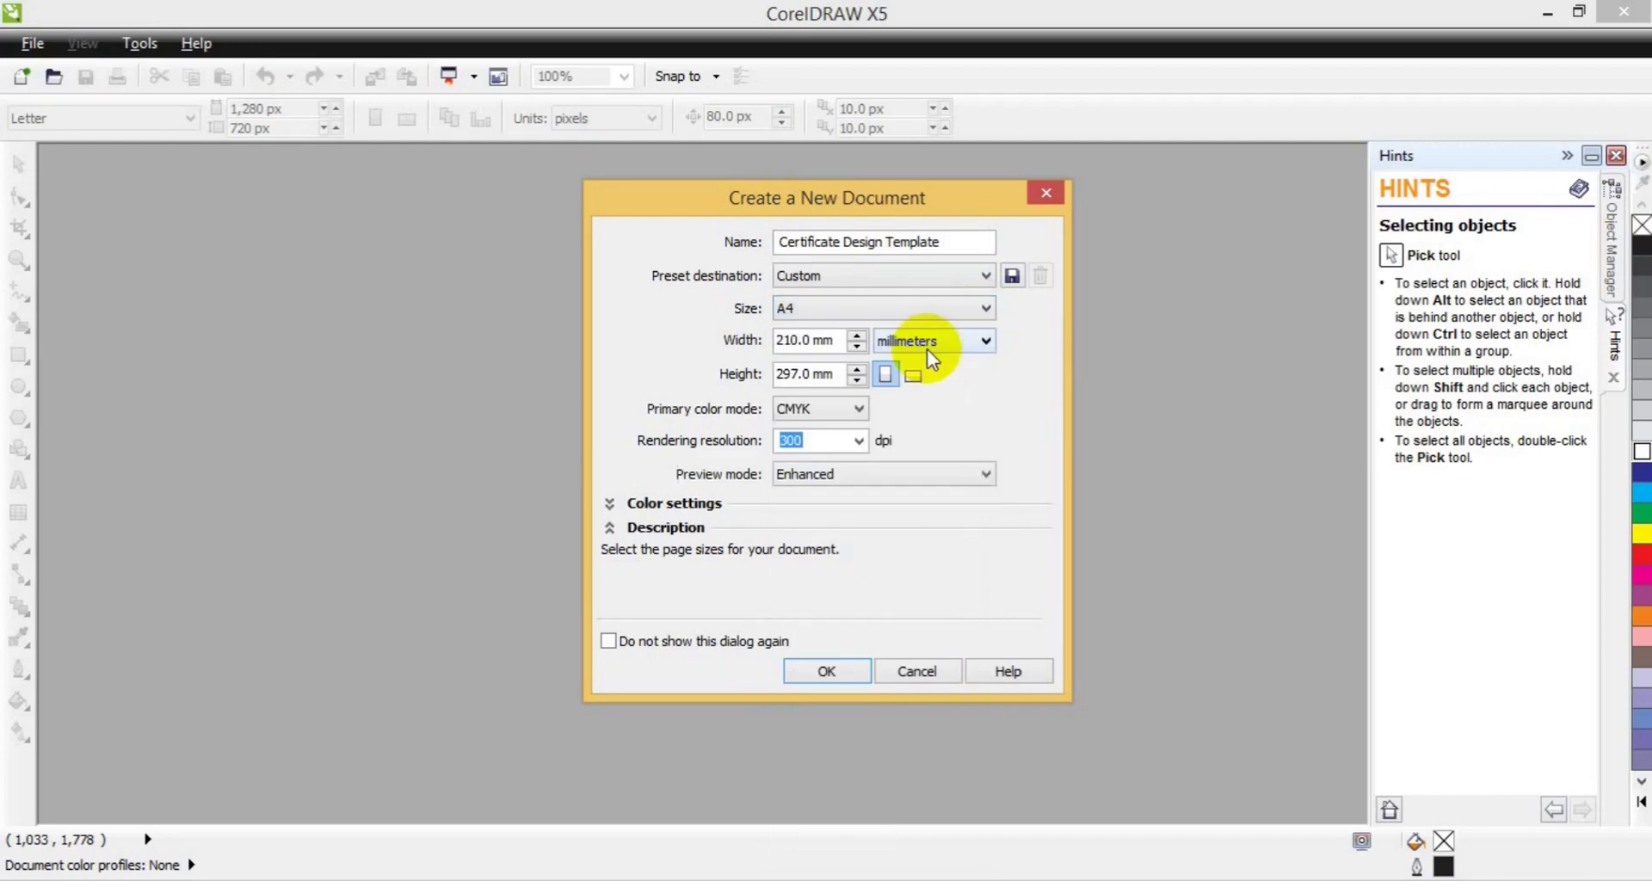
left_click(858, 413)
left_click(821, 424)
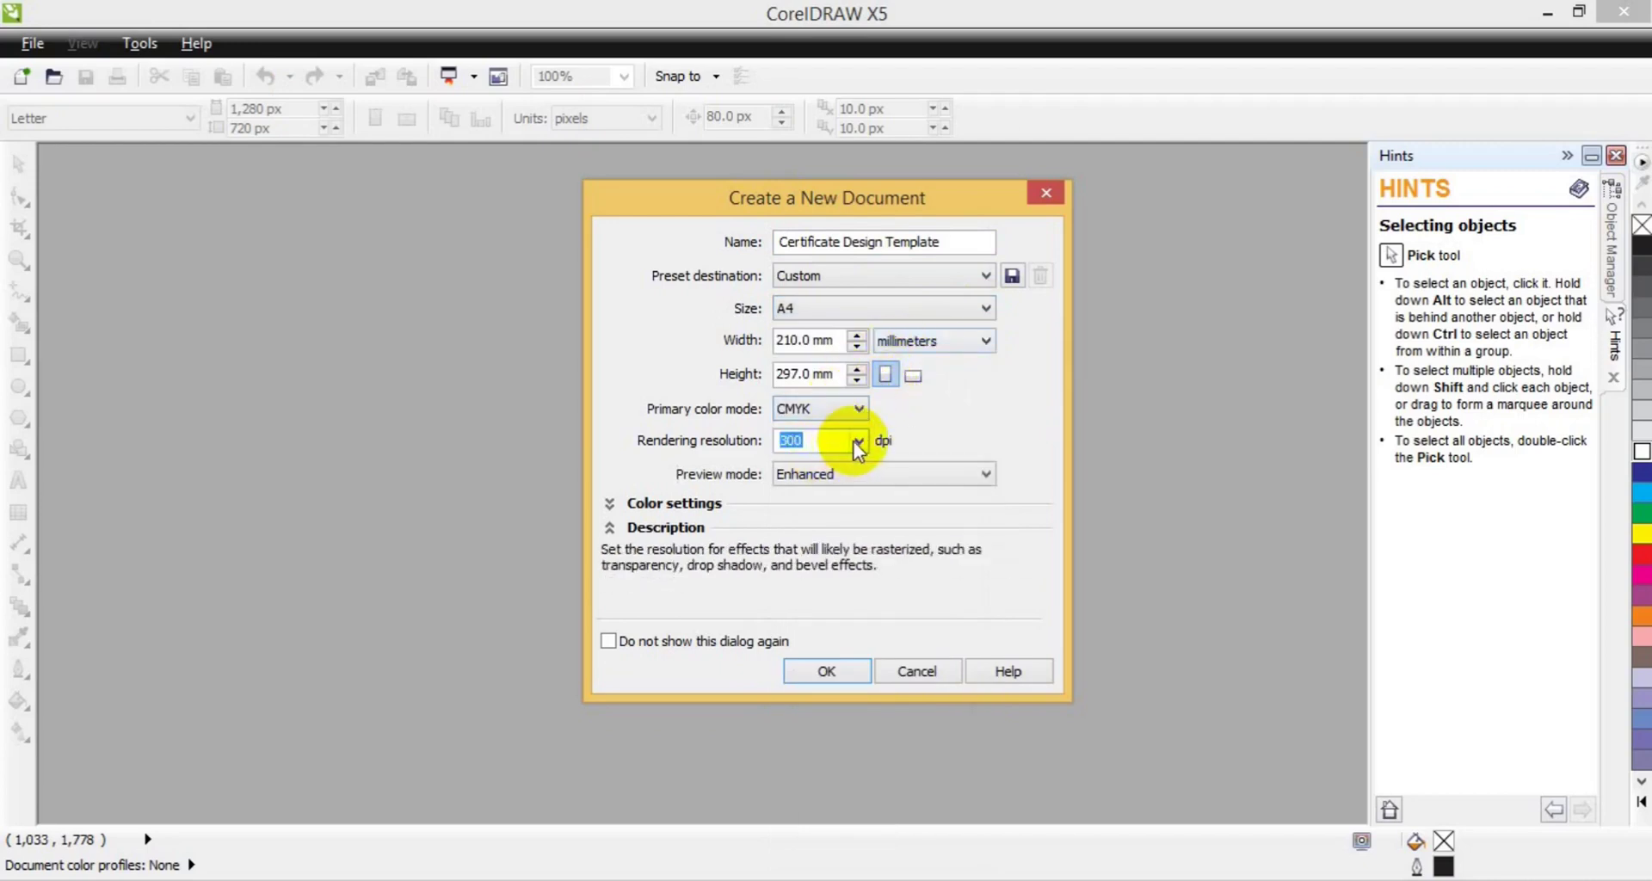
left_click(857, 440)
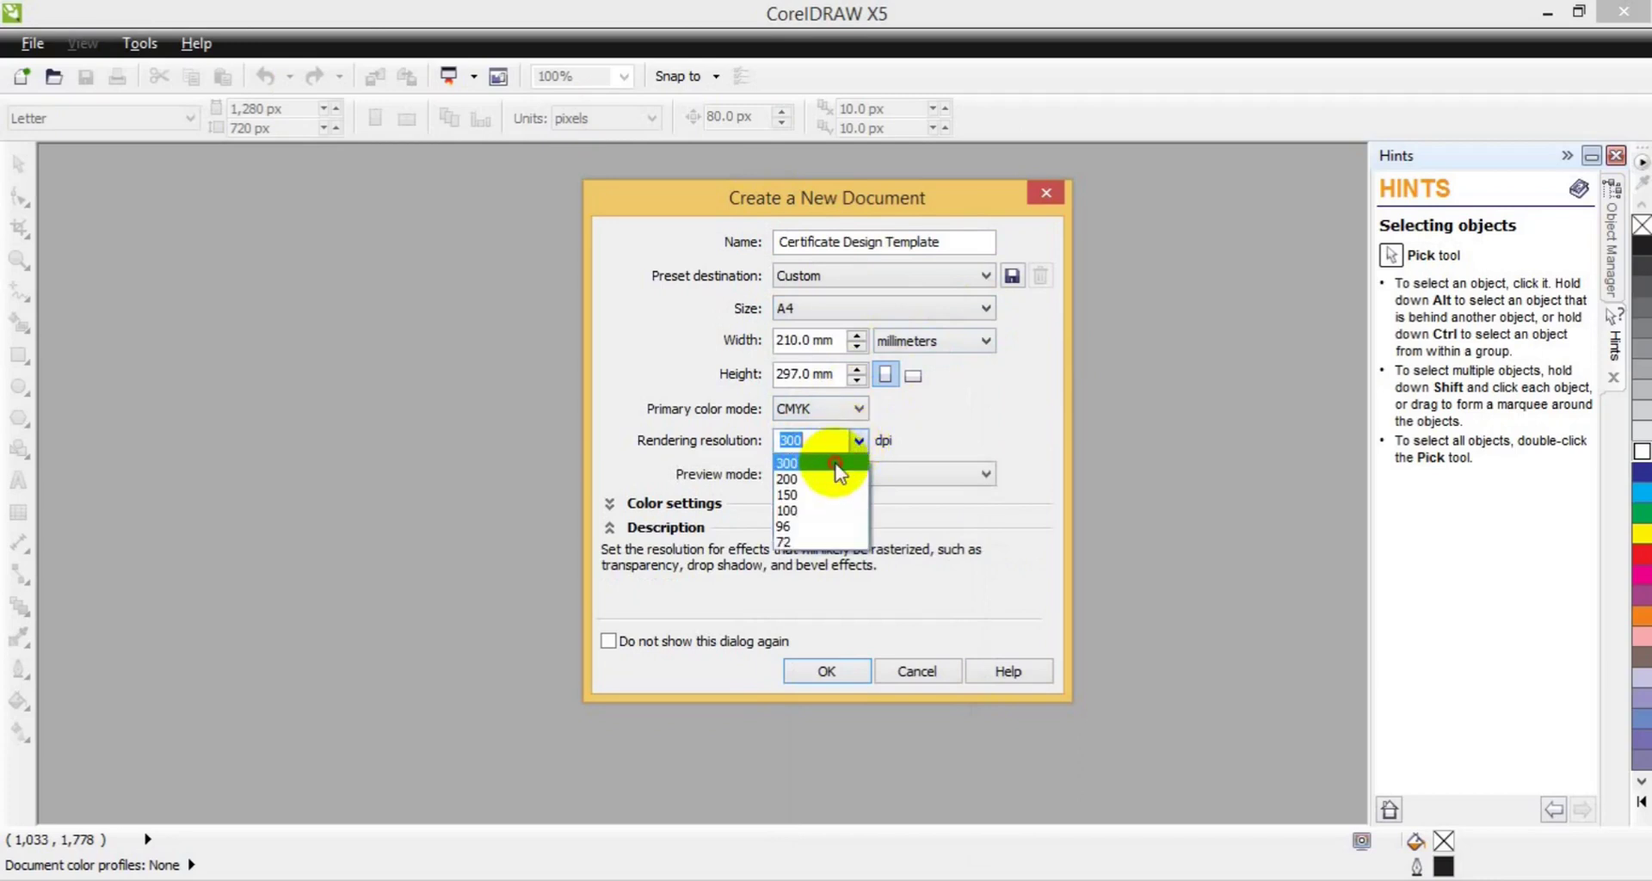
left_click(835, 464)
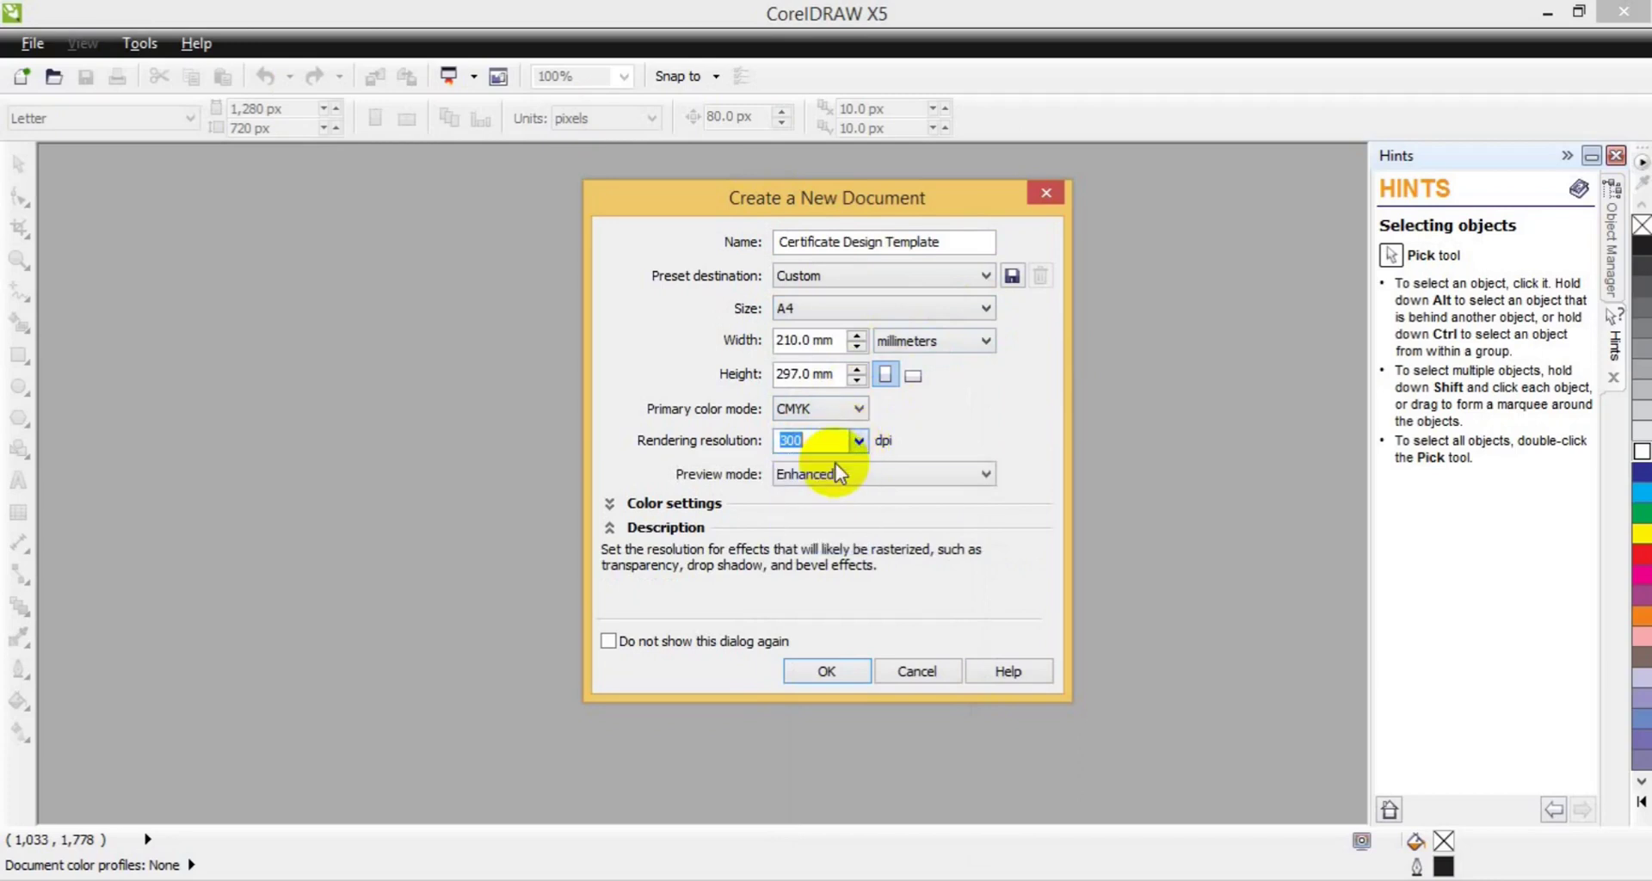
left_click(912, 379)
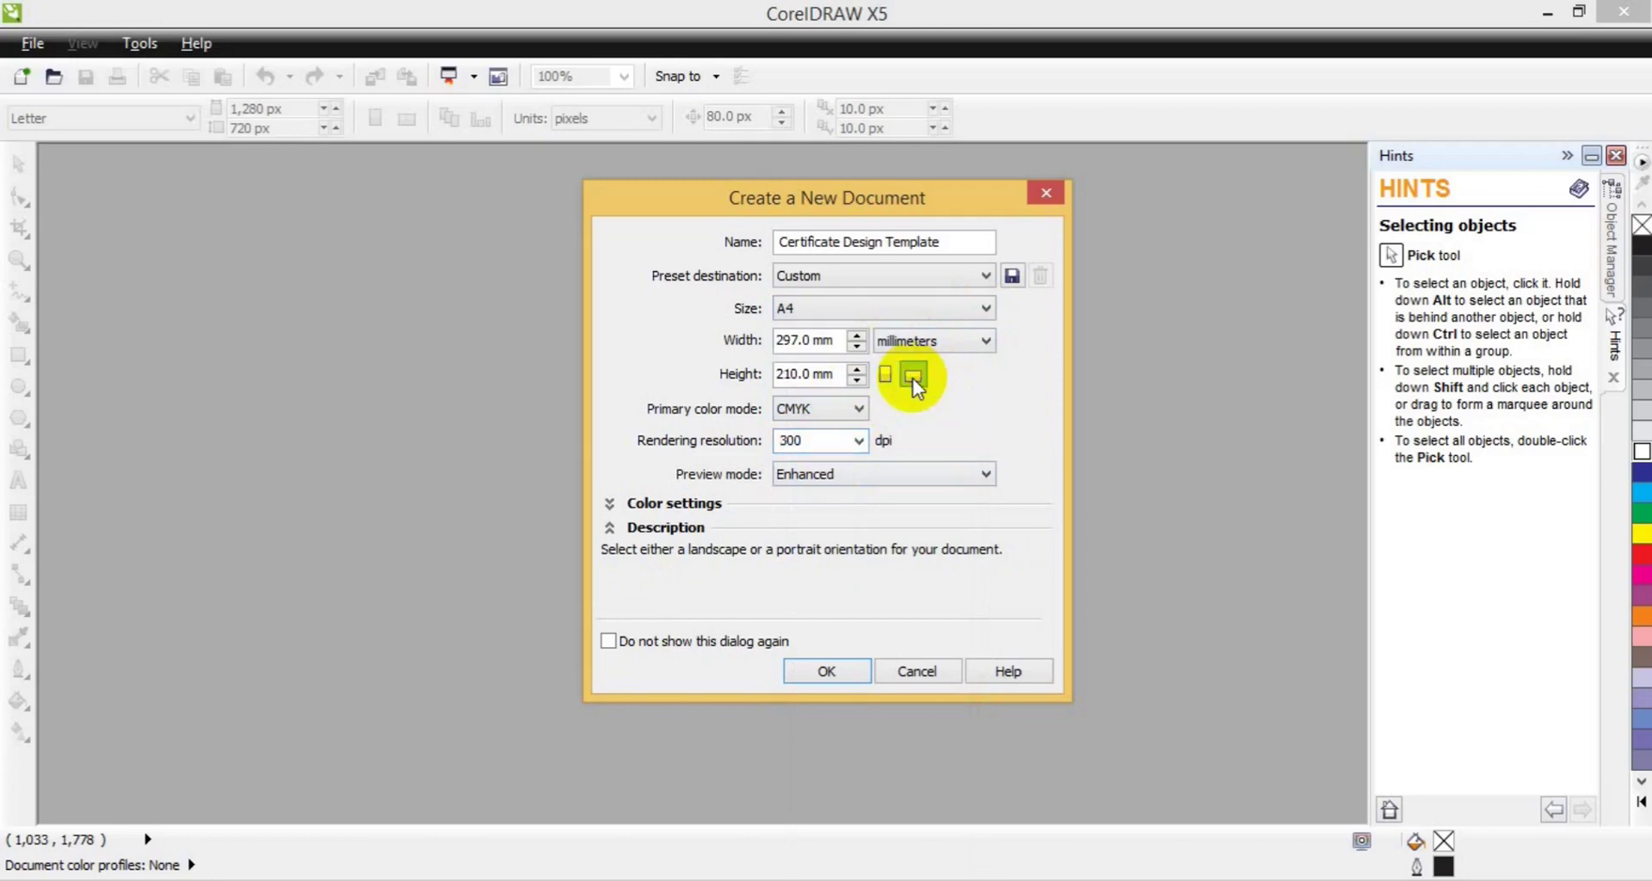
left_click(815, 673)
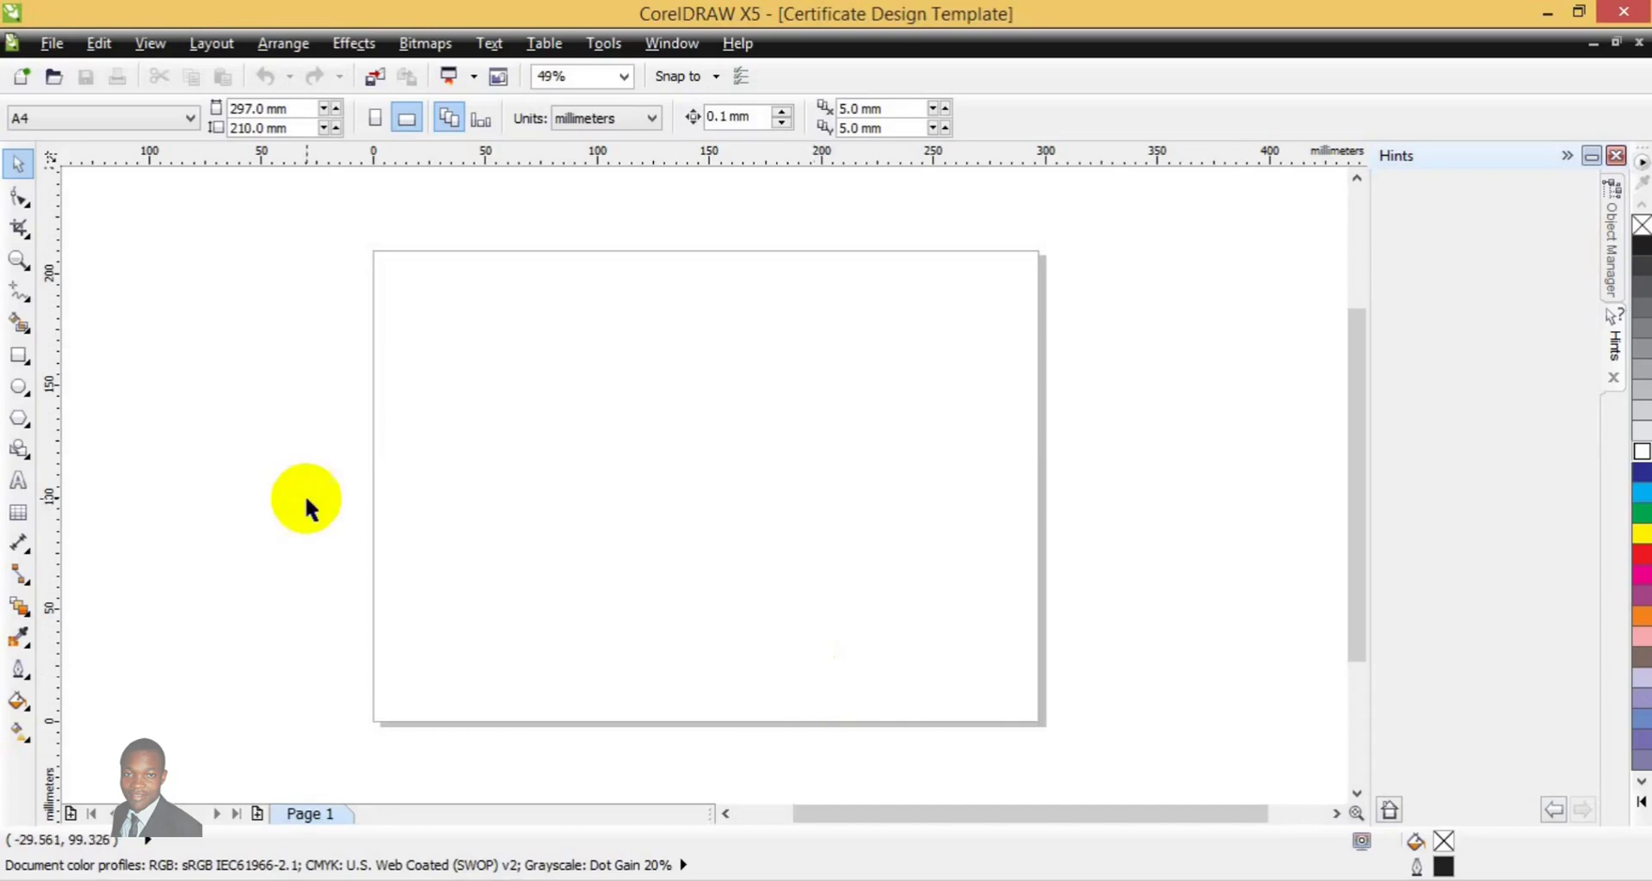
Double-click the Rectangle tool to add a 297 × 210 mm rectangle covering the page
left_click(18, 355)
double_click(17, 357)
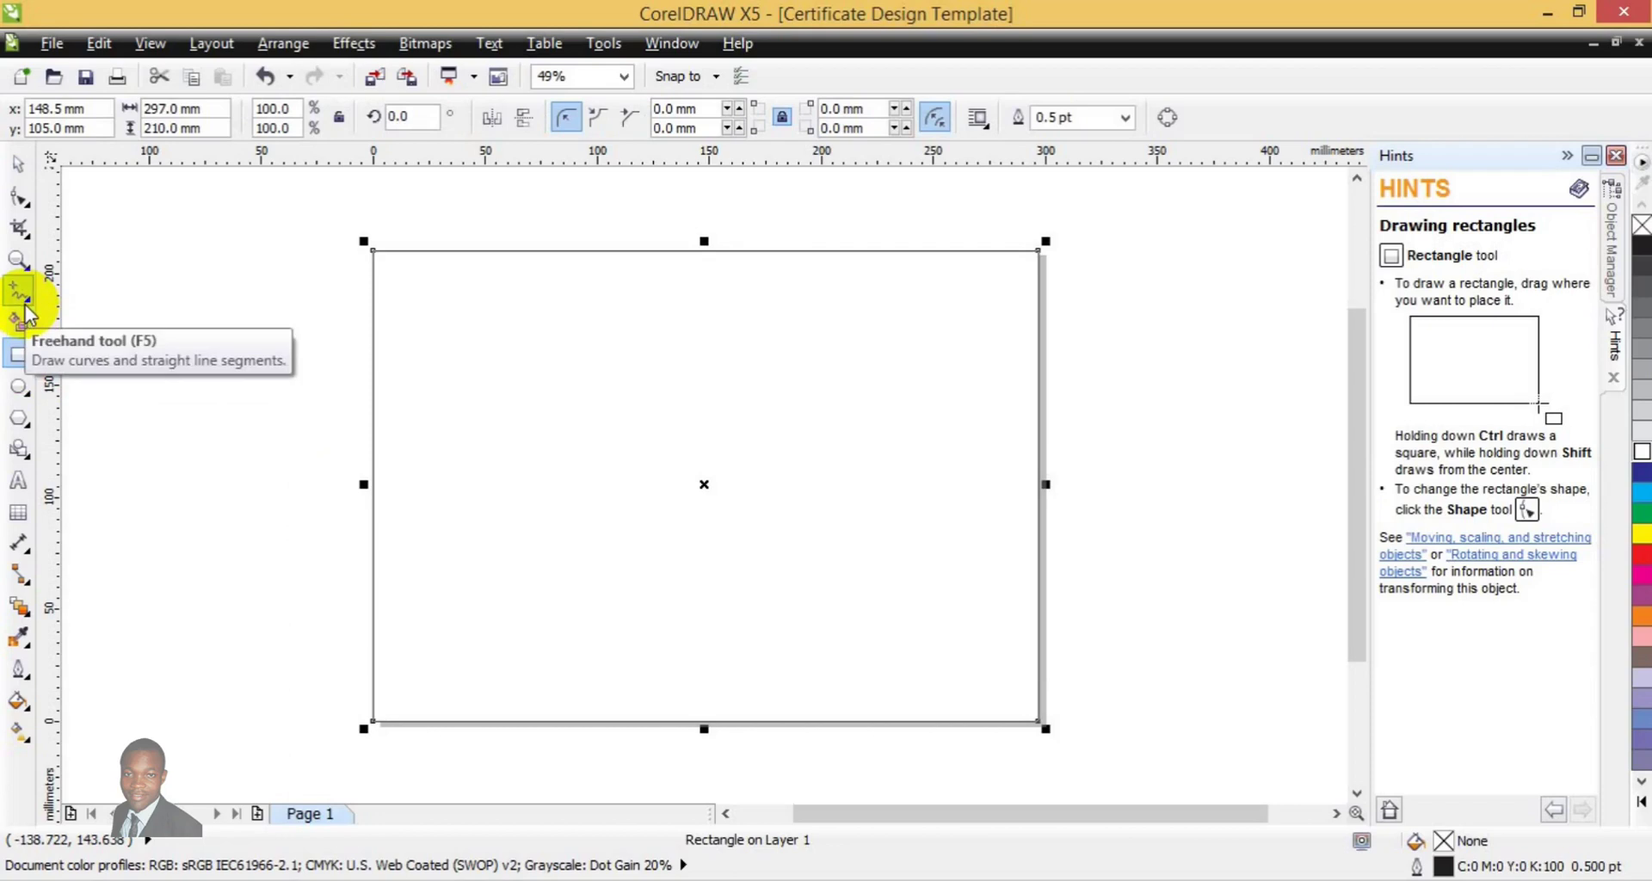
With the Pen tool, outline a shape from the top edge to a low point, the right edge and the top-right corner
left_click(26, 306)
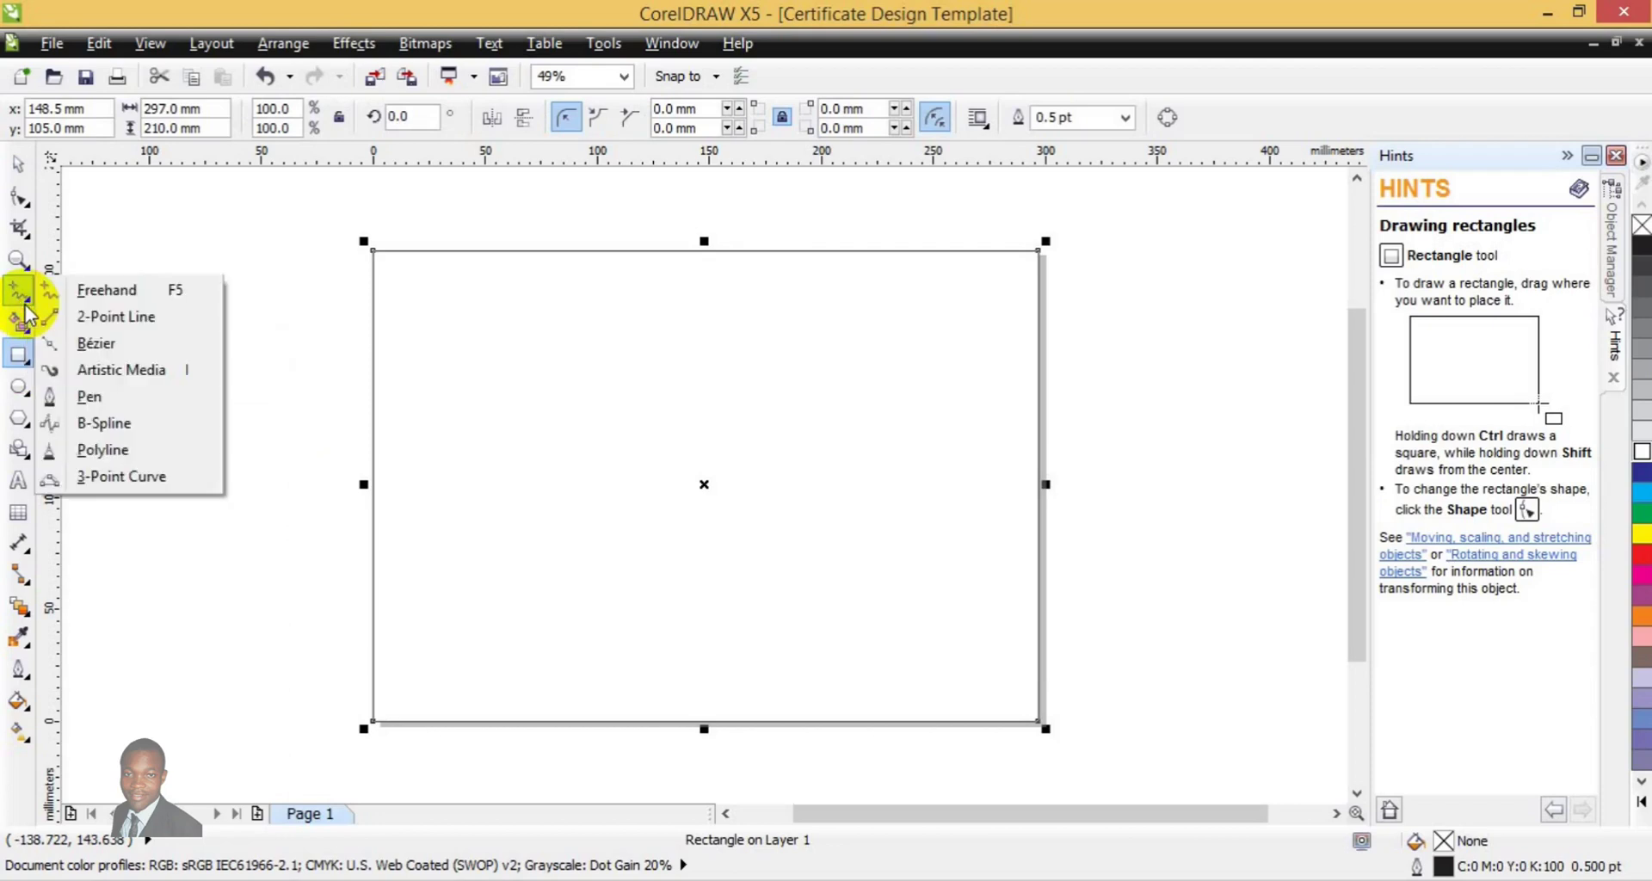
left_click(110, 396)
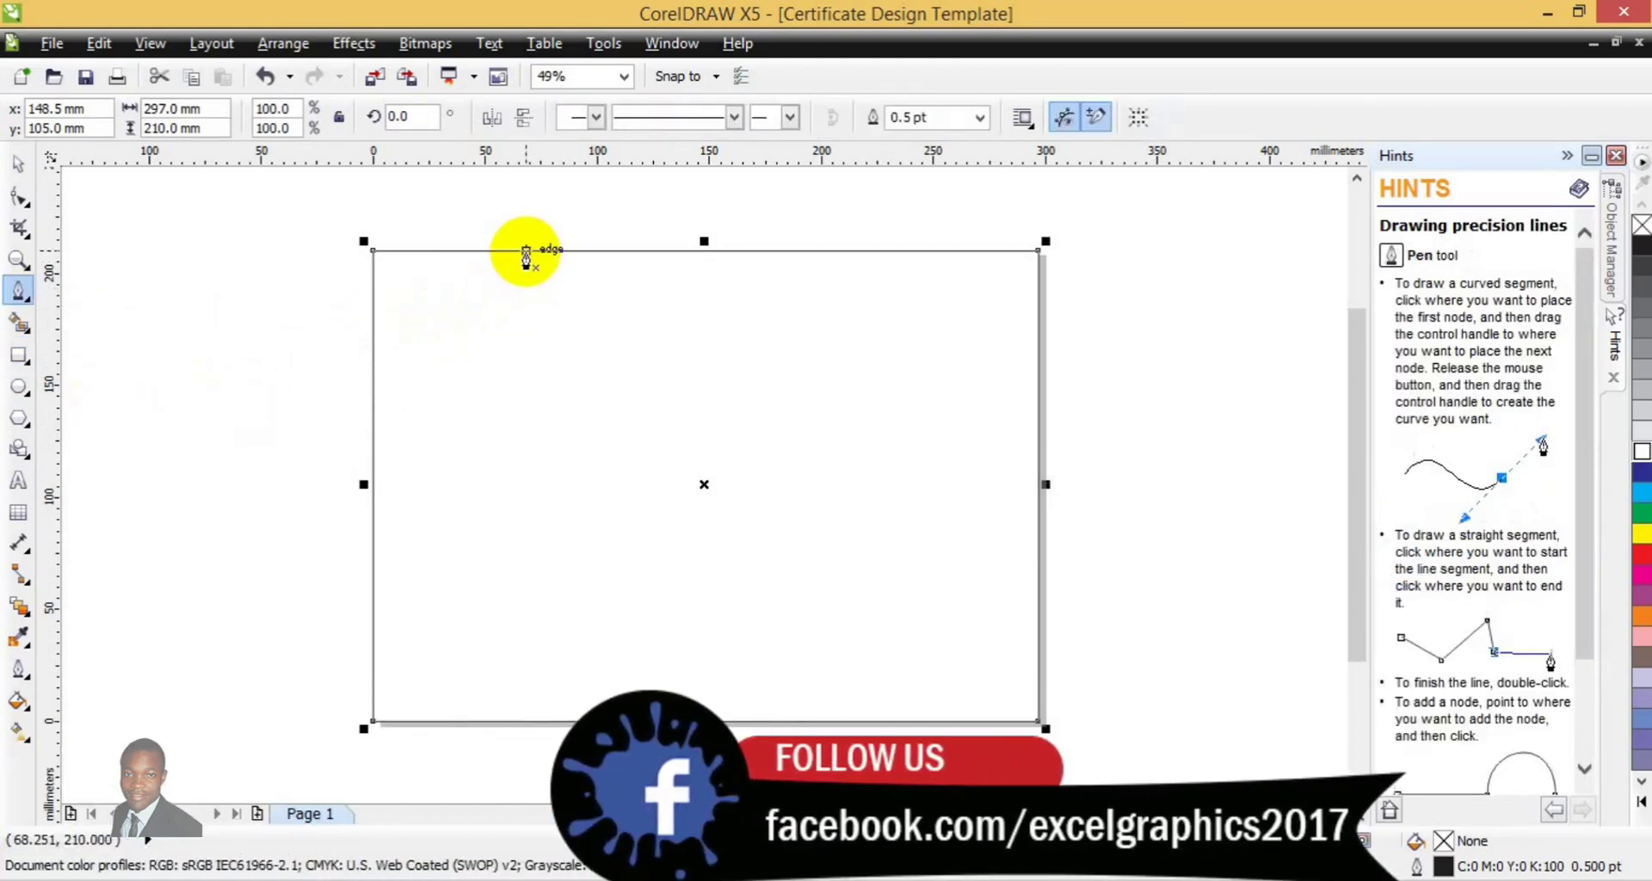
left_click(526, 251)
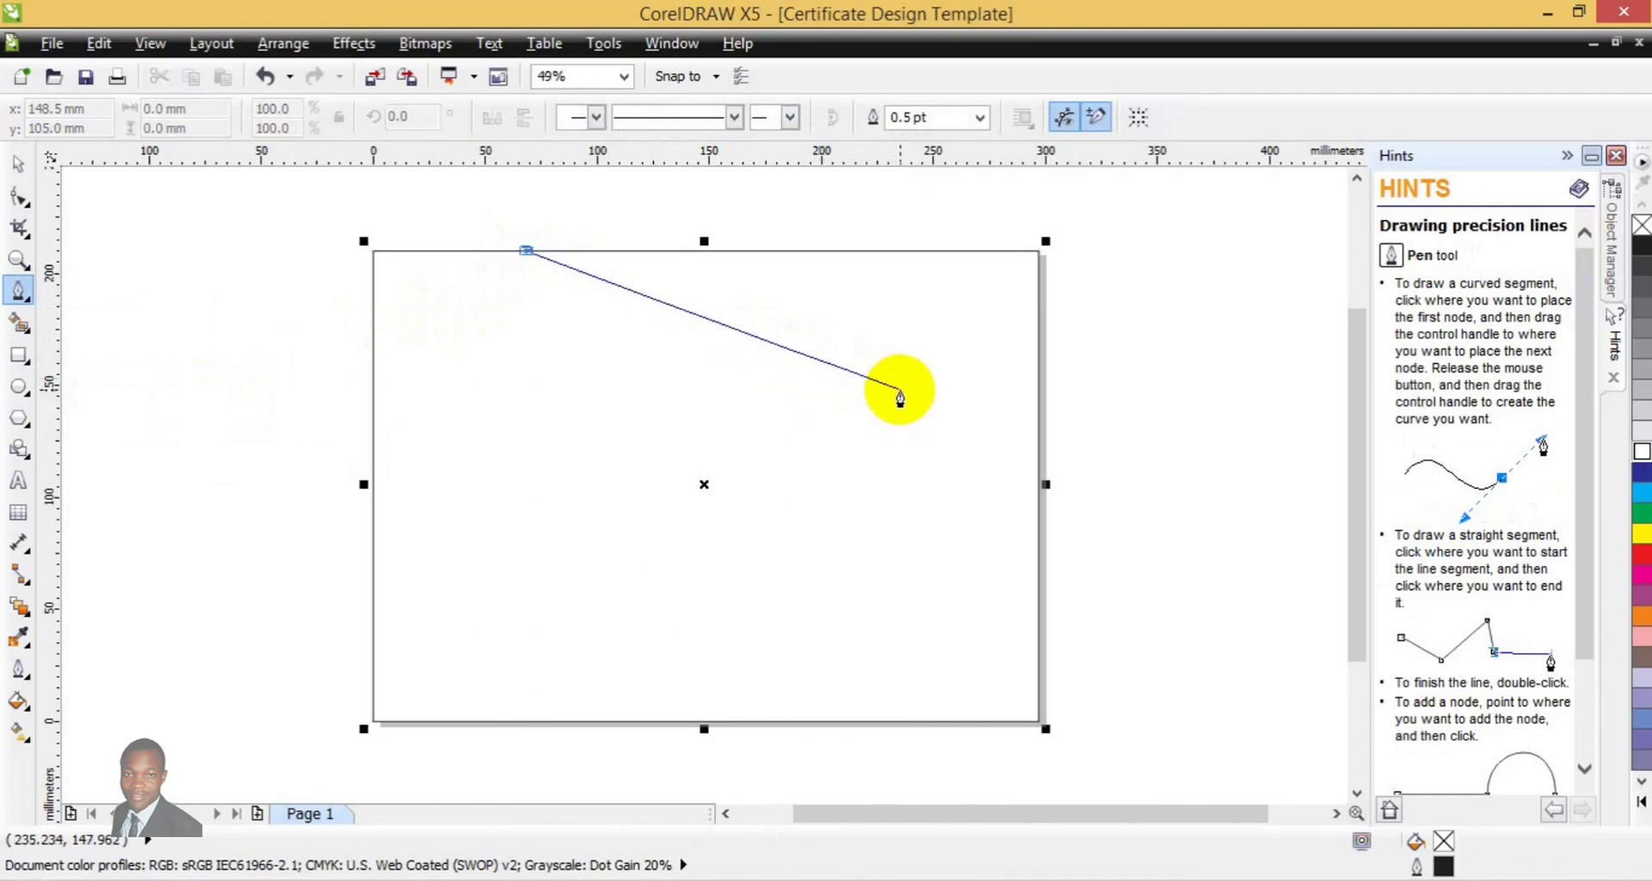
left_click(900, 389)
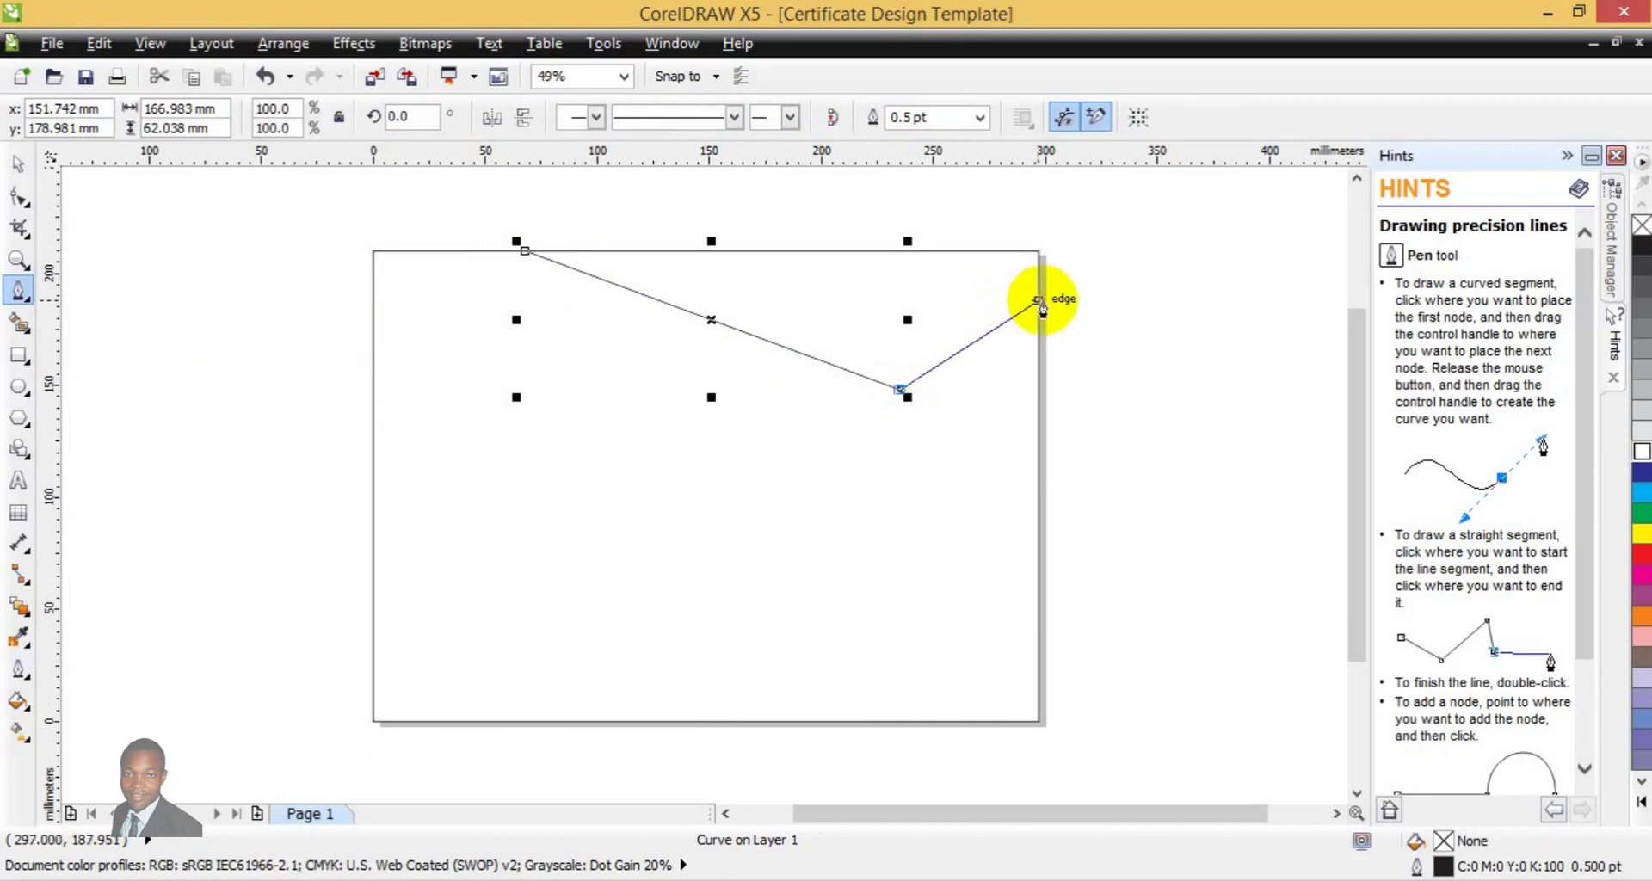
left_click(1039, 301)
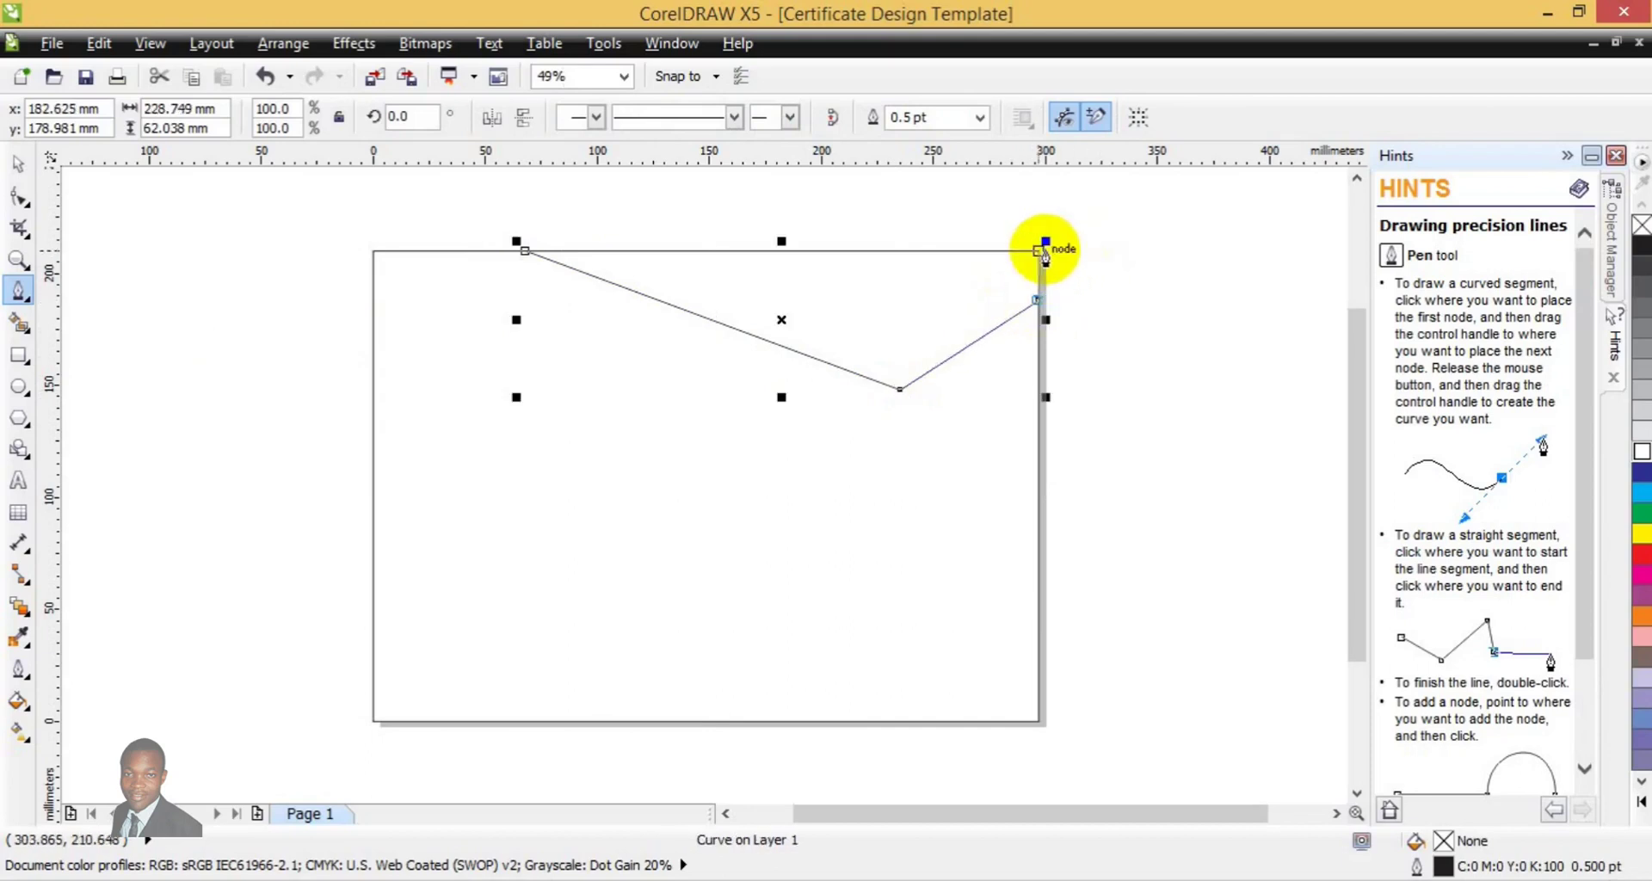
left_click(1040, 251)
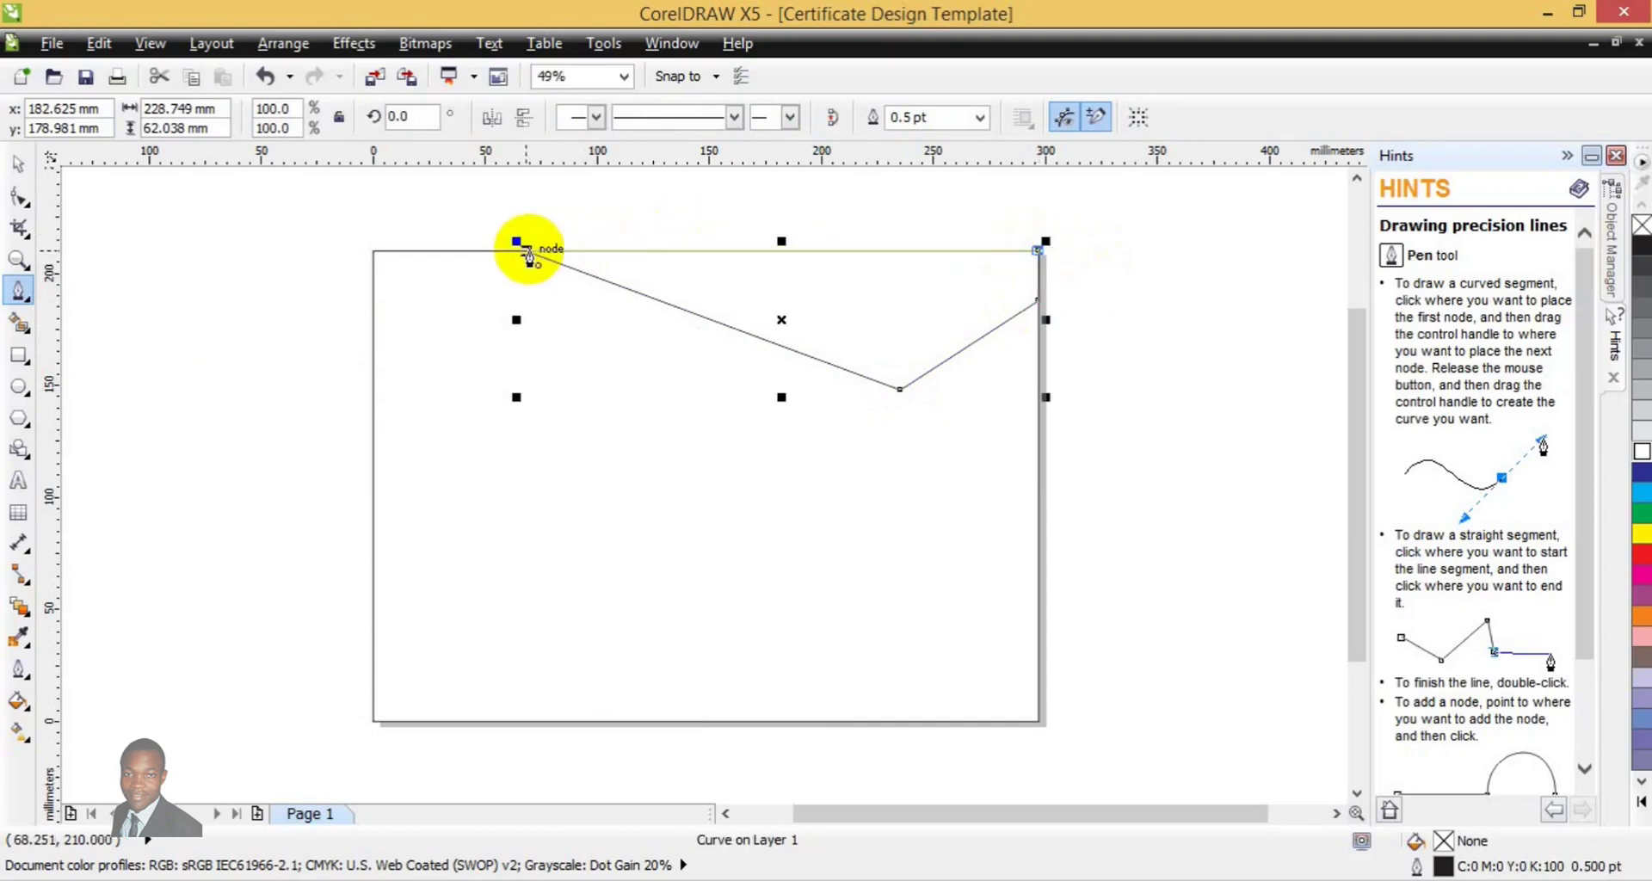
left_click(525, 251)
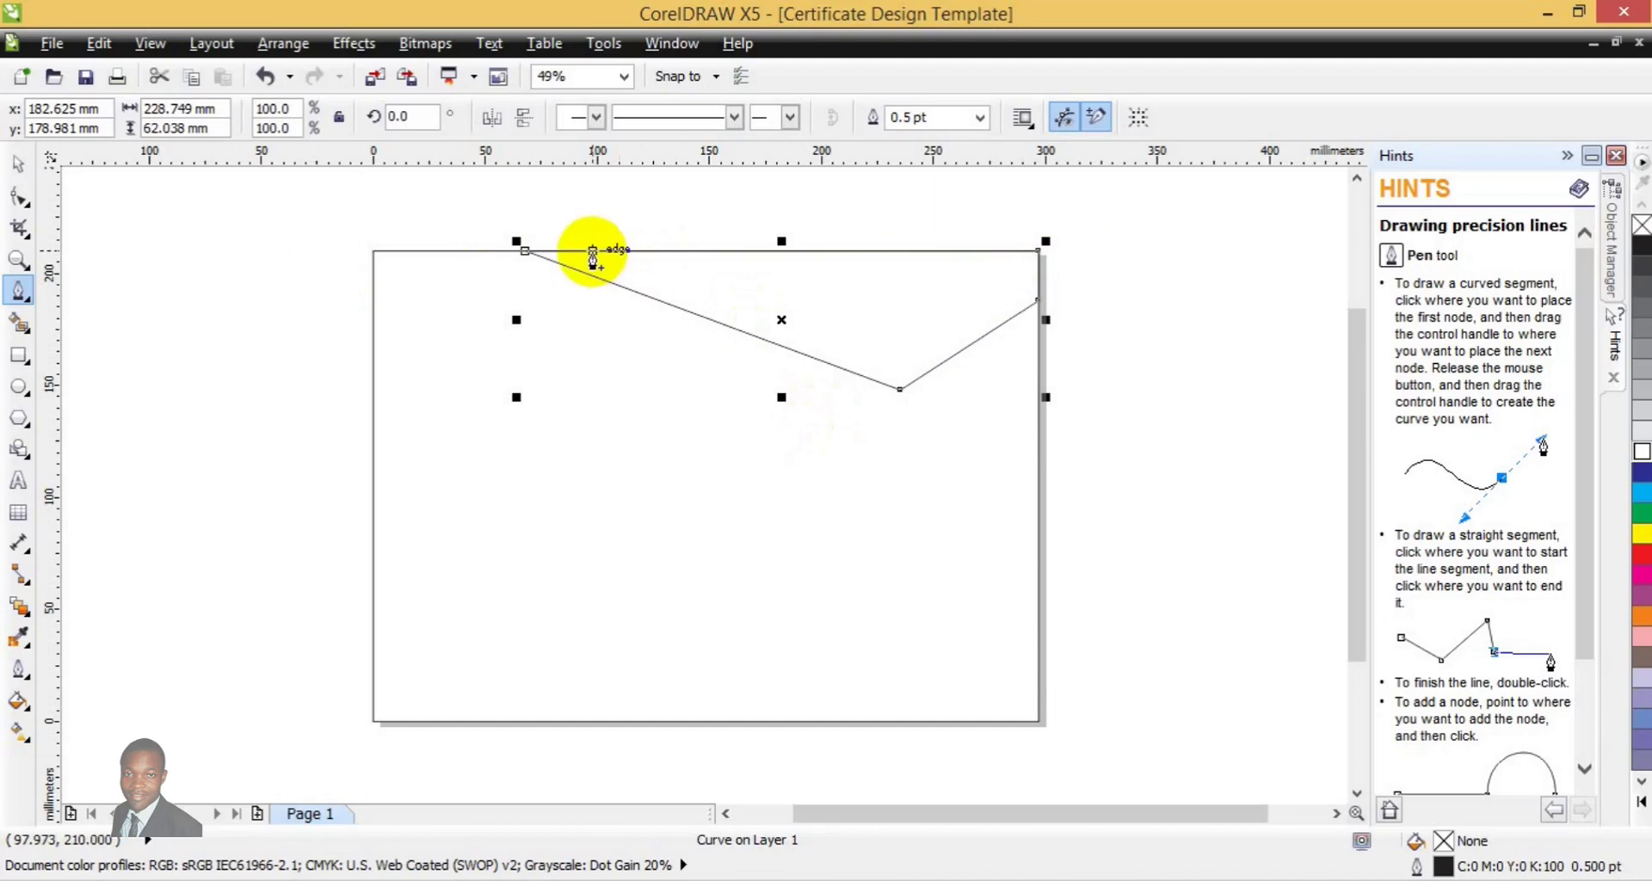
left_click(604, 251)
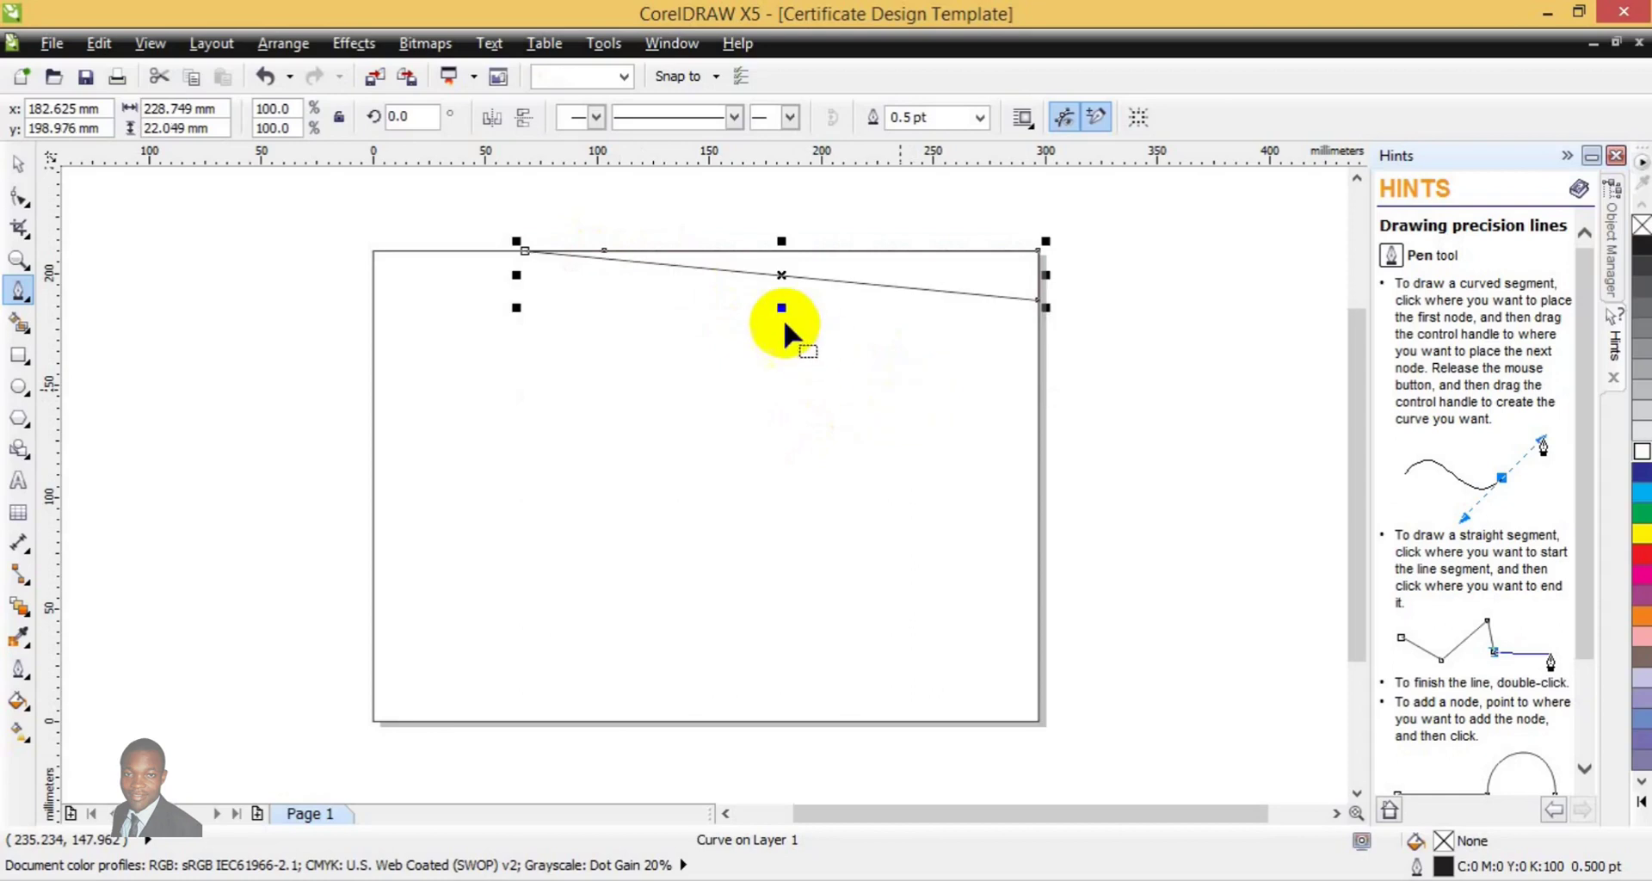
key("ctrl+z")
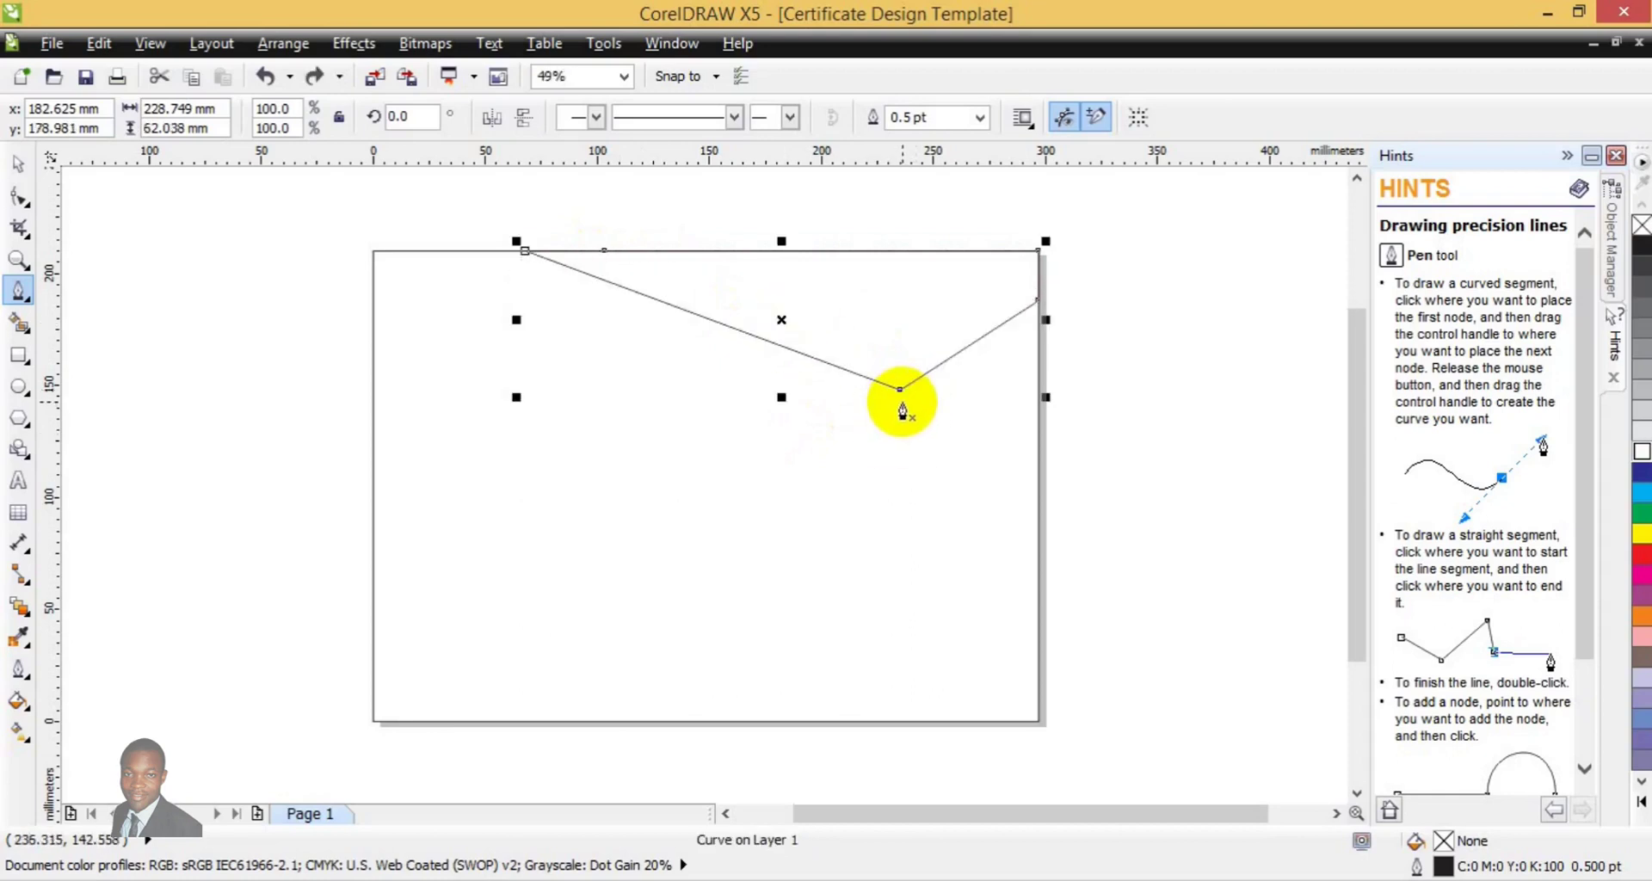
left_click(901, 401)
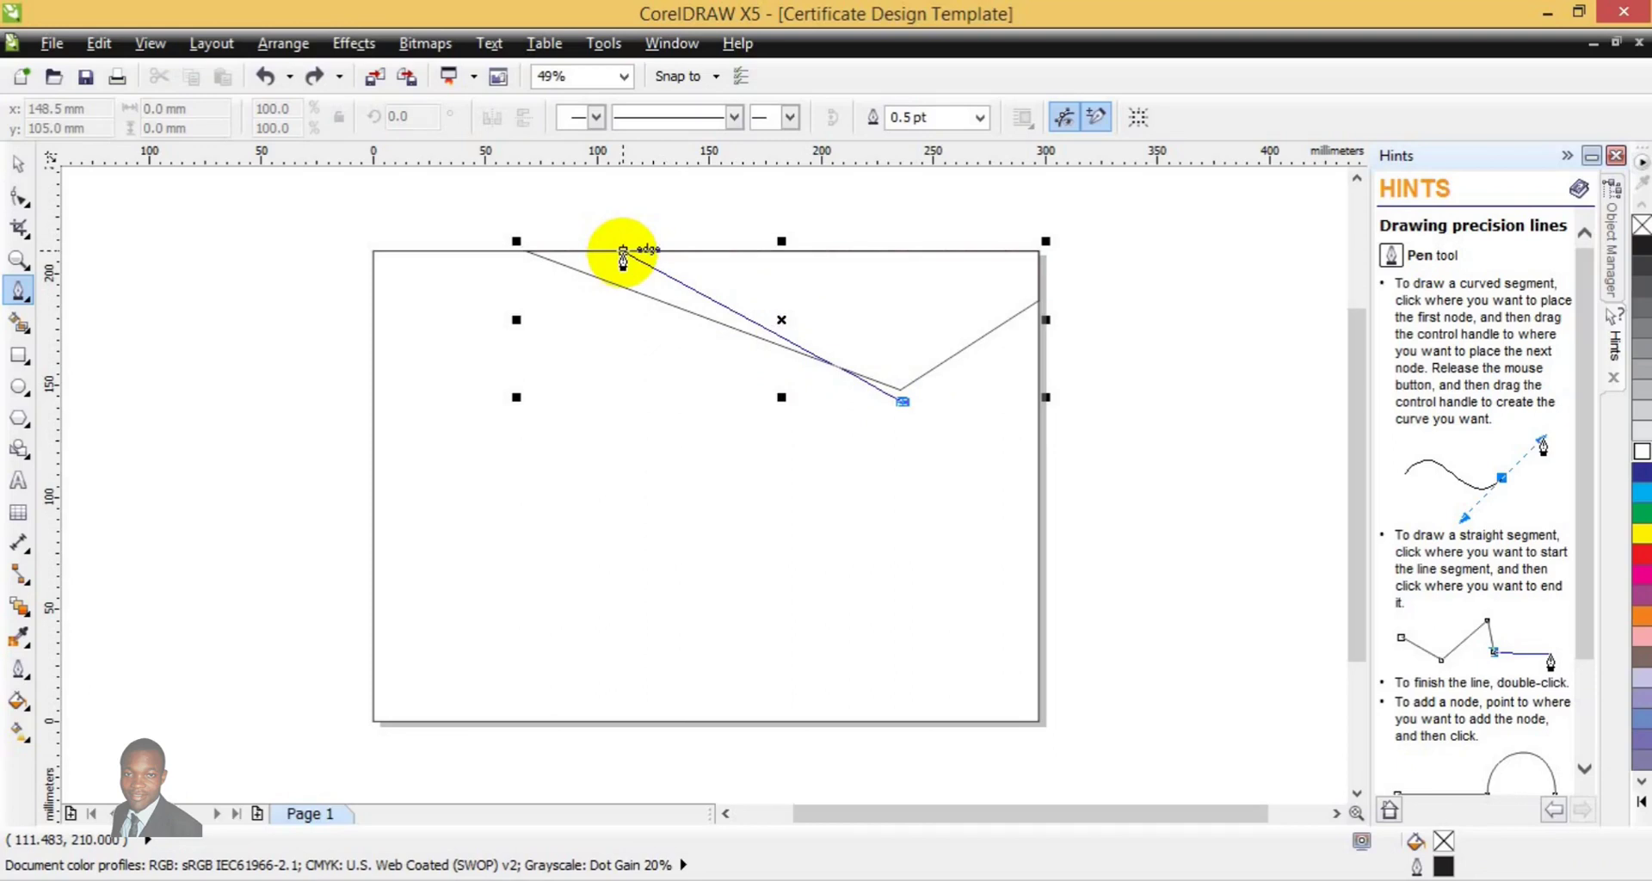
left_click(623, 251)
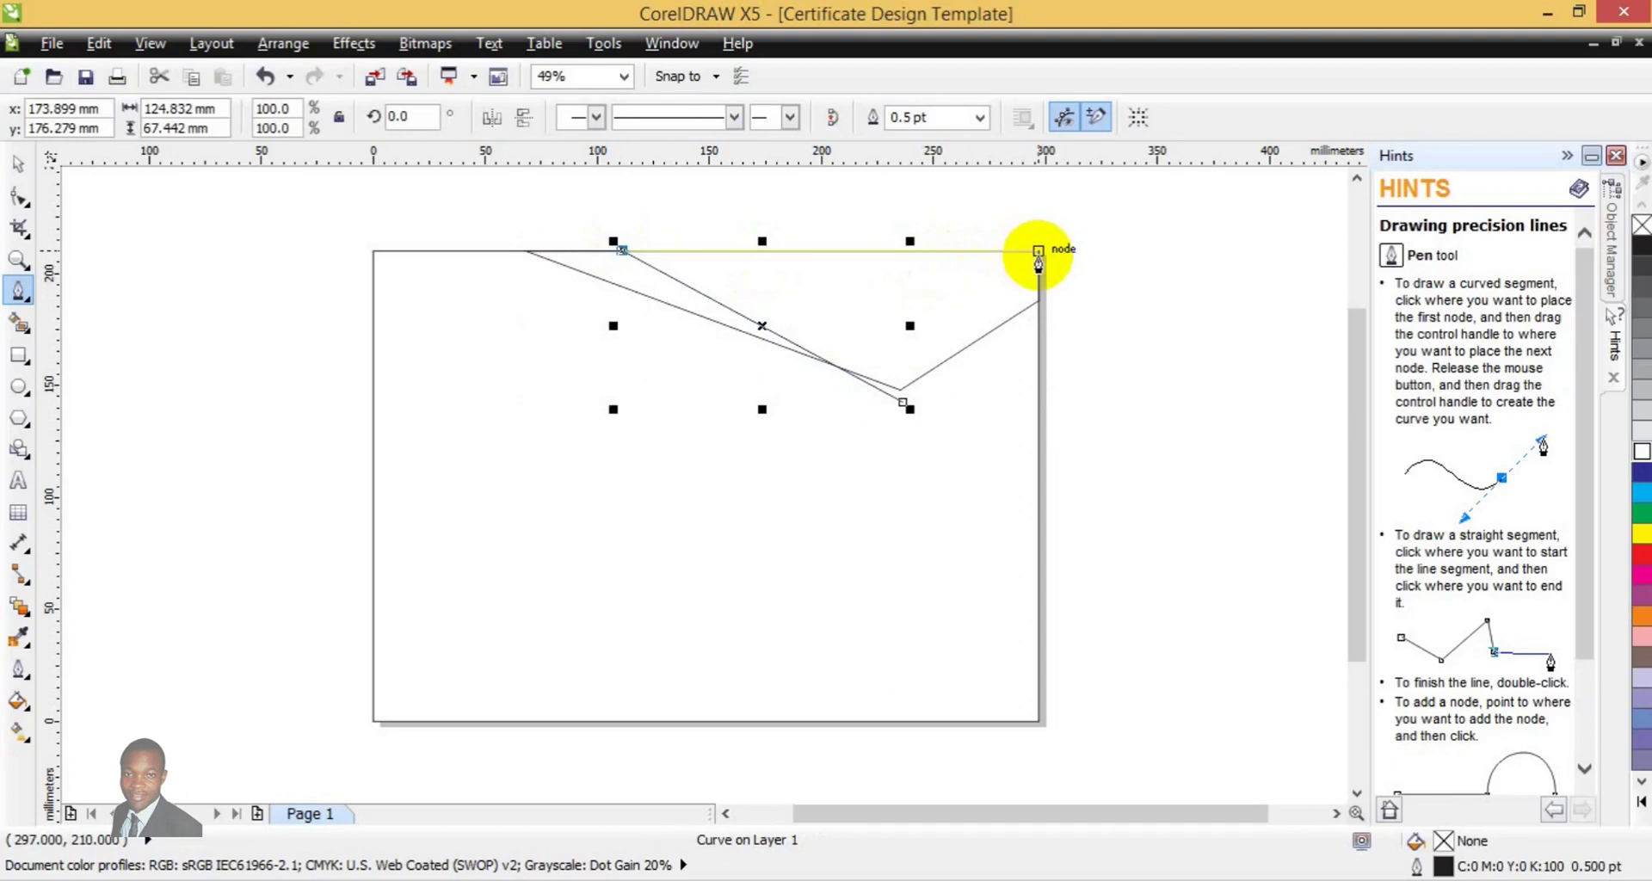
left_click(1039, 251)
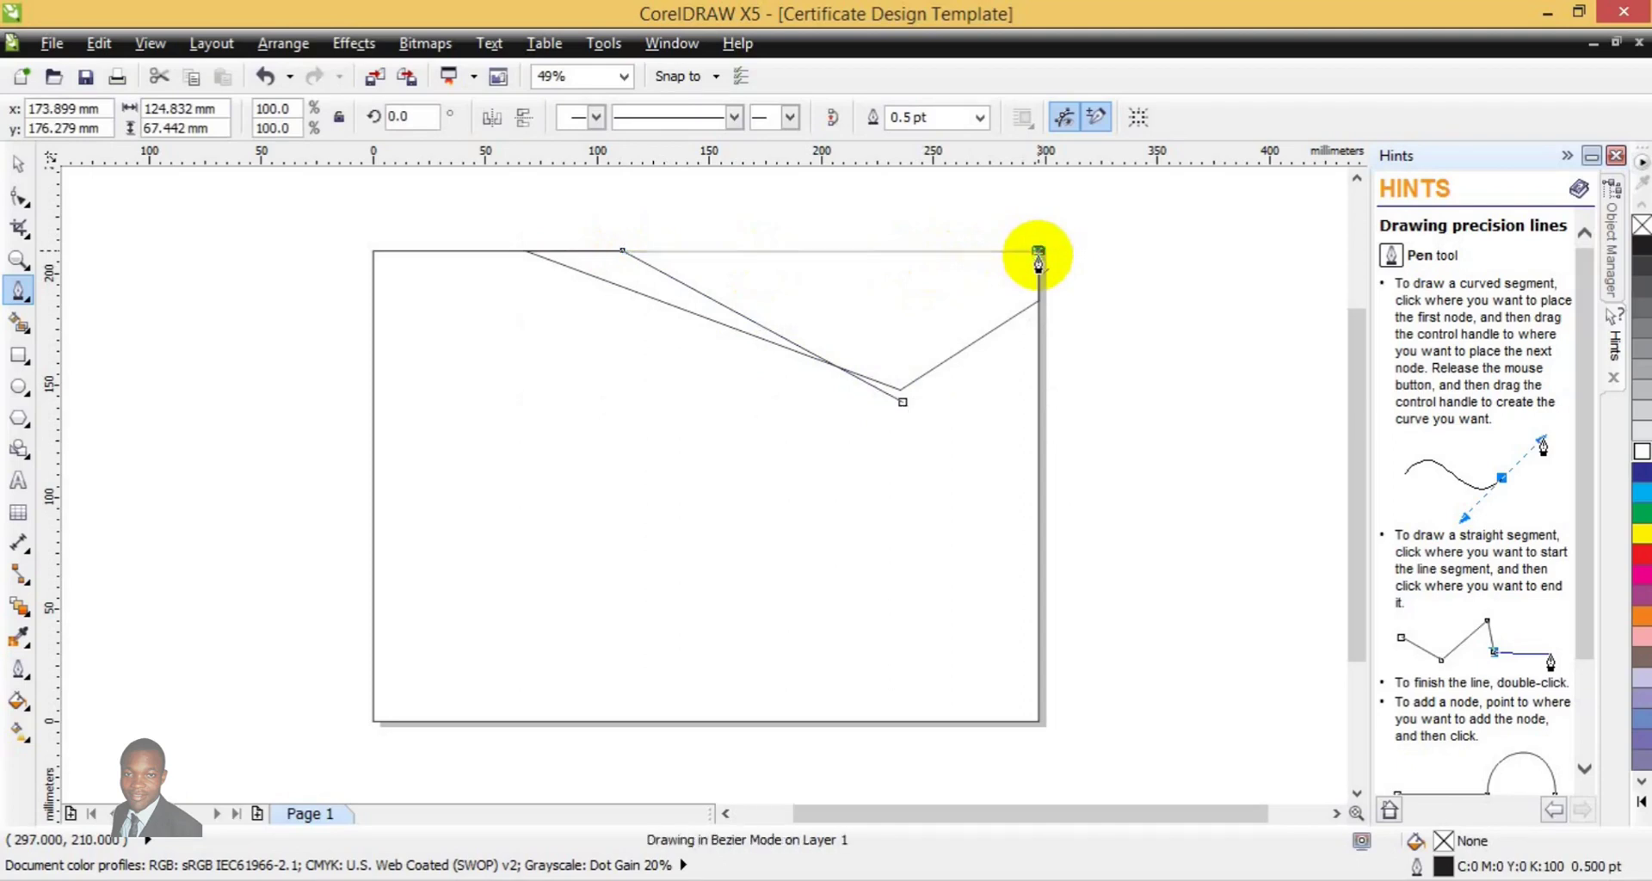
left_click(1038, 300)
left_click(901, 396)
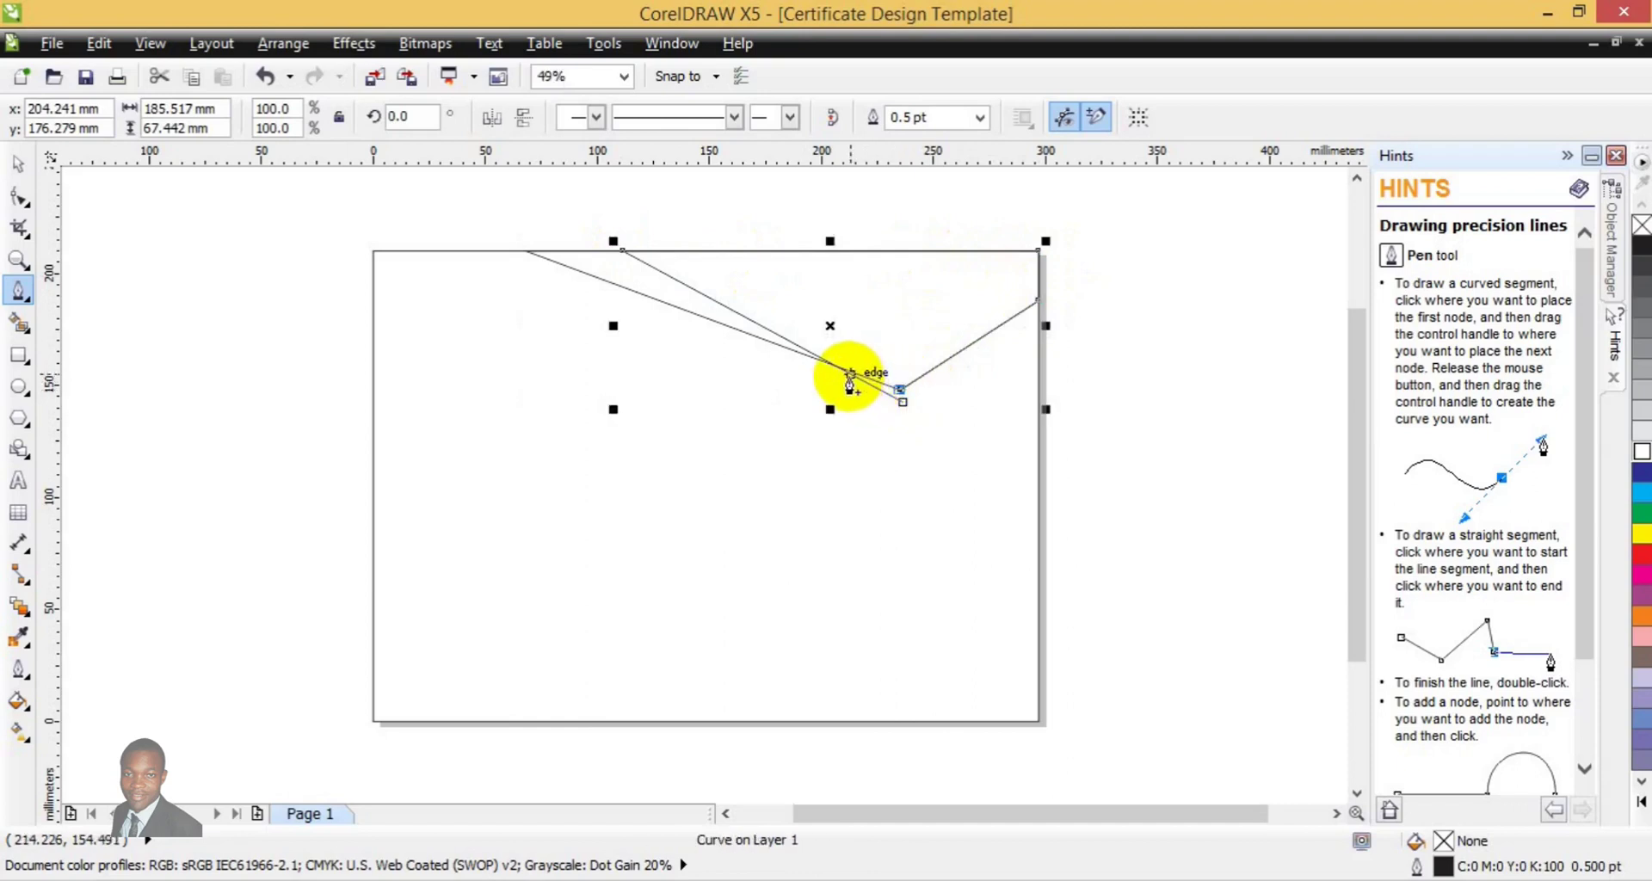
left_click(844, 371)
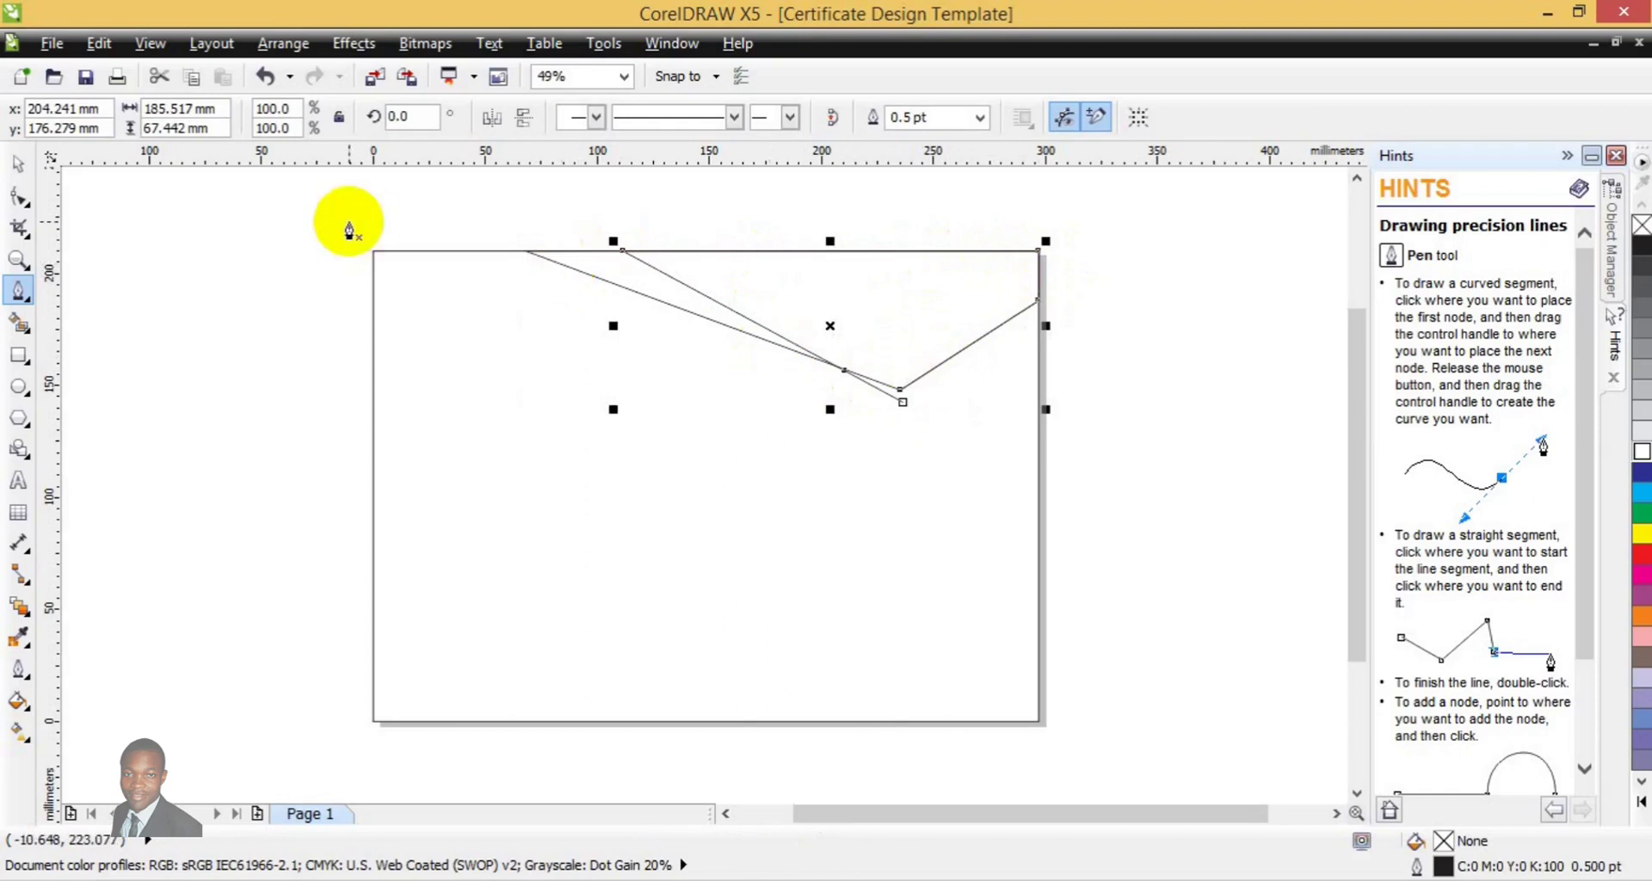
left_click(18, 163)
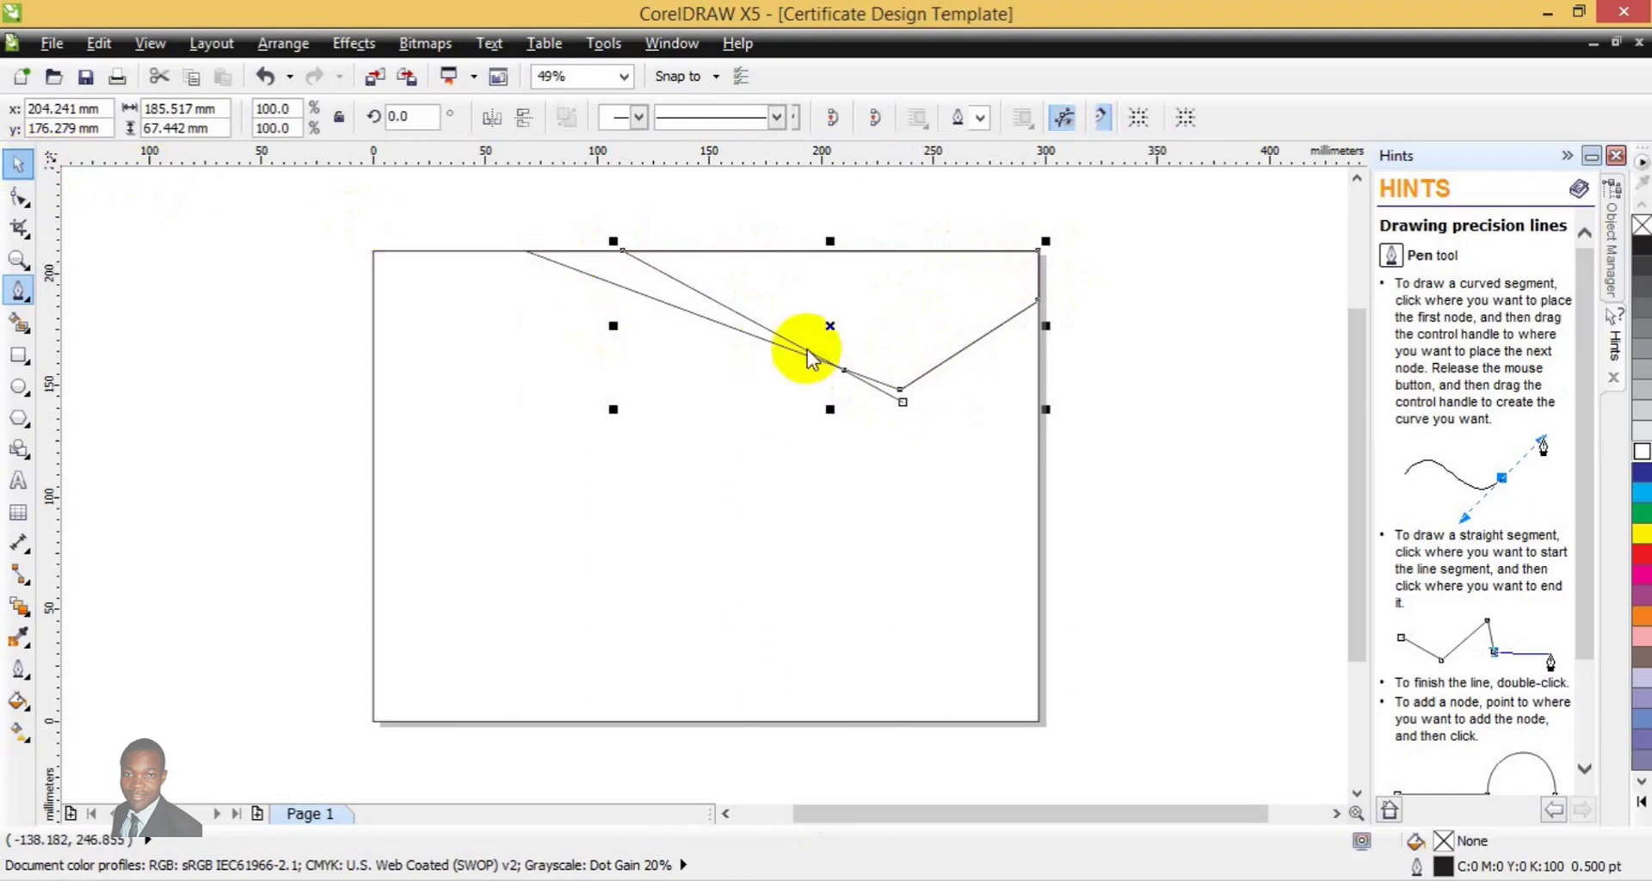
left_click_drag(831, 326, 916, 295)
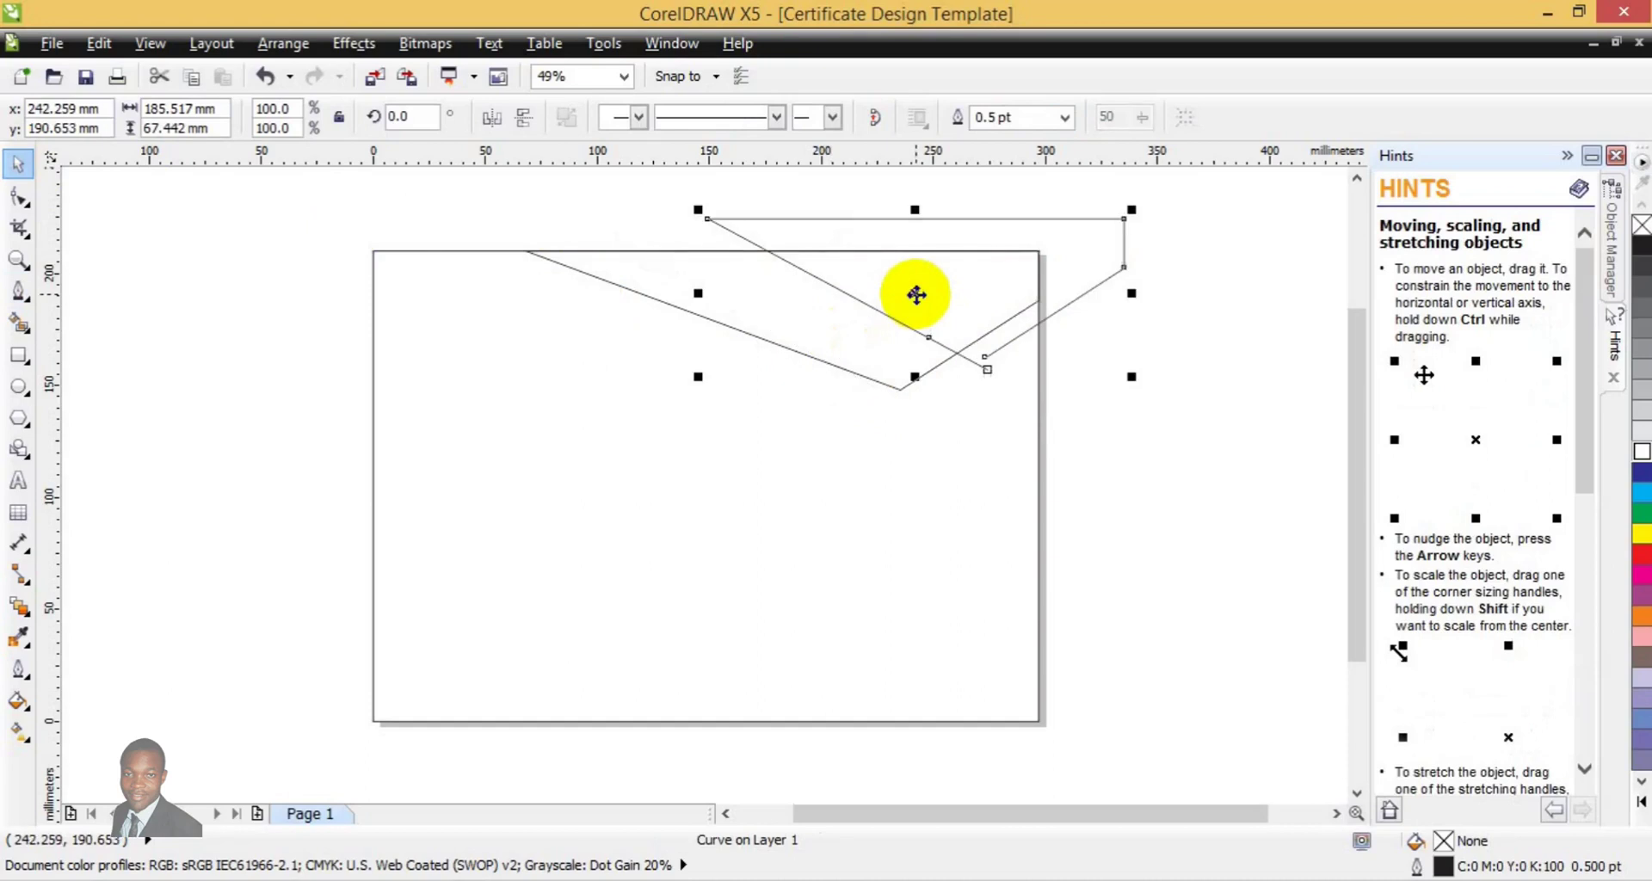
key("Escape")
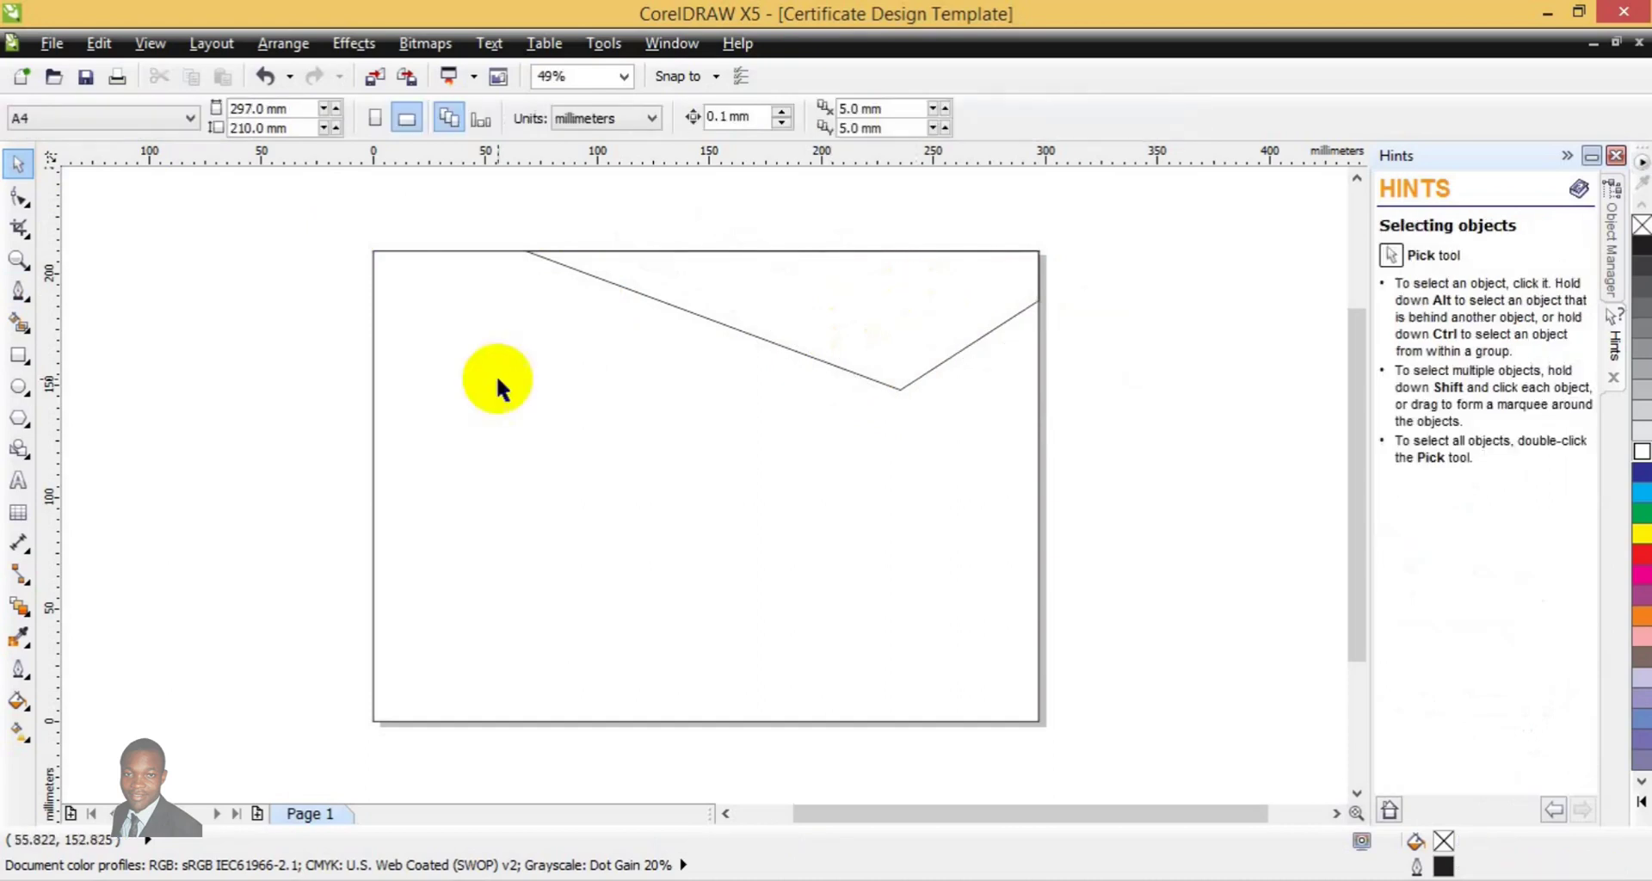
Redraw the top shape with the Pen tool through the low point, right edge and top-right corner, closing it
left_click(19, 292)
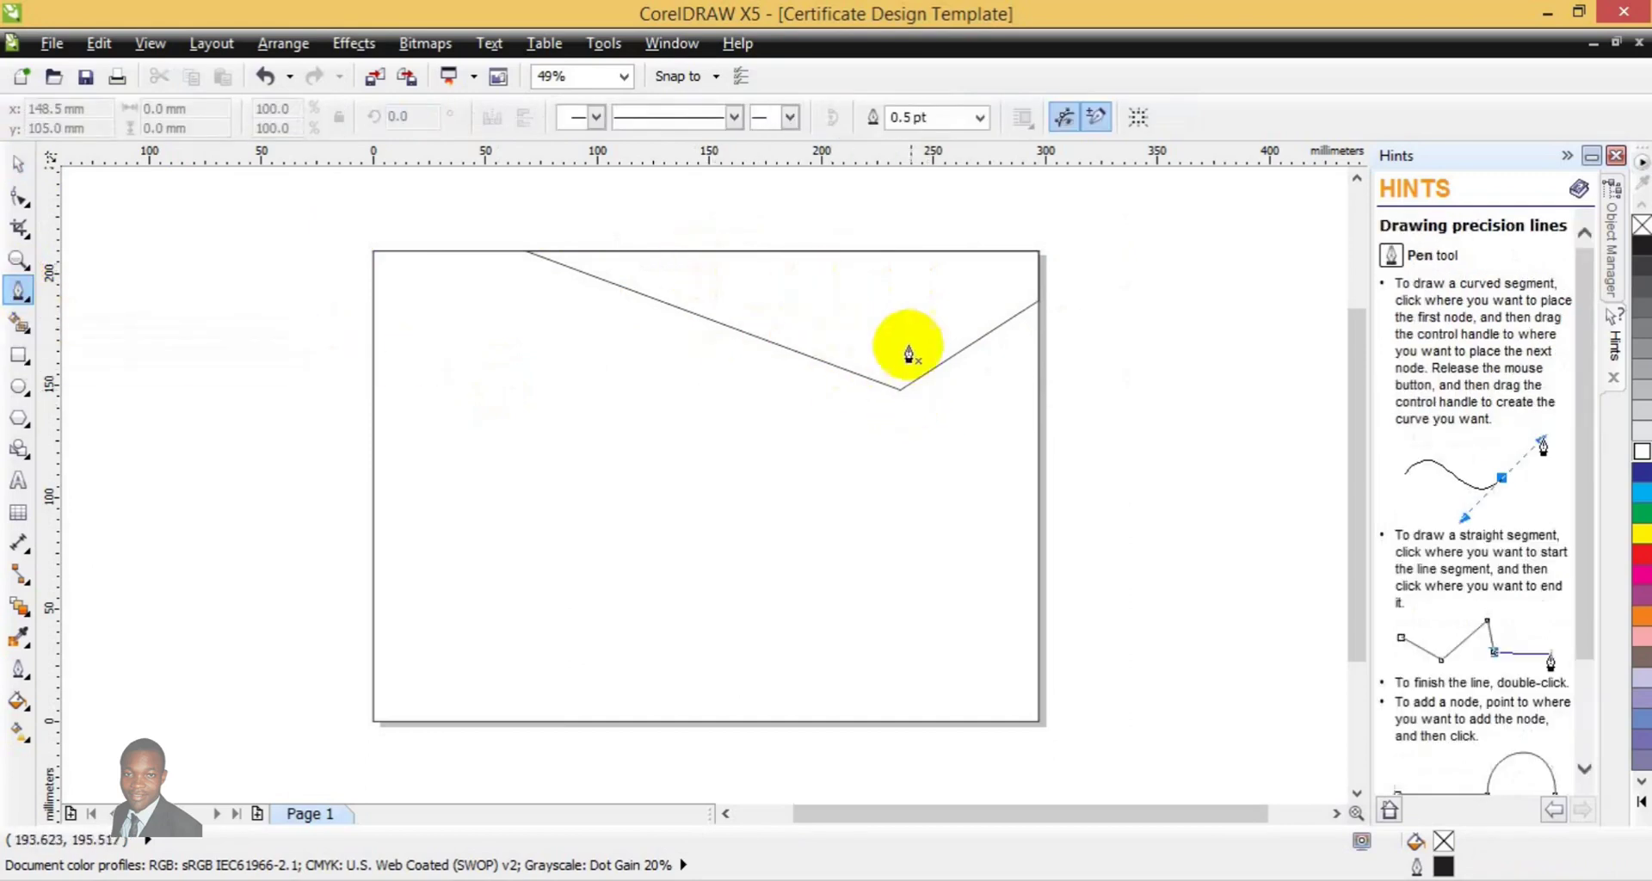
left_click(627, 240)
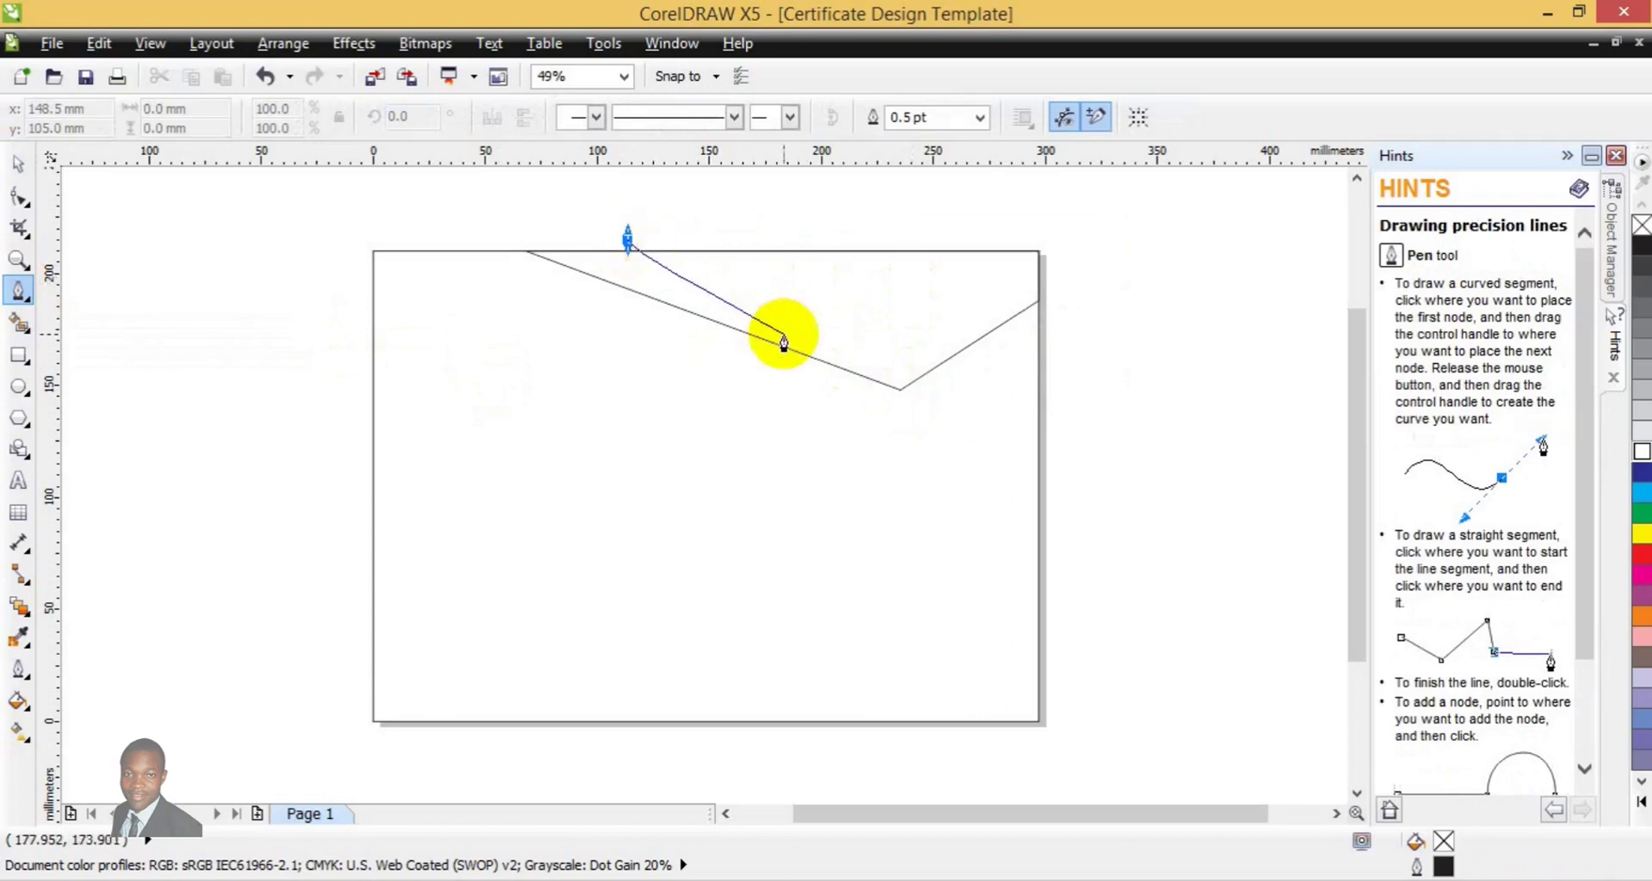
left_click(899, 388)
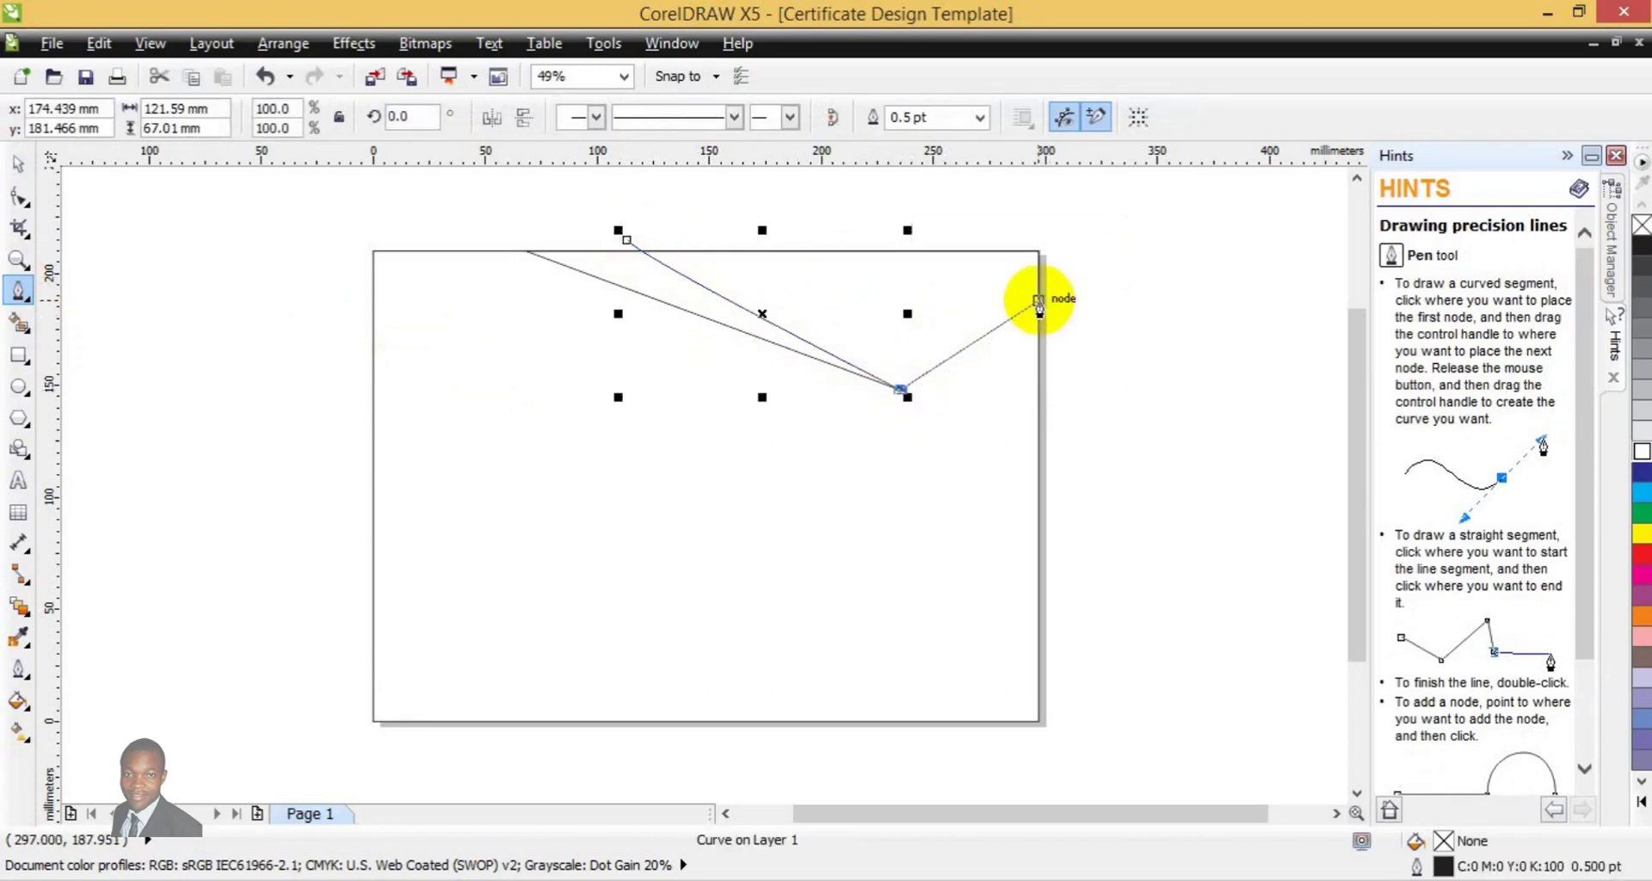
left_click(1038, 301)
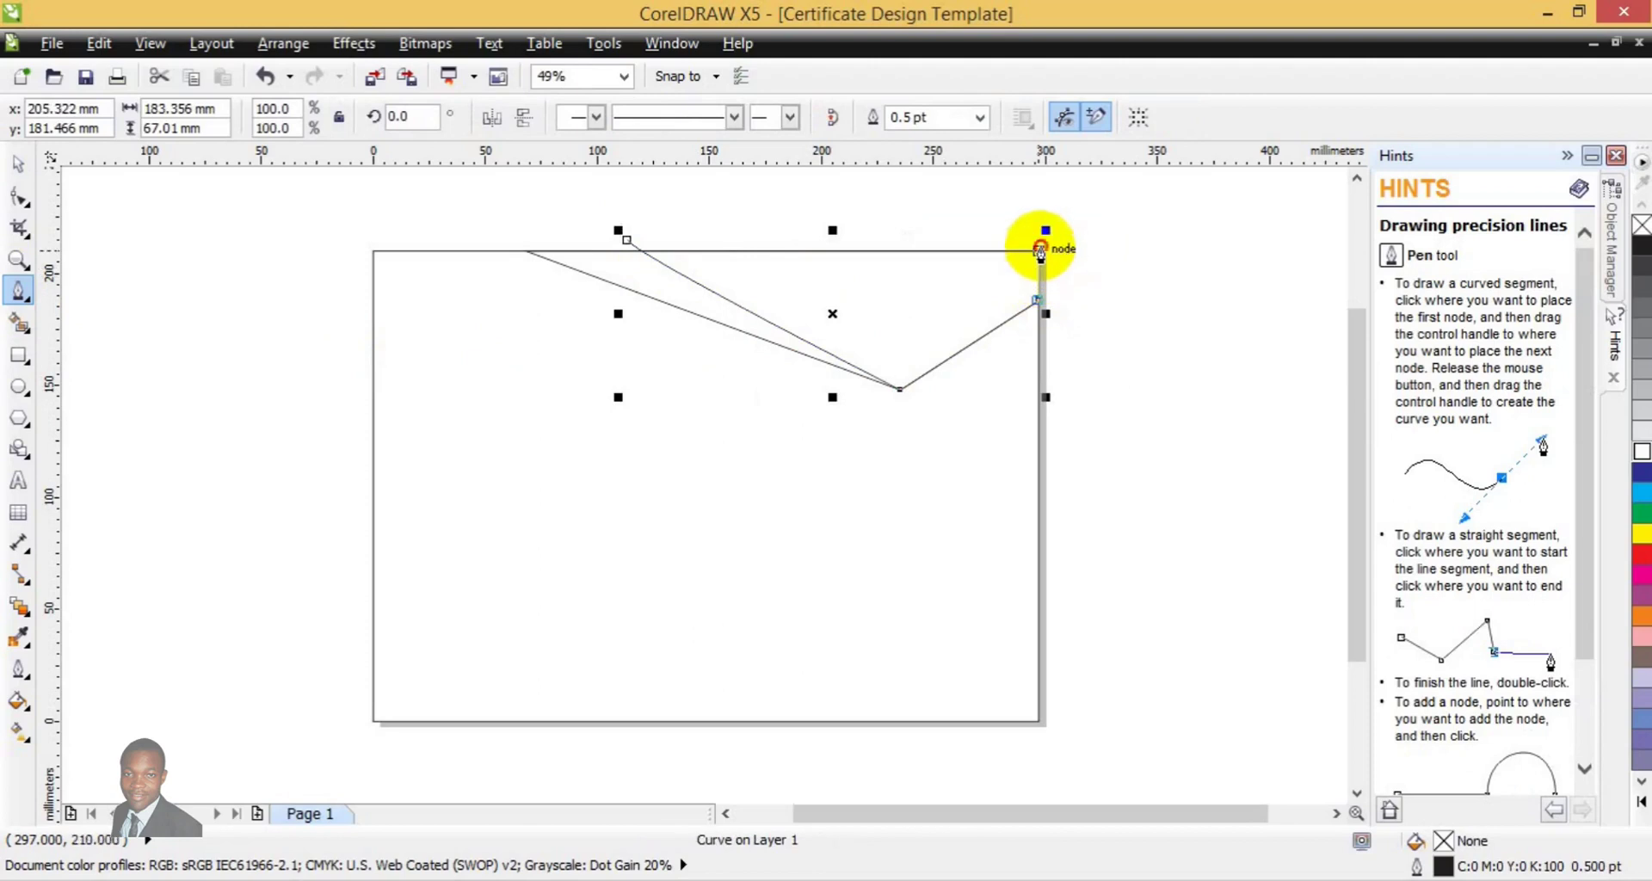
left_click(1039, 251)
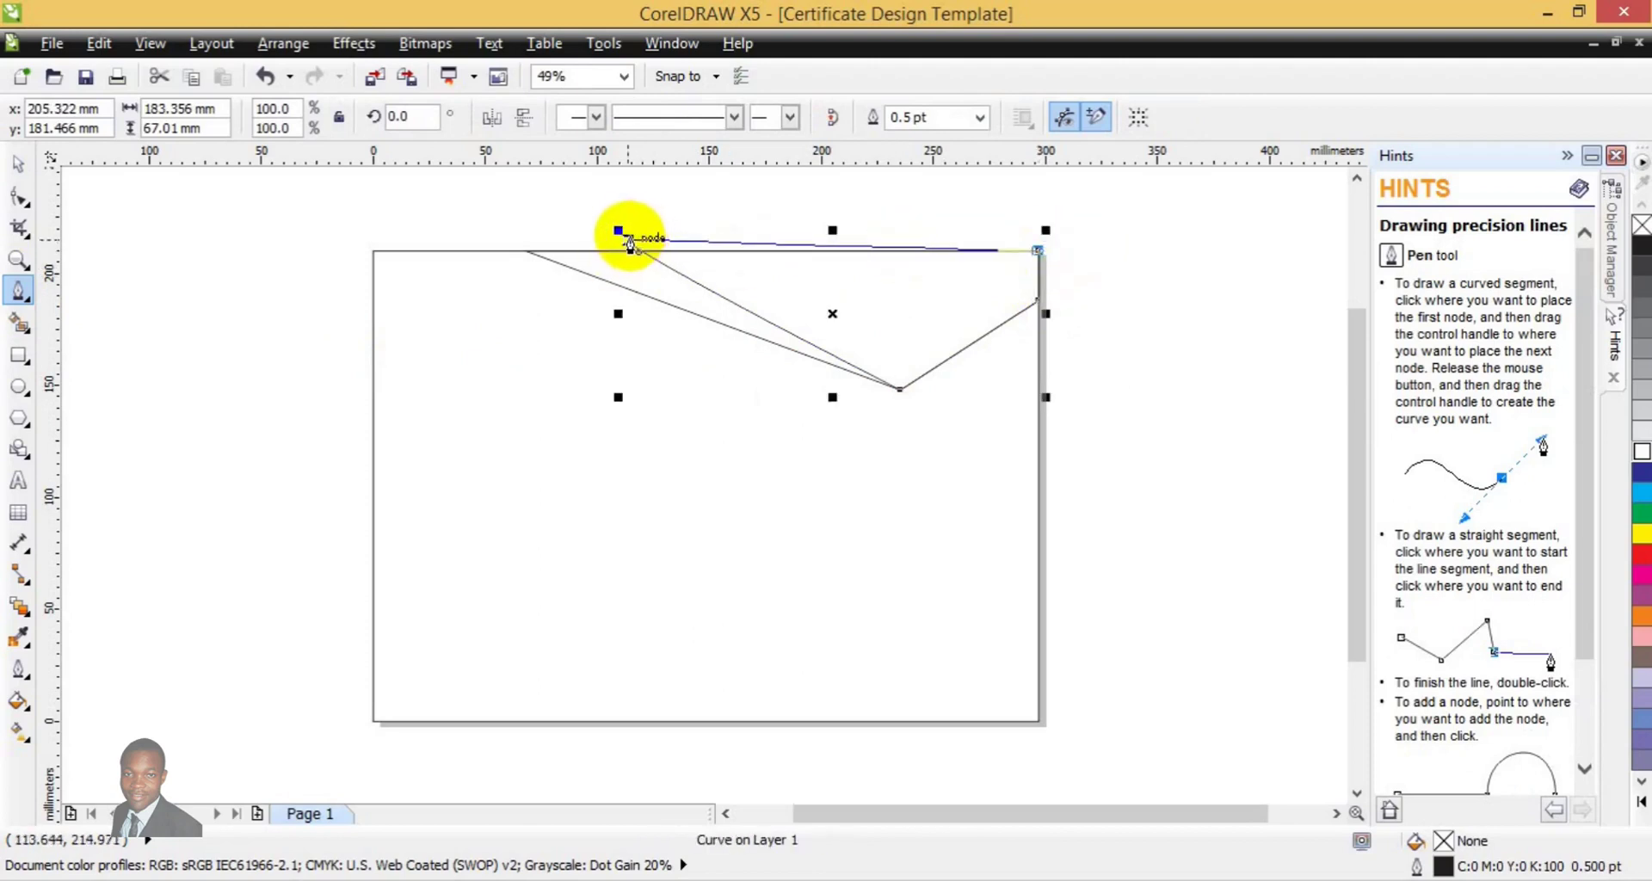
left_click(632, 249)
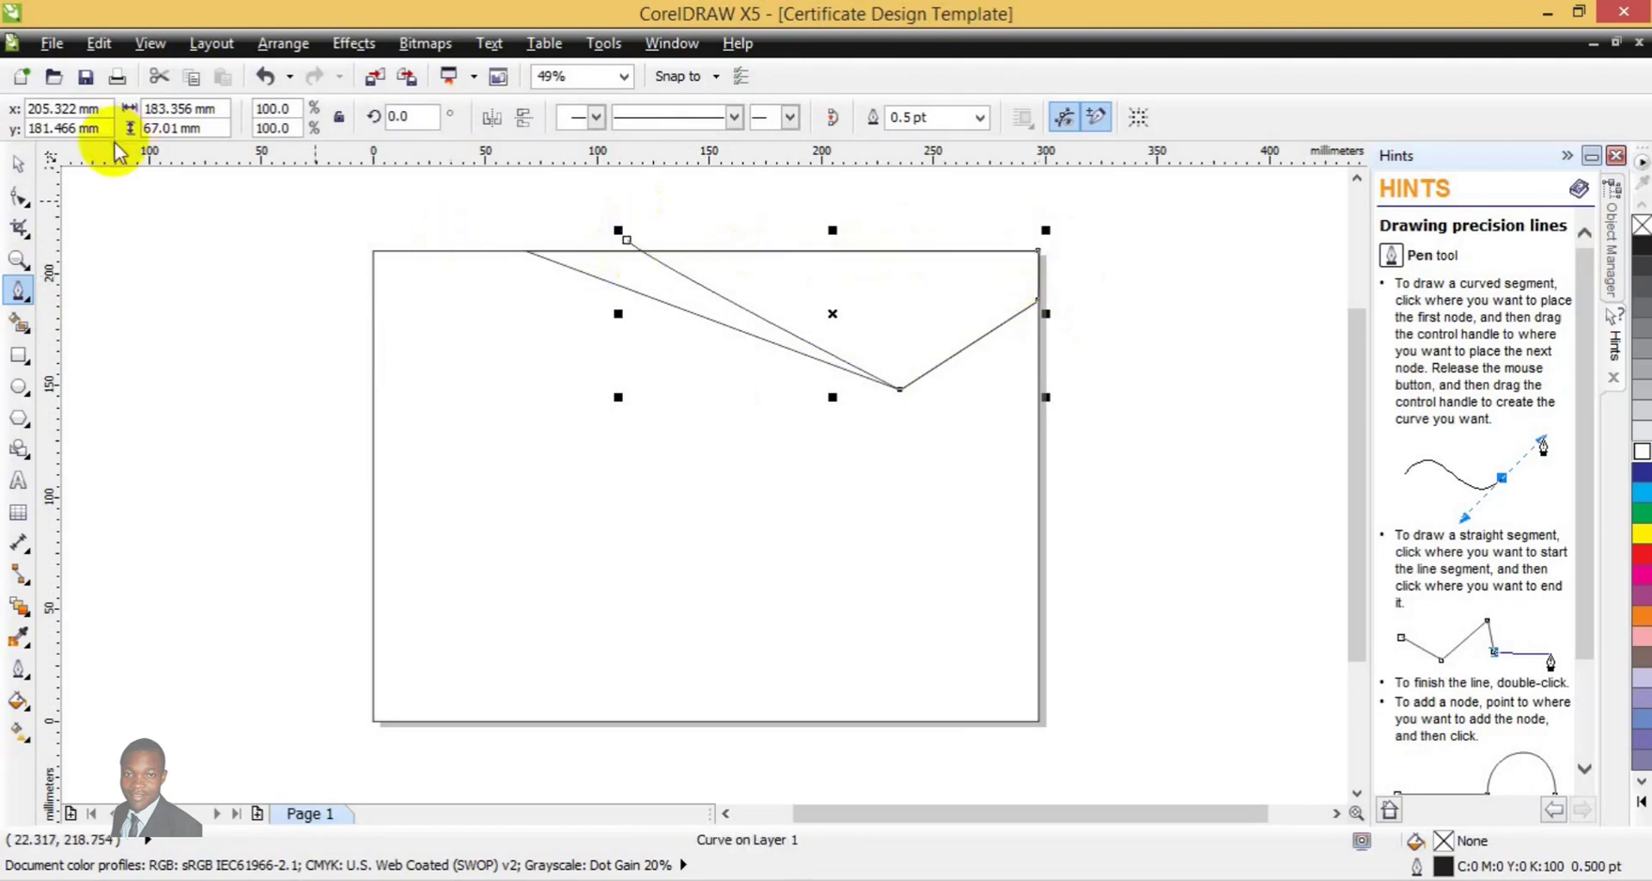
left_click(33, 170)
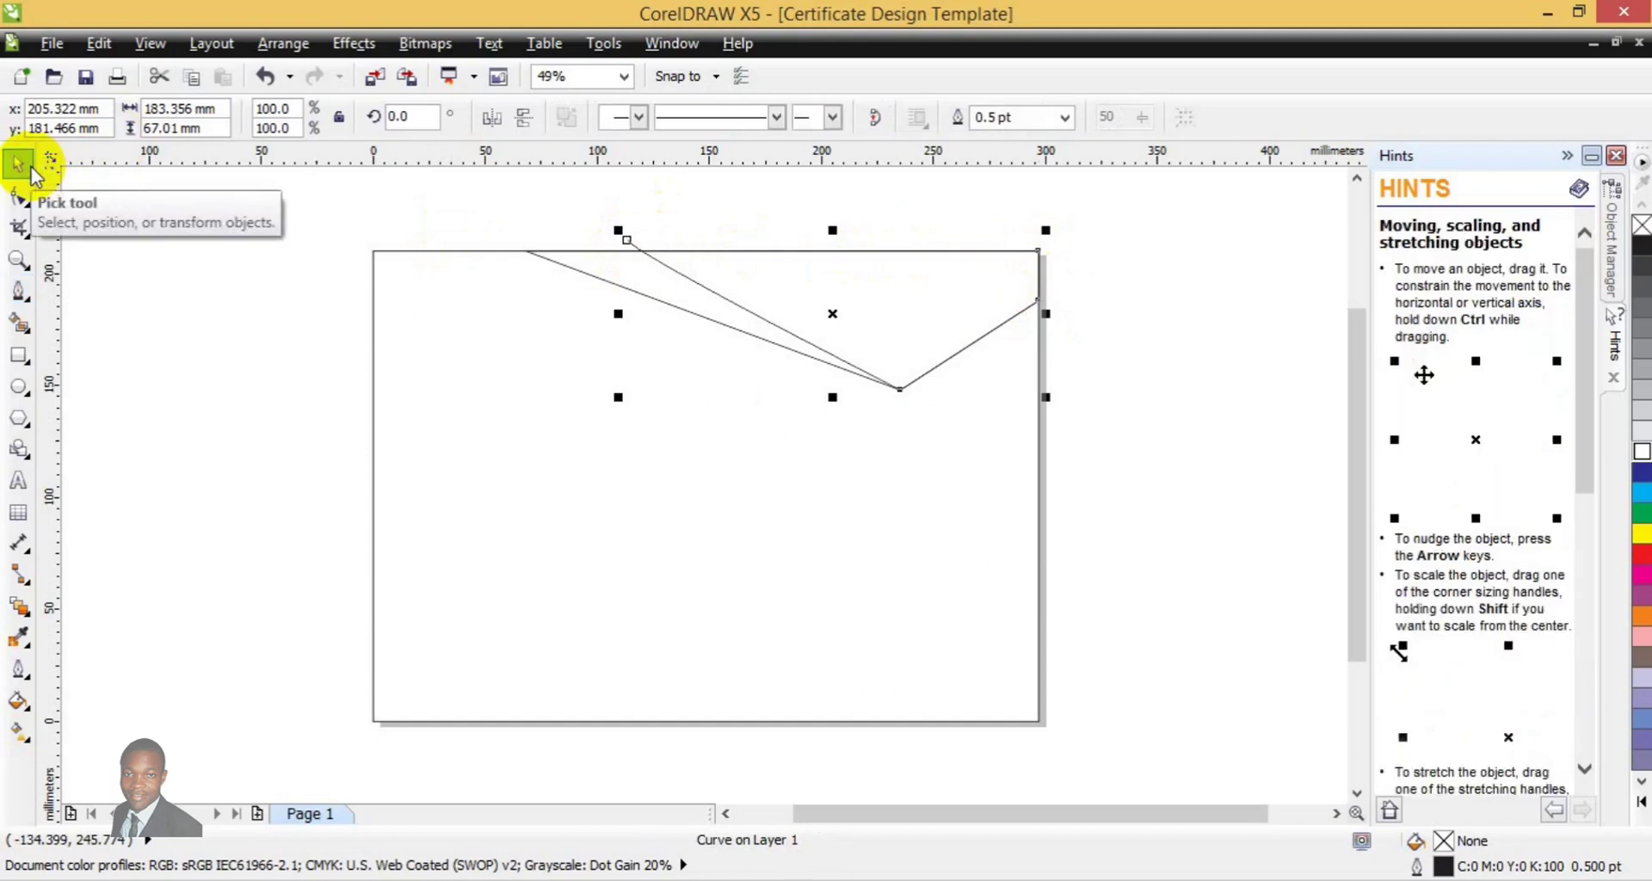
Deselect the shape and draw a diagonal line from the left page edge to the bottom edge
left_click(118, 405)
left_click(662, 533)
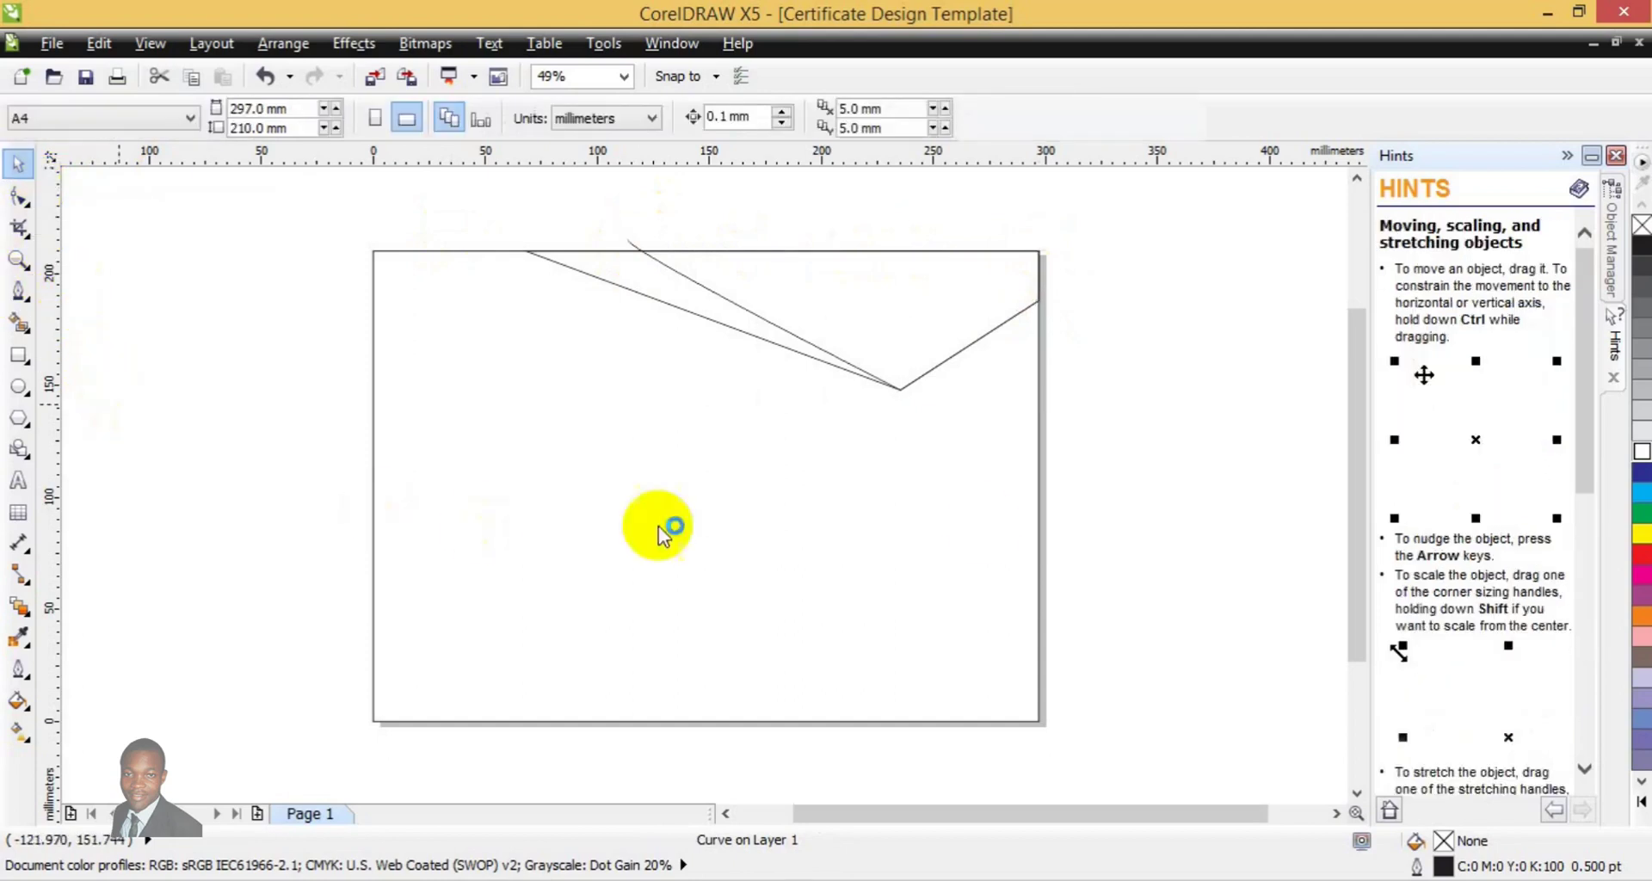
left_click(1351, 591)
left_click_drag(1350, 591, 1351, 609)
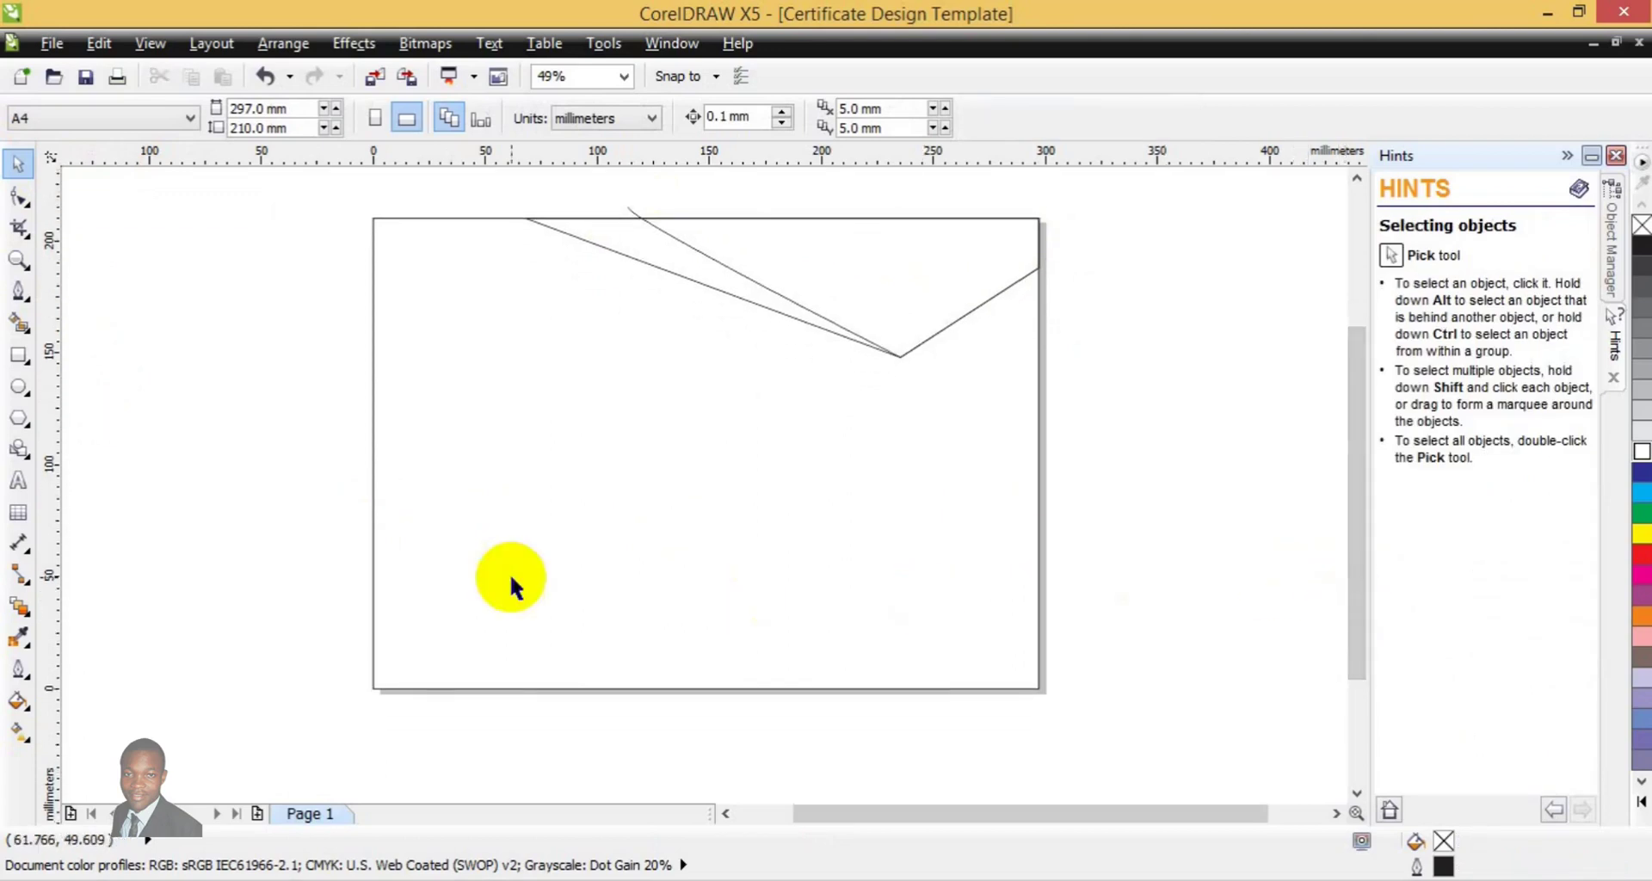
left_click(19, 292)
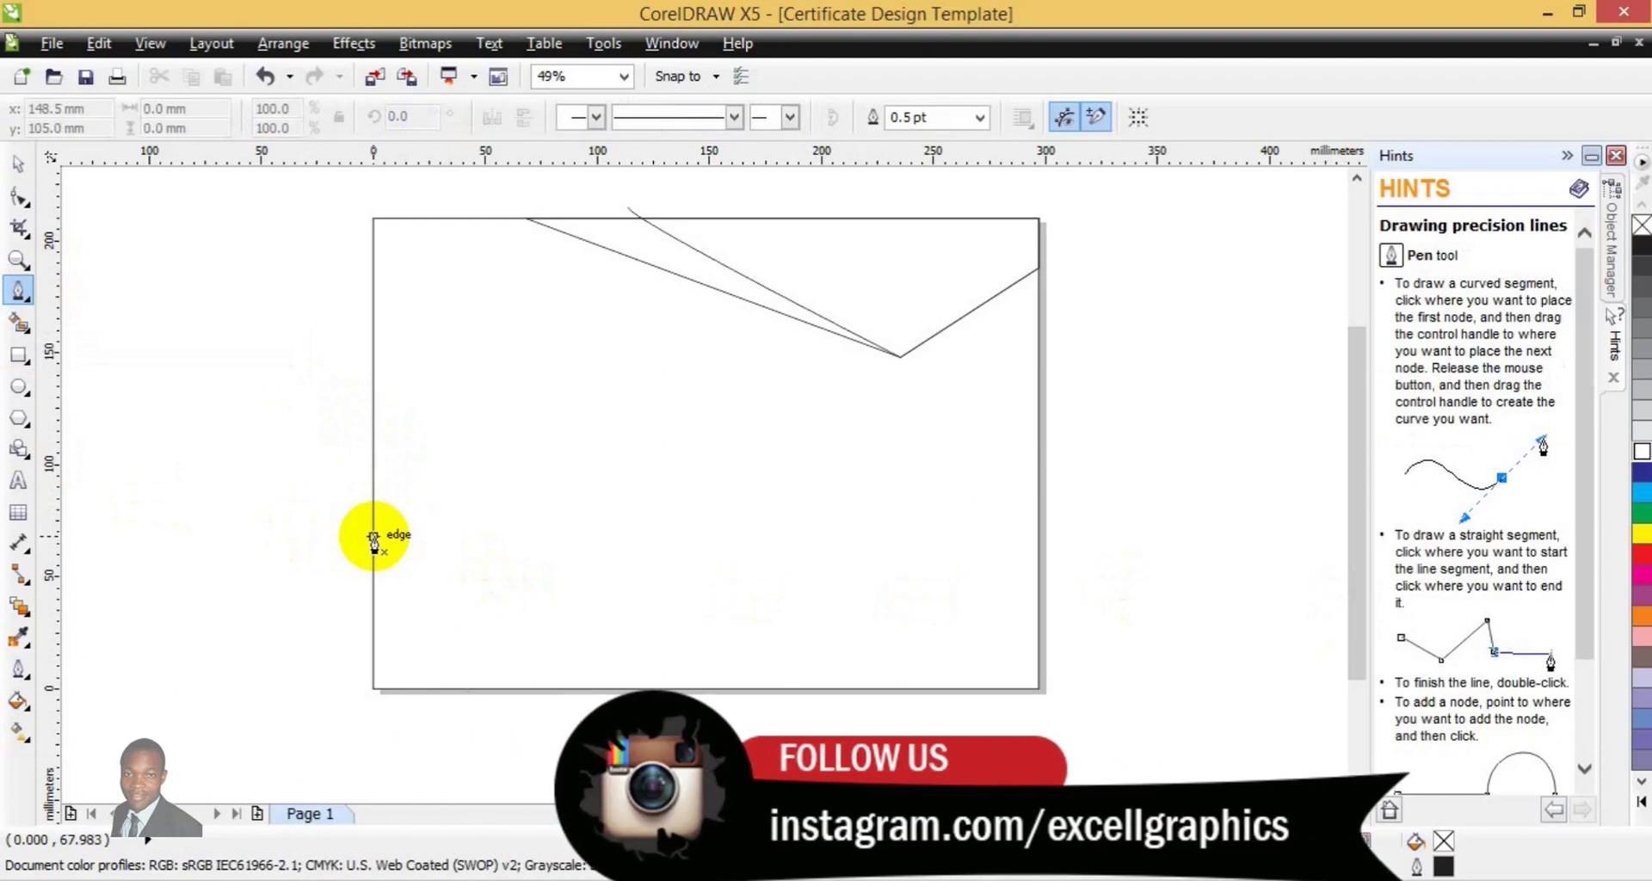
left_click(373, 536)
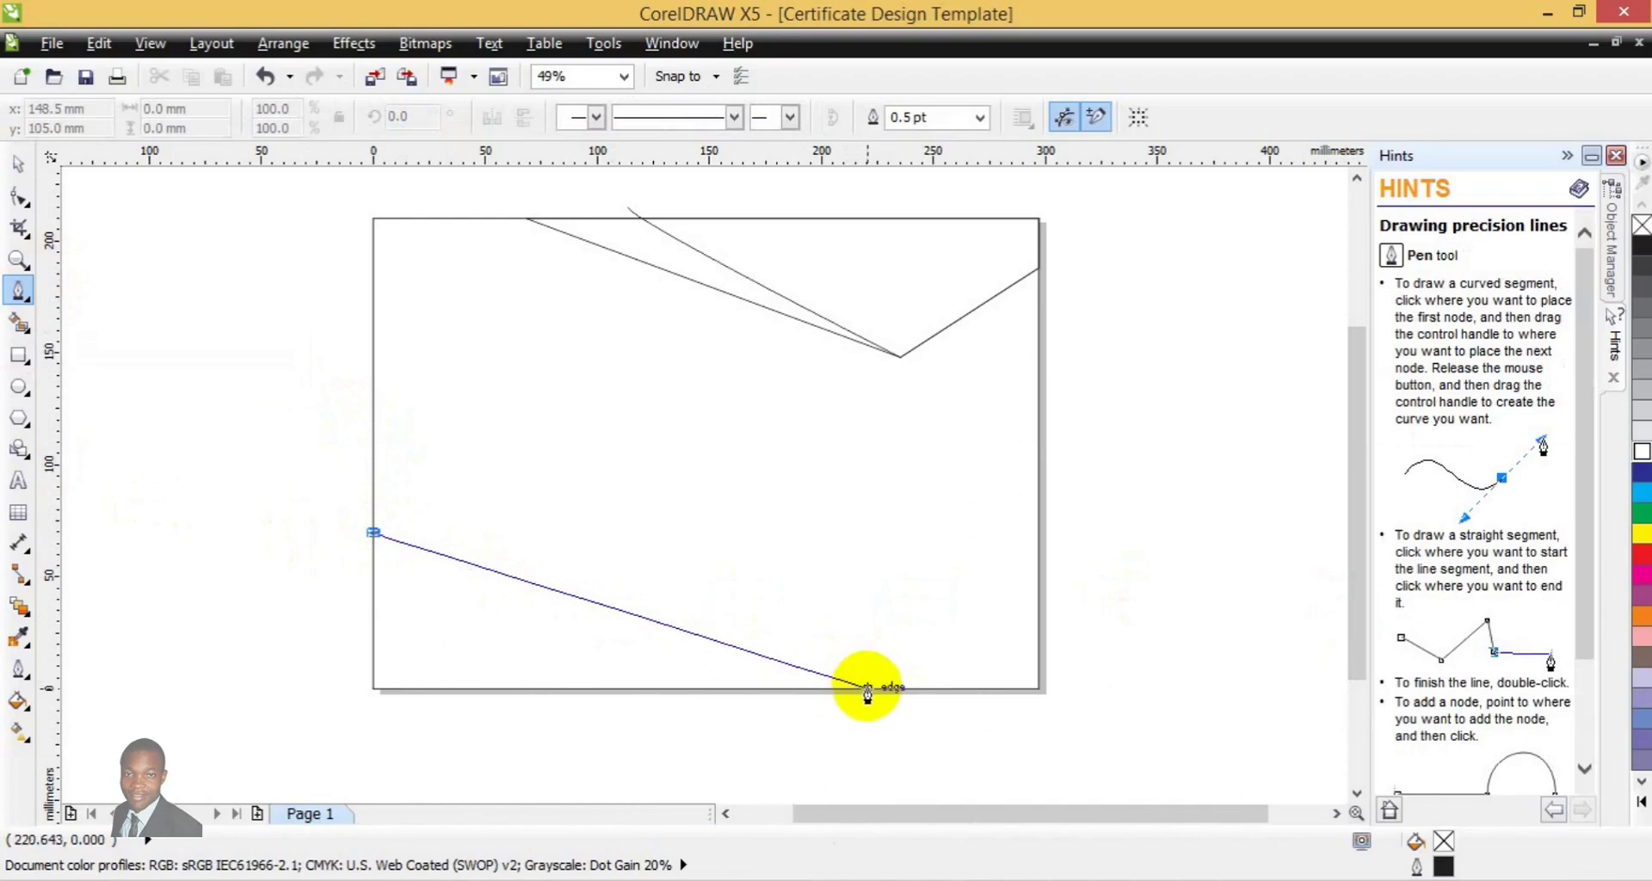
double_click(869, 688)
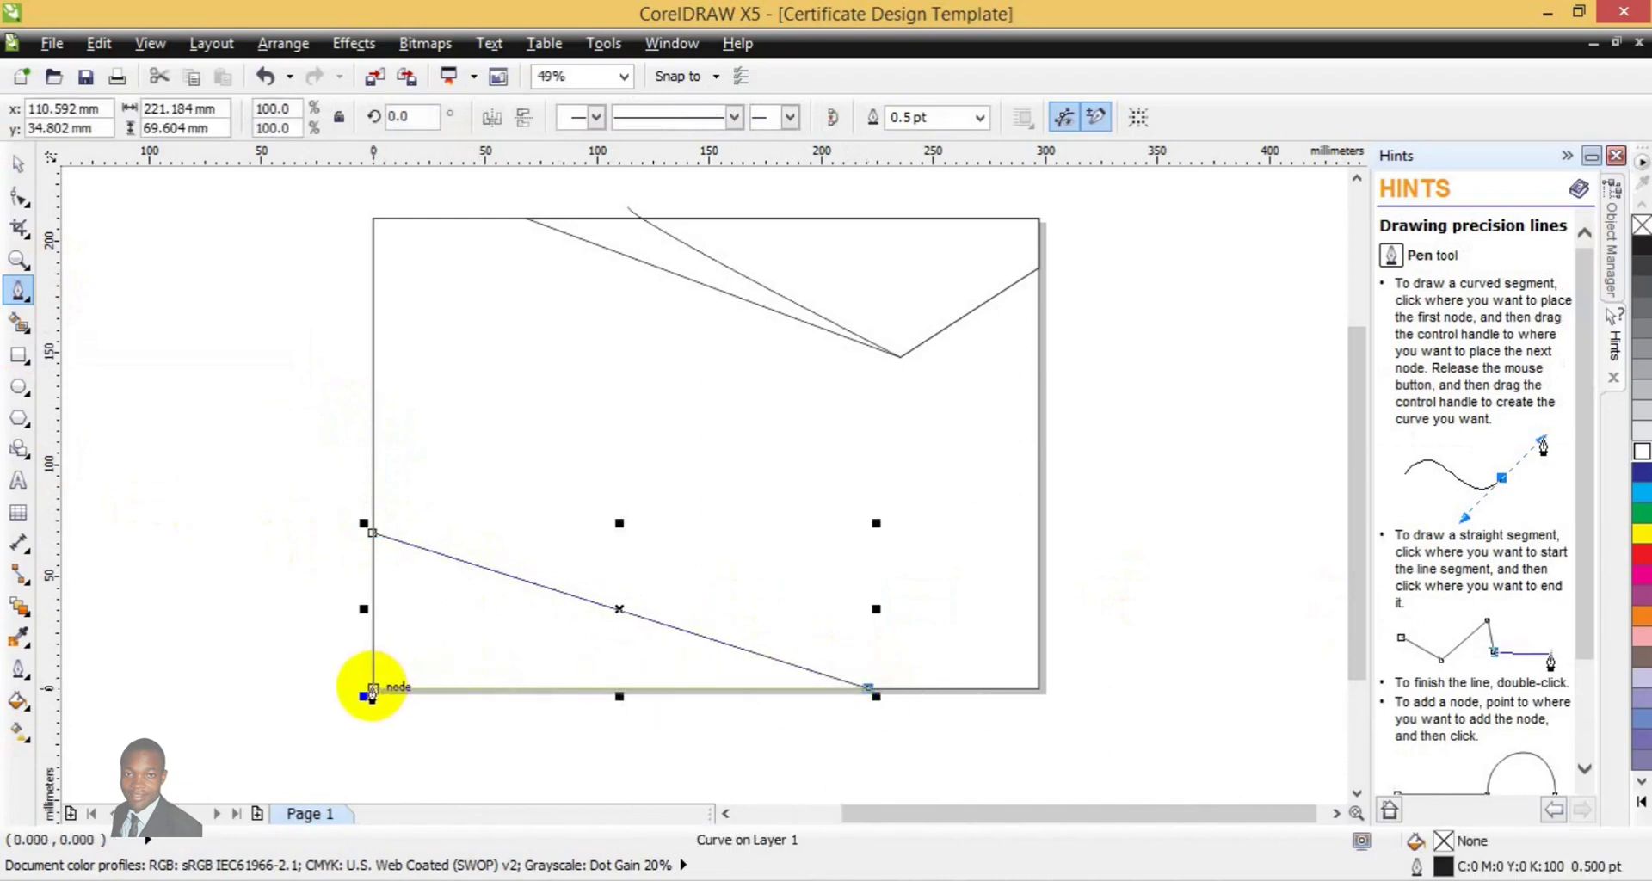
Draw a second, nearly parallel diagonal from higher on the left edge to the bottom edge
left_click(372, 693)
double_click(372, 532)
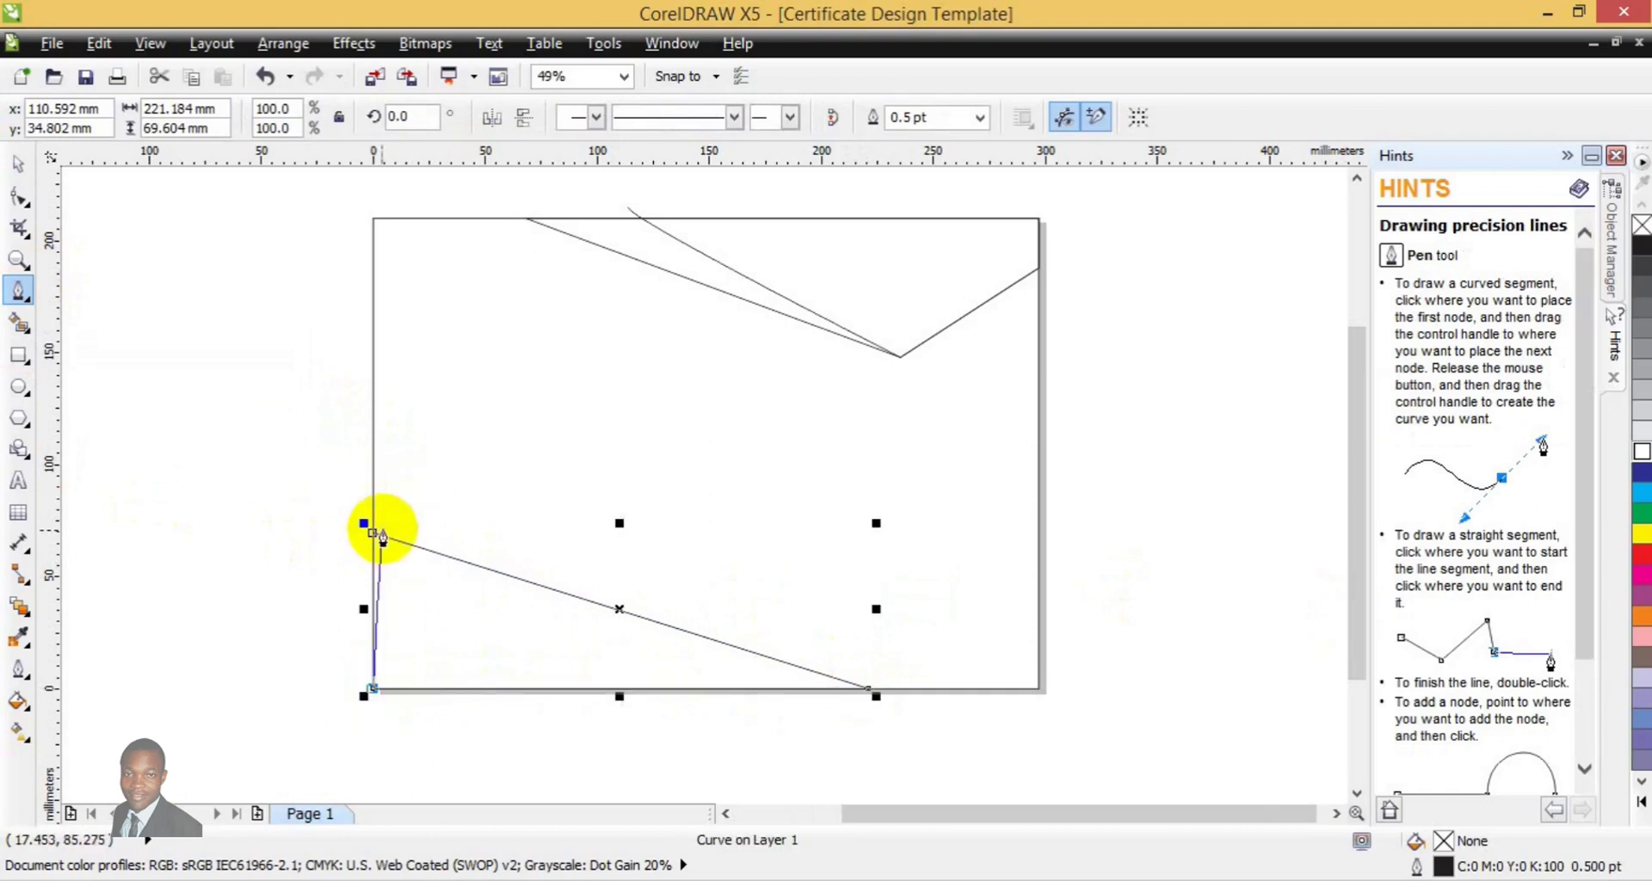
double_click(373, 535)
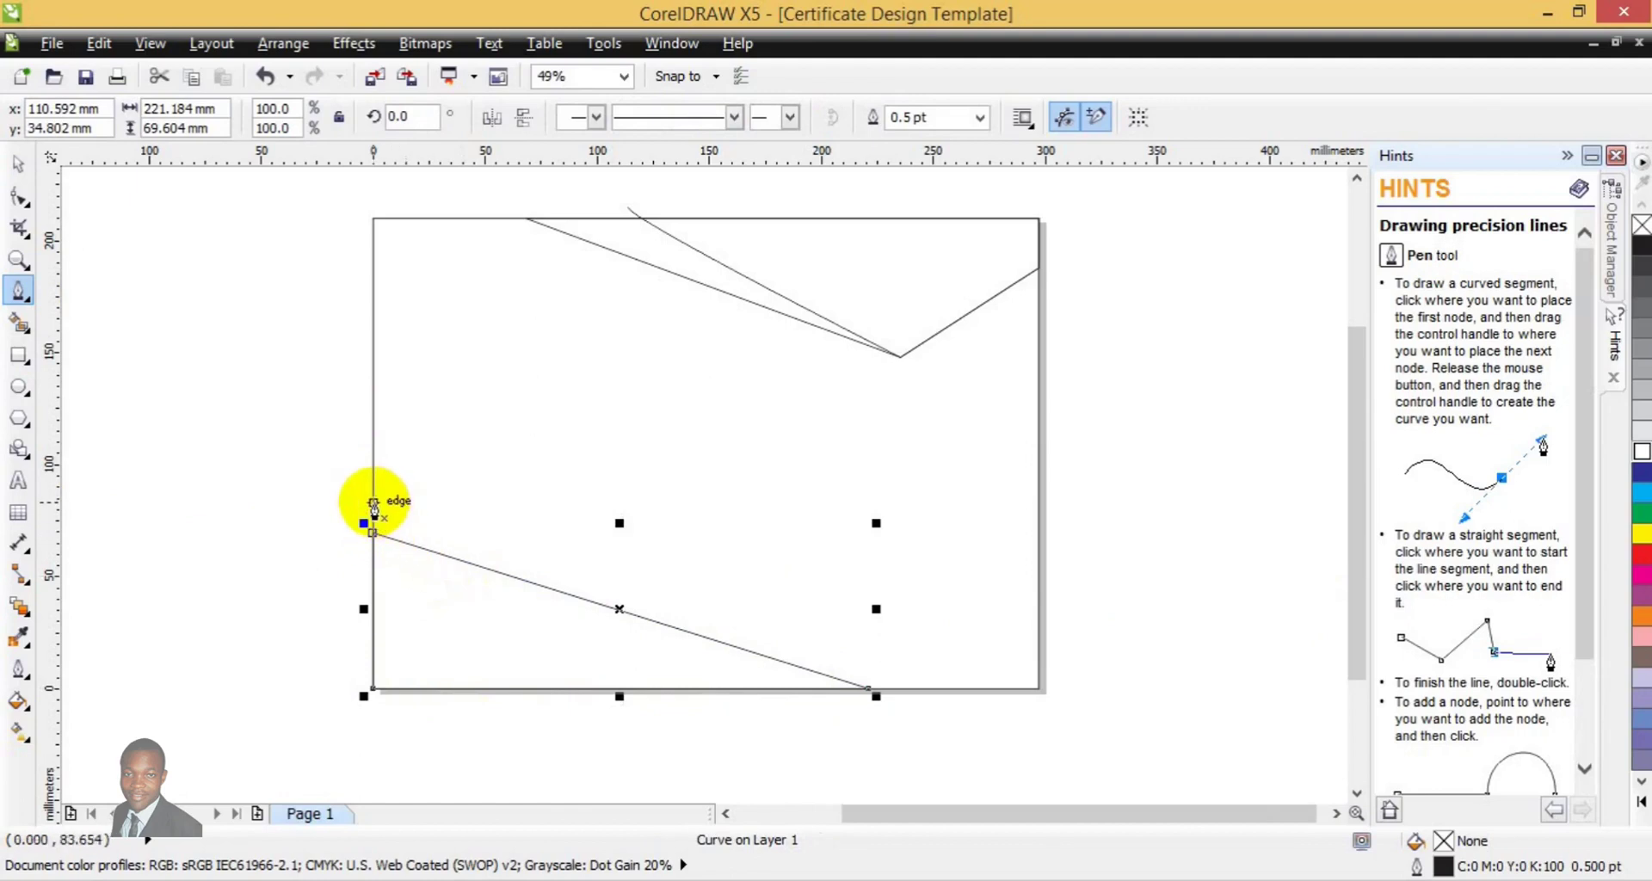
left_click(372, 502)
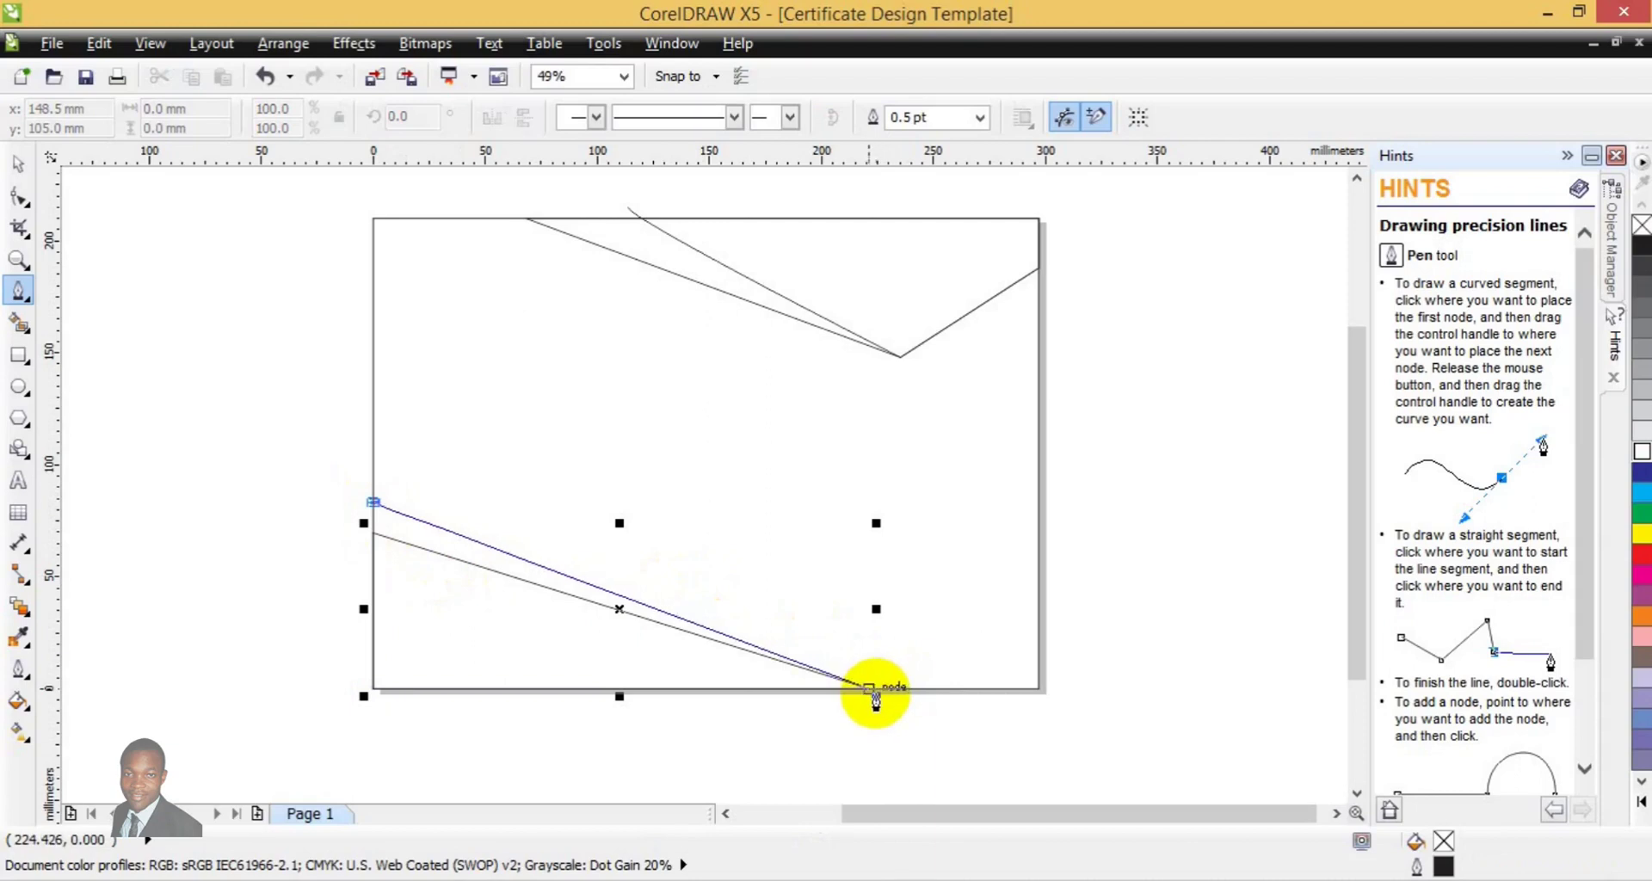
double_click(876, 693)
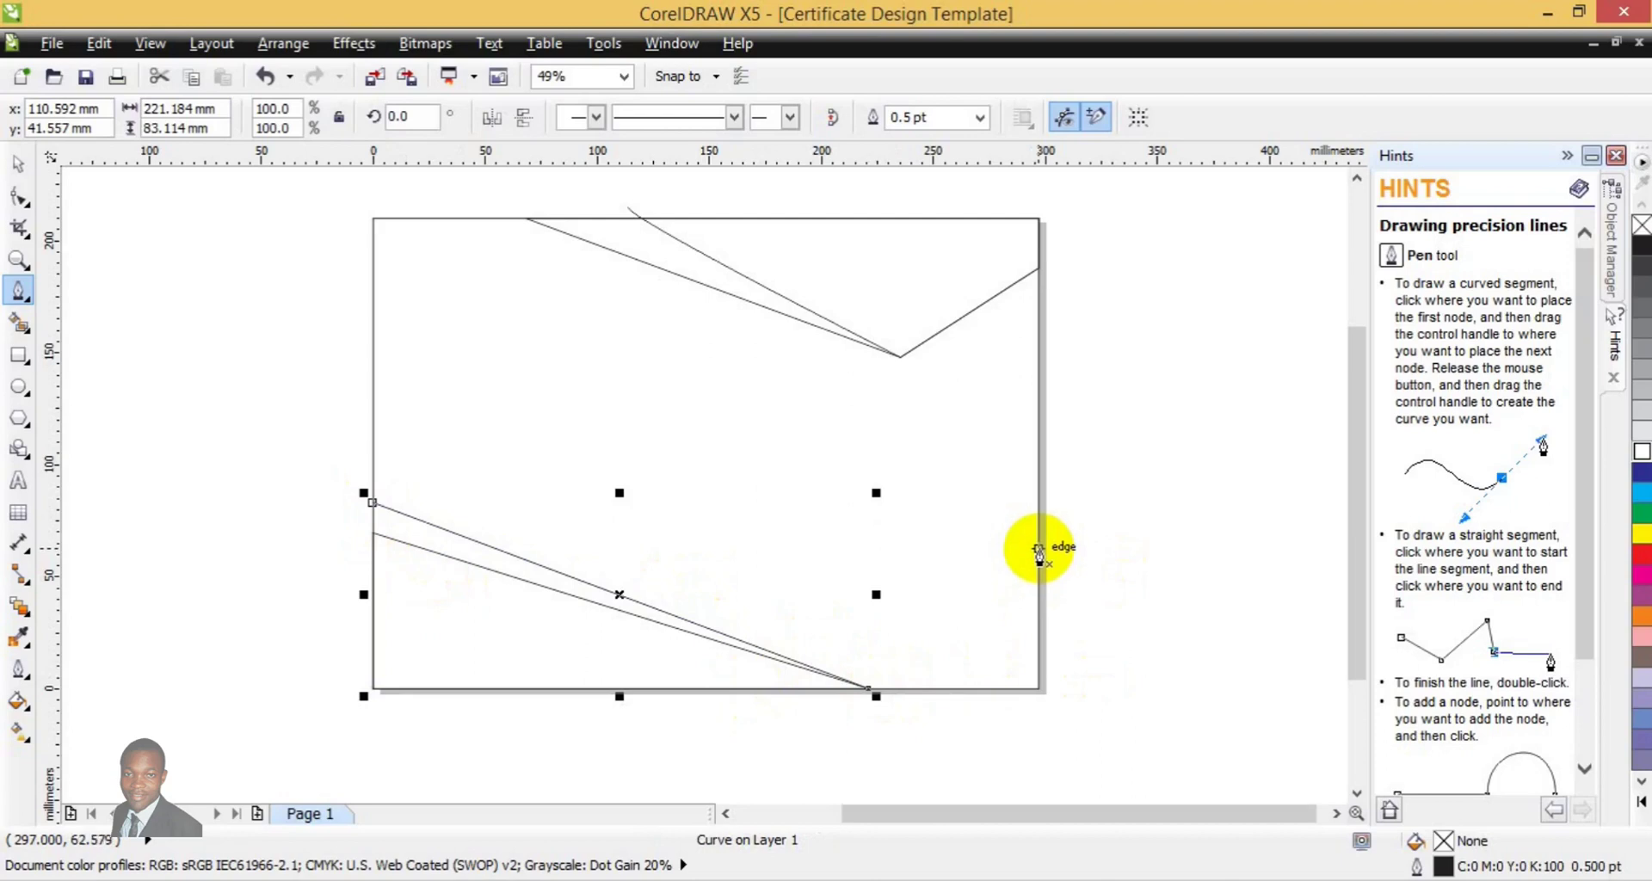
Draw a closed shape from the right edge to the bottom edge and the bottom-right corner
left_click(1038, 551)
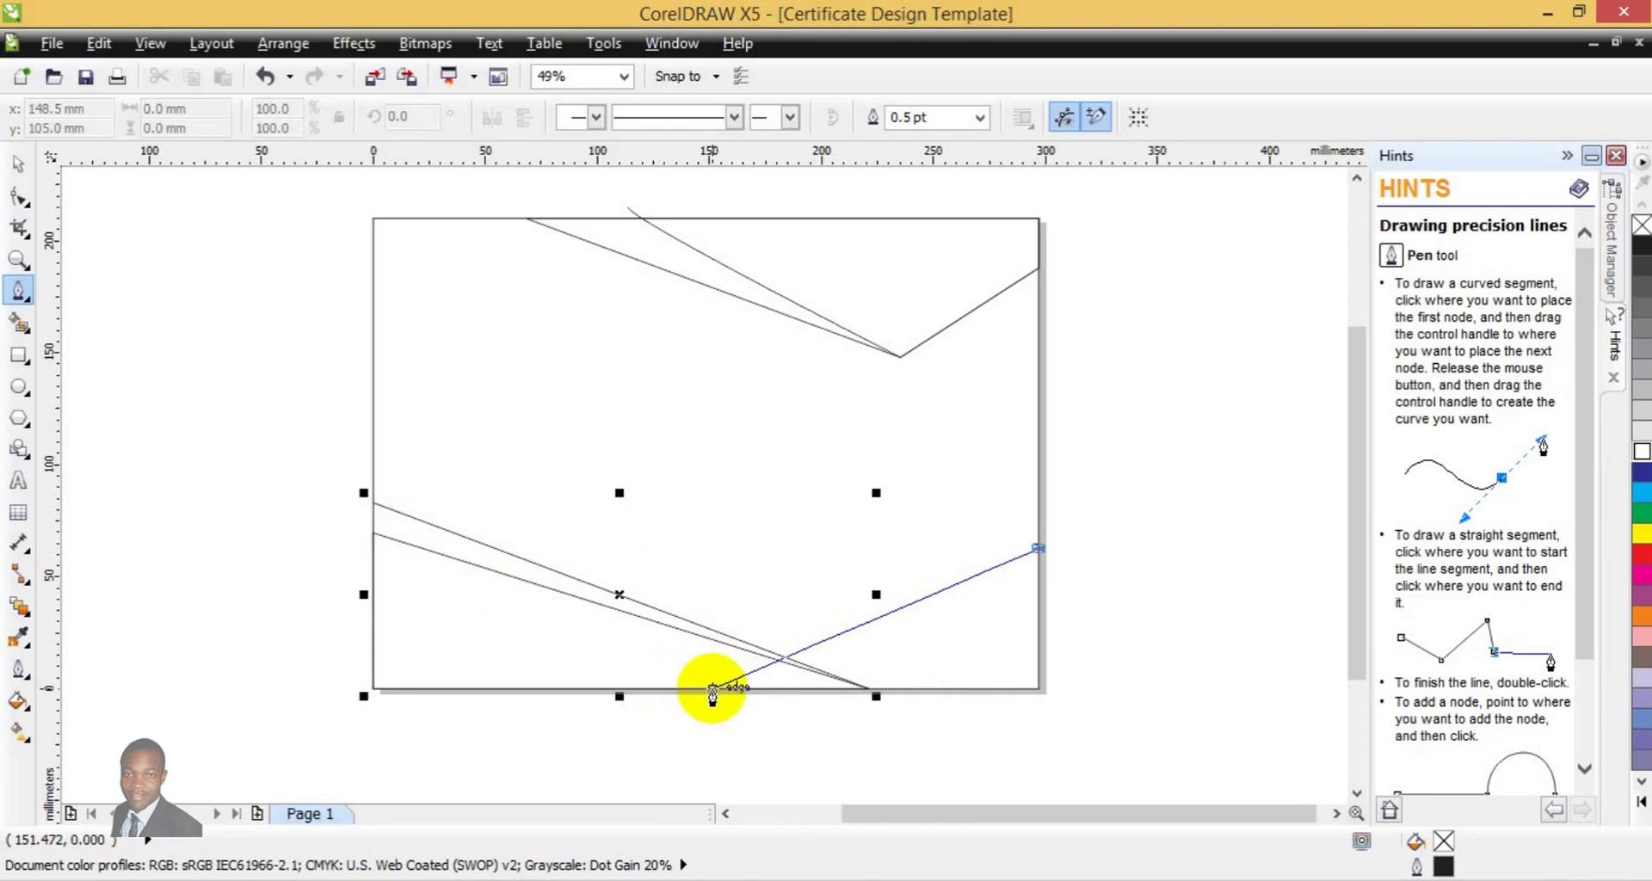
left_click(712, 688)
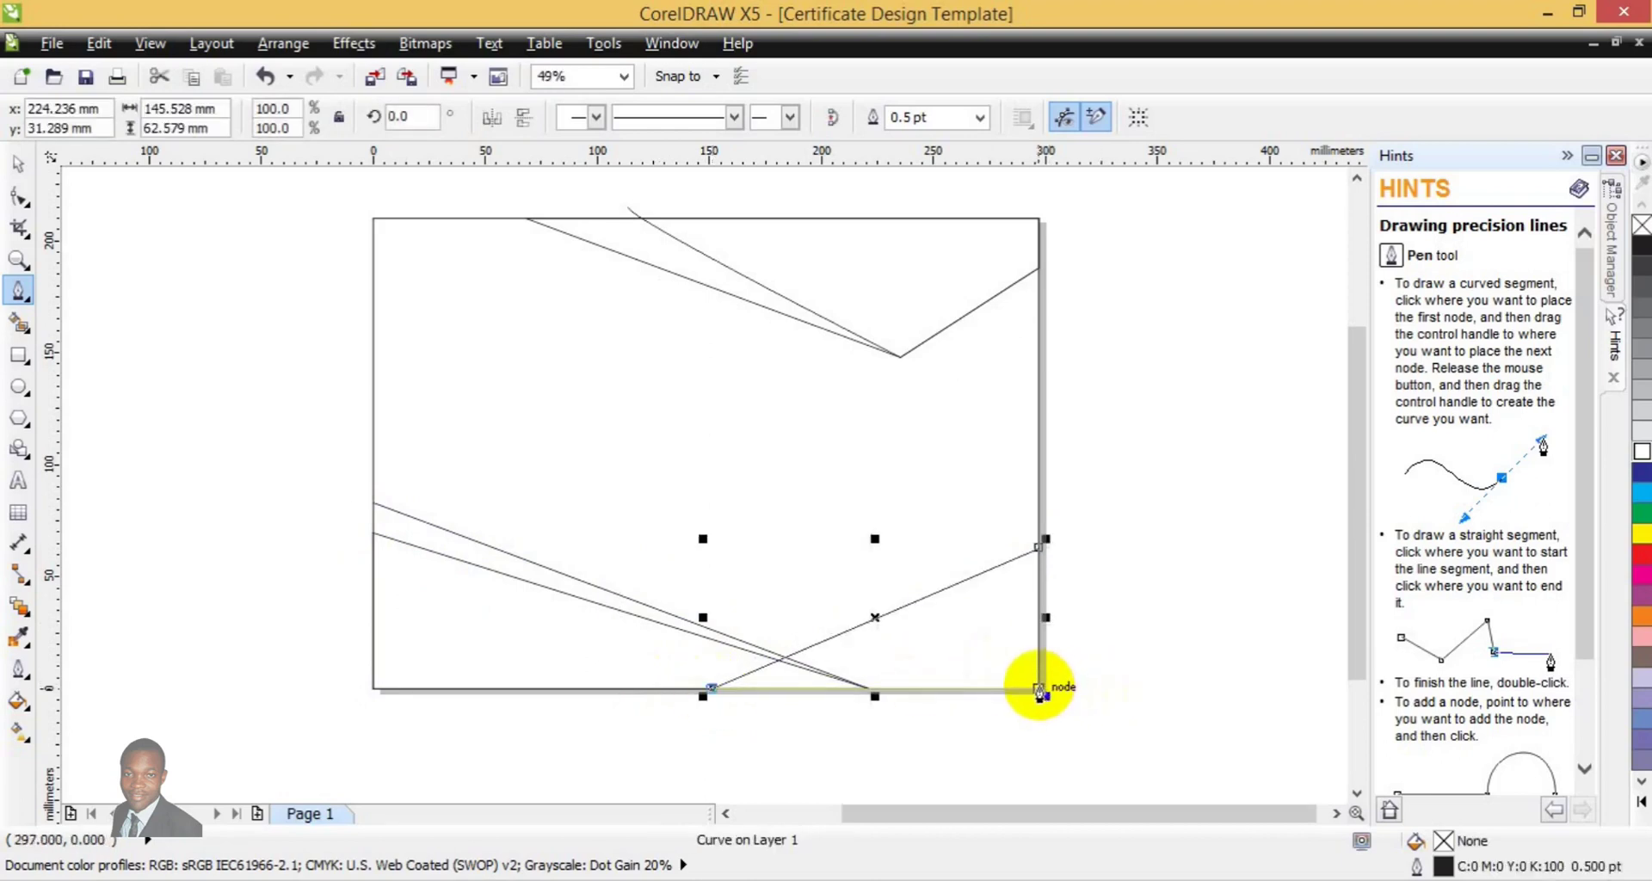
left_click(1038, 688)
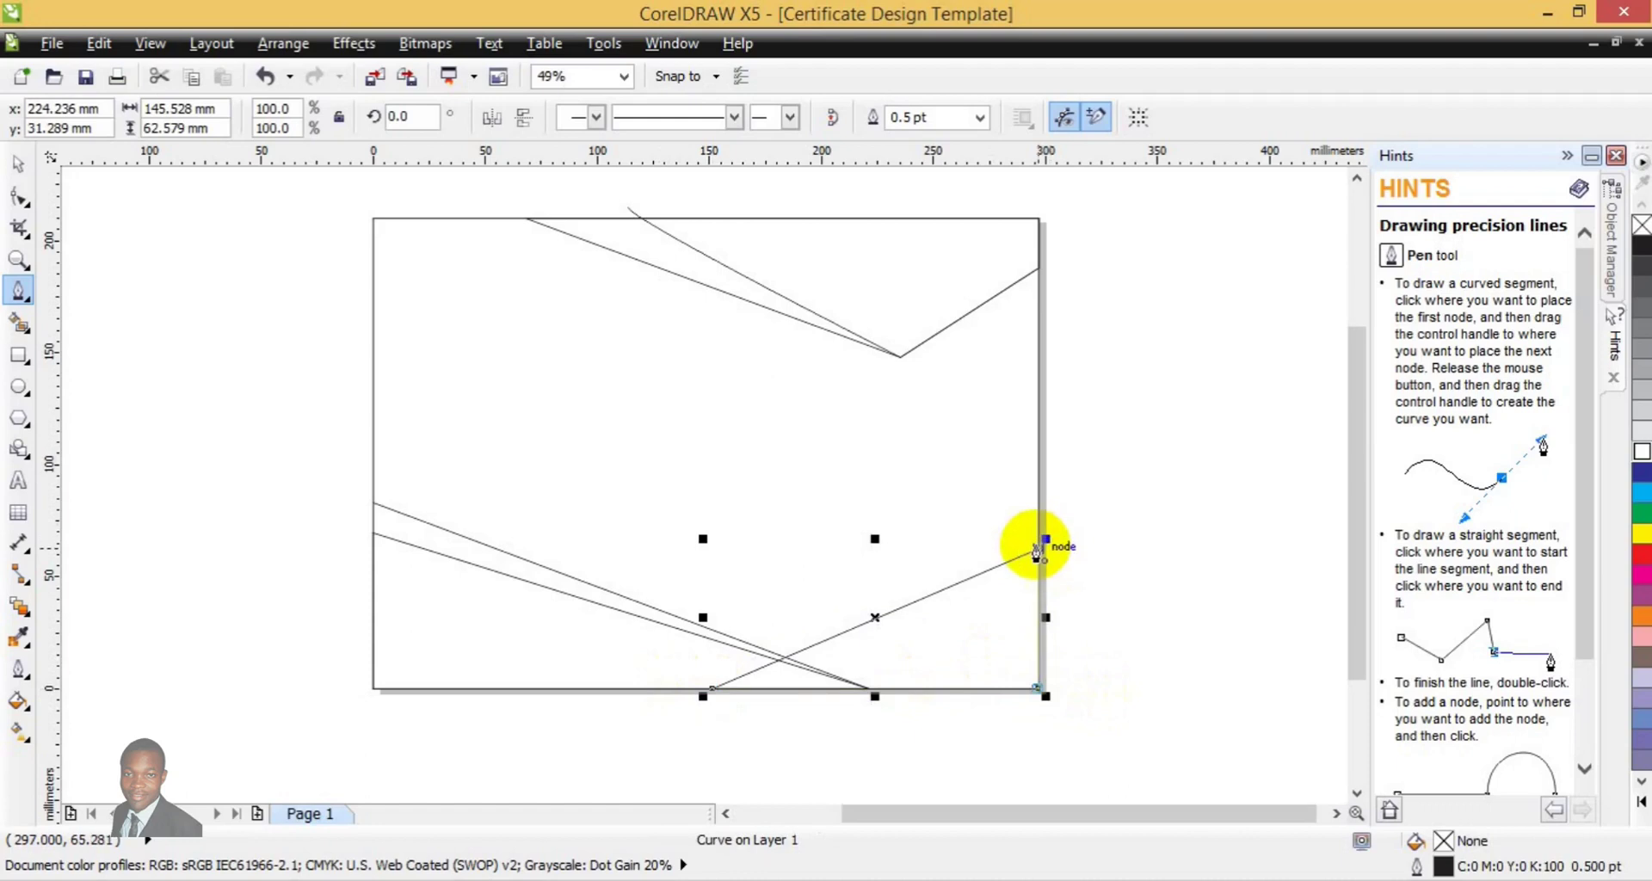
left_click(1038, 548)
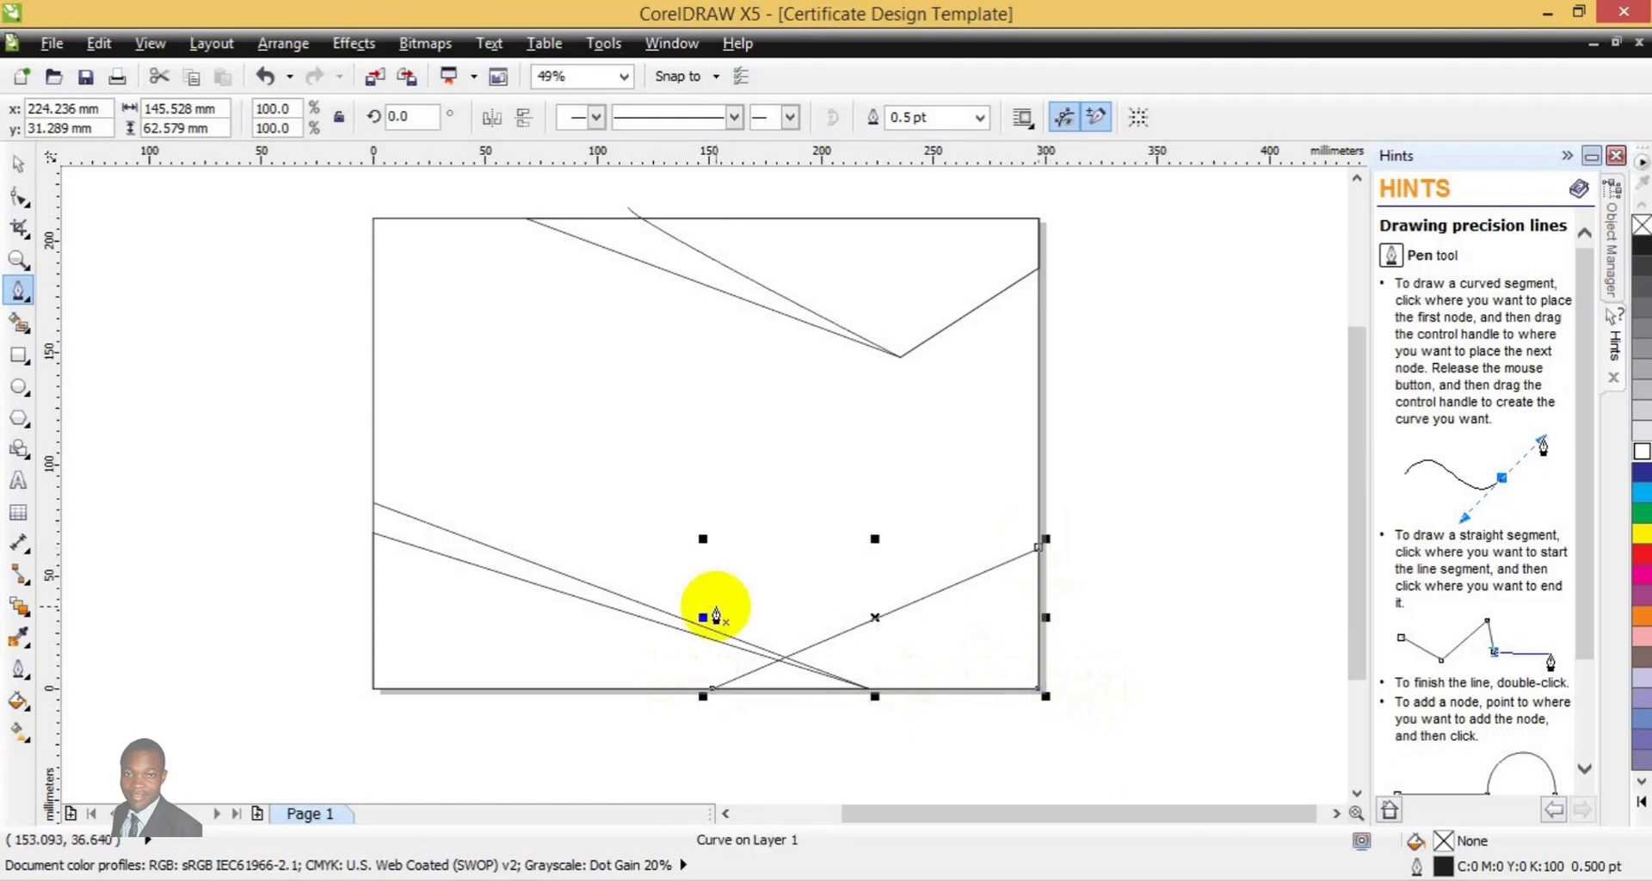
Send the bottom-right shape To Back Of Layer and clear the selection
left_click(15, 169)
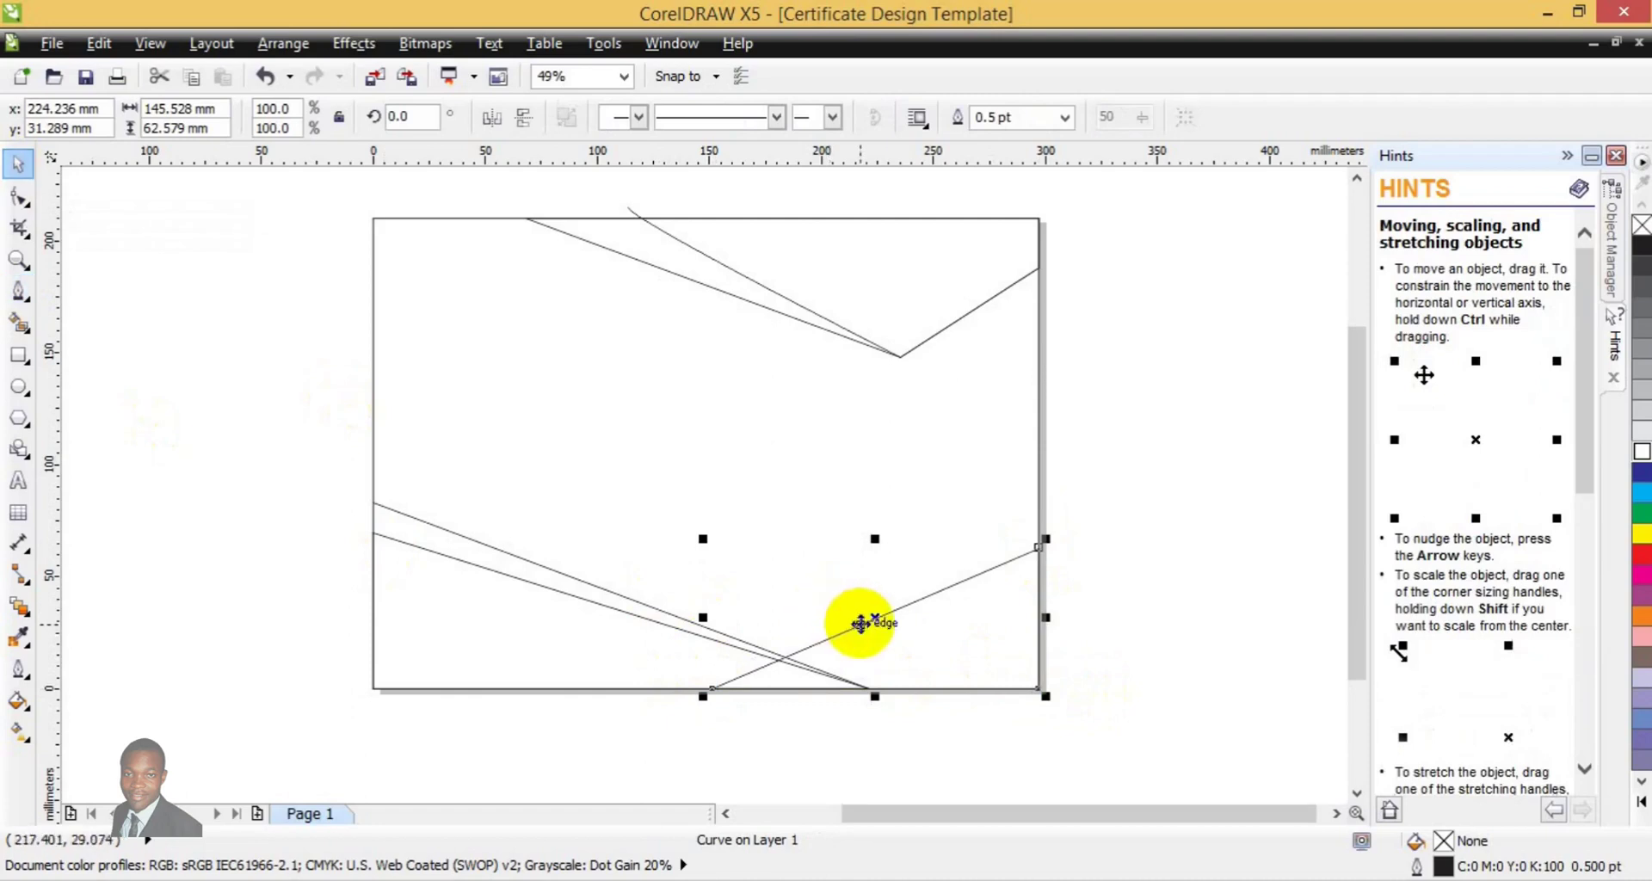
right_click(864, 626)
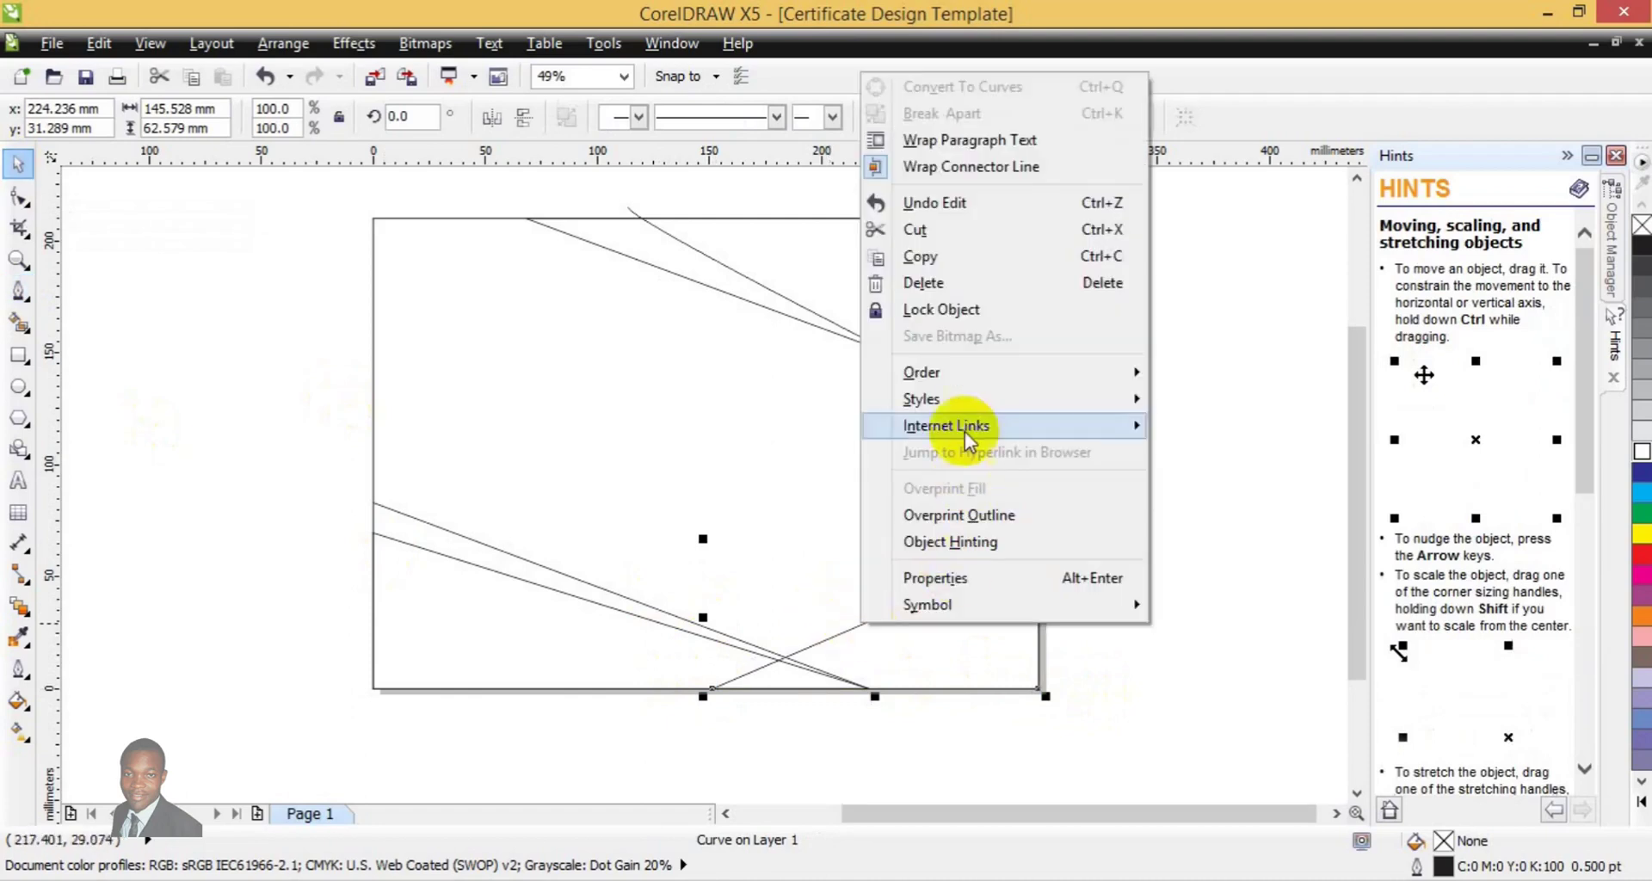
mouse_move(964, 375)
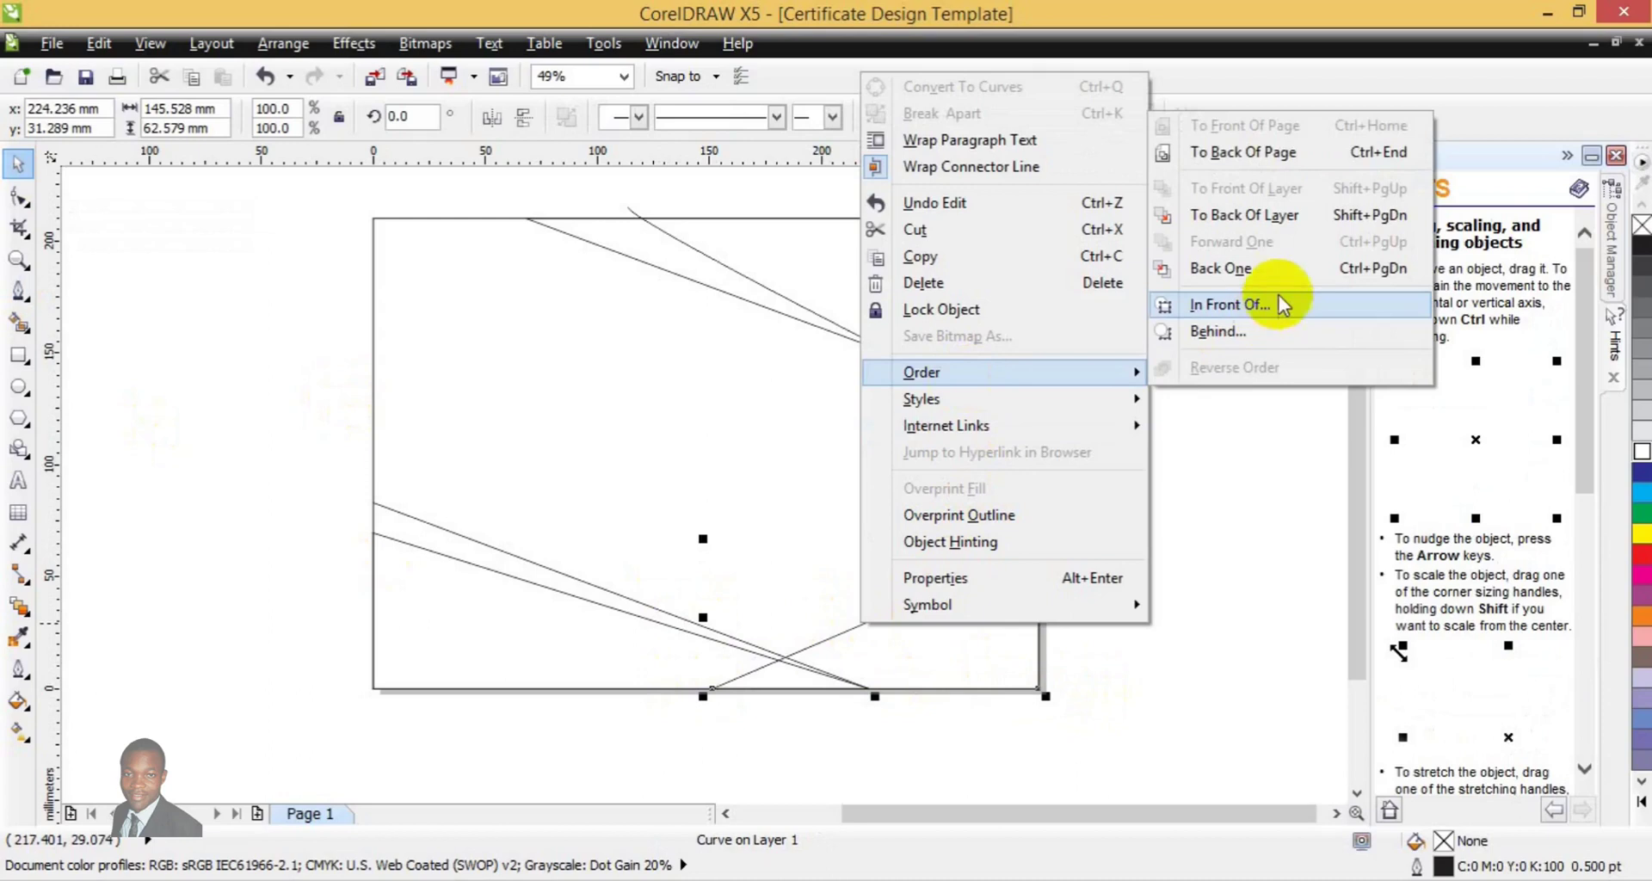
left_click(1243, 215)
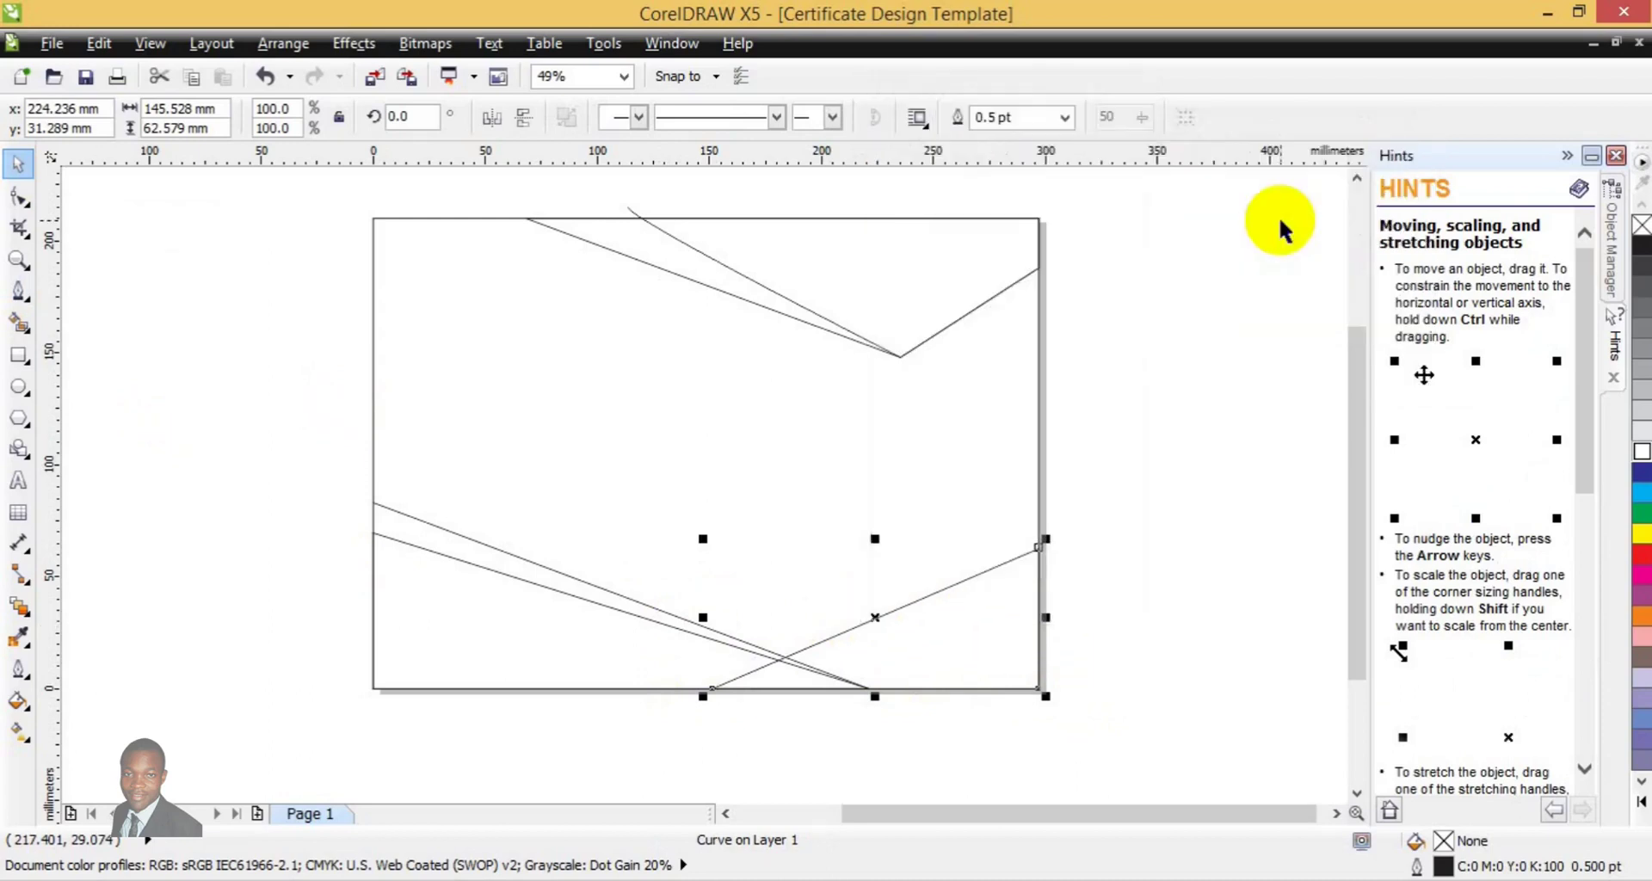
left_click(1114, 493)
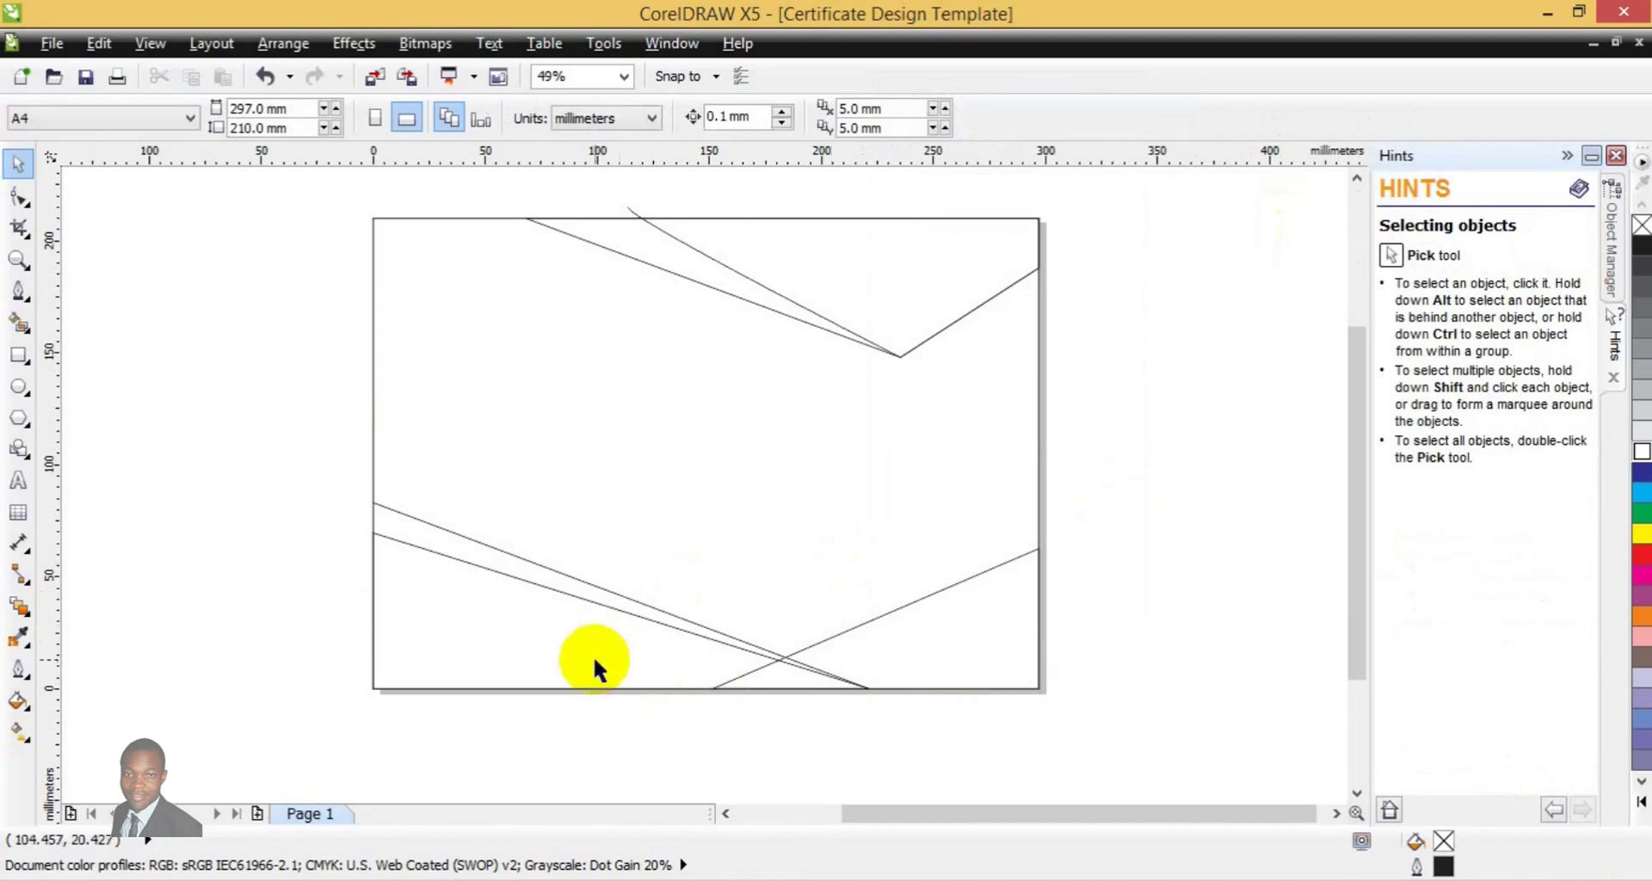
Draw a line from the right page edge to the bottom edge, just above the corner shape
left_click(18, 294)
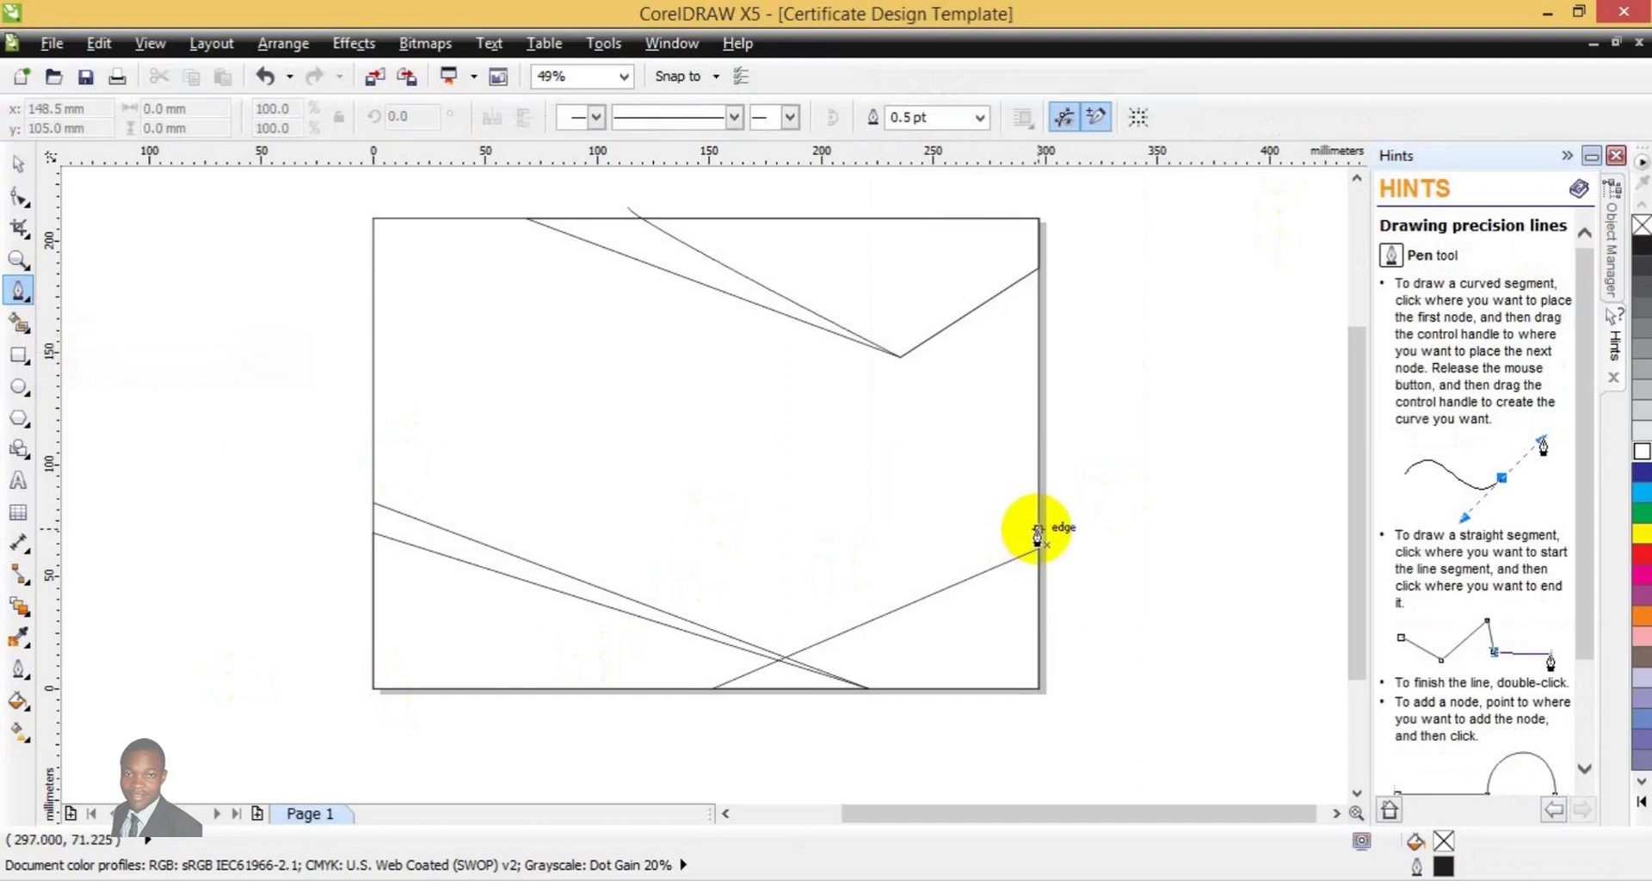
left_click(1037, 528)
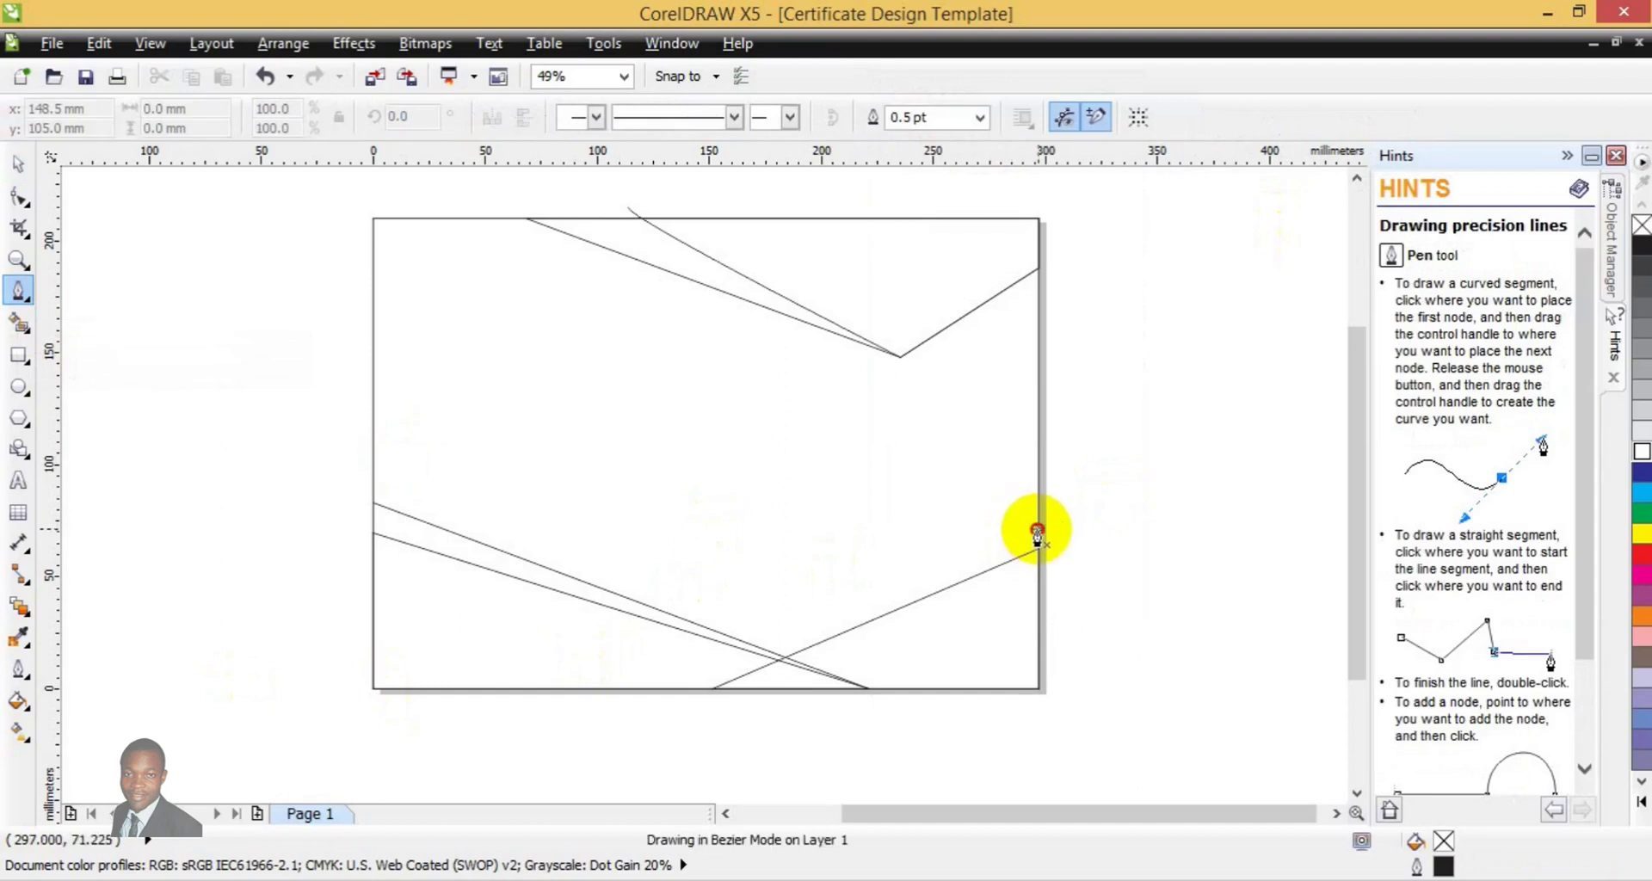
double_click(715, 688)
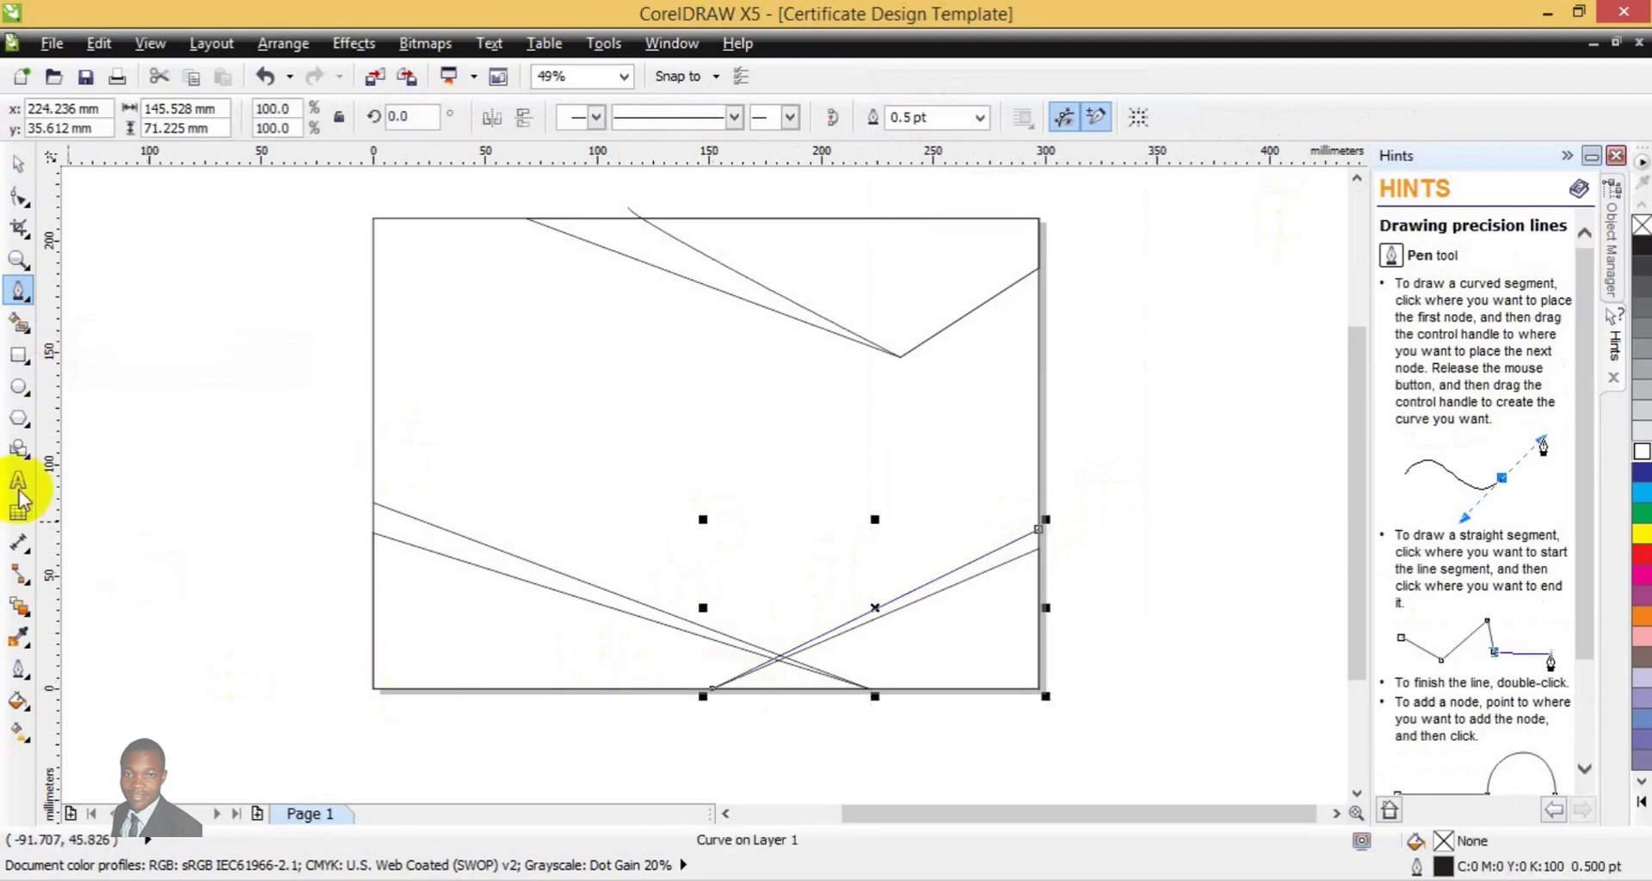
left_click(17, 162)
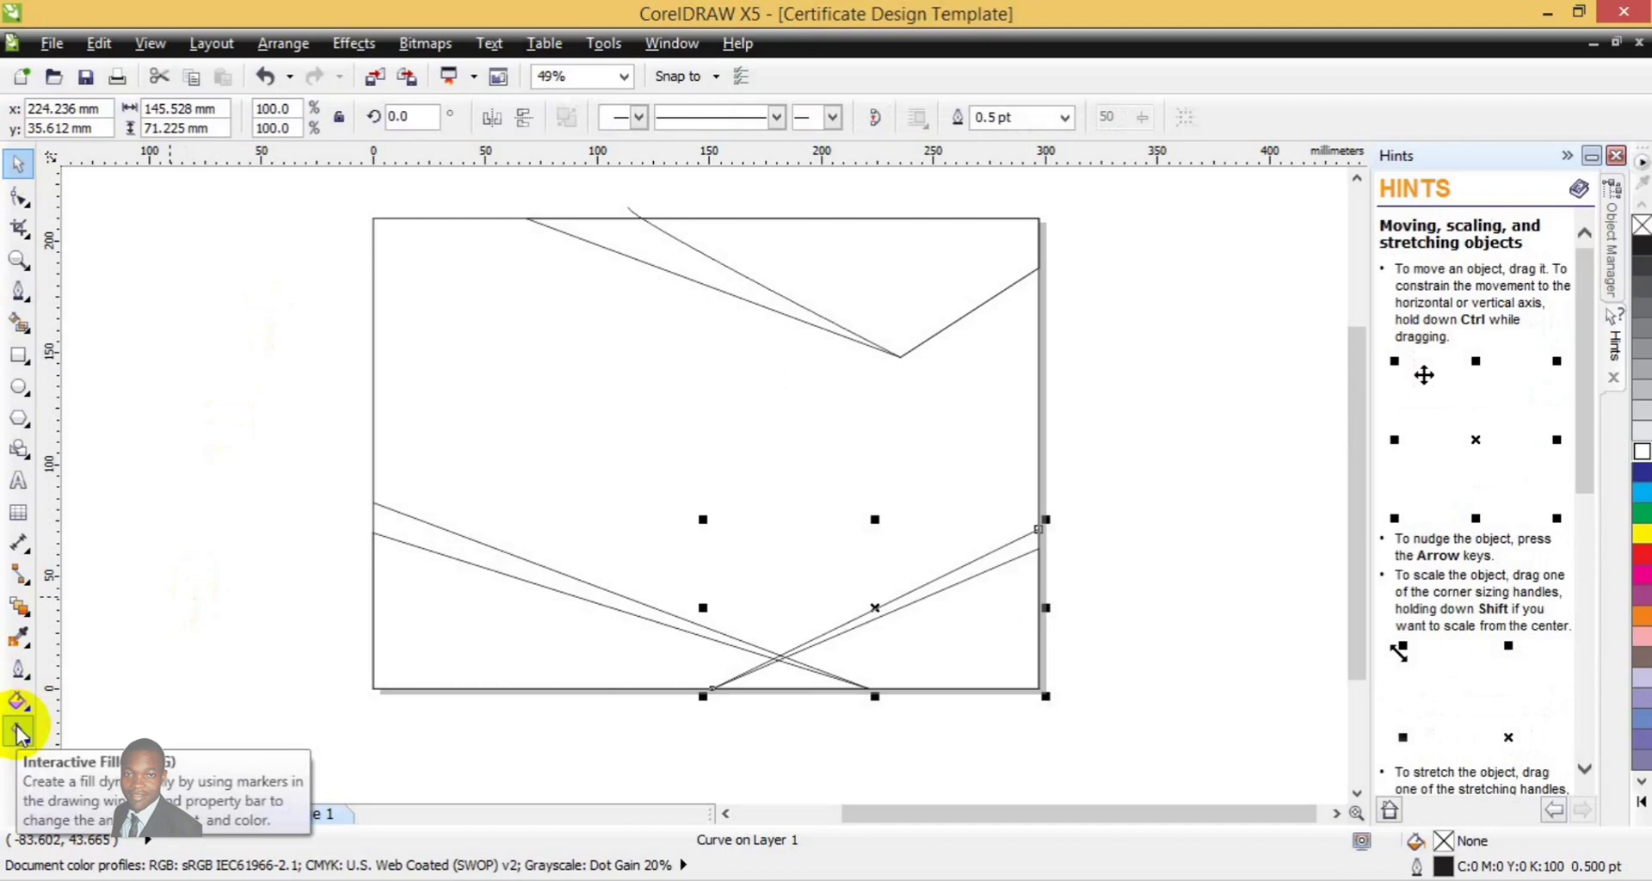
Use Smart Fill to fill the two top regions between the lines with blue-grey
left_click(19, 733)
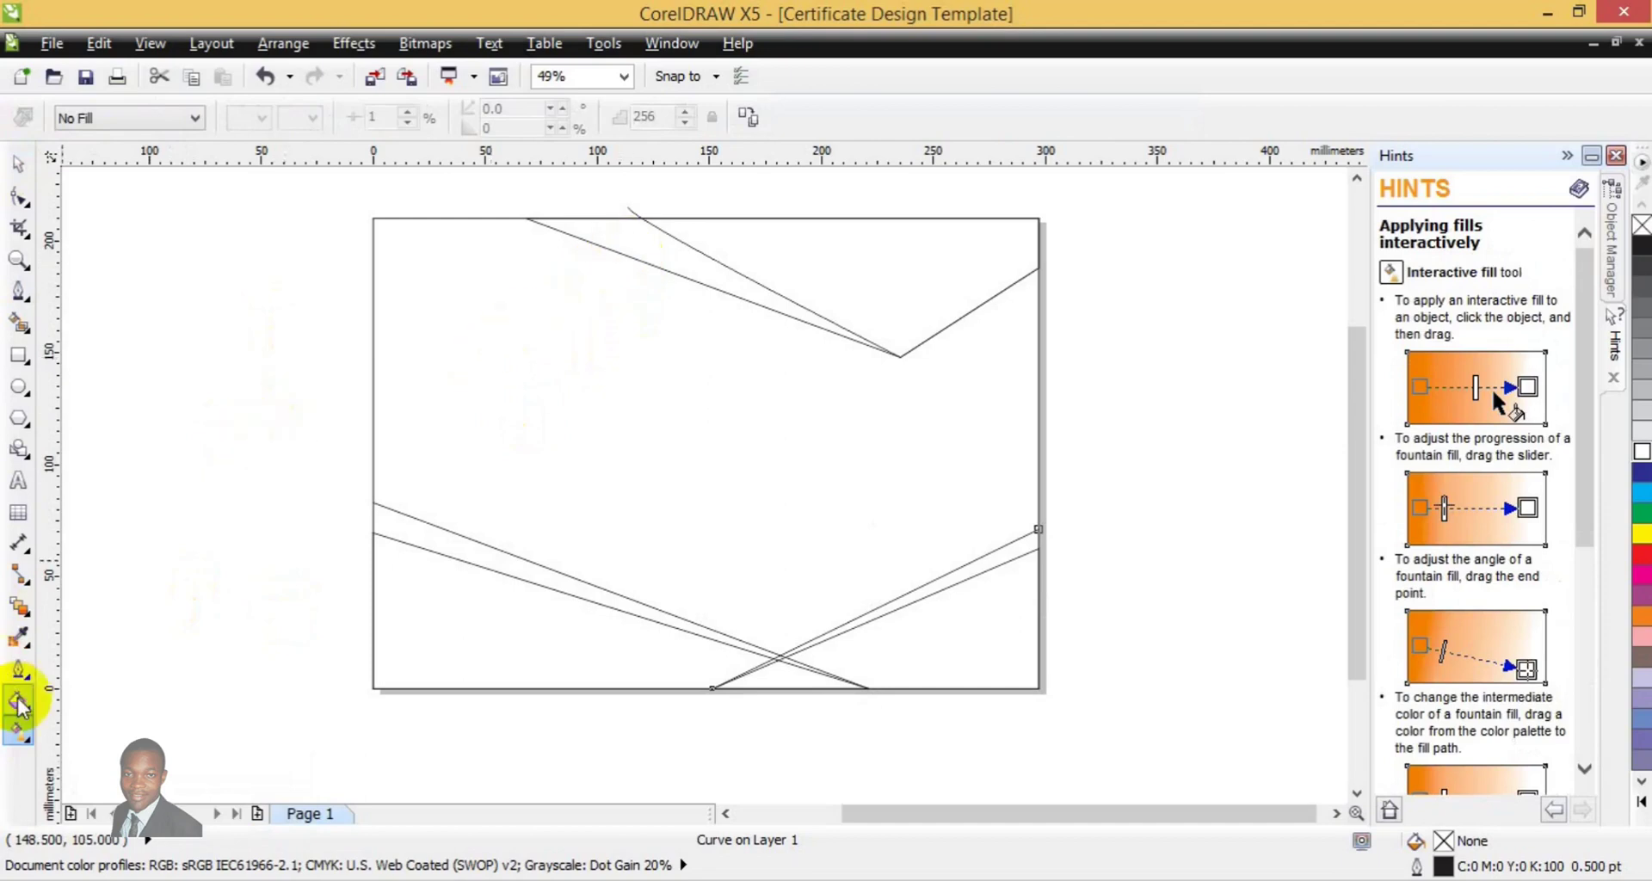
left_click(25, 334)
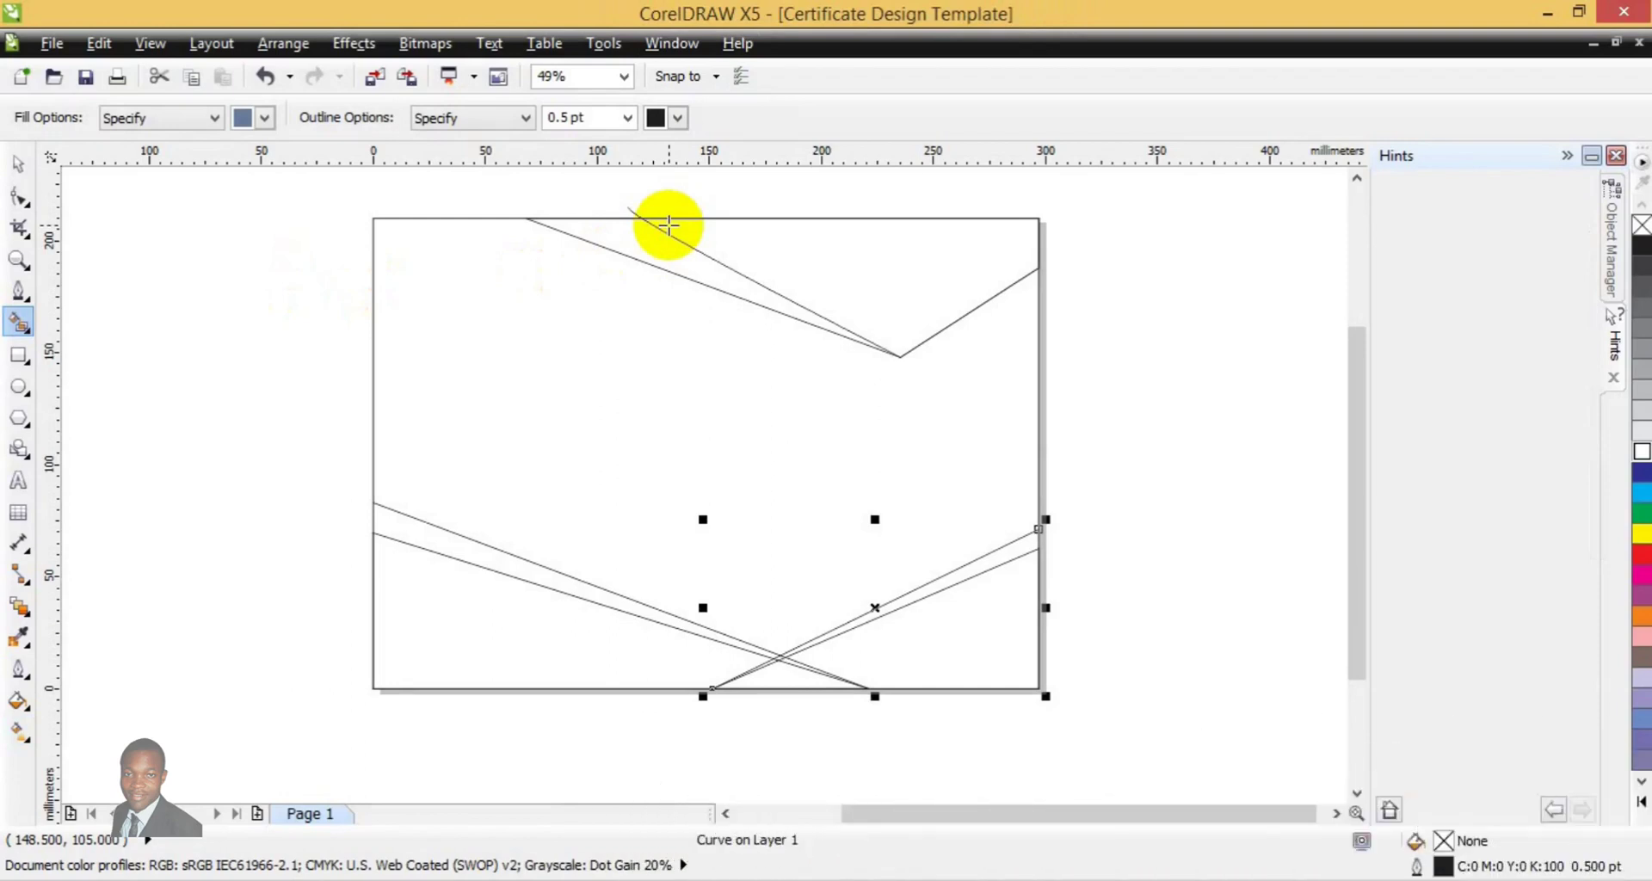
left_click(660, 254)
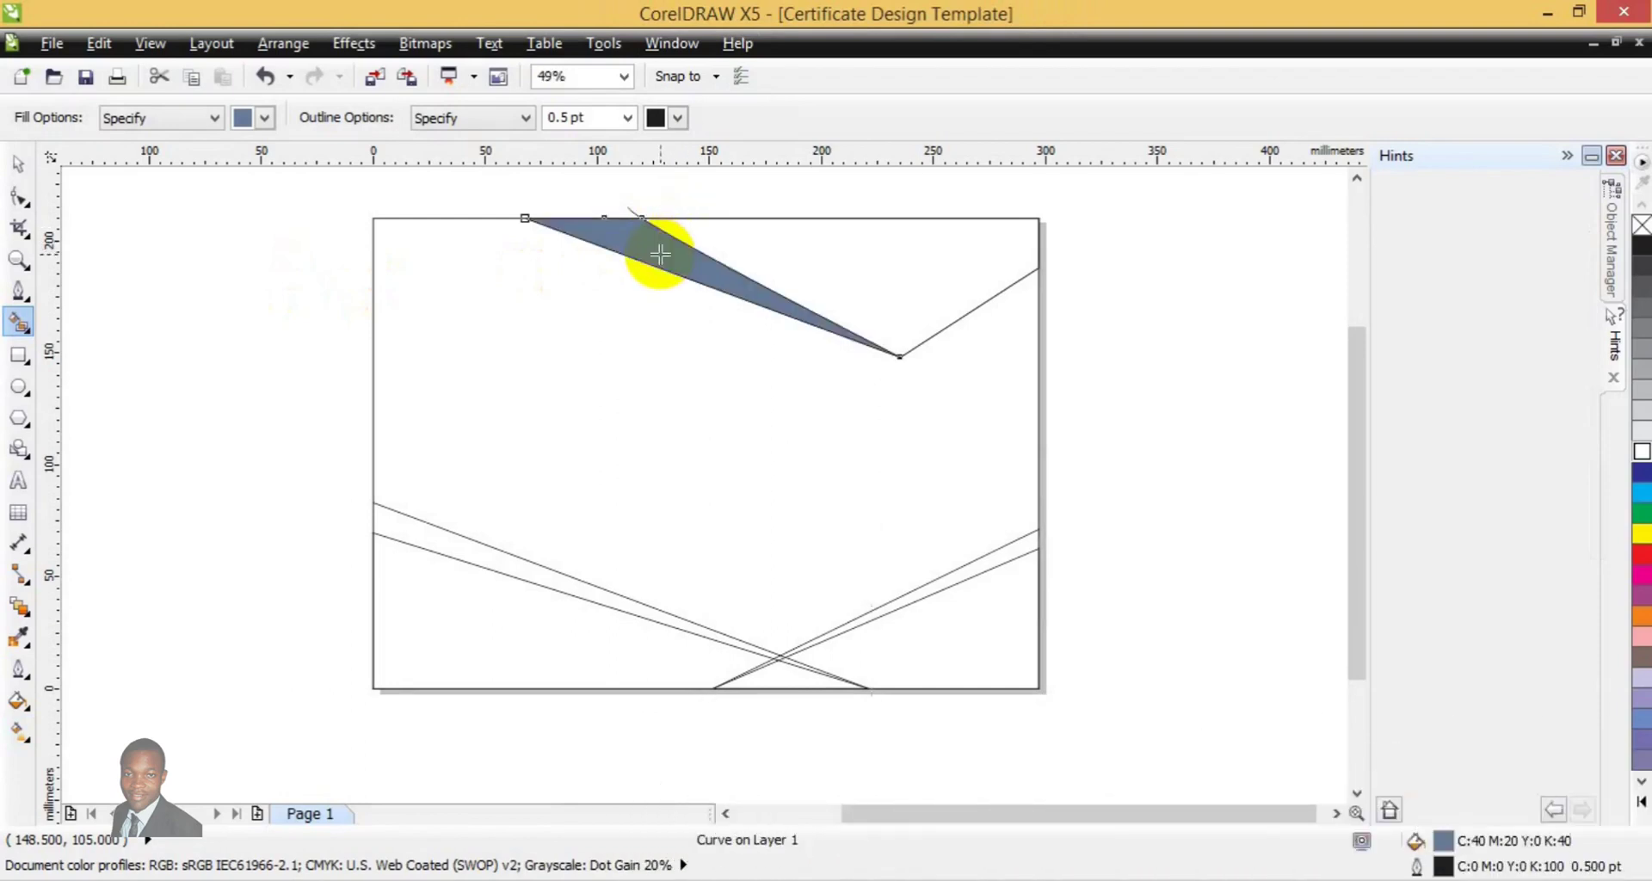
left_click(845, 262)
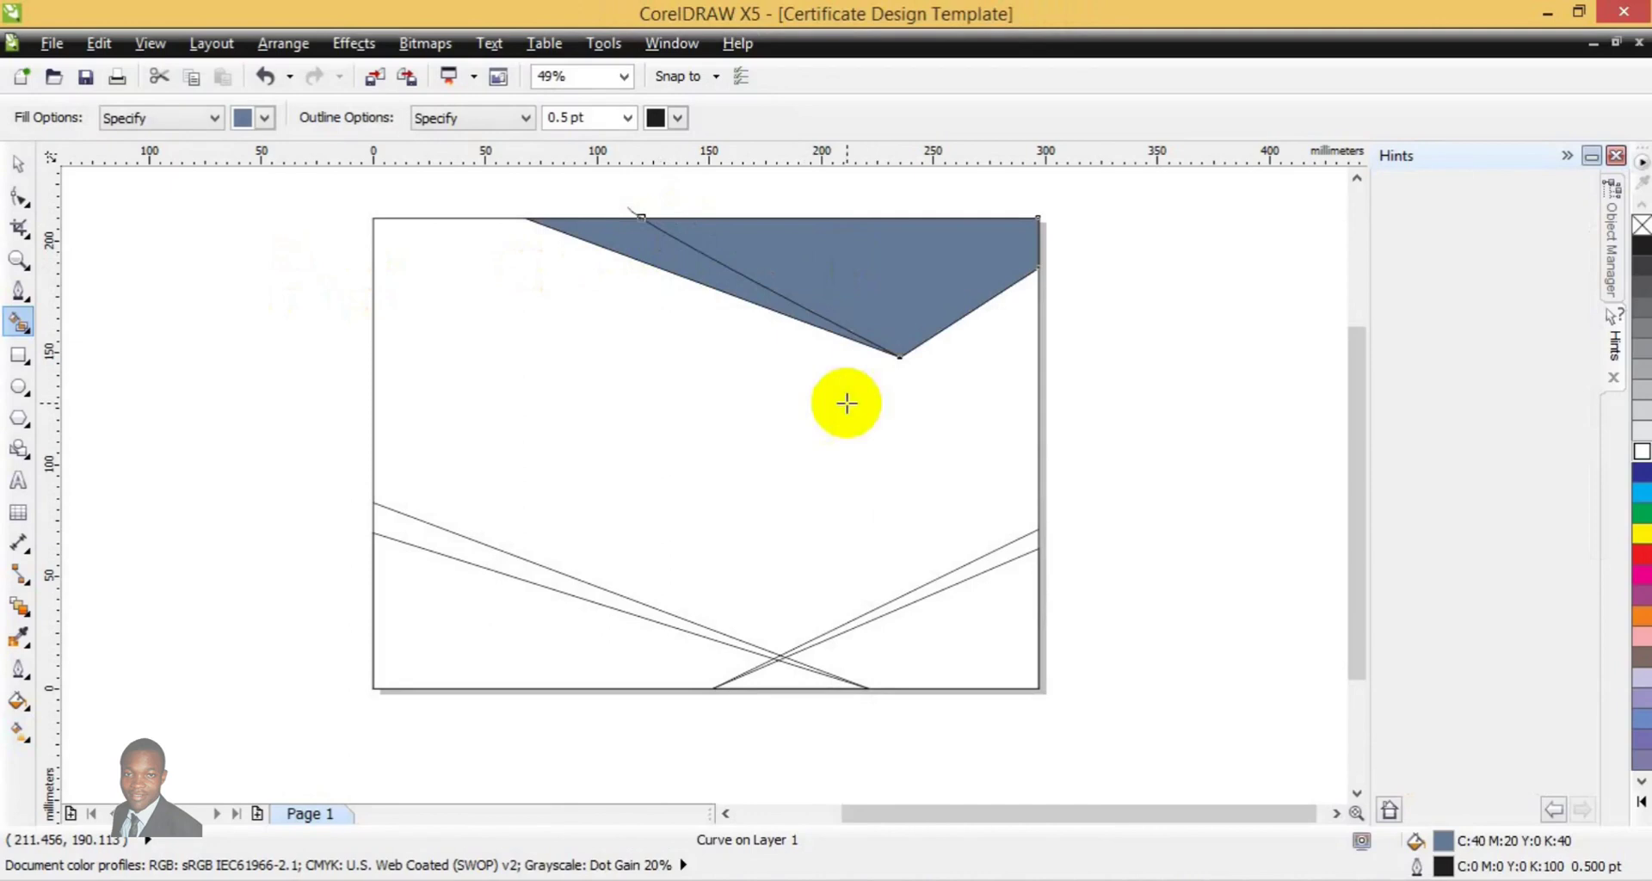
Fill the bottom-left and bottom-right regions between the diagonals with blue-grey
left_click(499, 625)
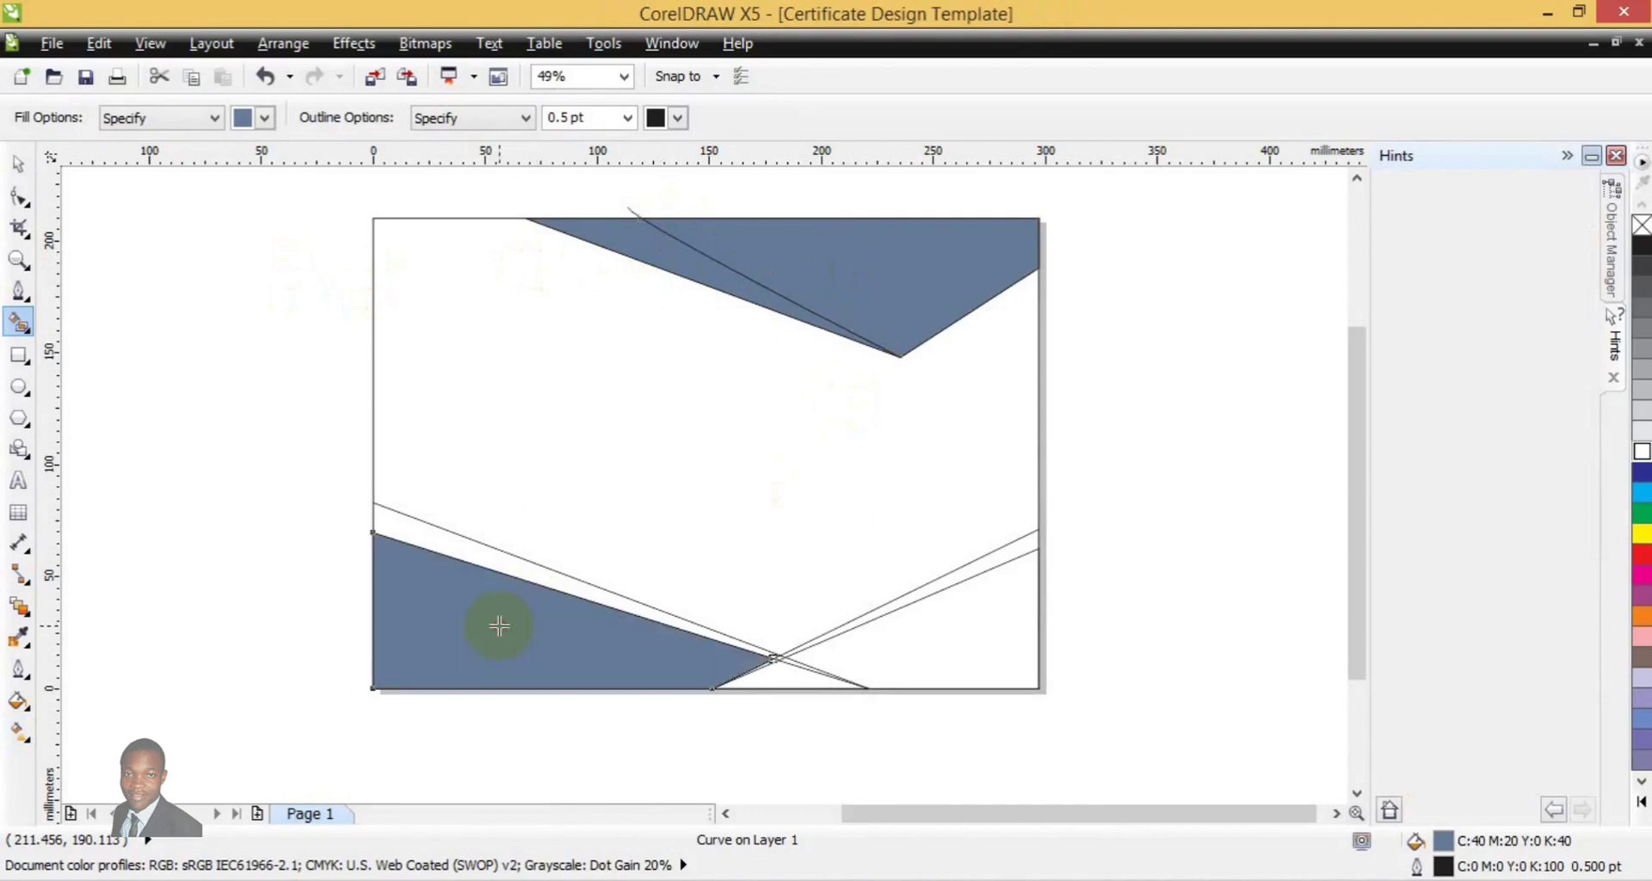
left_click(784, 669)
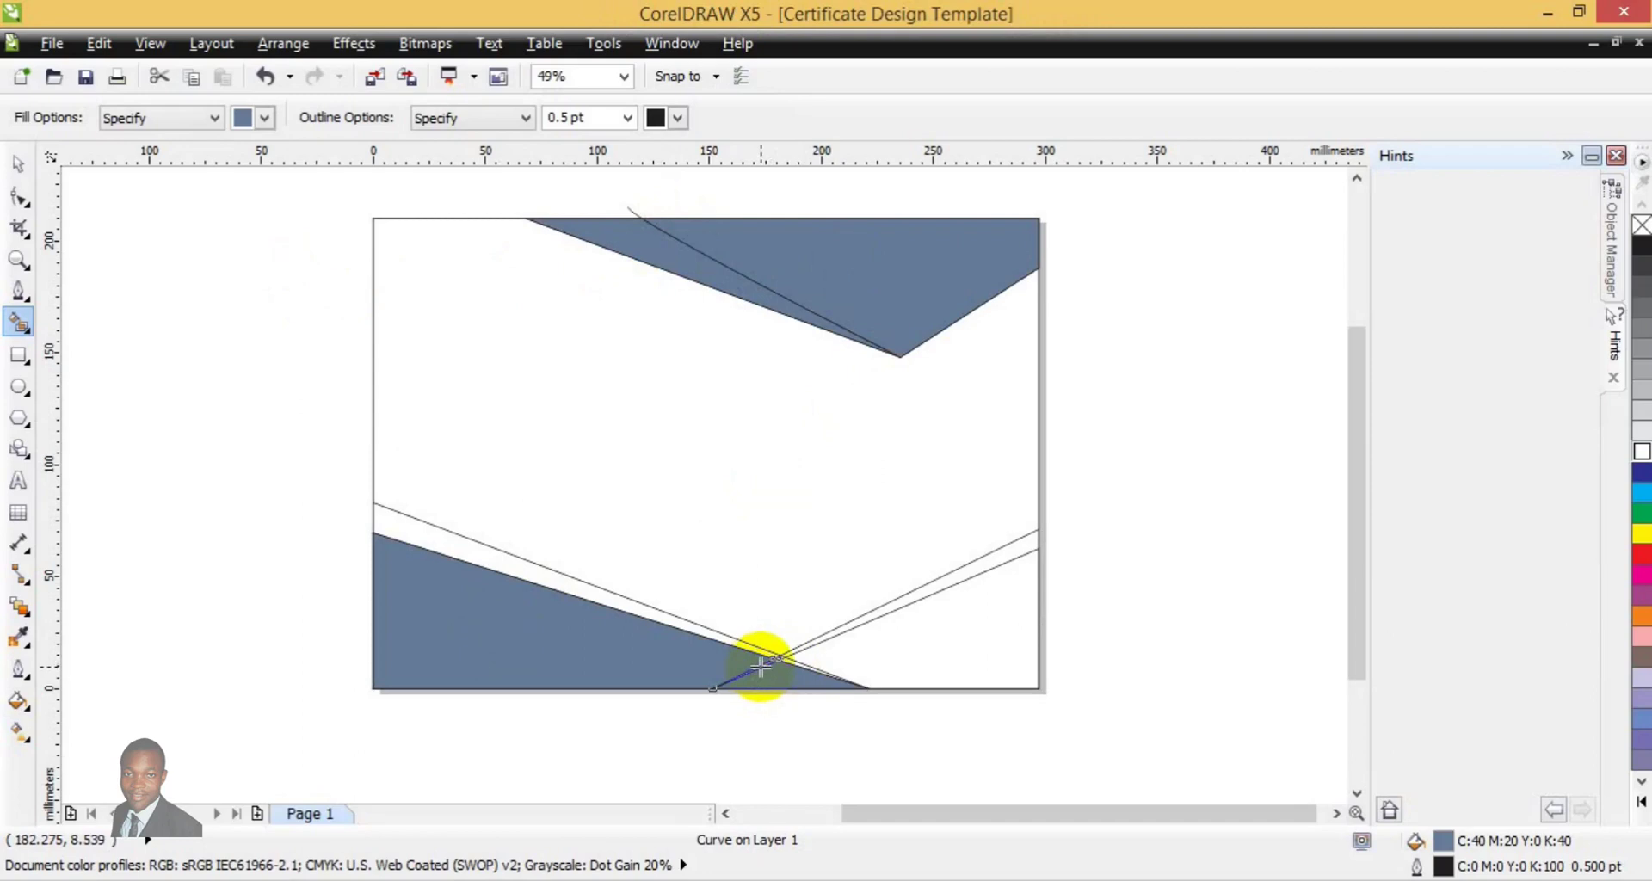
left_click(647, 609)
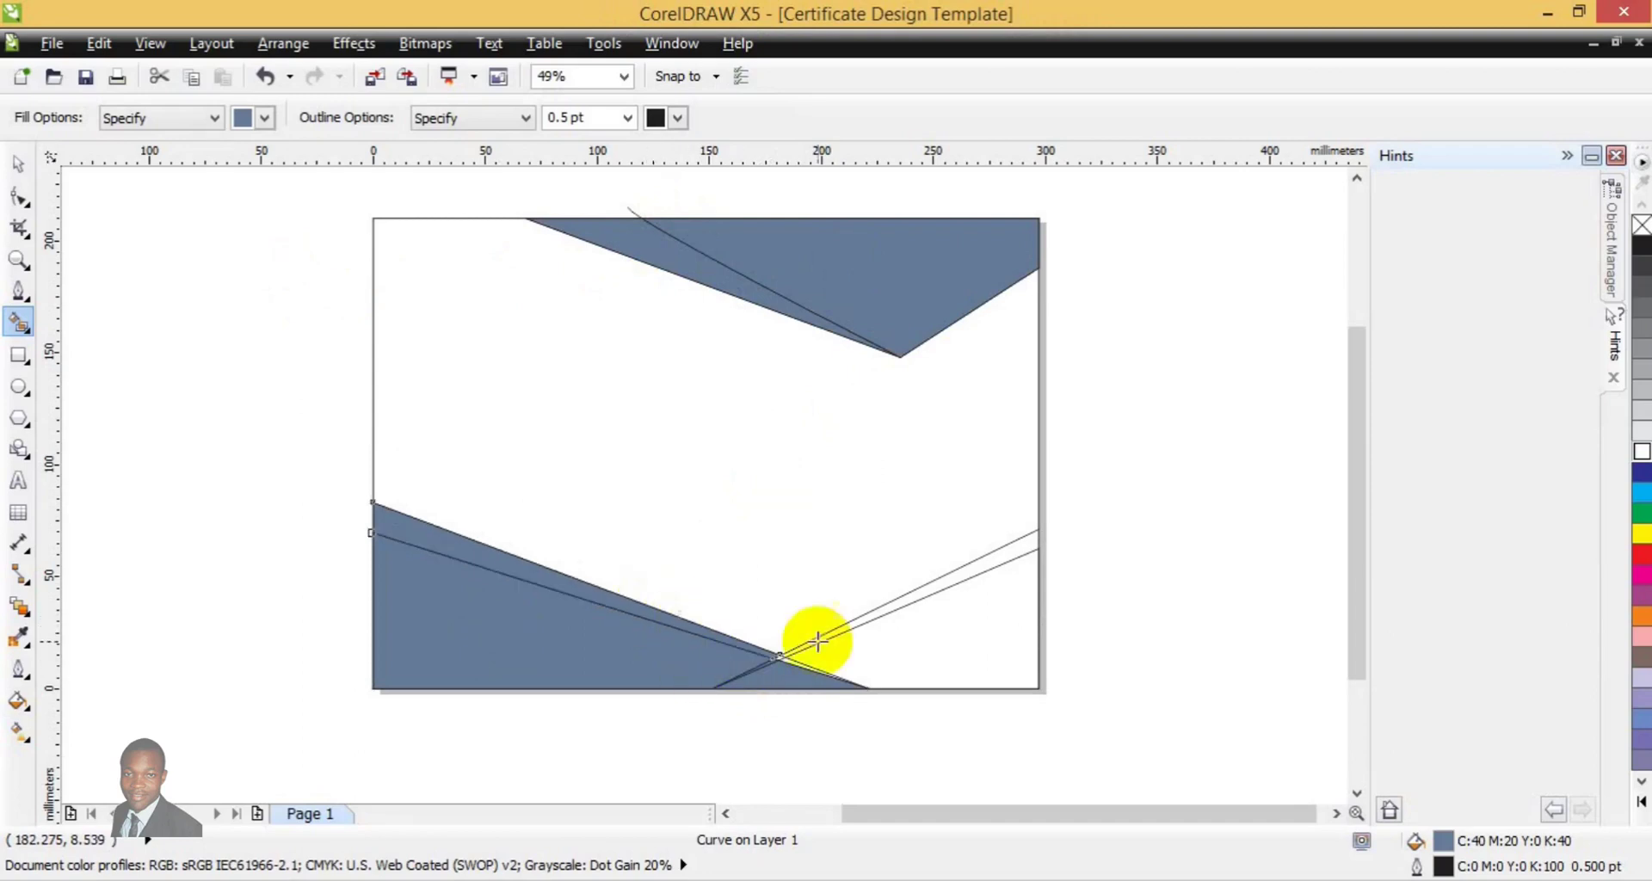
left_click(937, 672)
left_click(871, 615)
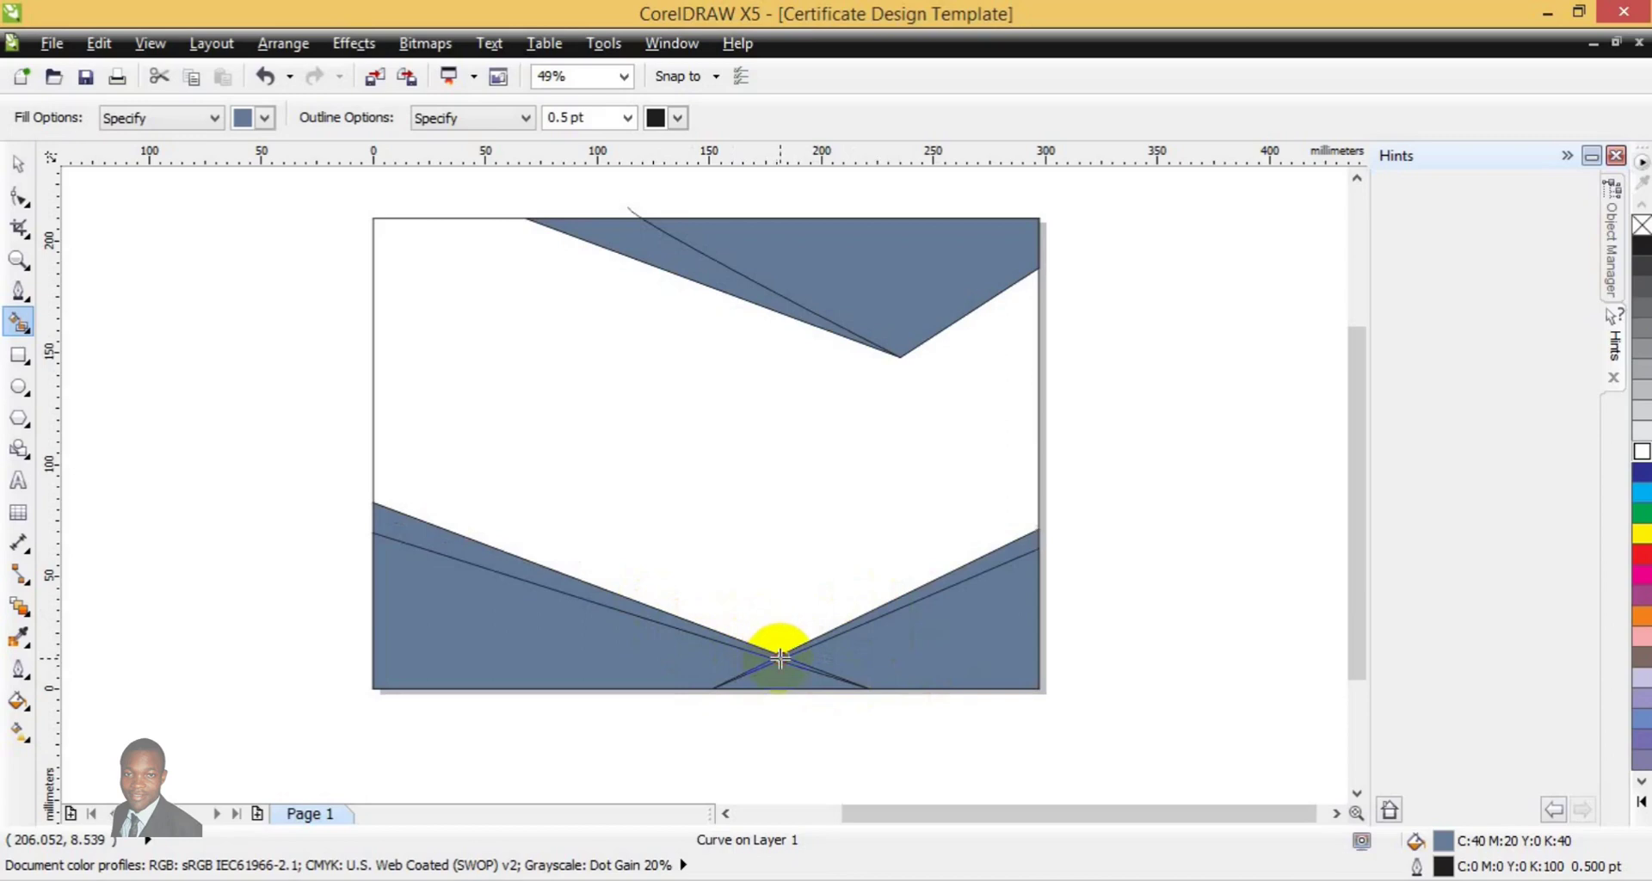
left_click(18, 160)
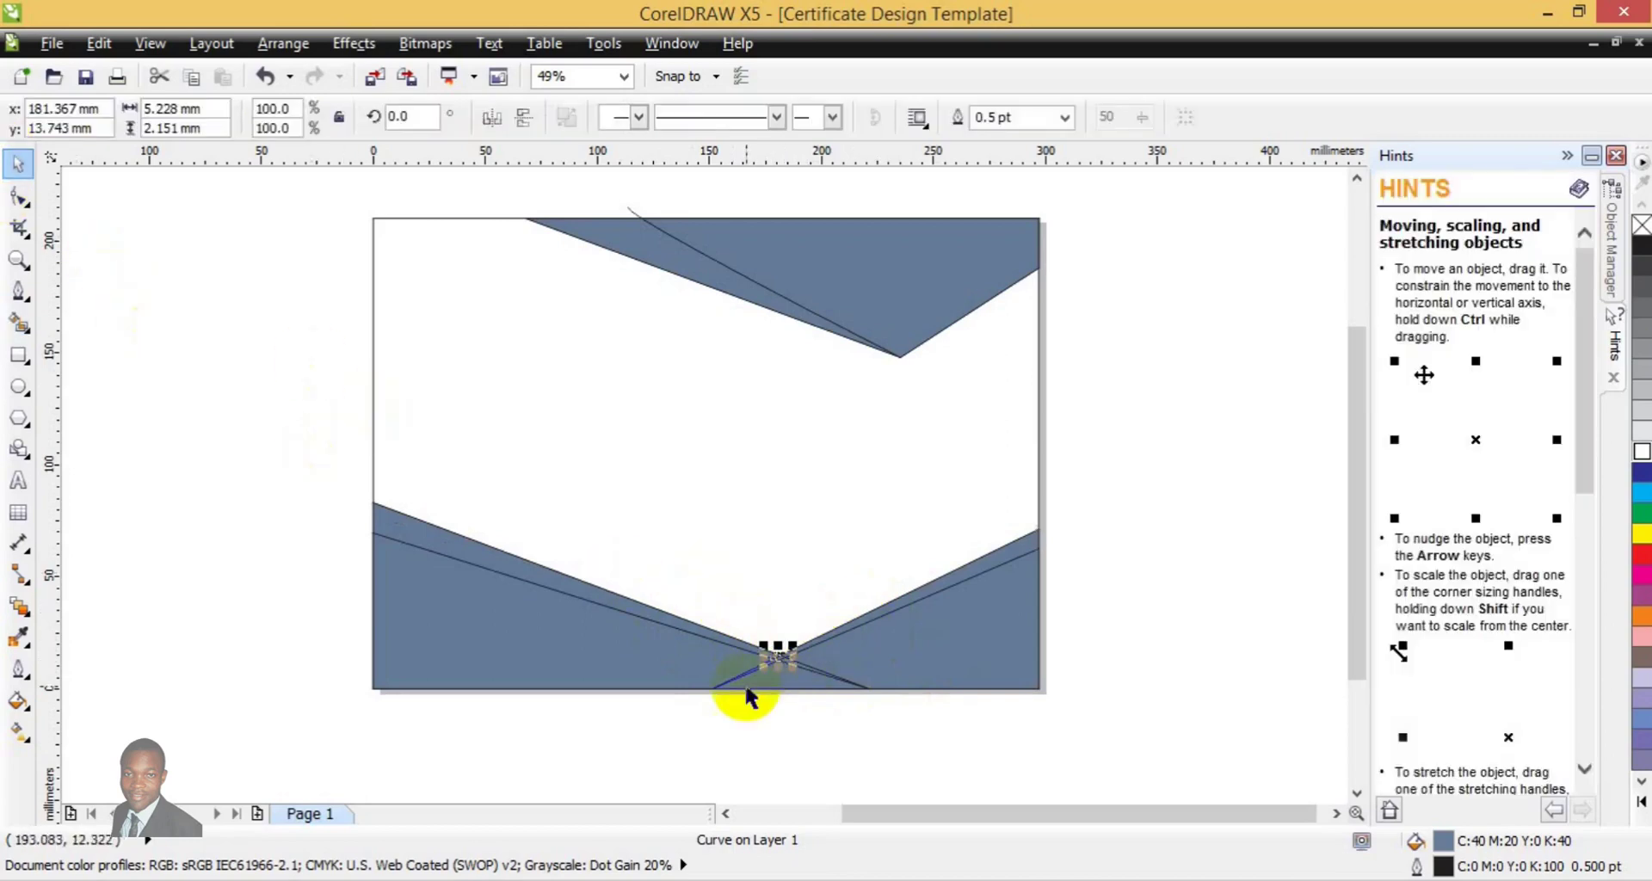
Weld the bottom crossing line pieces and the large lower-left shape into one object
left_click(737, 679)
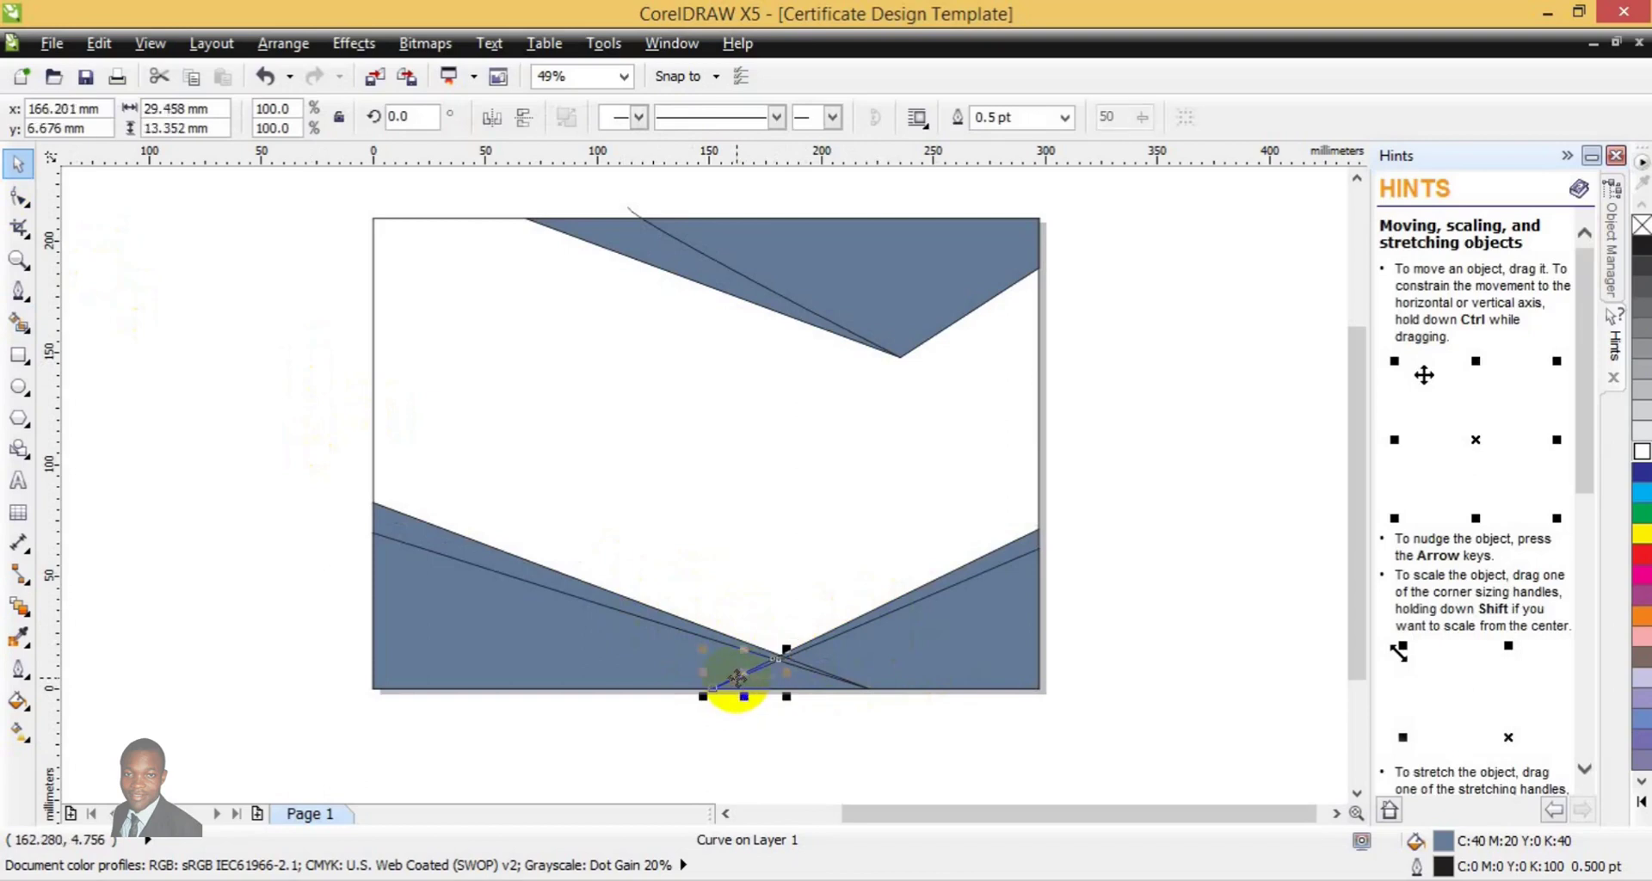
left_click(568, 758)
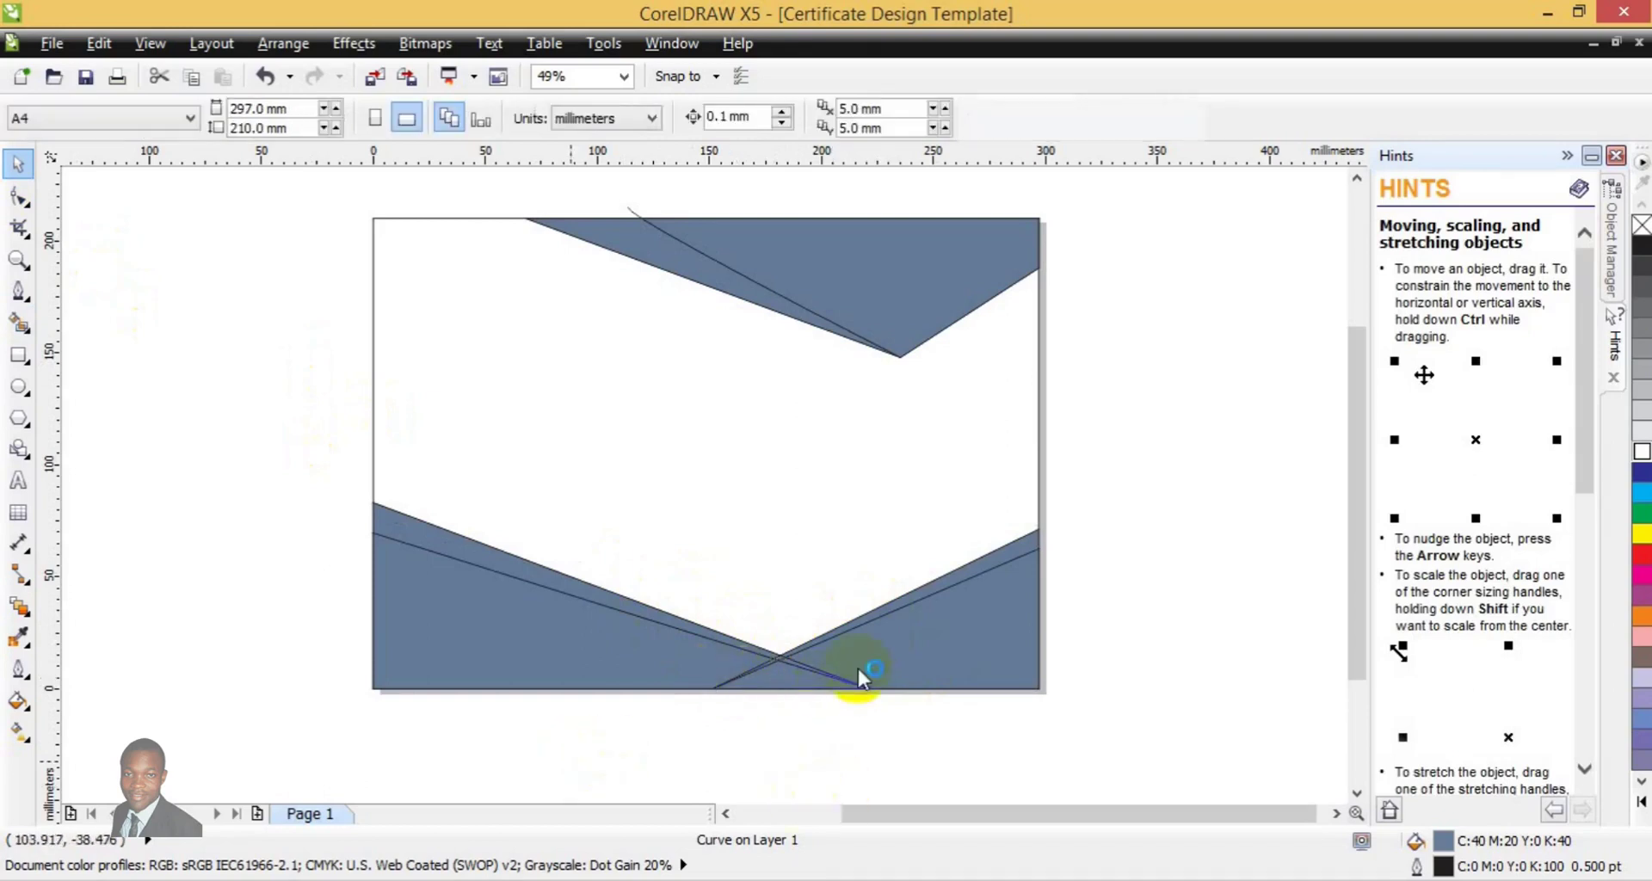
left_click(787, 682)
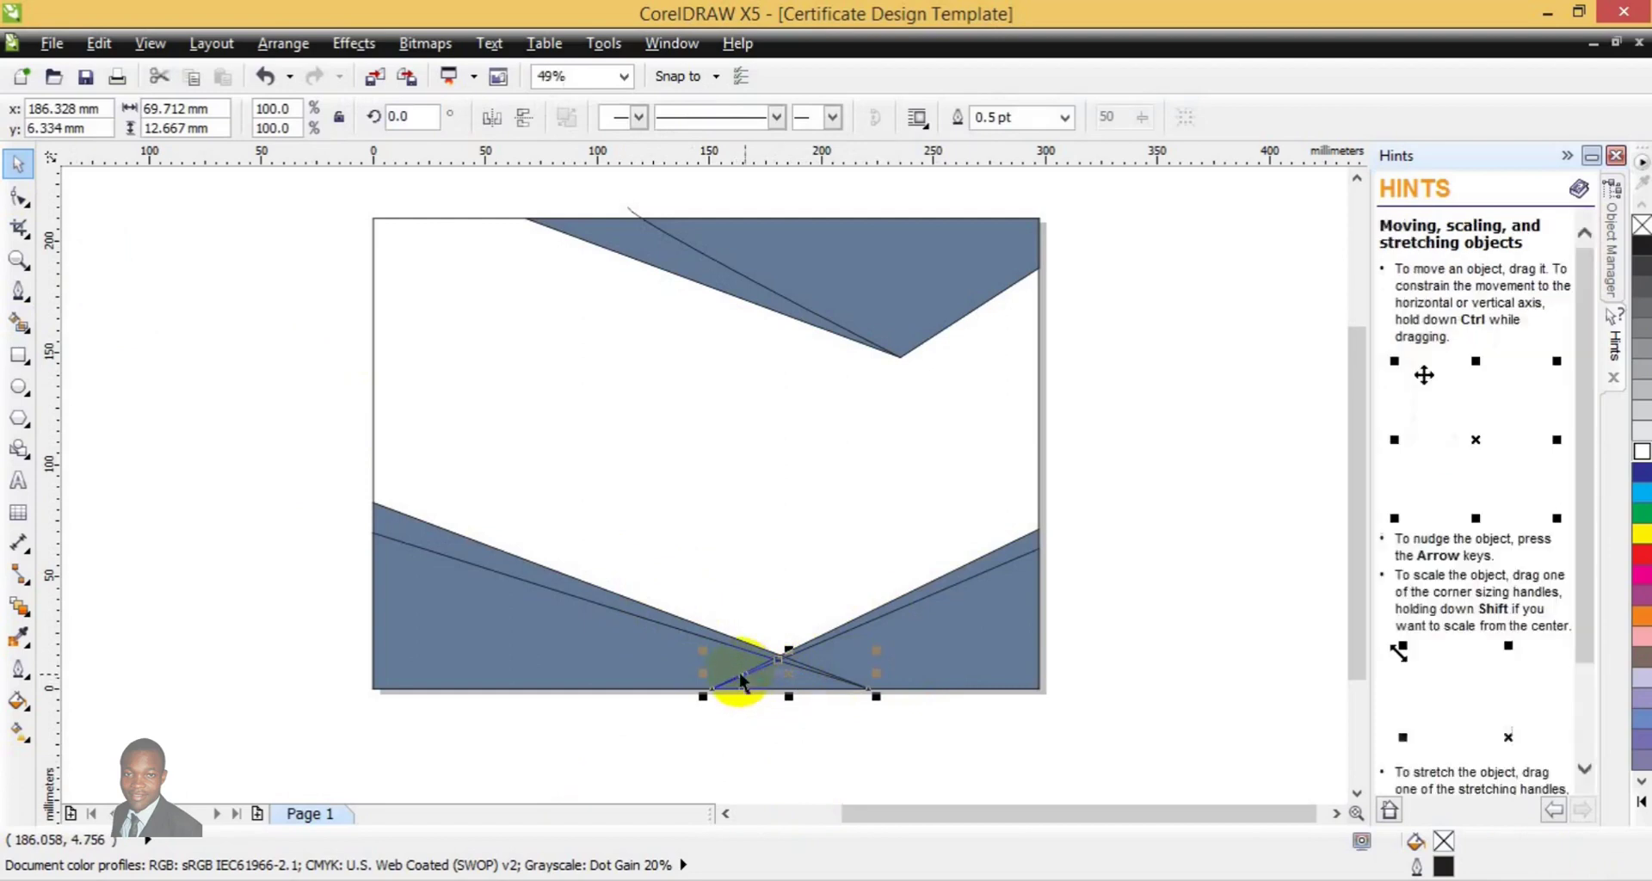
left_click(740, 674)
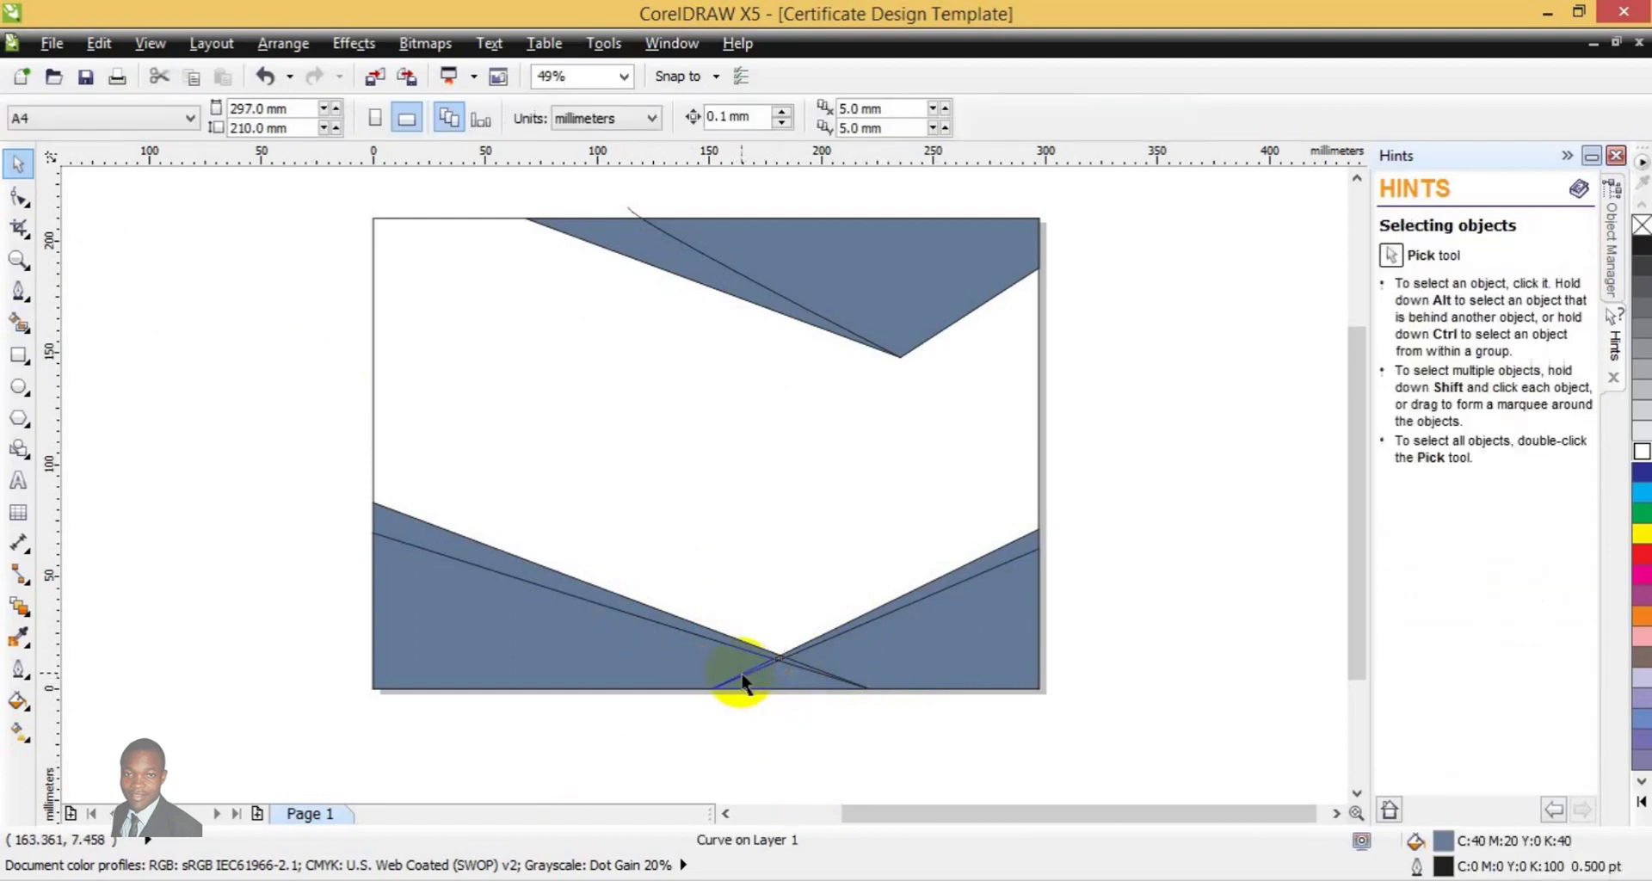
left_click(741, 678)
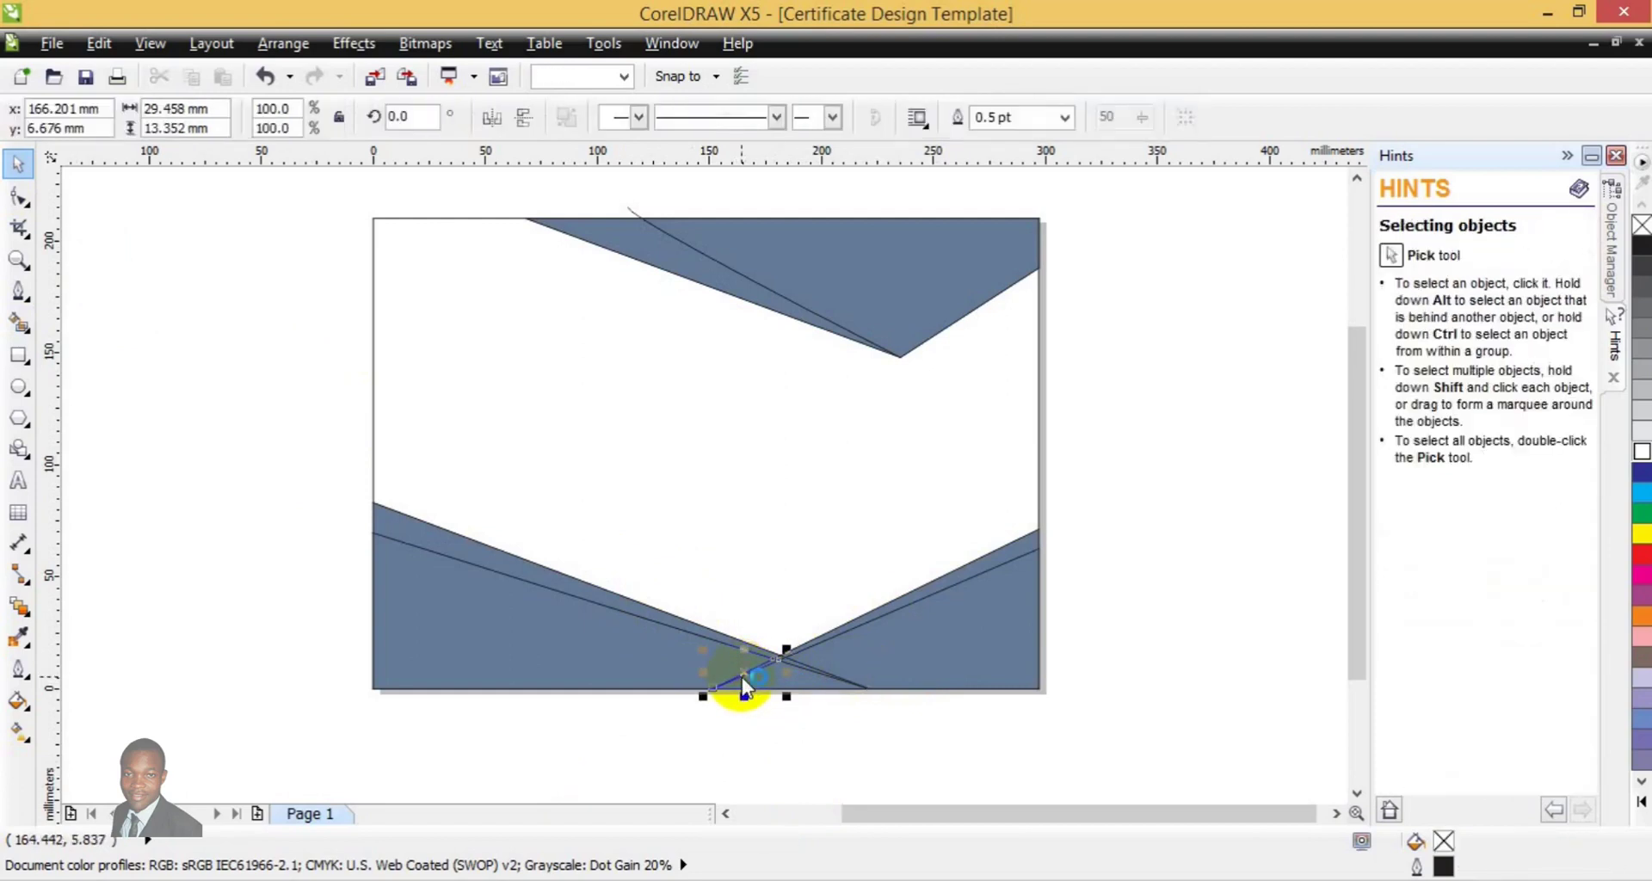
left_click(804, 684, "shift")
left_click(650, 689, "shift")
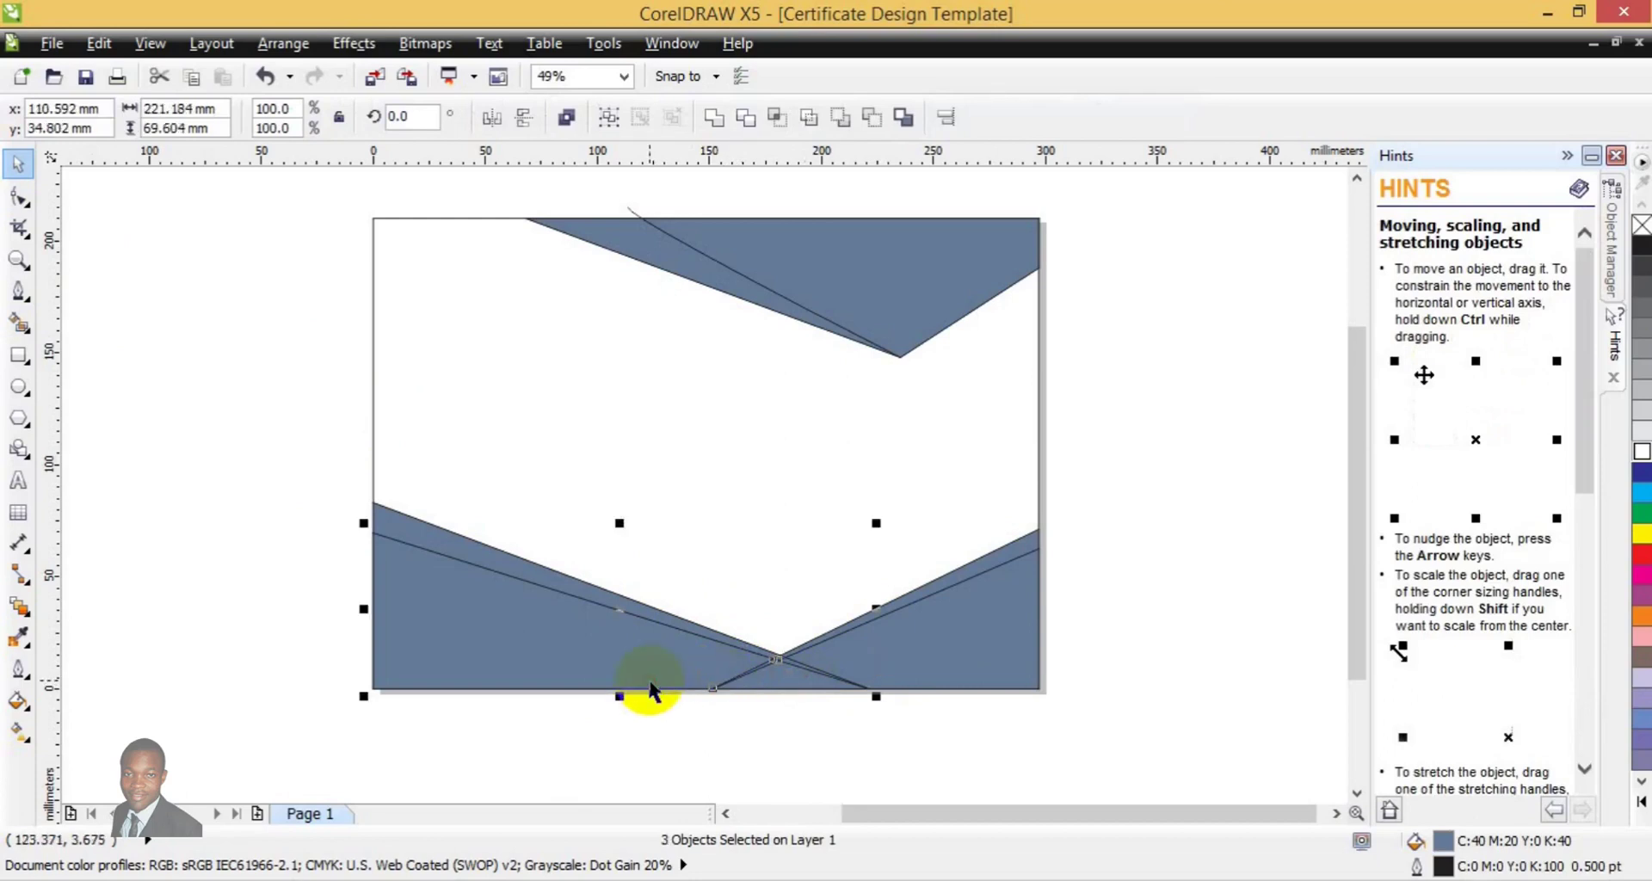
left_click(720, 130)
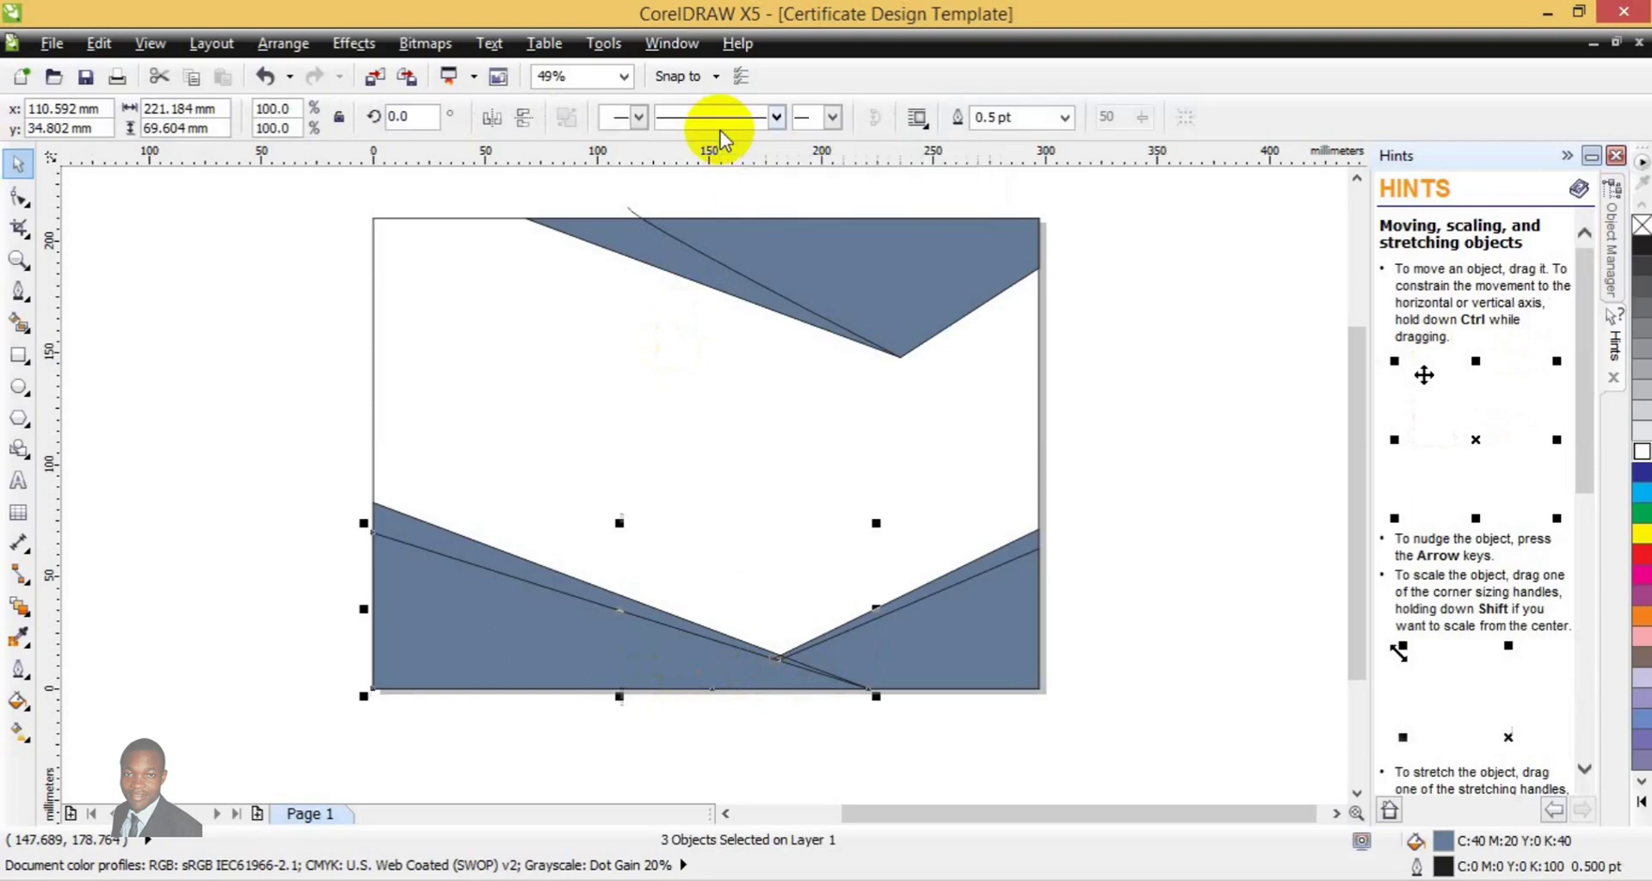
left_click(1199, 542)
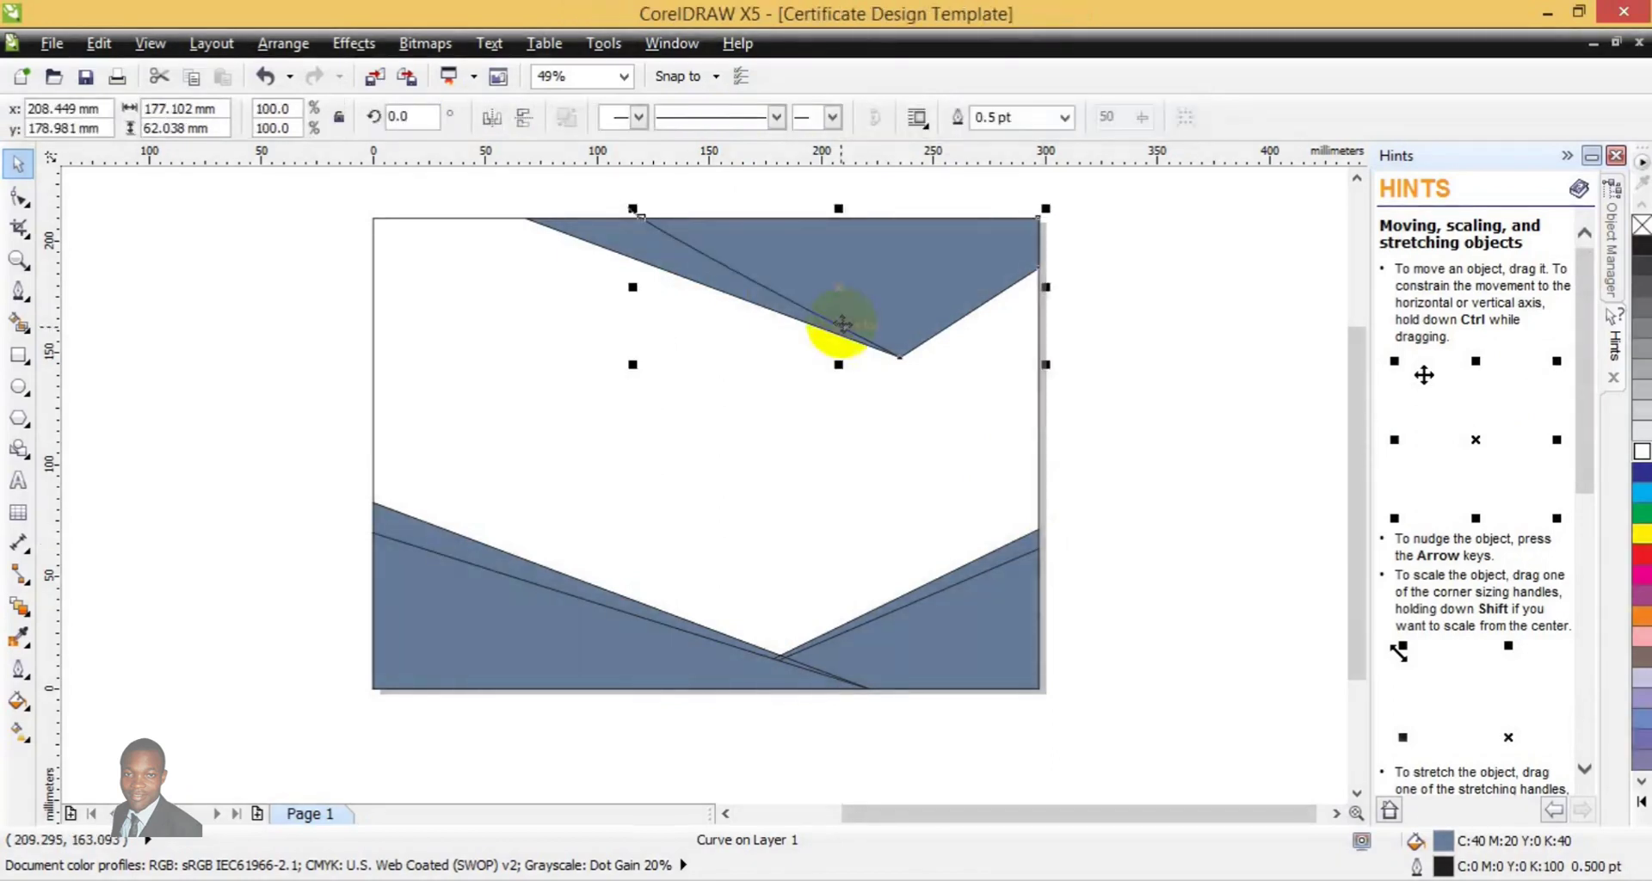
Delete the top shape, undo the deletion, then marquee-select every object on the page
right_click(842, 325)
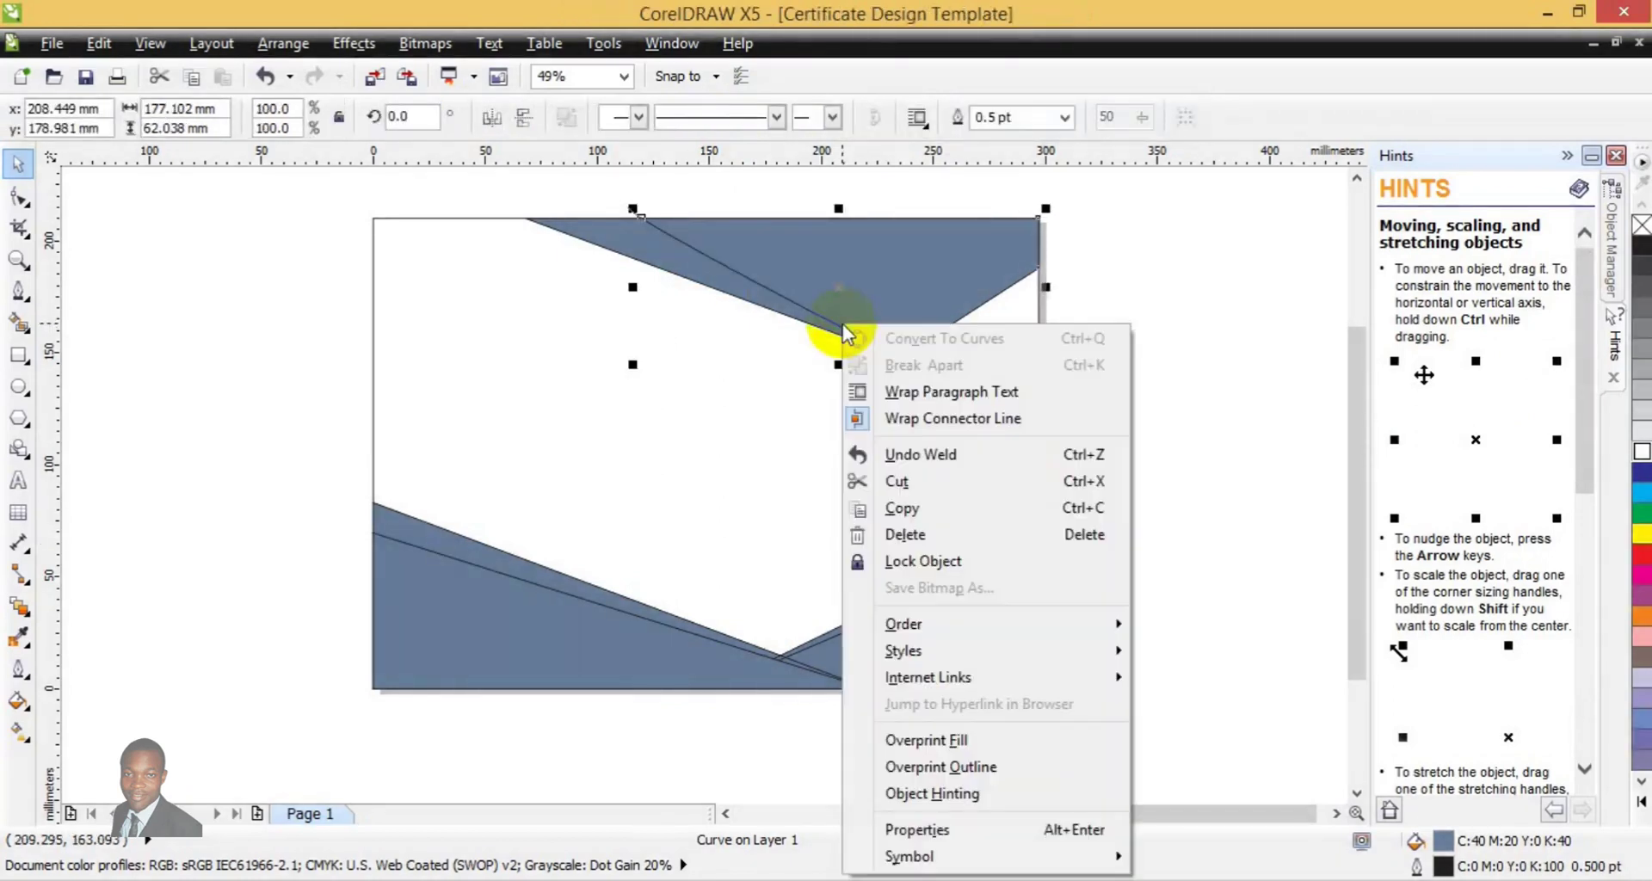
left_click(909, 536)
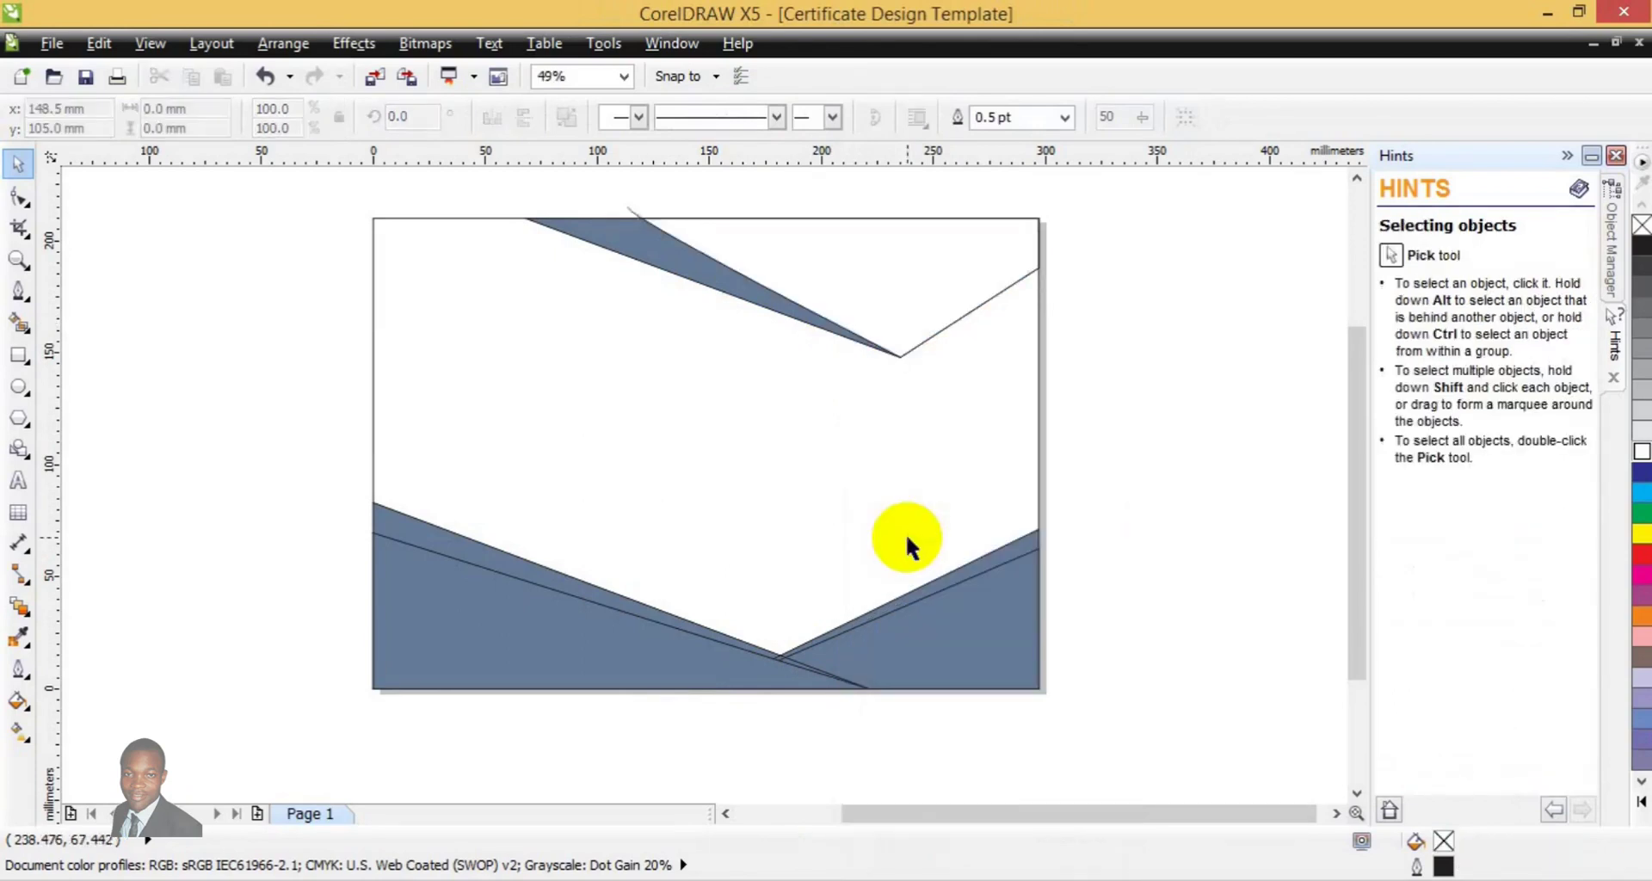
key("ctrl+z")
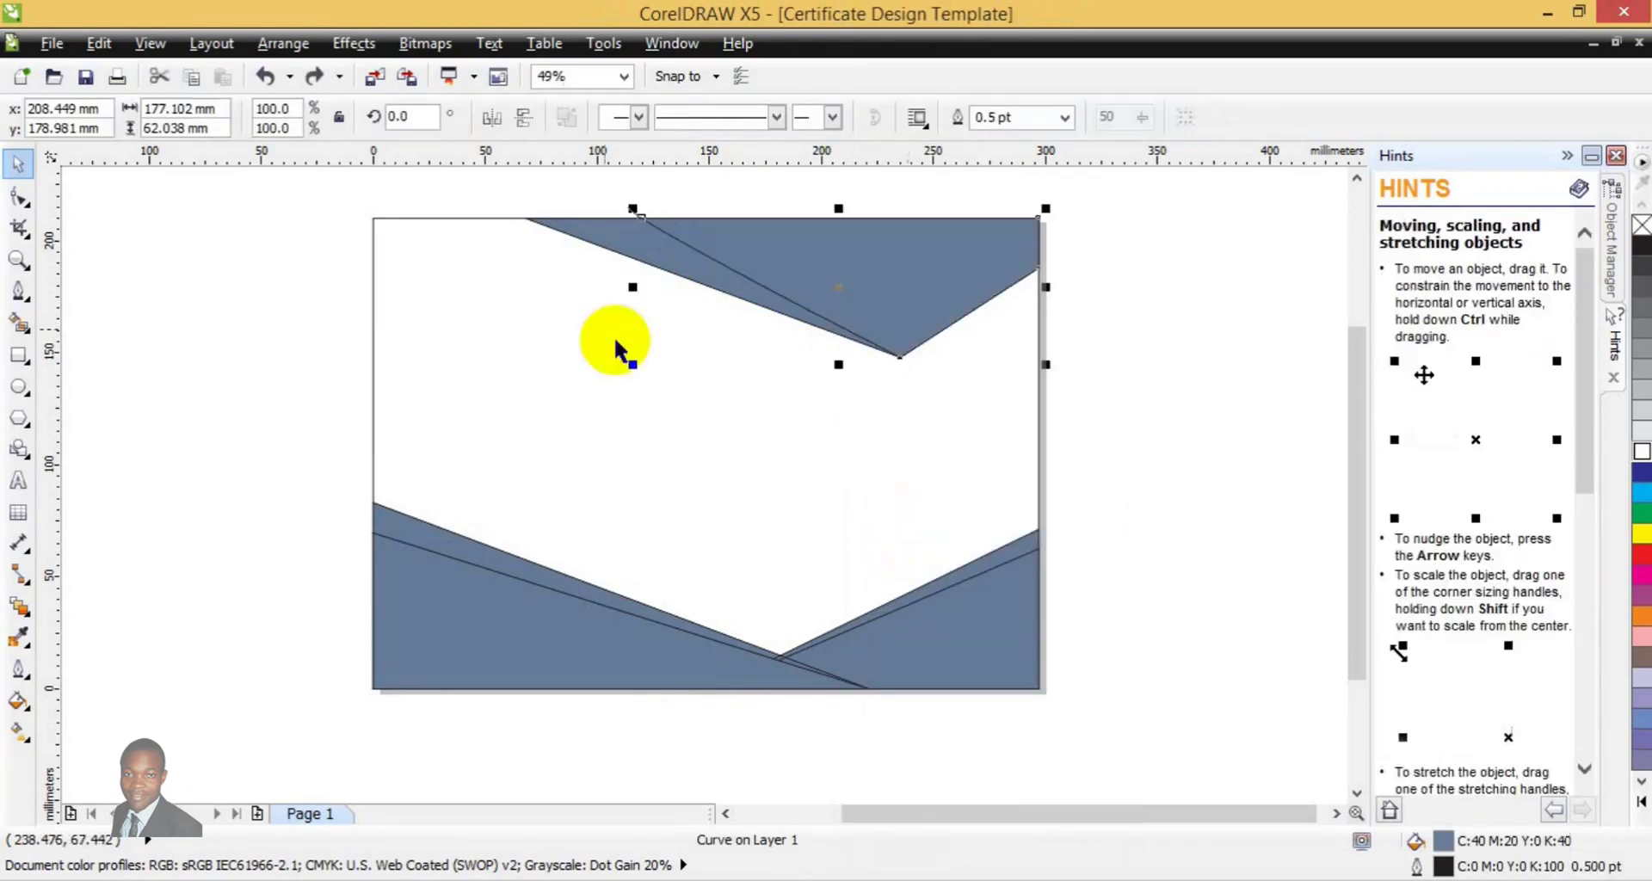
left_click(322, 182)
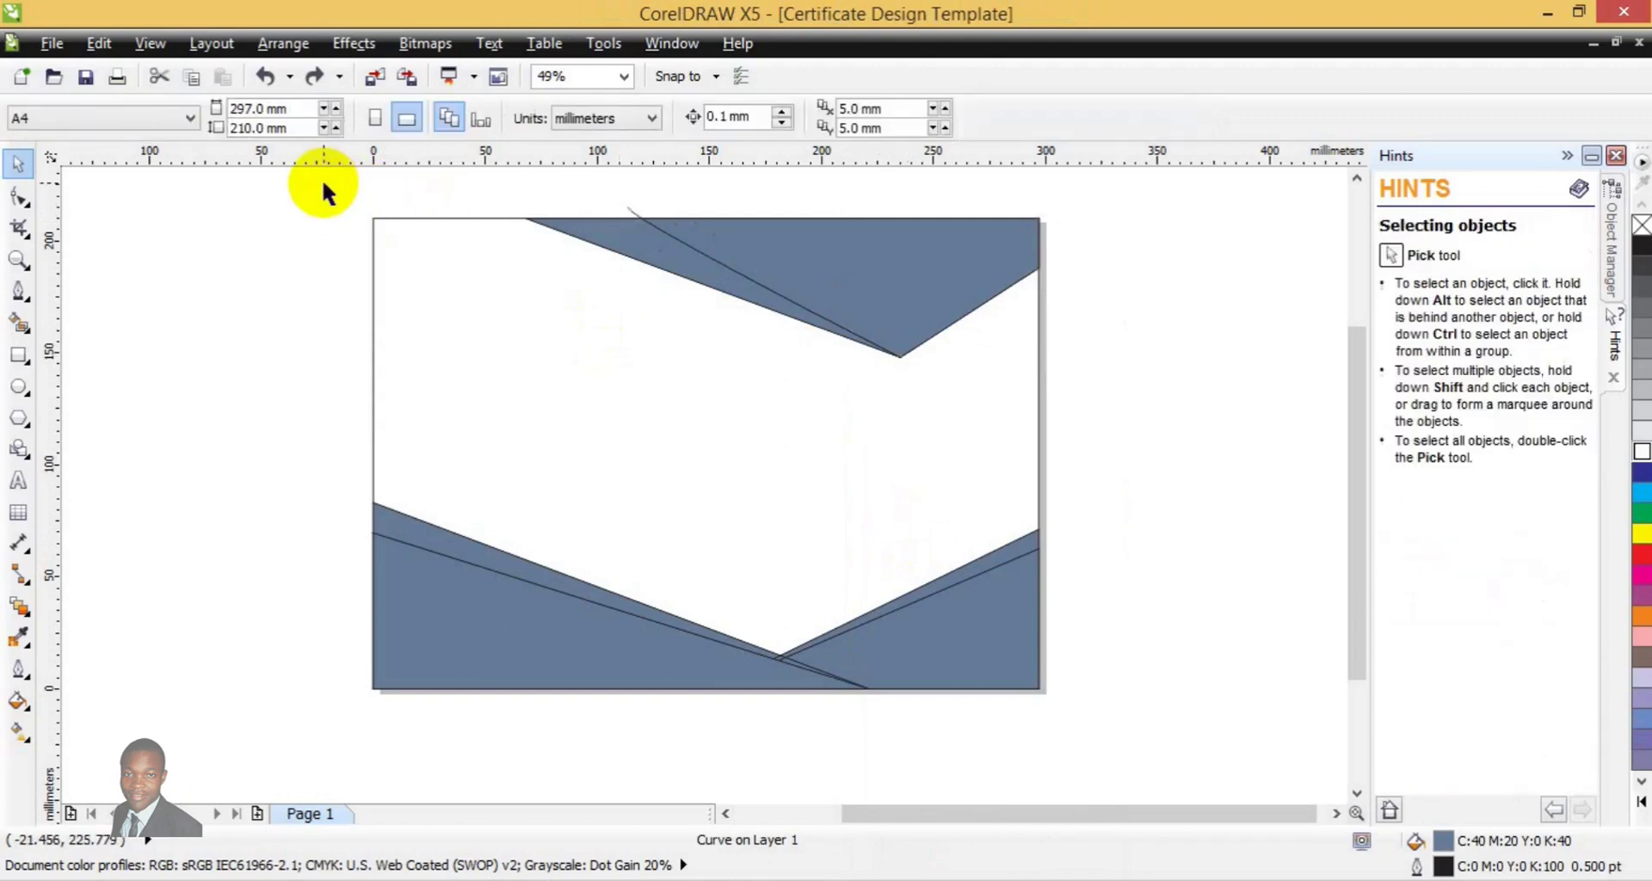
left_click_drag(323, 183, 1121, 734)
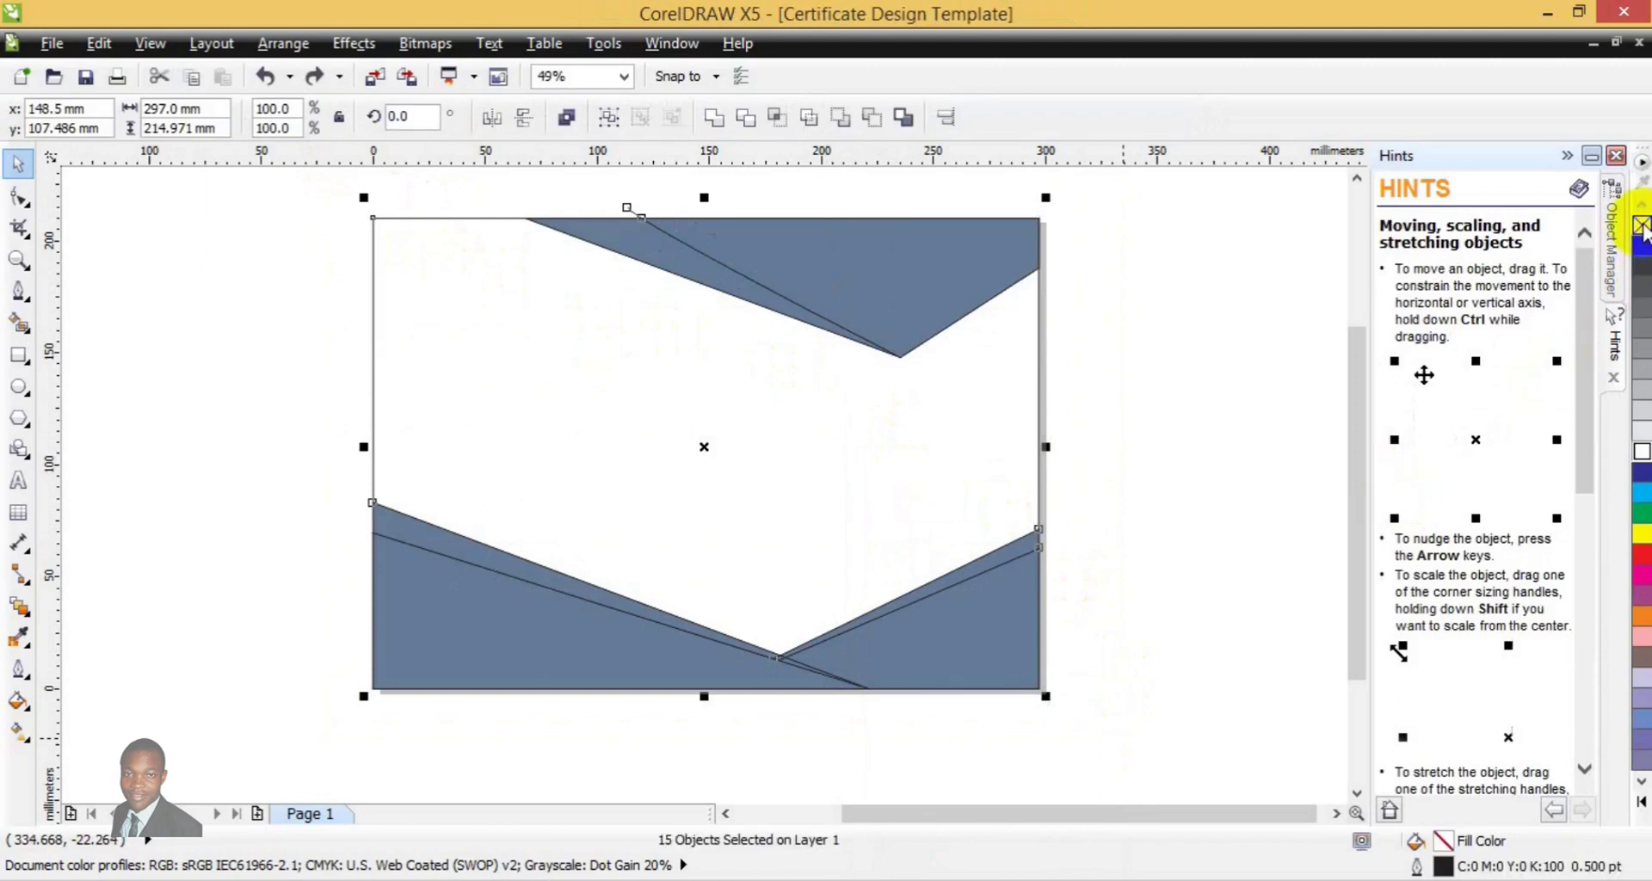
Remove the outlines from all selected shapes with the No Color swatch, then select the top blue shape
right_click(1643, 231)
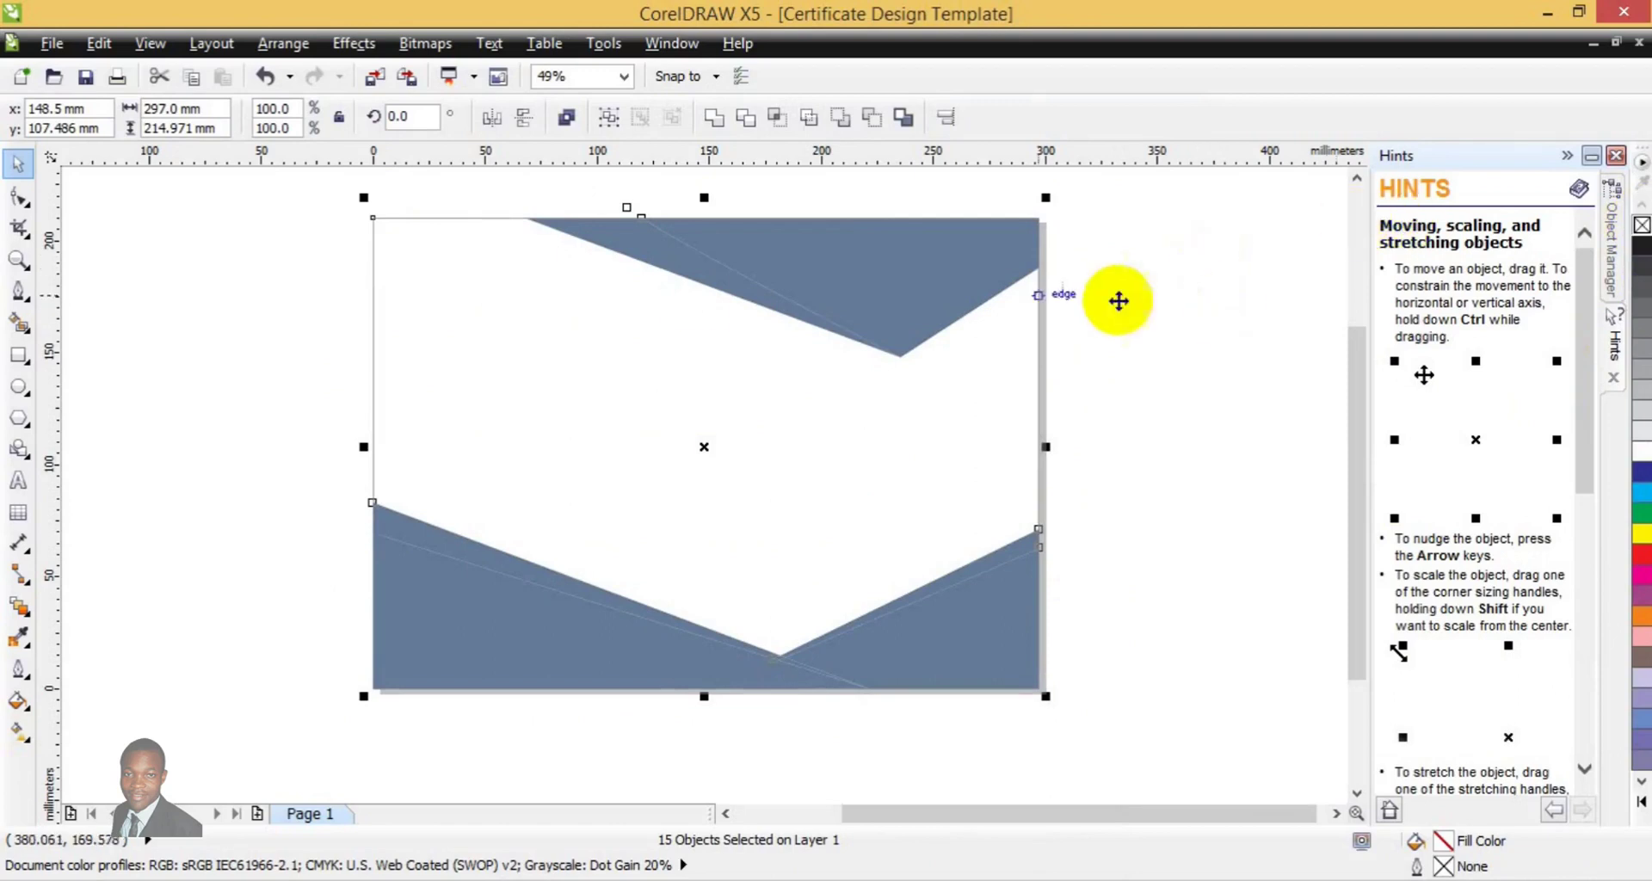
left_click(20, 356)
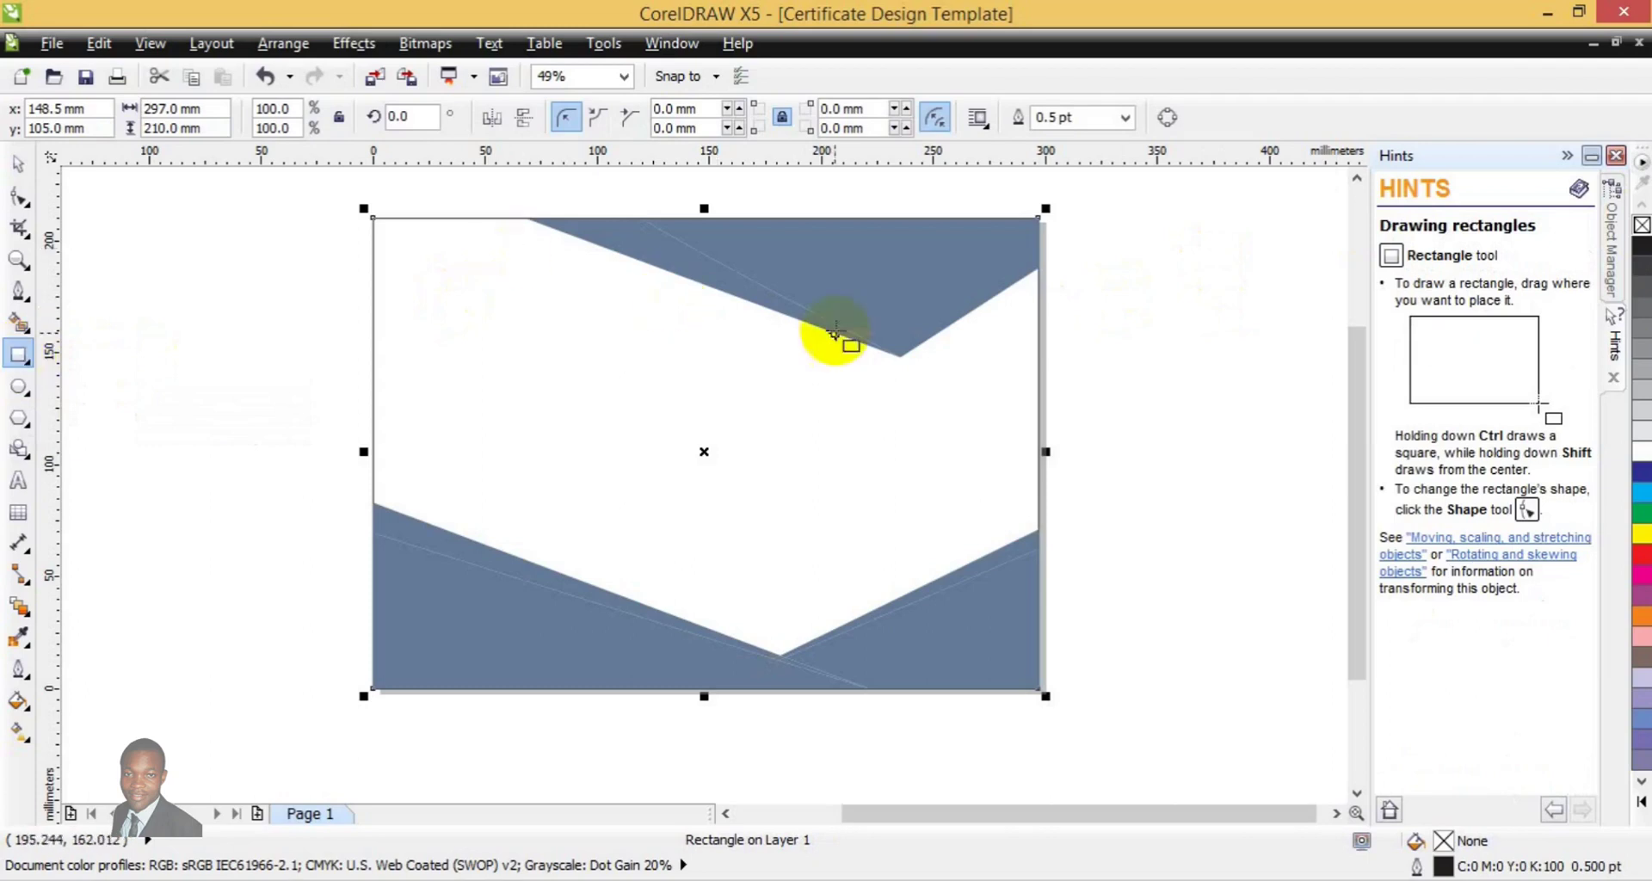
left_click(20, 164)
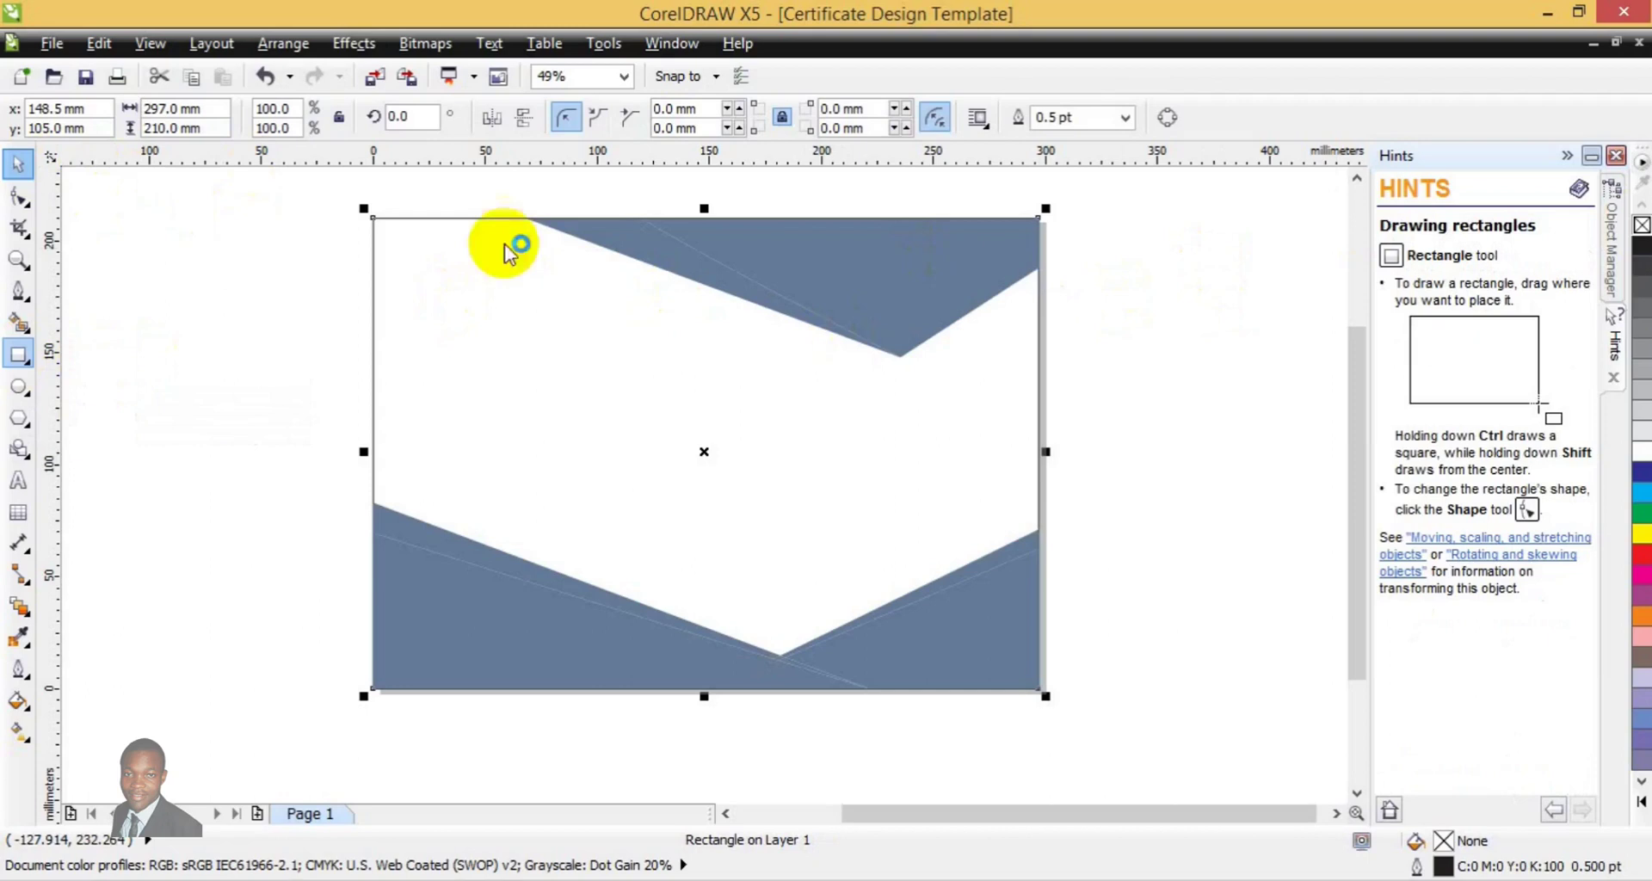
left_click(898, 258)
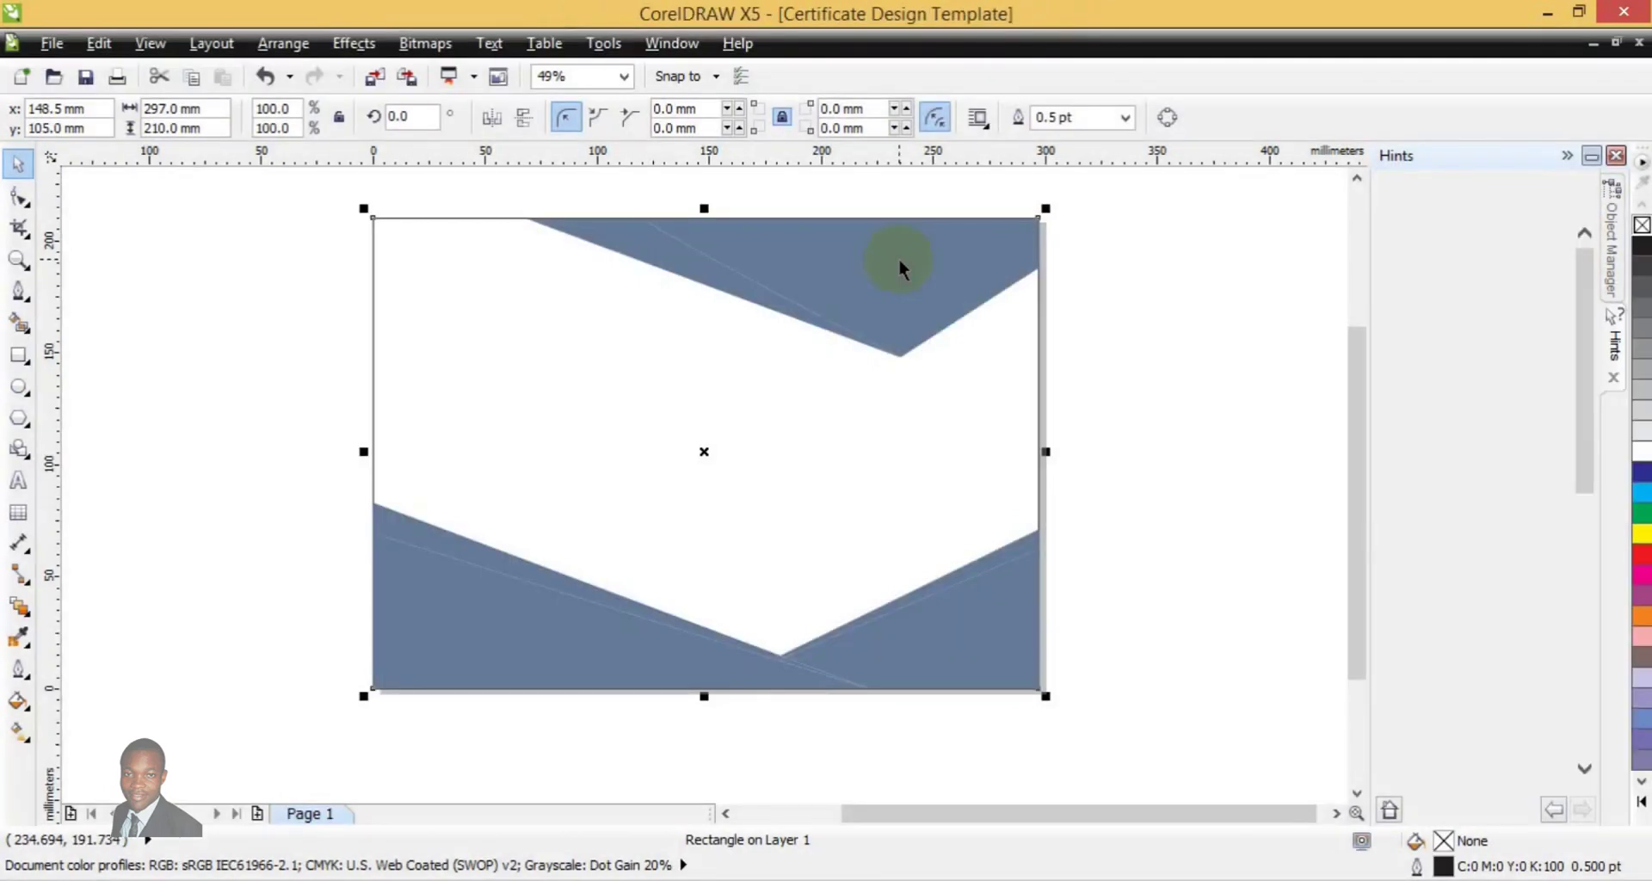
Fill the large top-right shape with the navy shade of the dark blue swatch, then select the sliver beside it
left_click(898, 300)
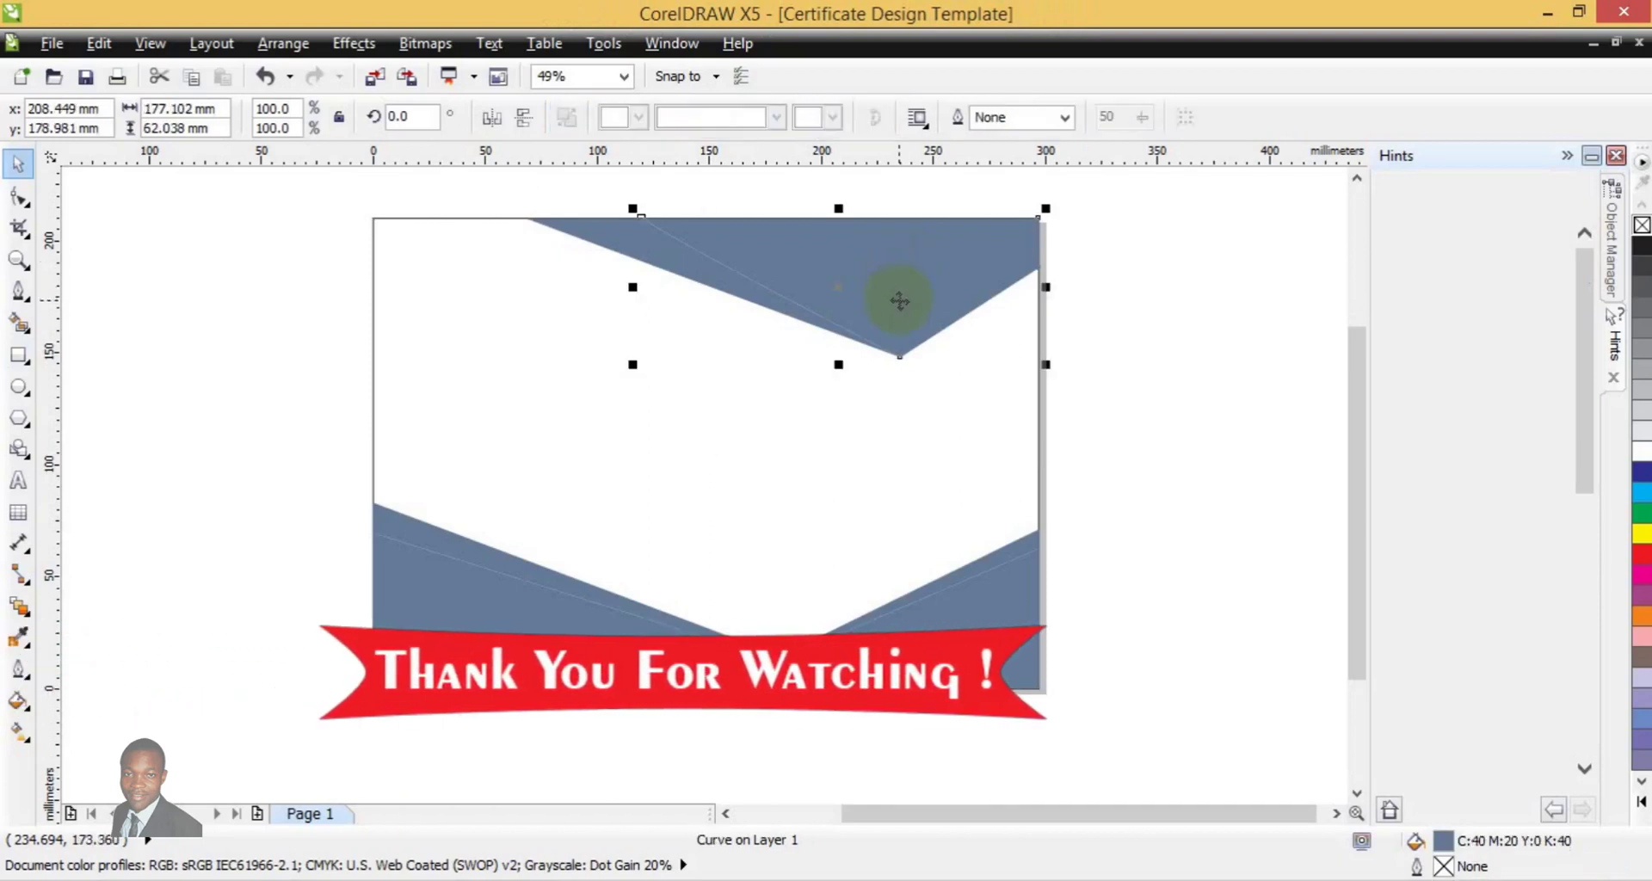
left_click(1637, 480)
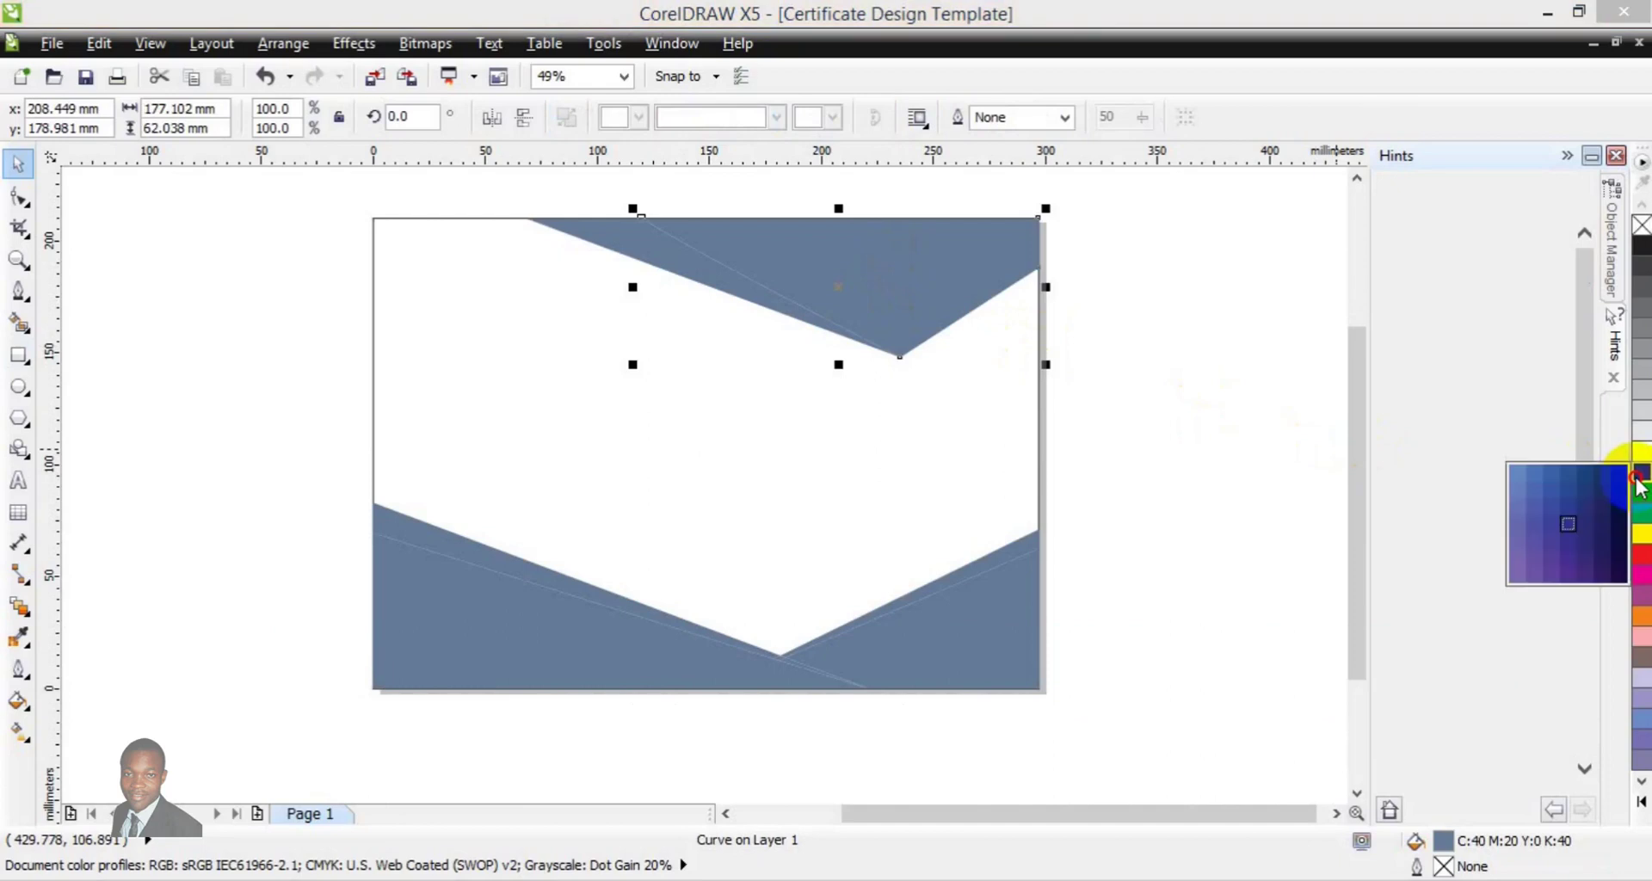
left_click(1619, 476)
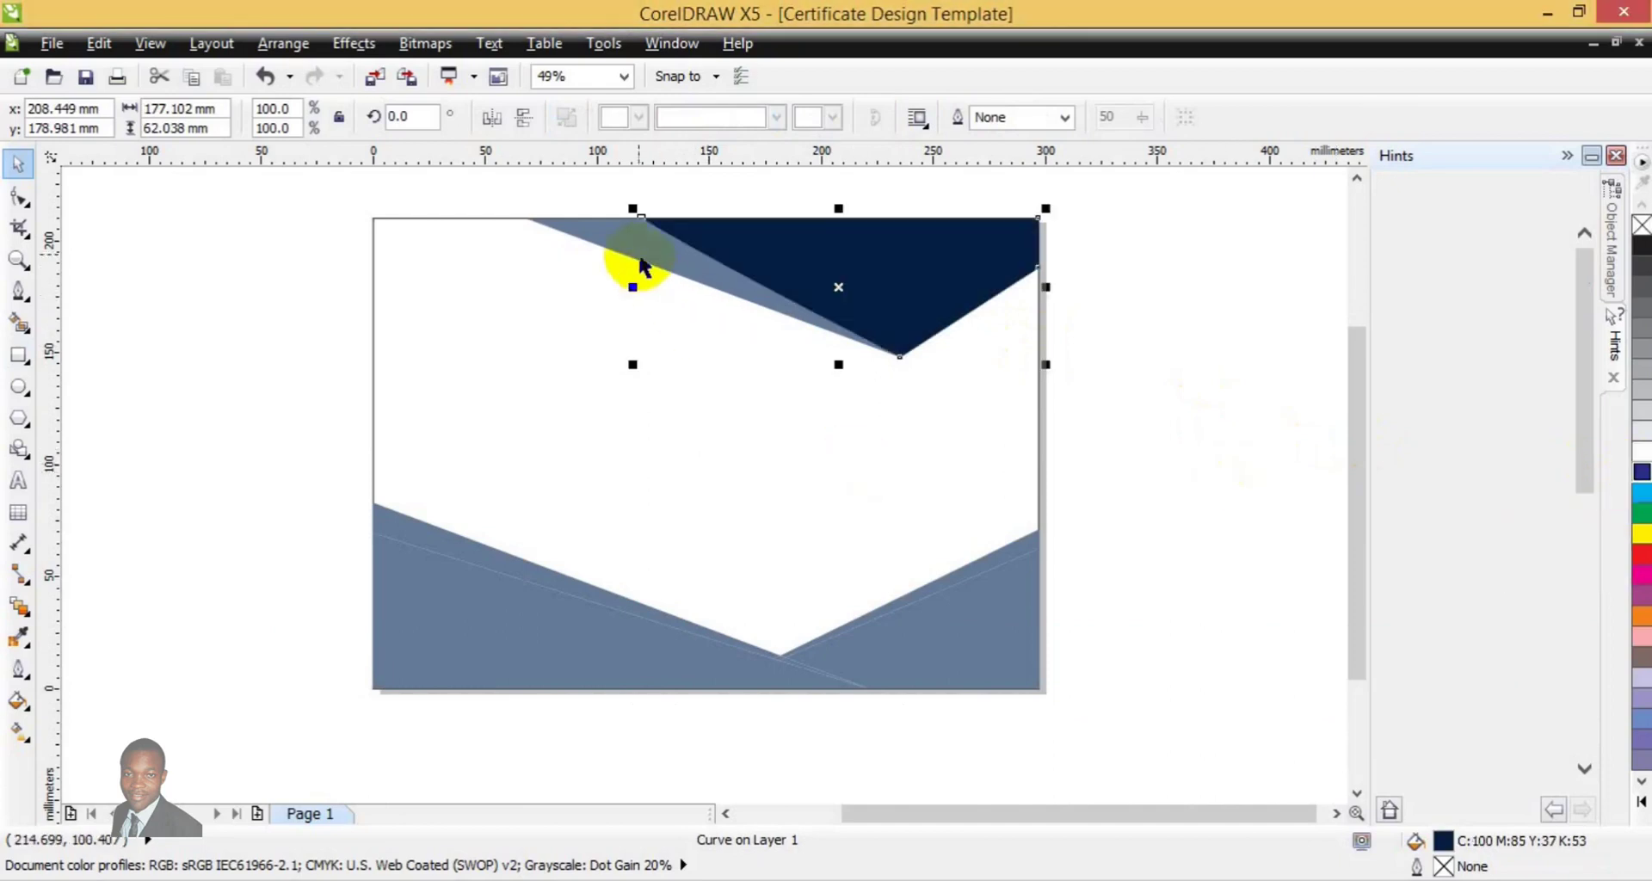
left_click(638, 252)
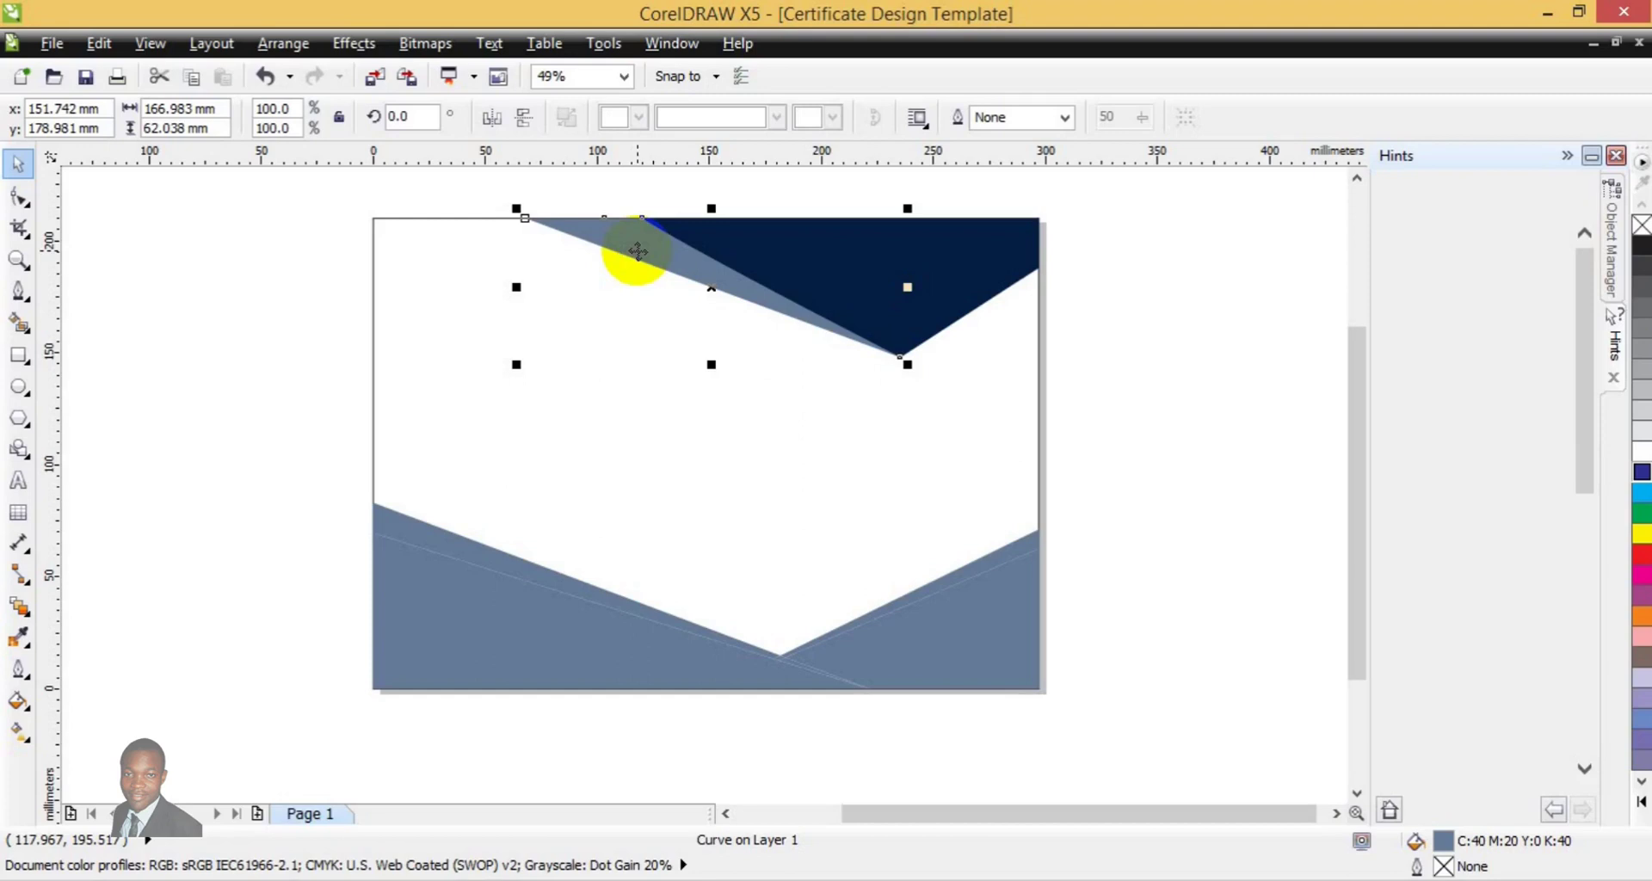
Give the sliver a fountain fill using the Cylinder - Gold 03 preset
left_click(26, 707)
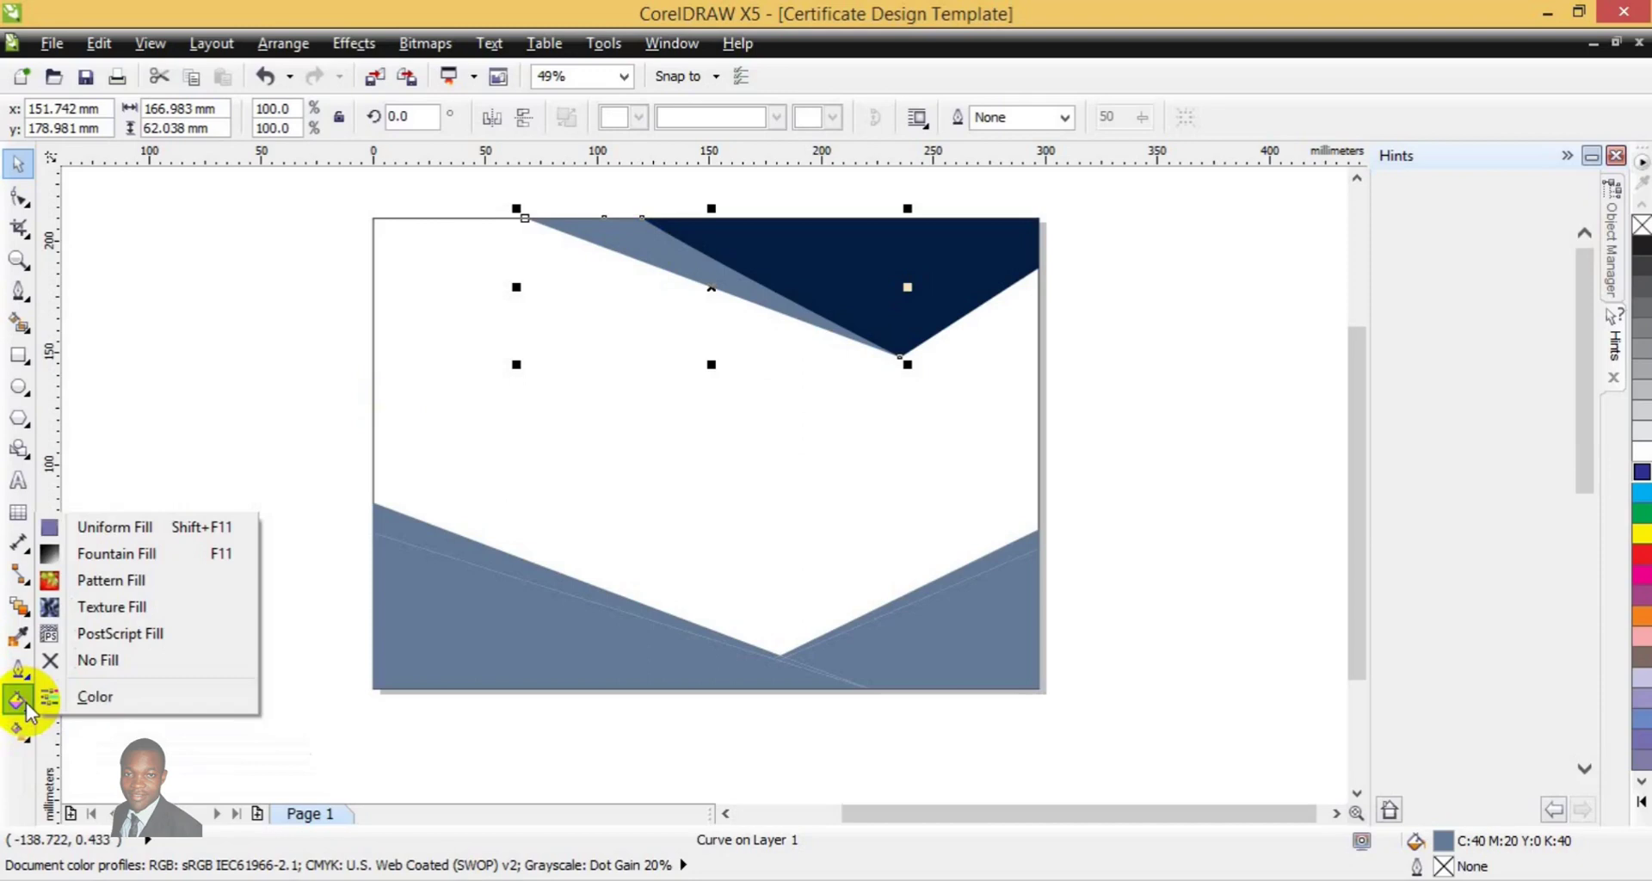
left_click(158, 561)
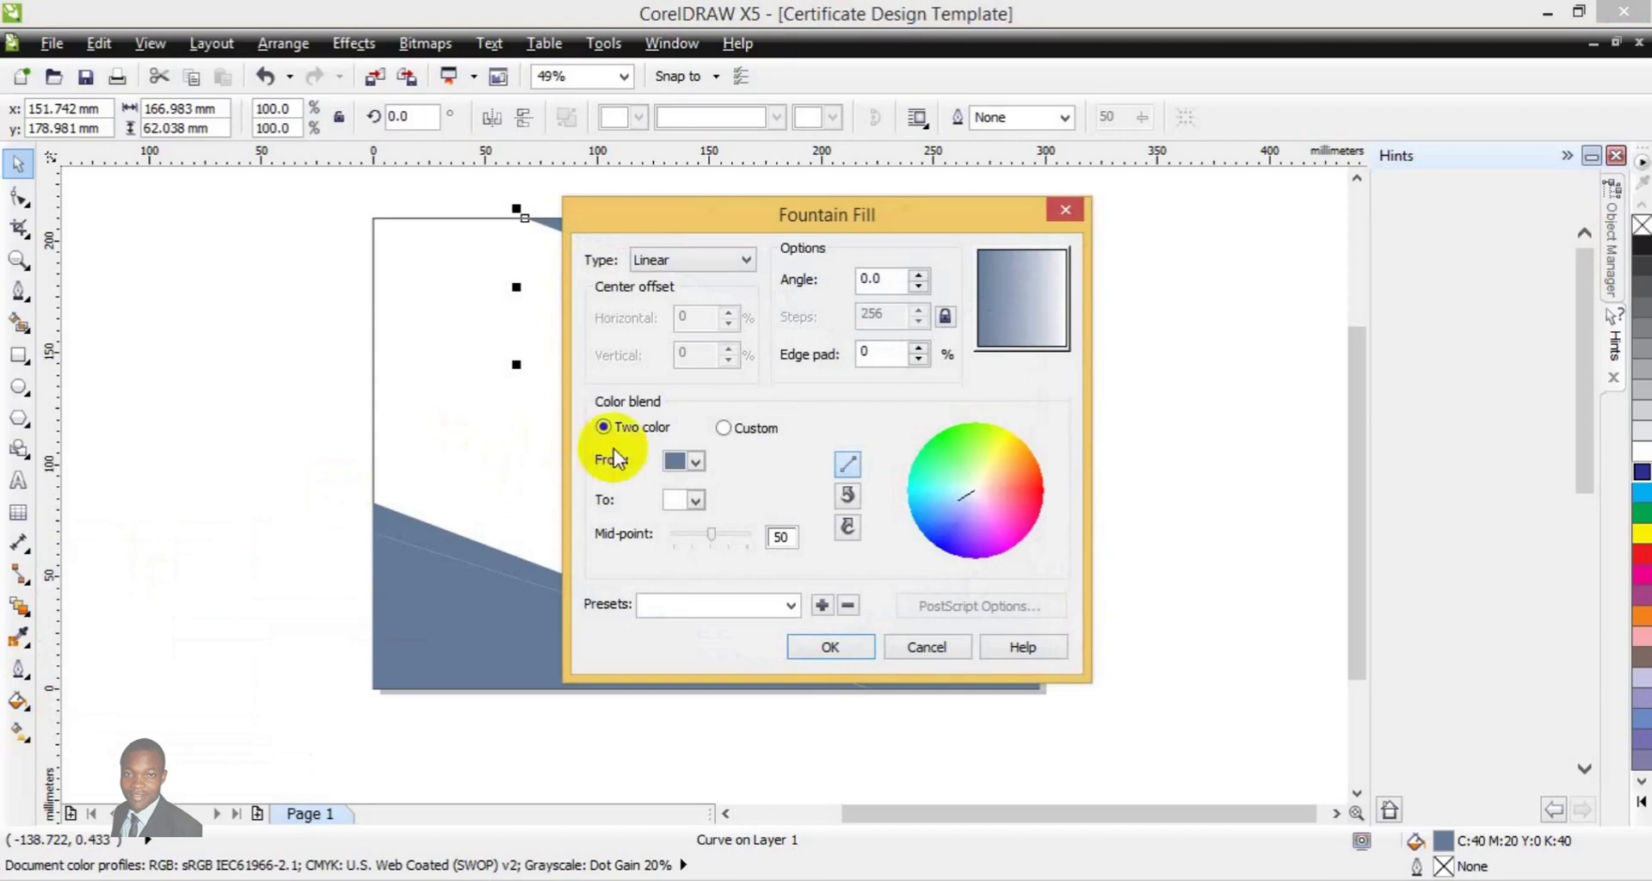
left_click(790, 606)
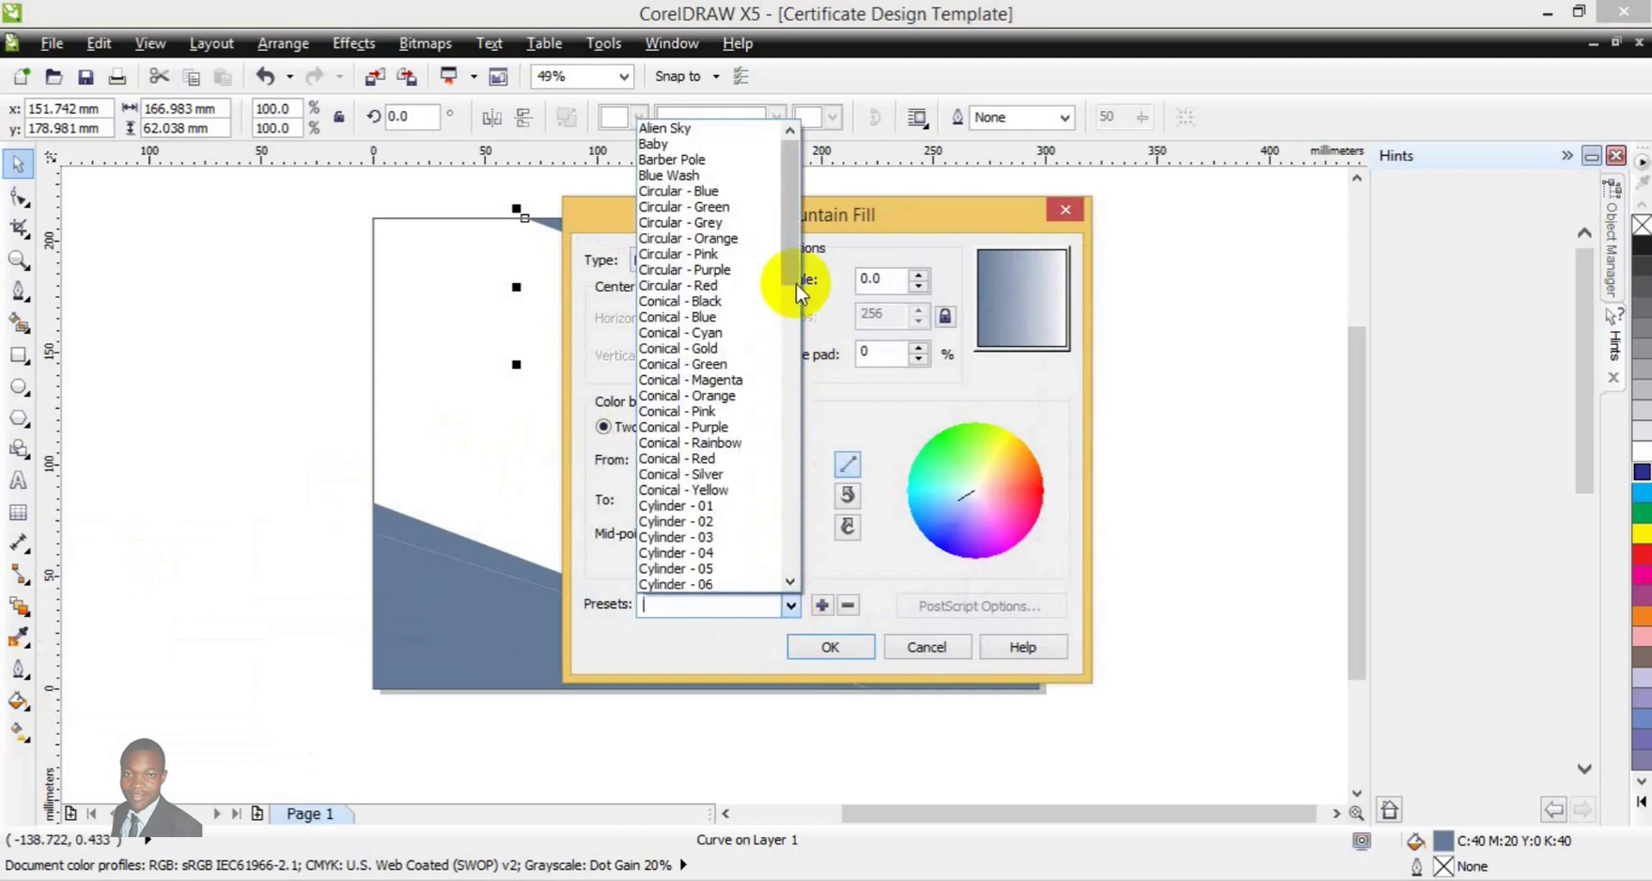
left_click_drag(795, 239, 791, 301)
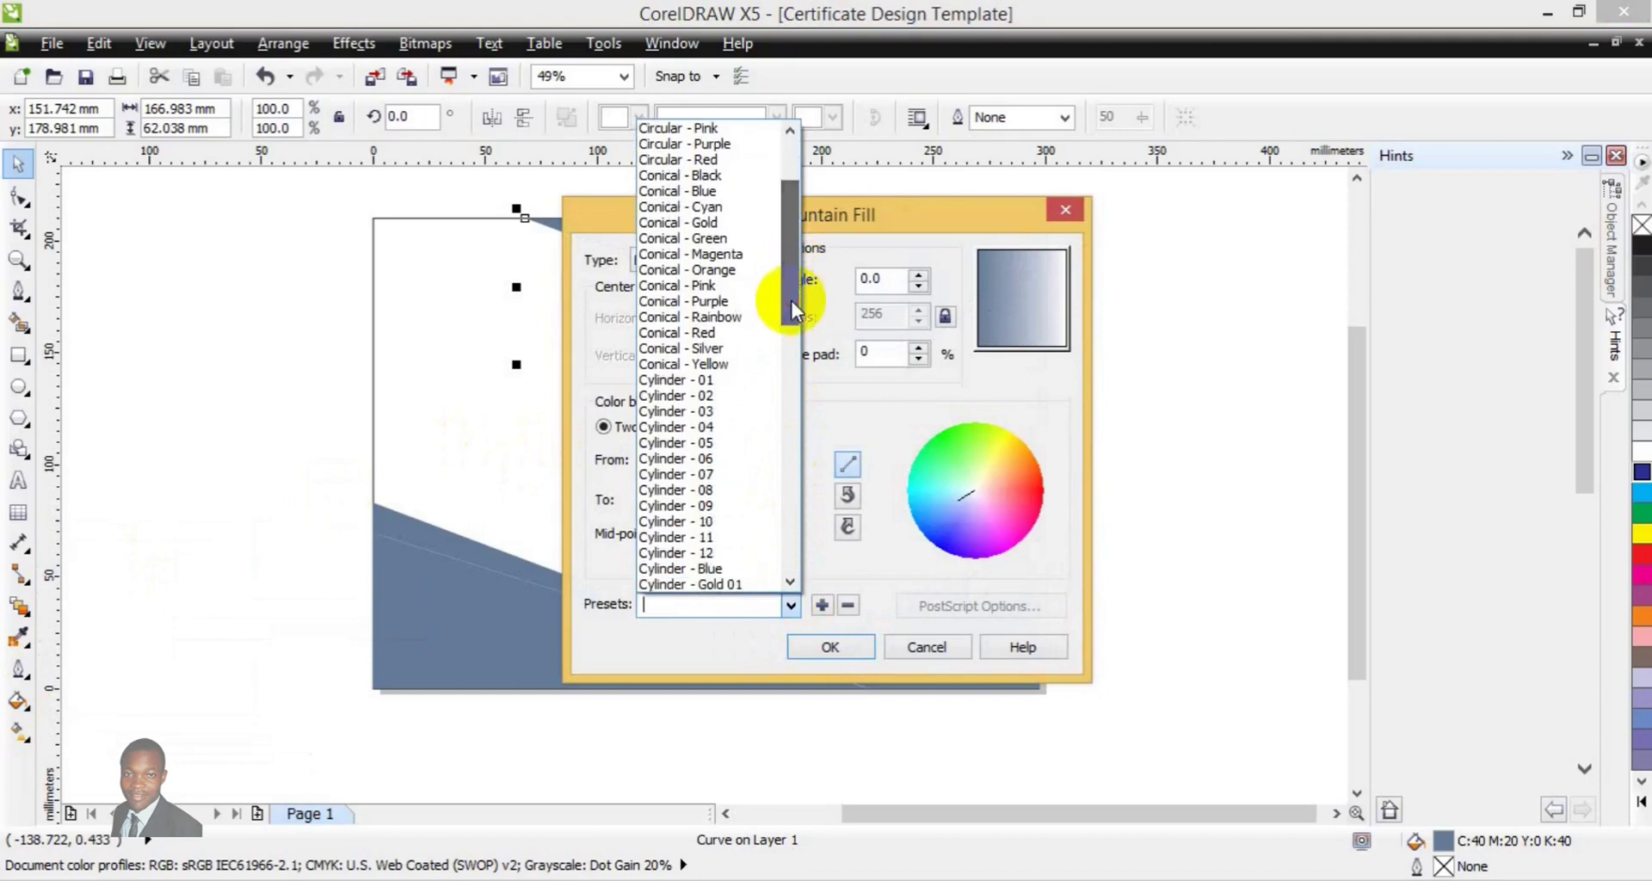
left_click(738, 398)
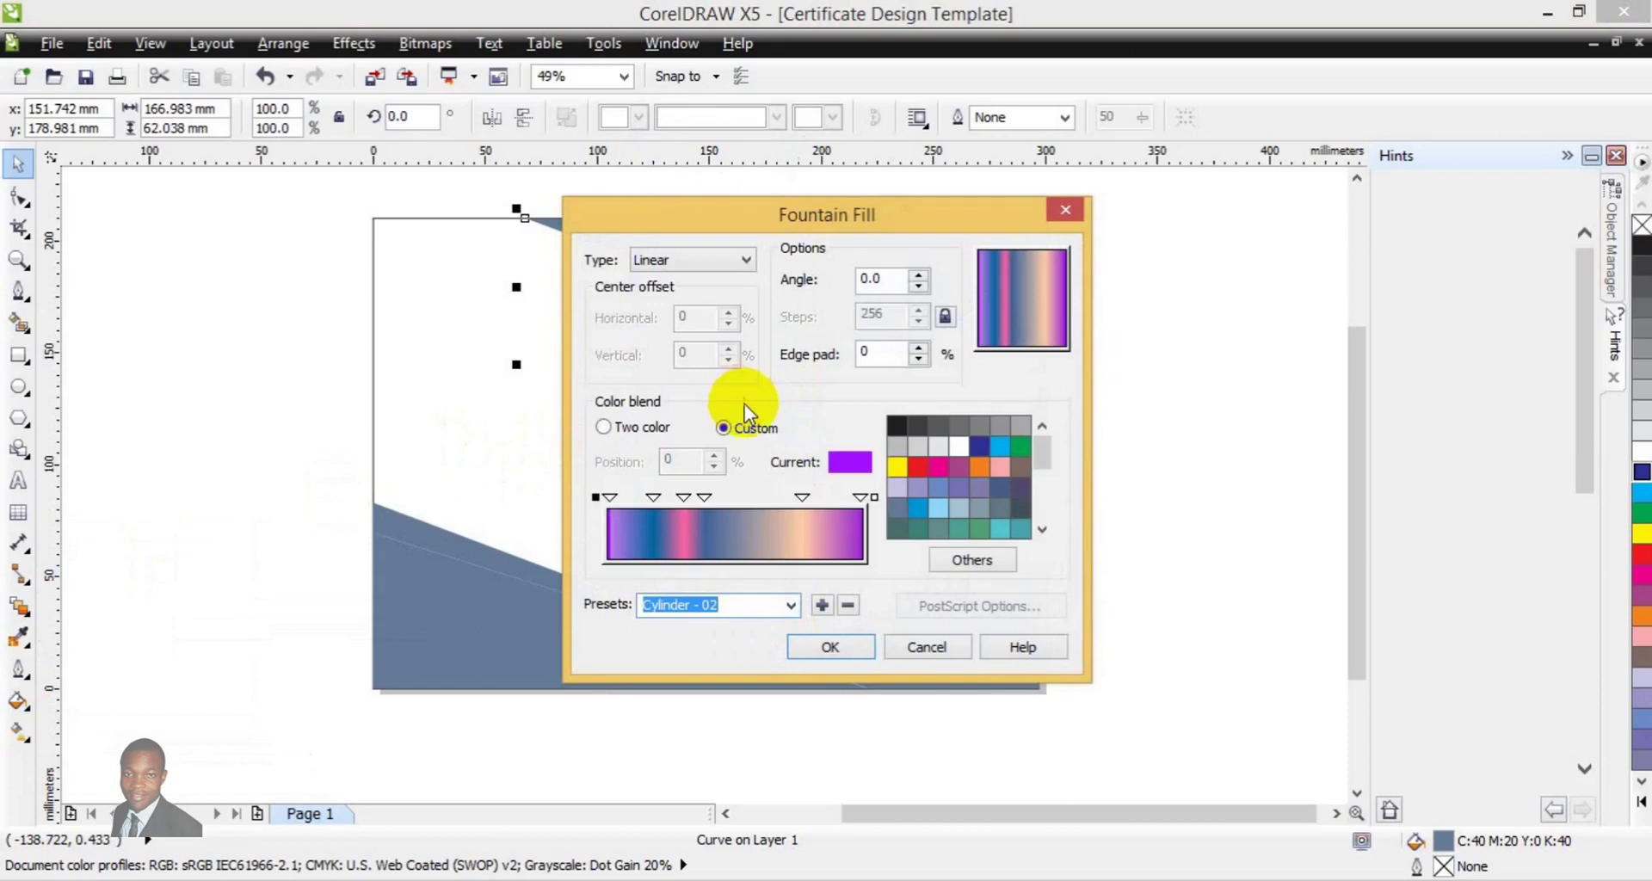
left_click(790, 604)
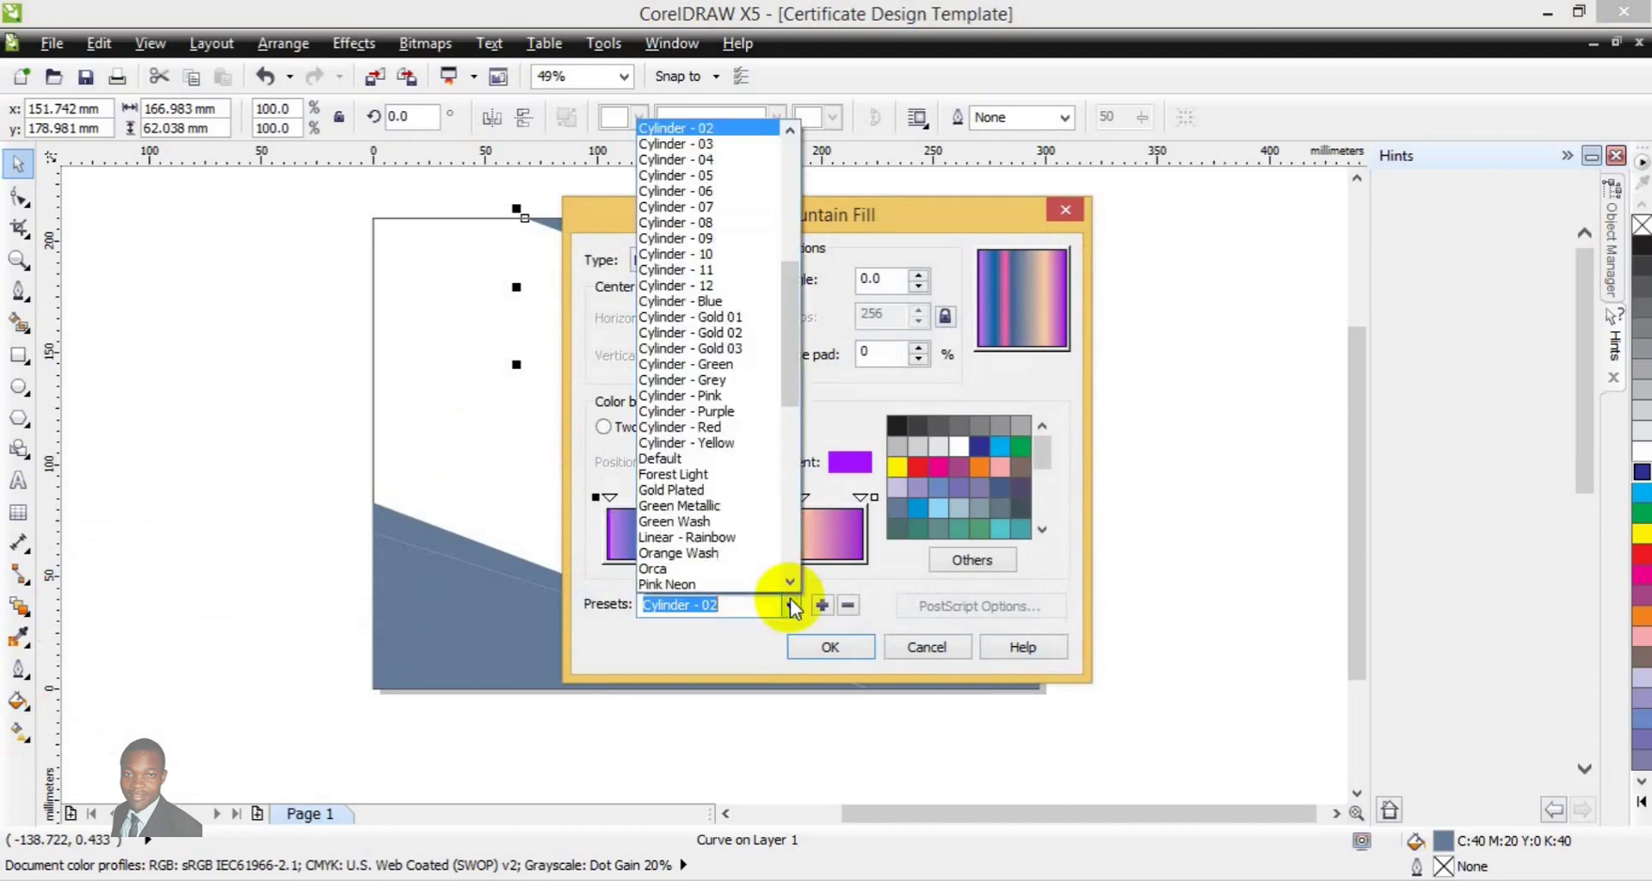
left_click(742, 348)
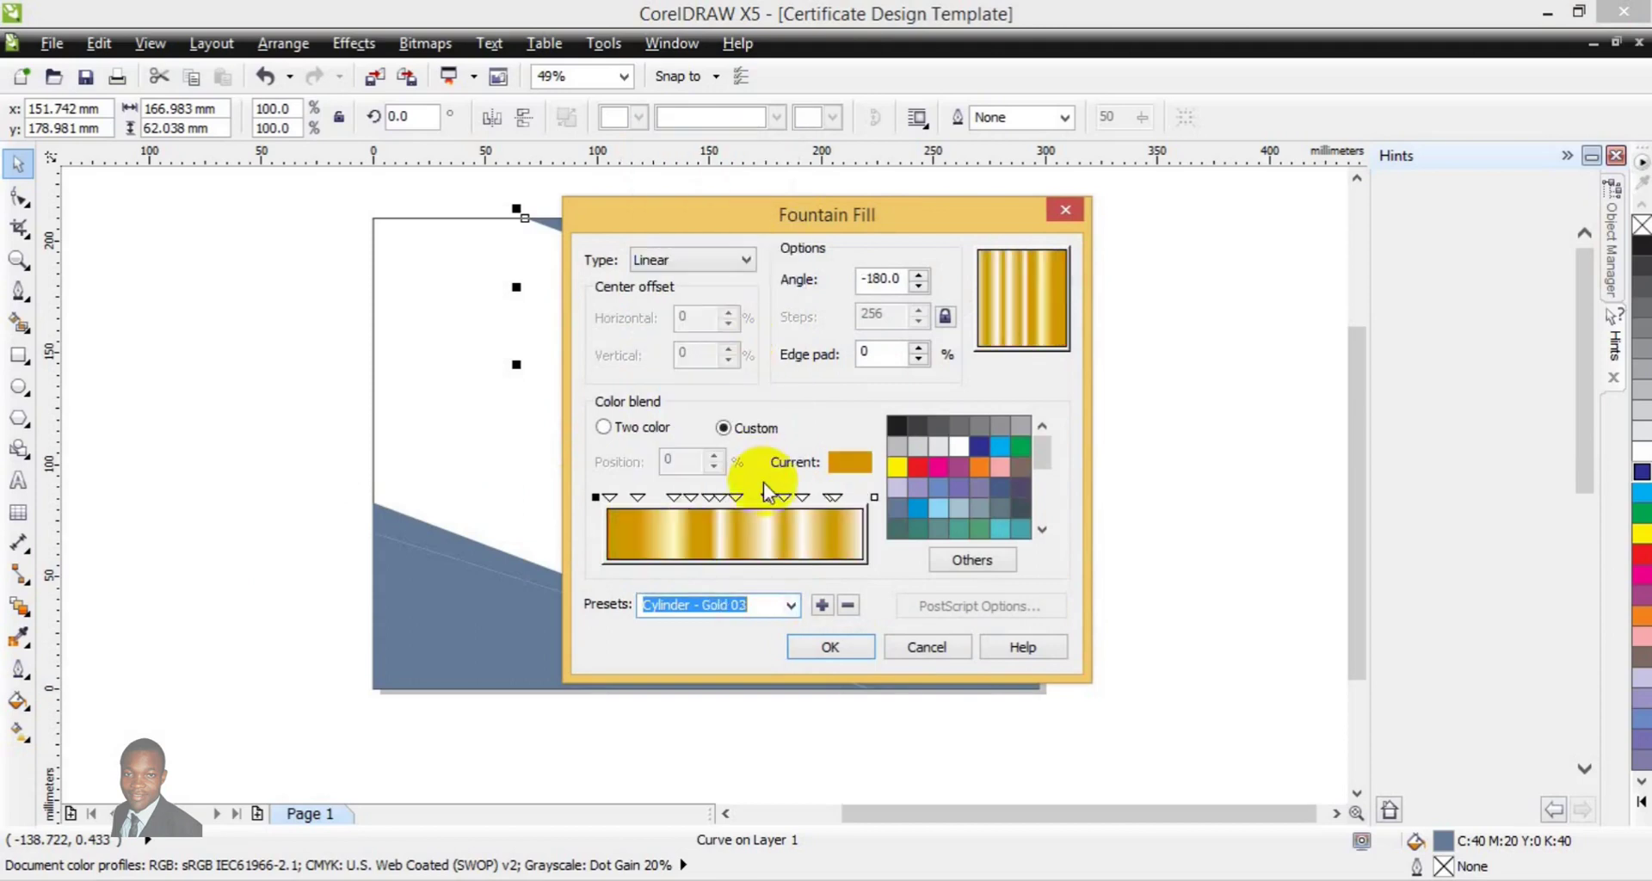
Recolour the 26%, 44%, 63%, 76% and 100% gradient stops gold and apply the fill
left_click(671, 497)
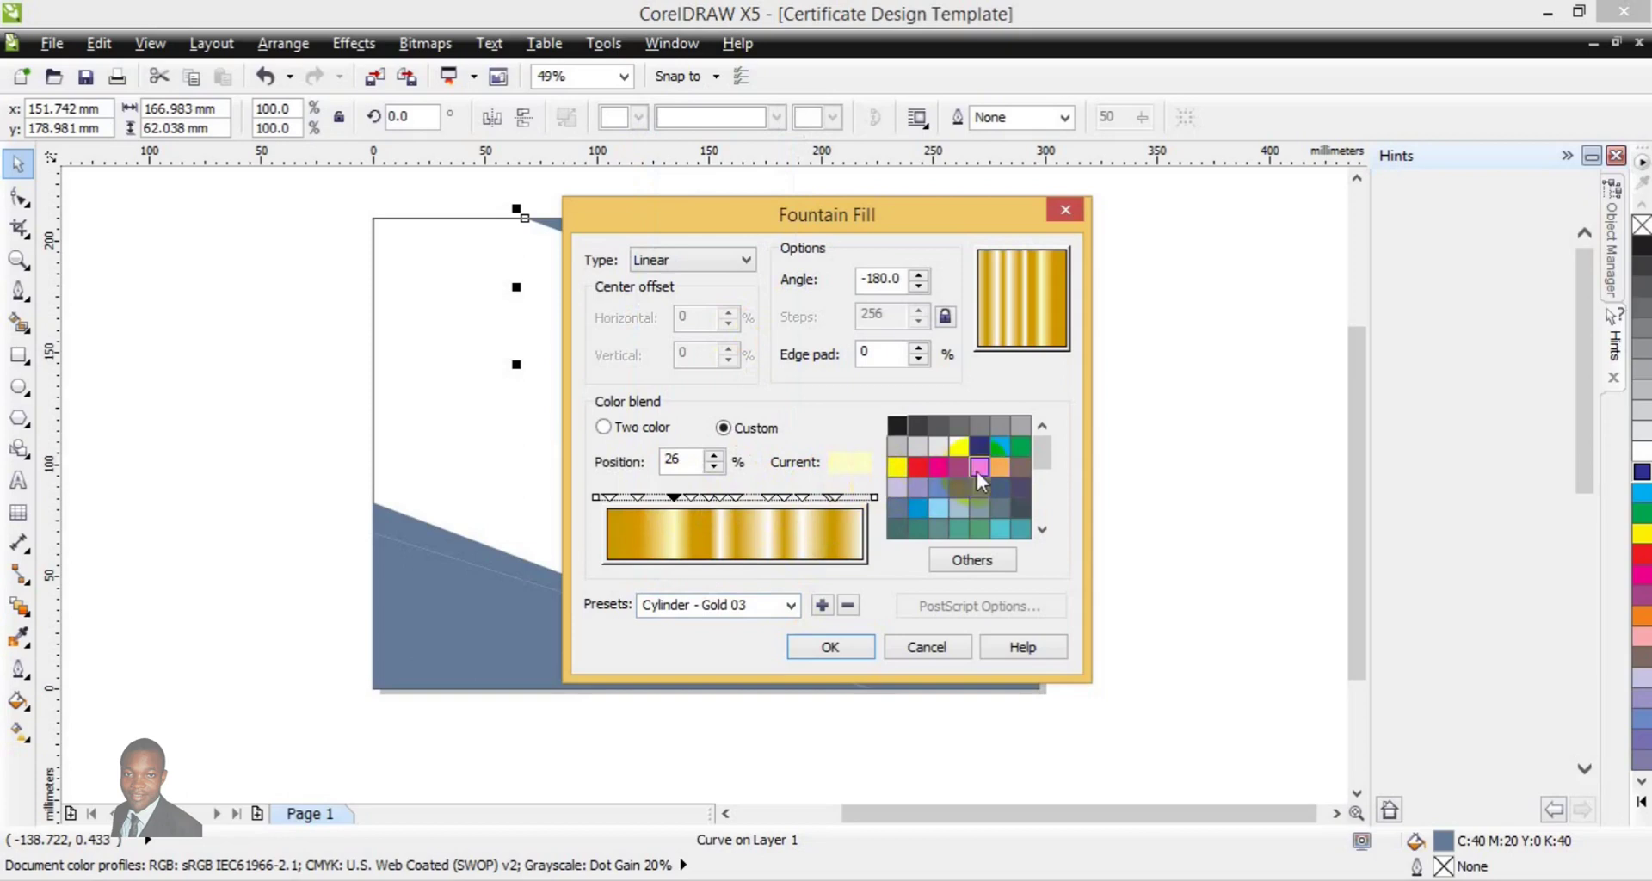
left_click(1043, 519)
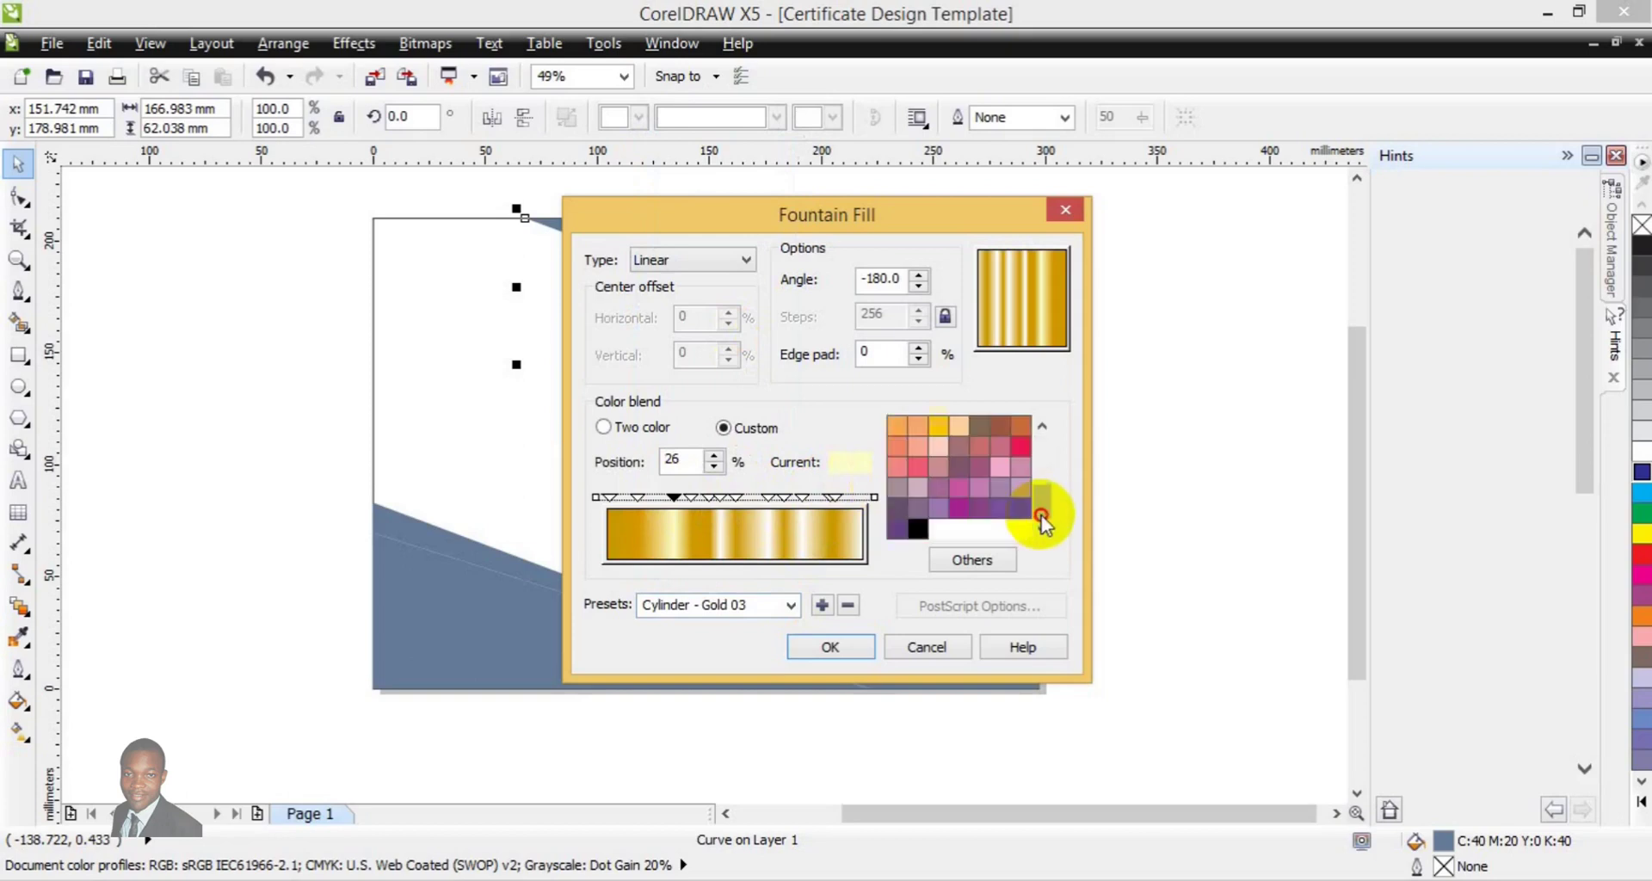
left_click(938, 425)
left_click(720, 499)
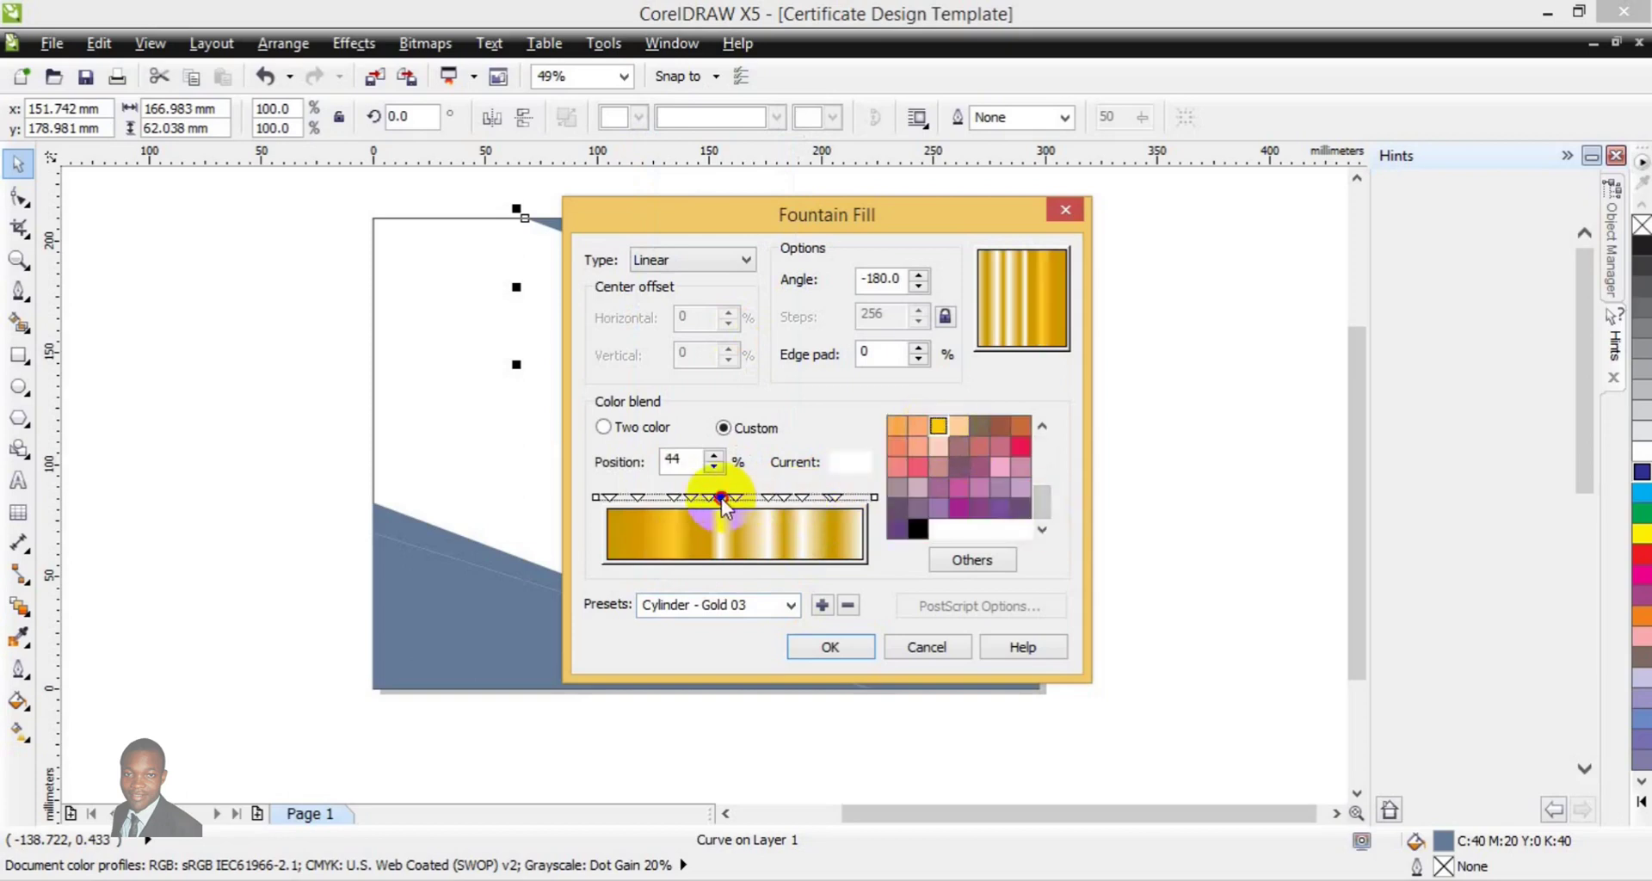
left_click(767, 497)
left_click(939, 428)
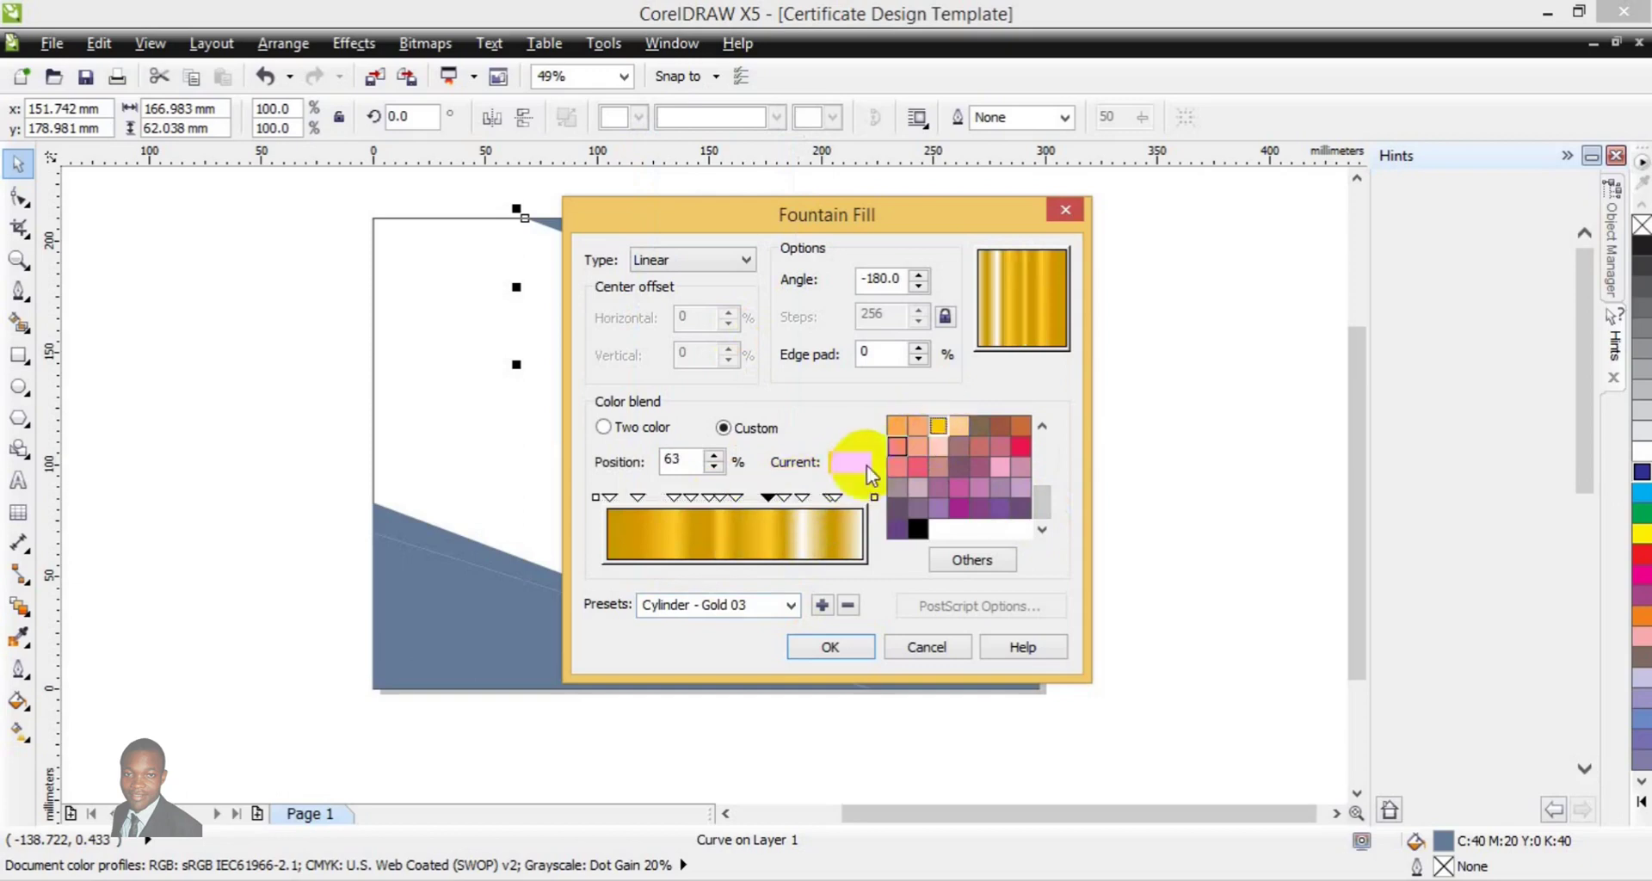
left_click(801, 498)
left_click(939, 425)
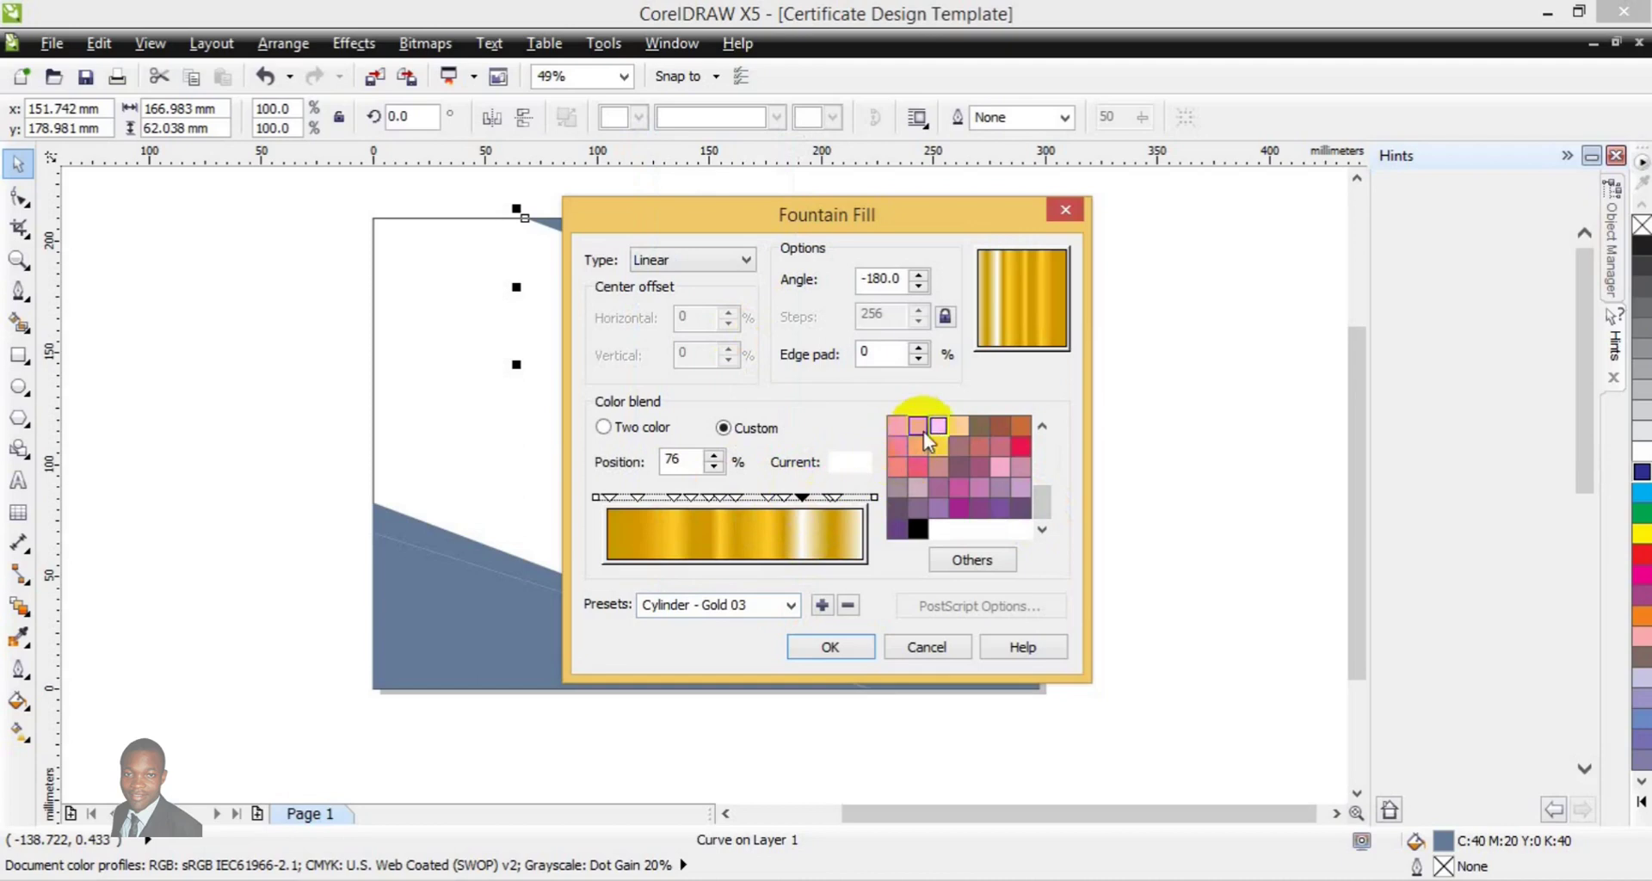
left_click(874, 497)
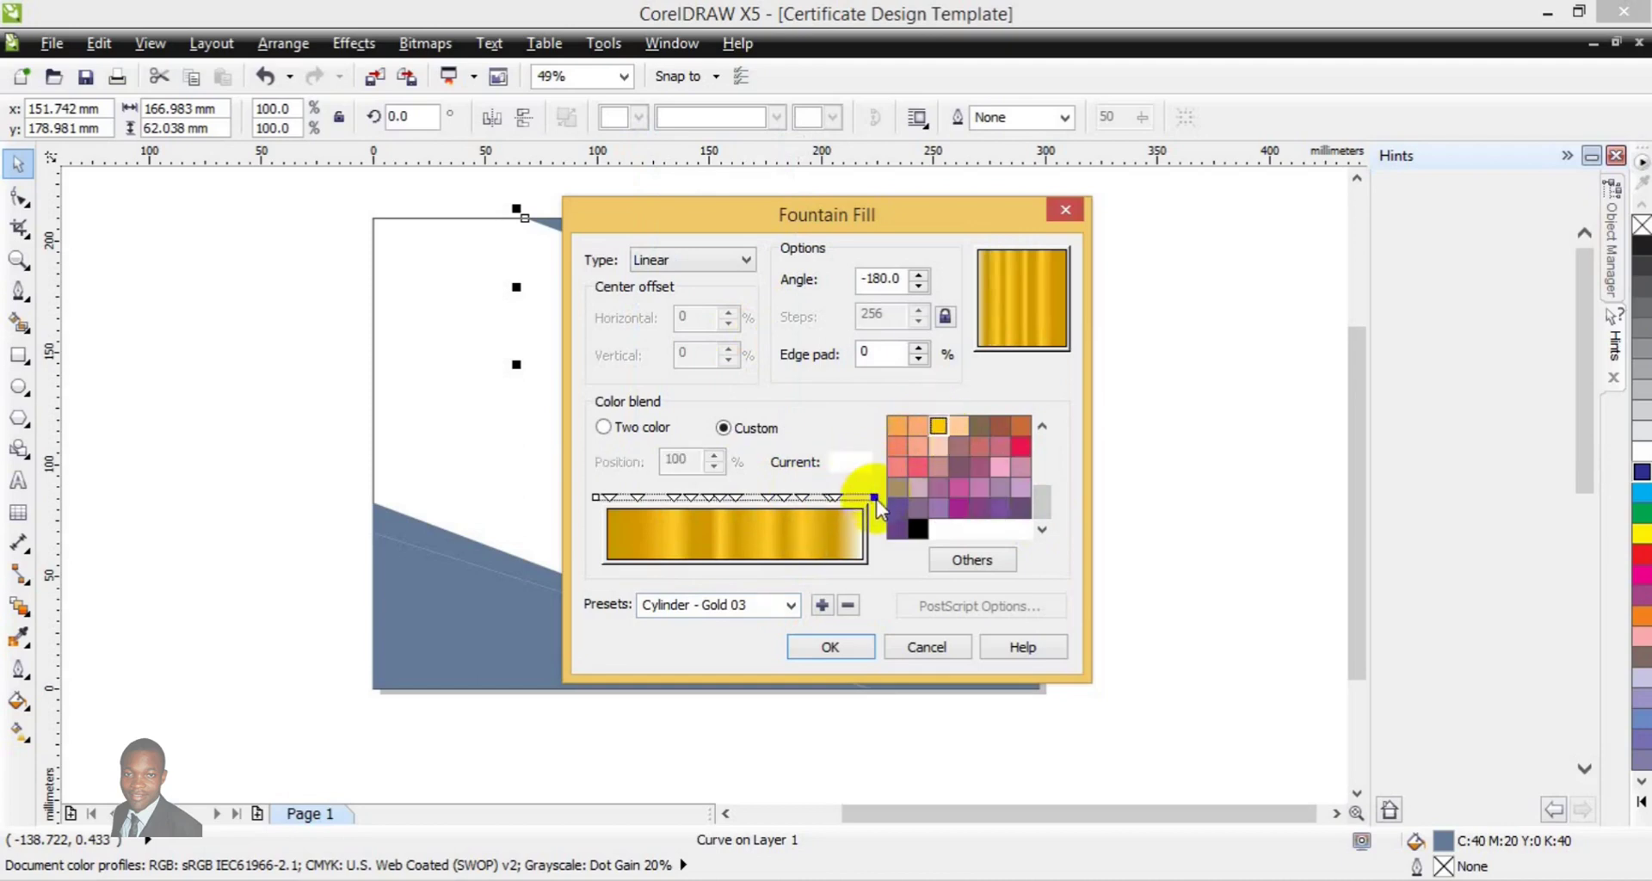
left_click(939, 430)
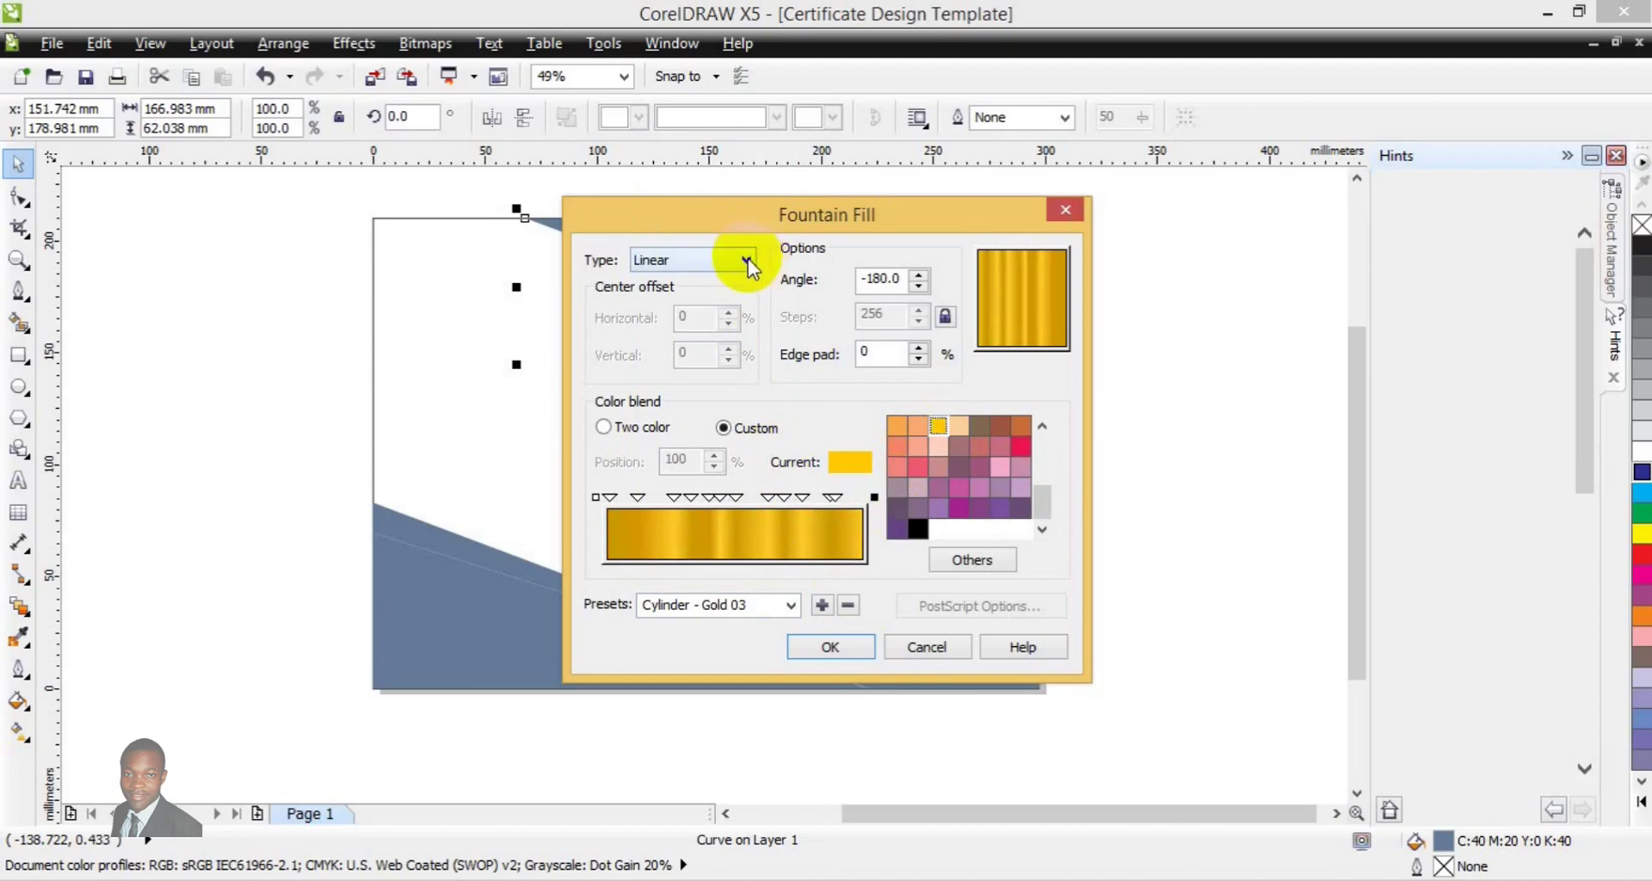
left_click(830, 649)
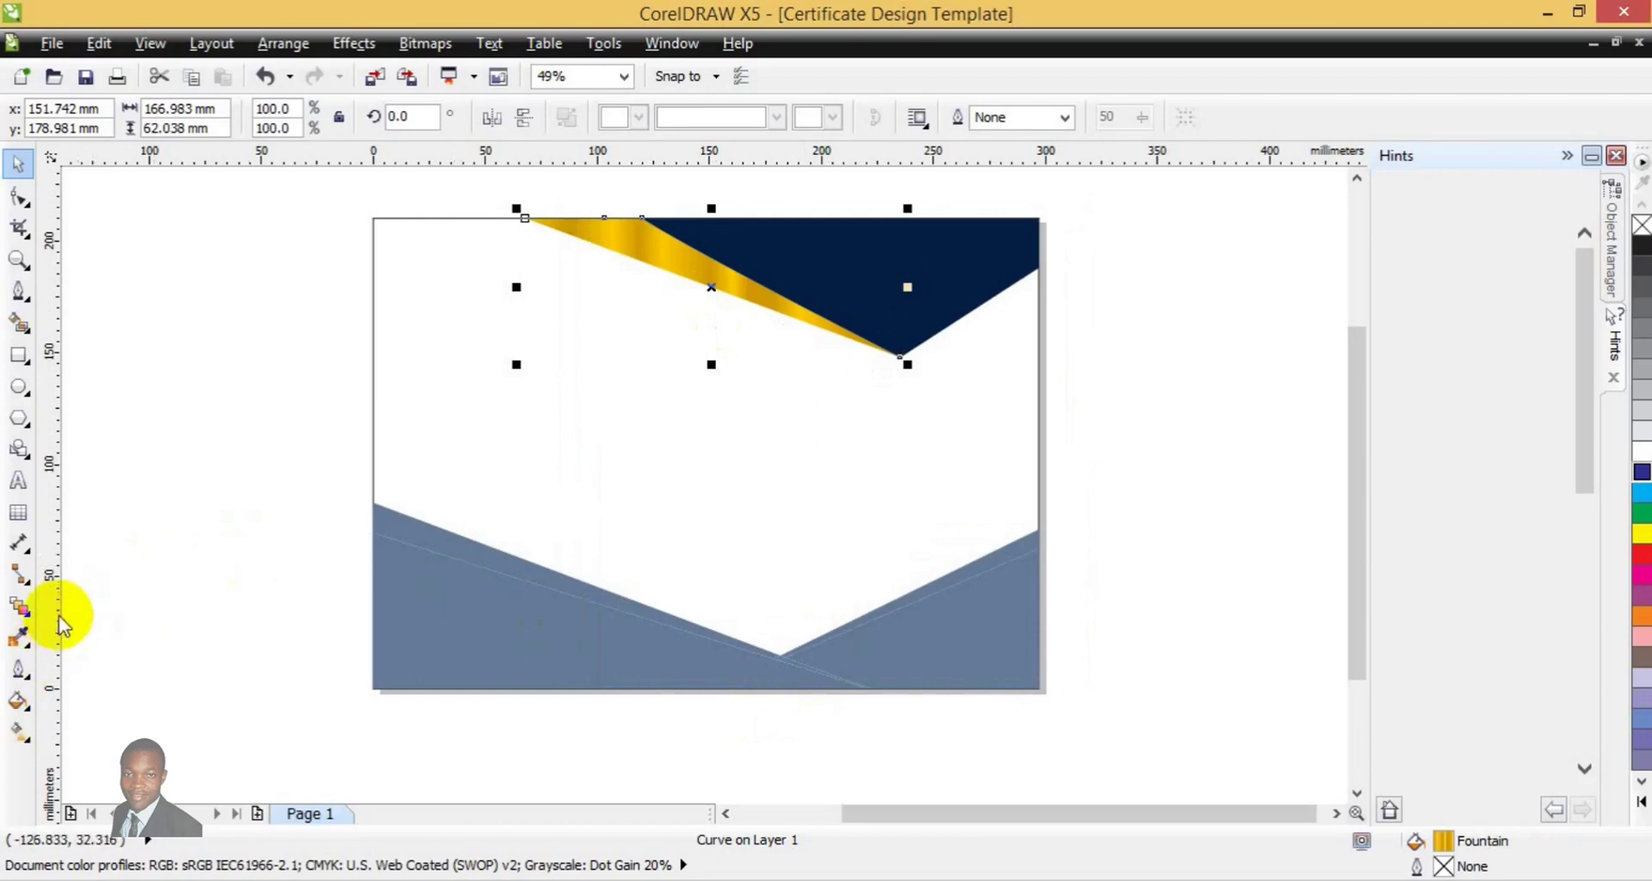
left_click(19, 698)
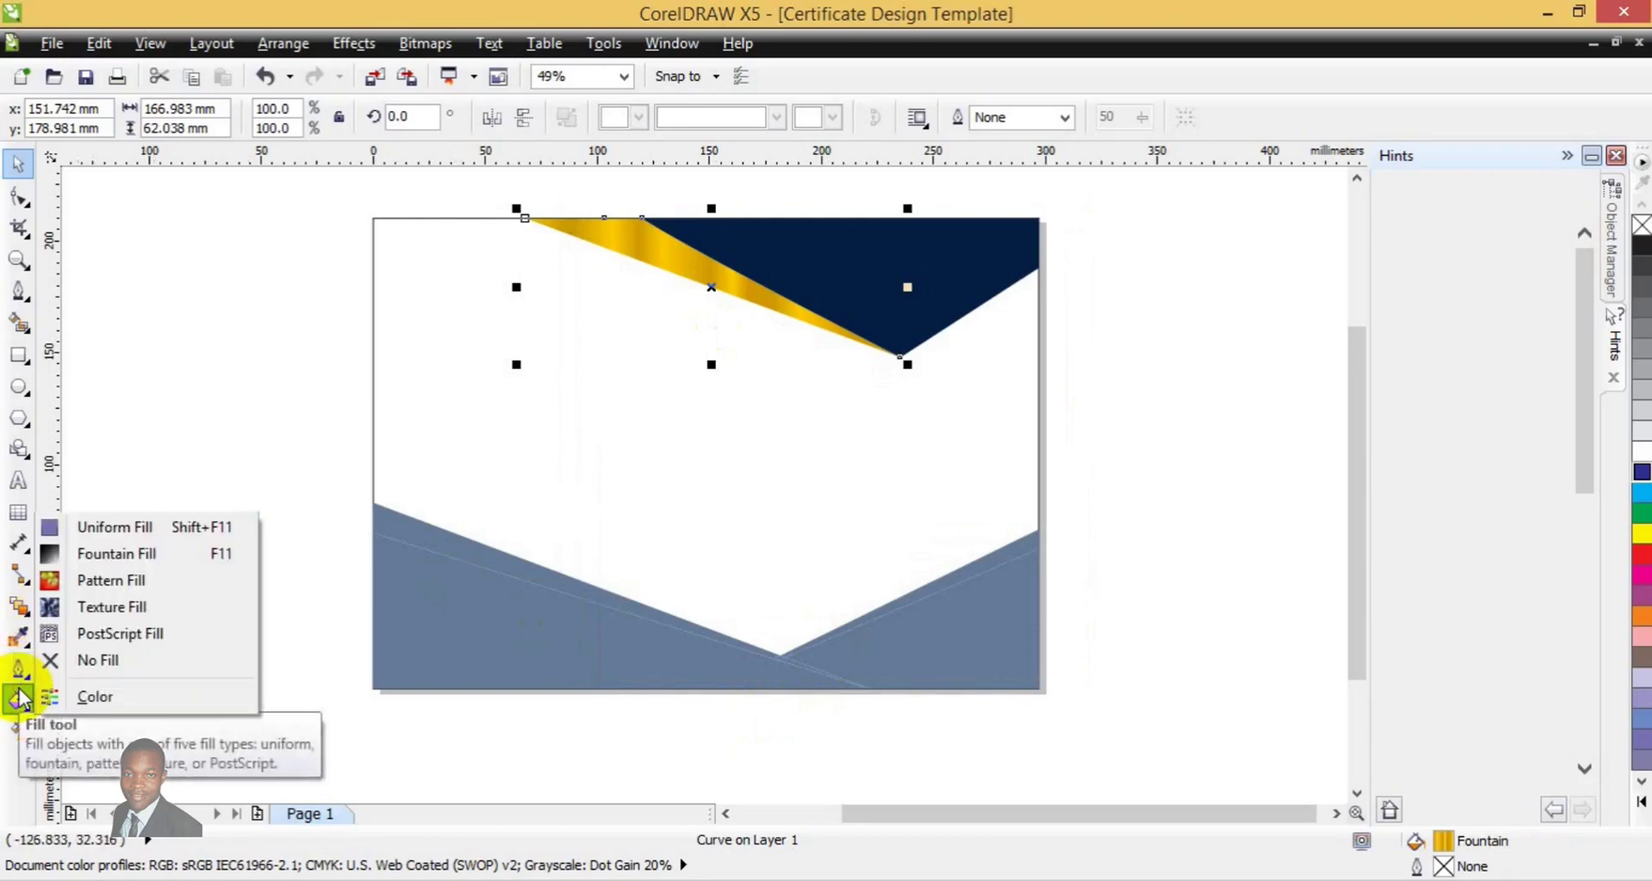
left_click(117, 555)
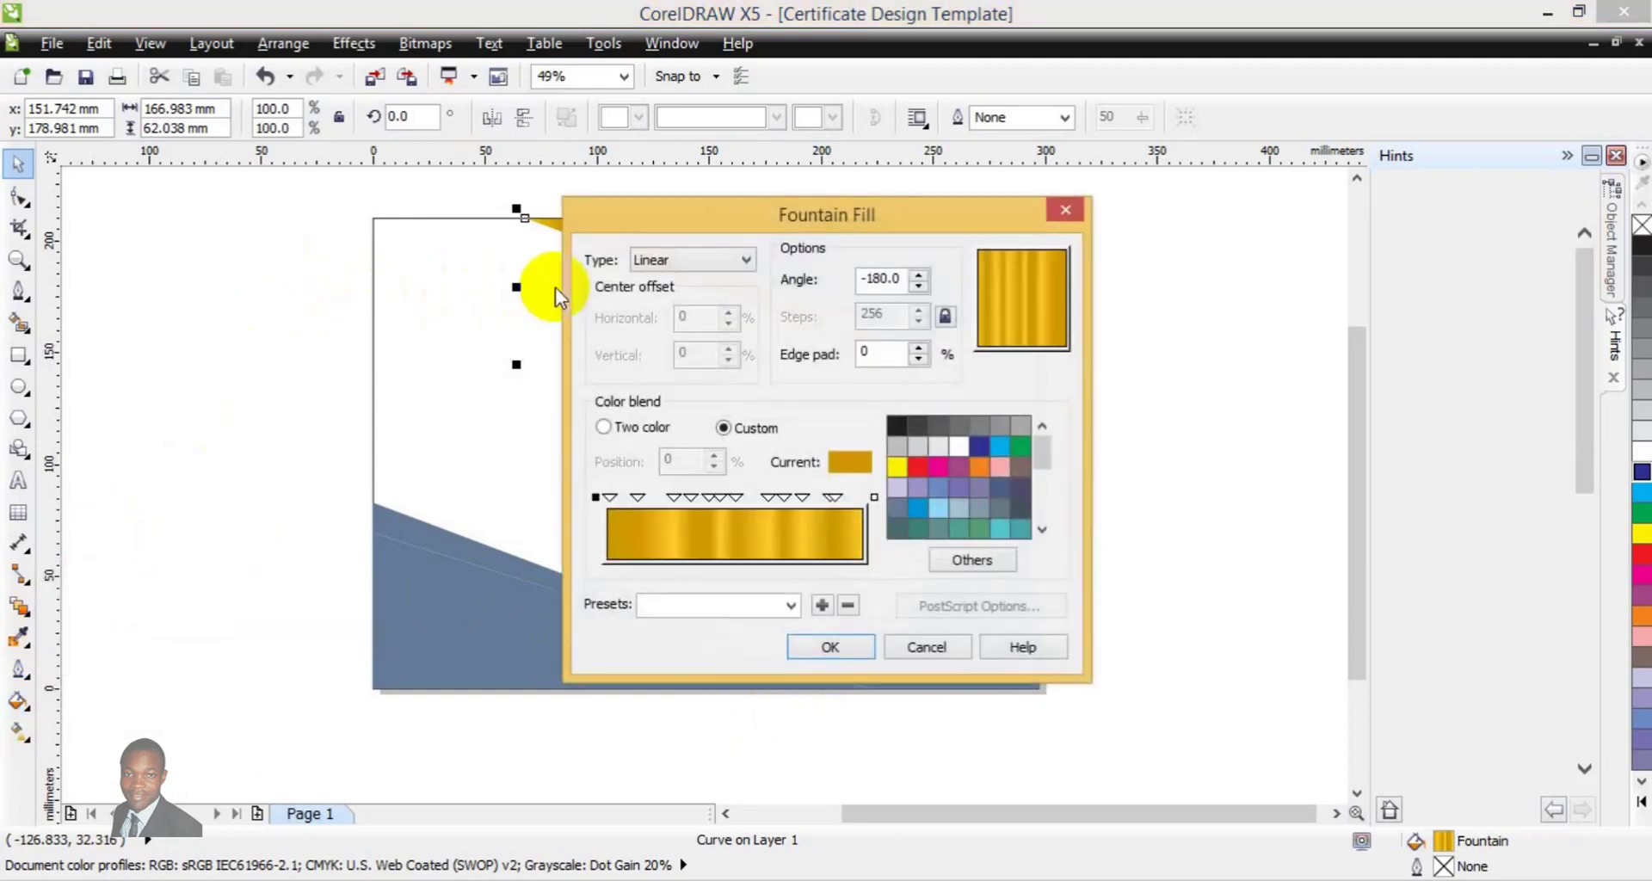
left_click(1065, 210)
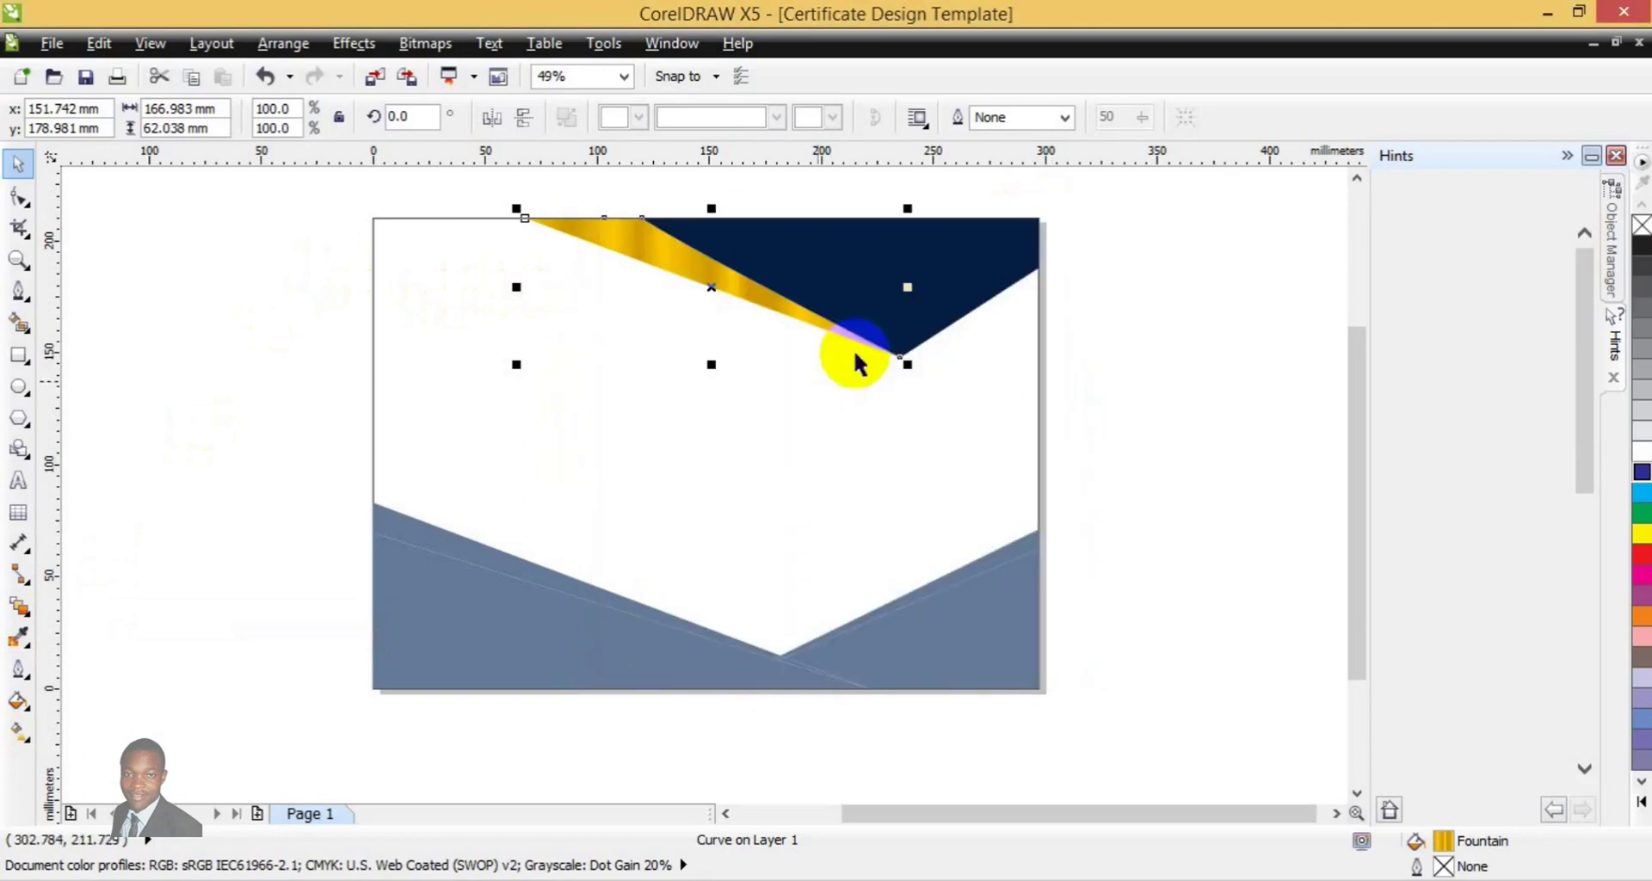
Give the lower-left strip a fountain fill with the Cylinder - Gold 03 preset
left_click(548, 589)
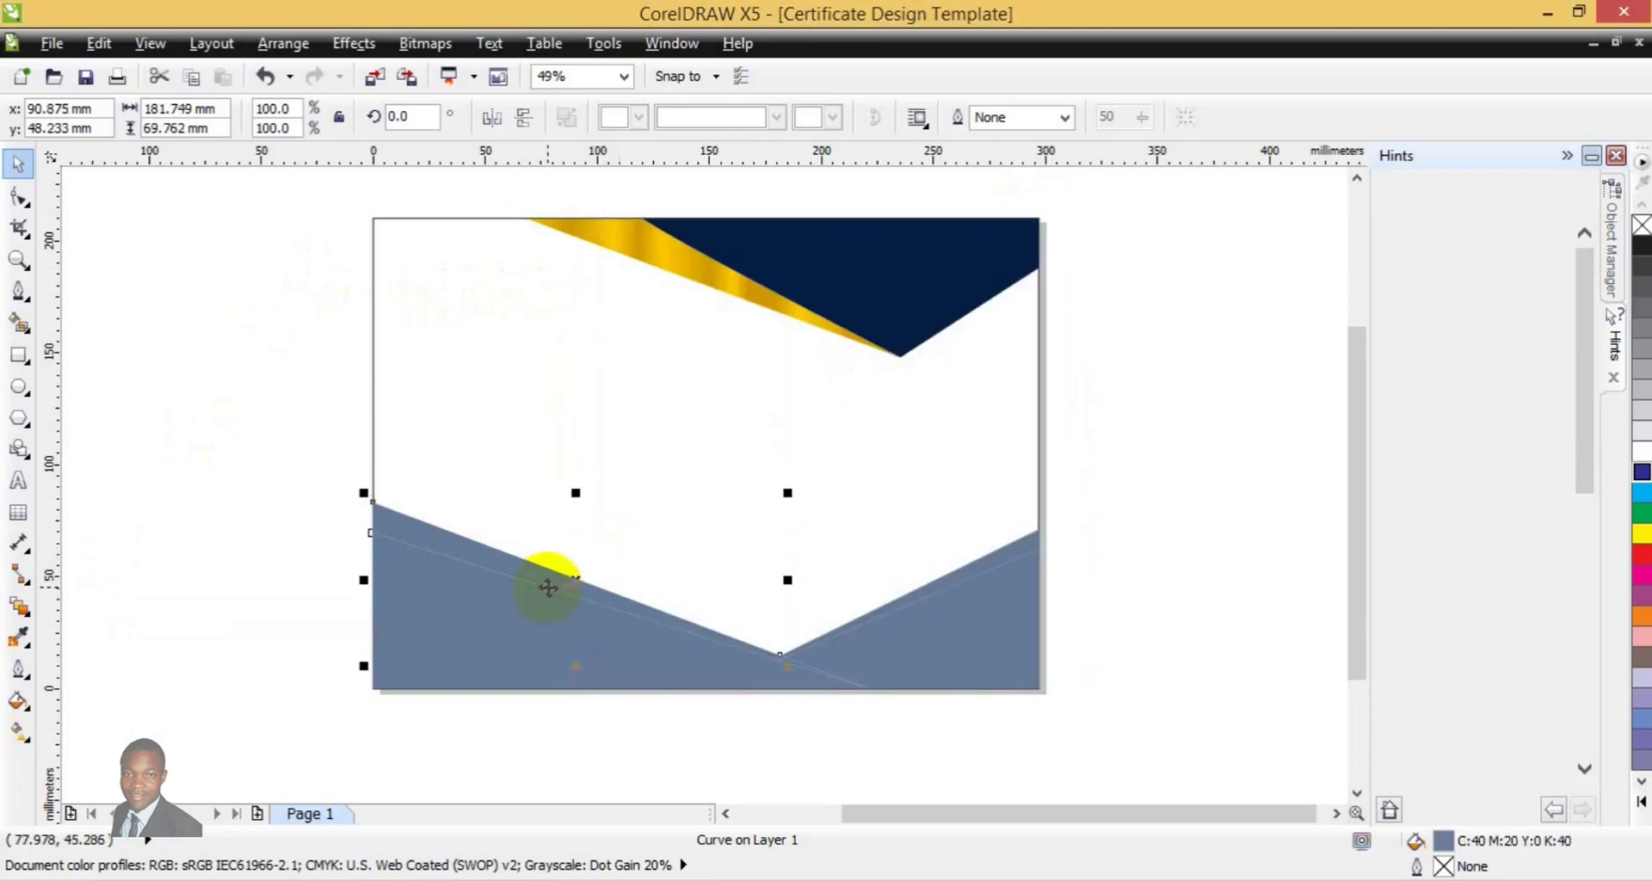
left_click(18, 701)
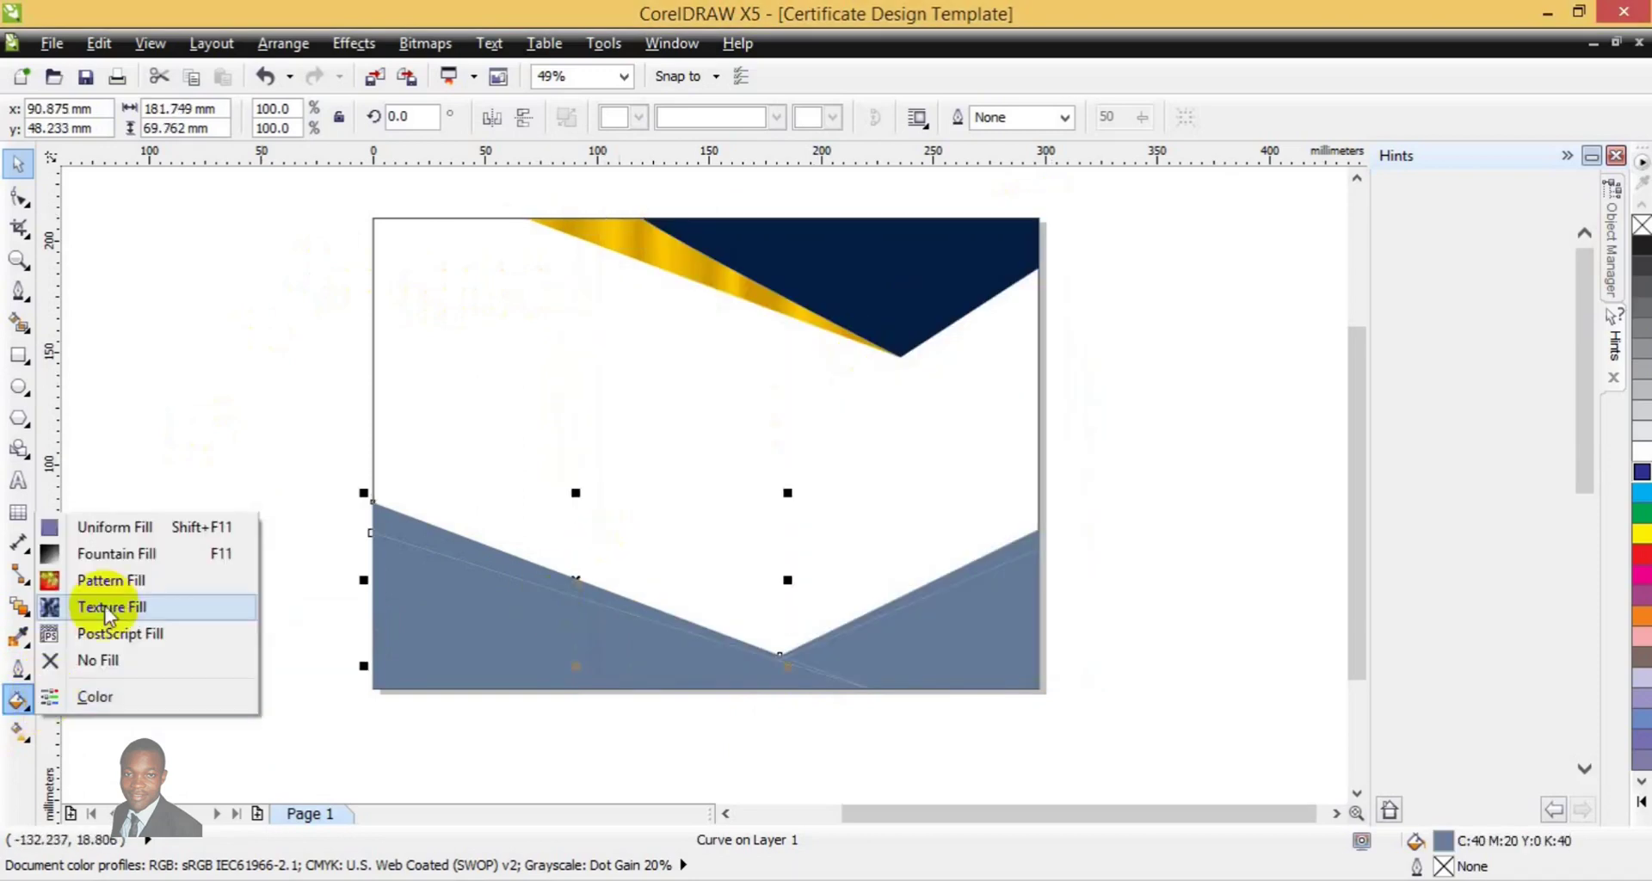
left_click(105, 560)
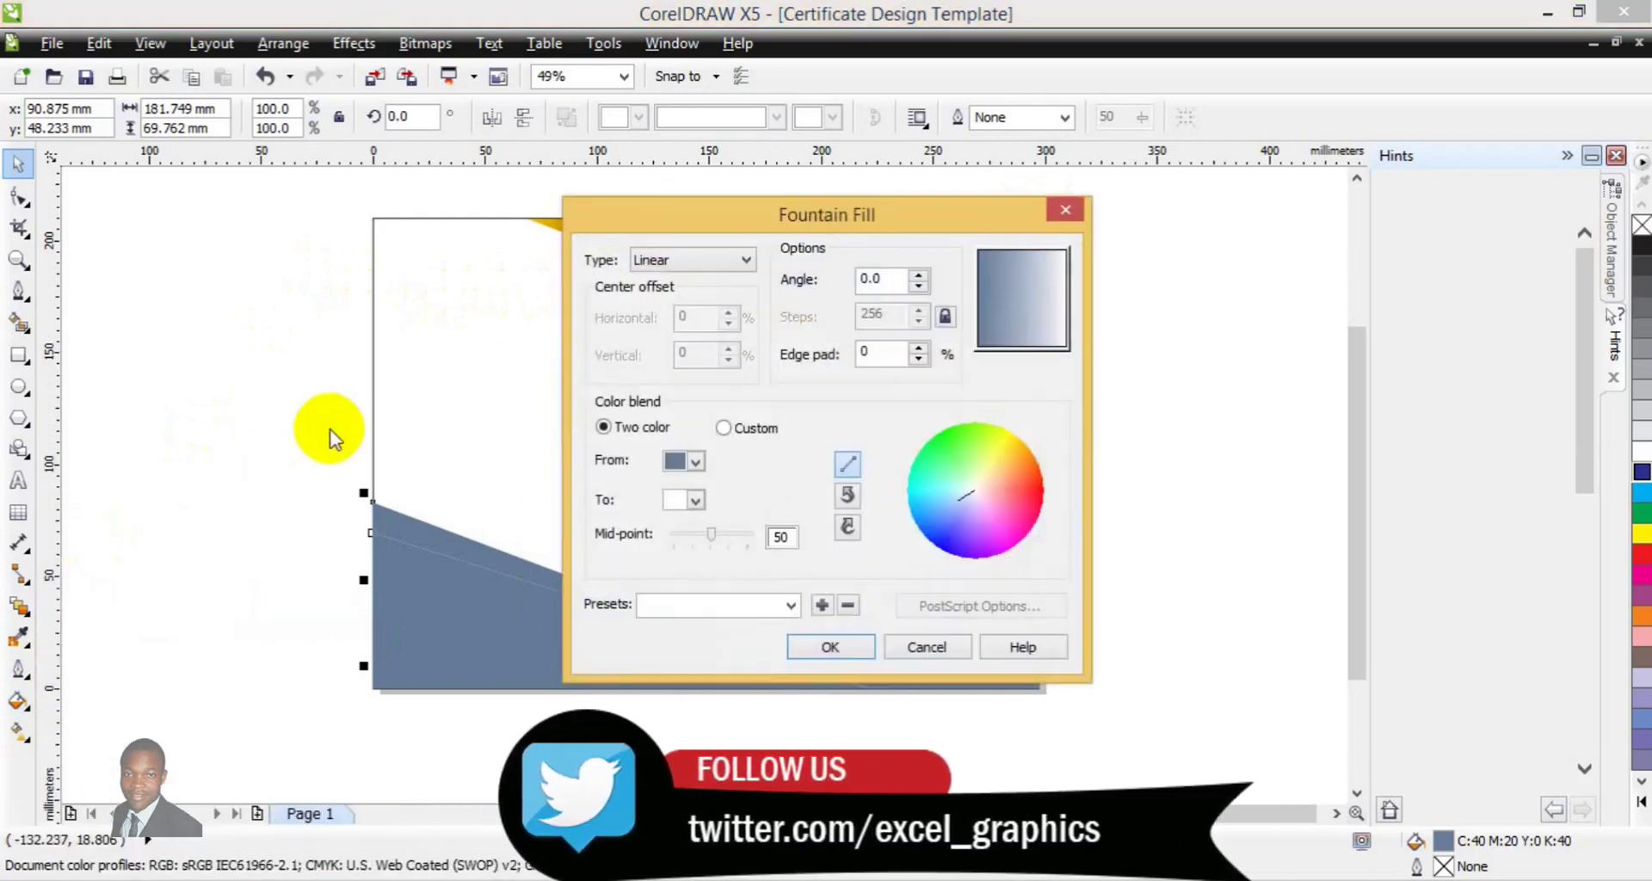
left_click(786, 600)
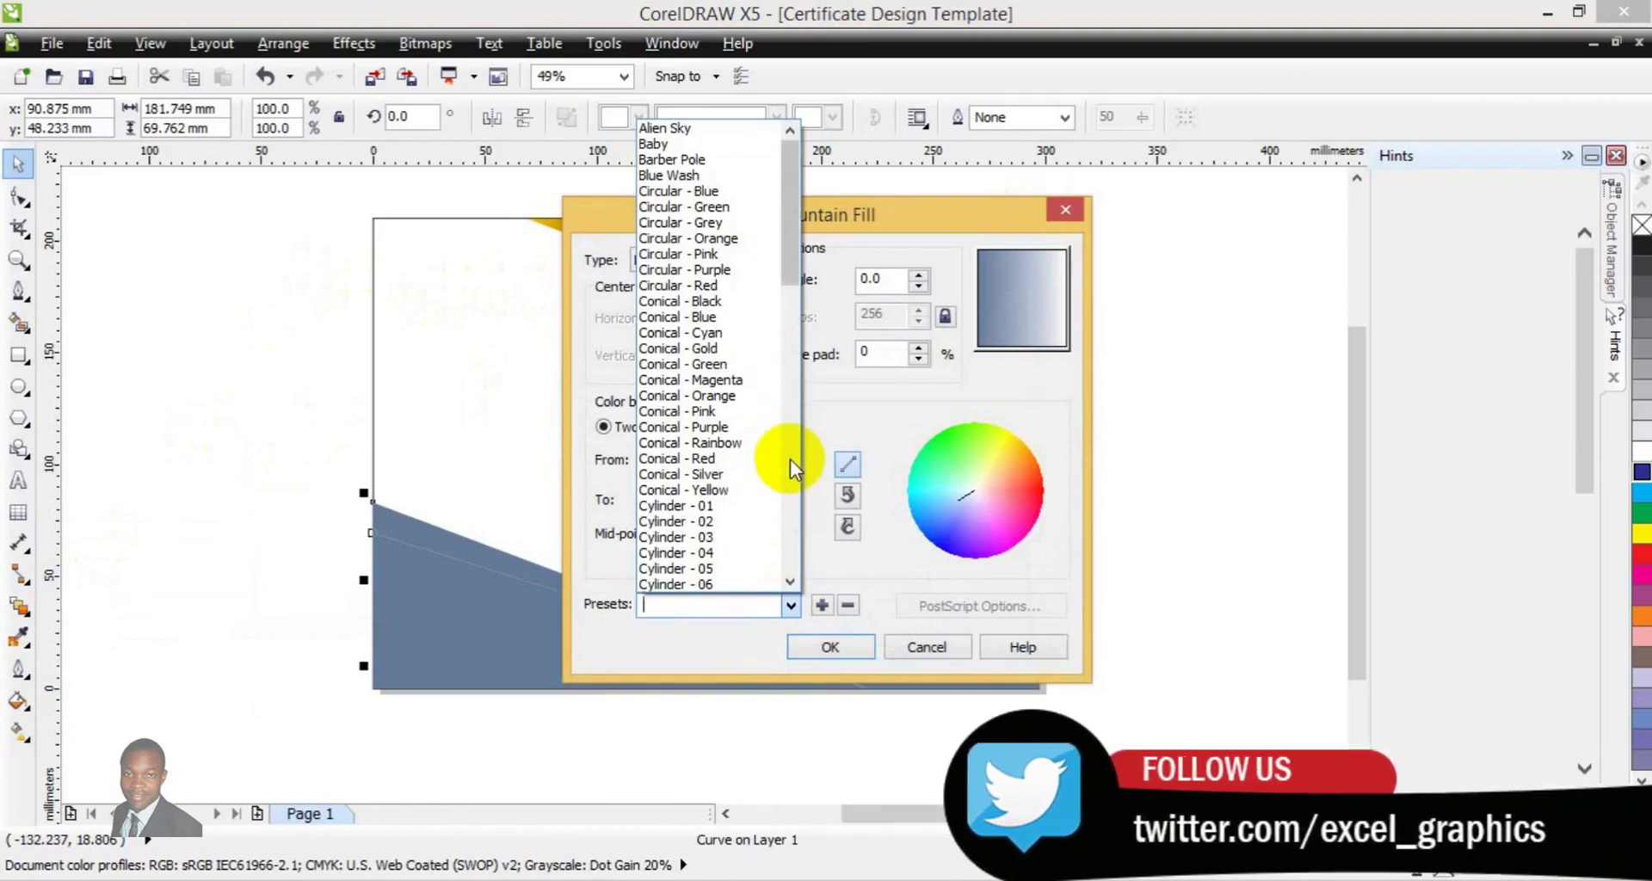
left_click(790, 464)
left_click(790, 464)
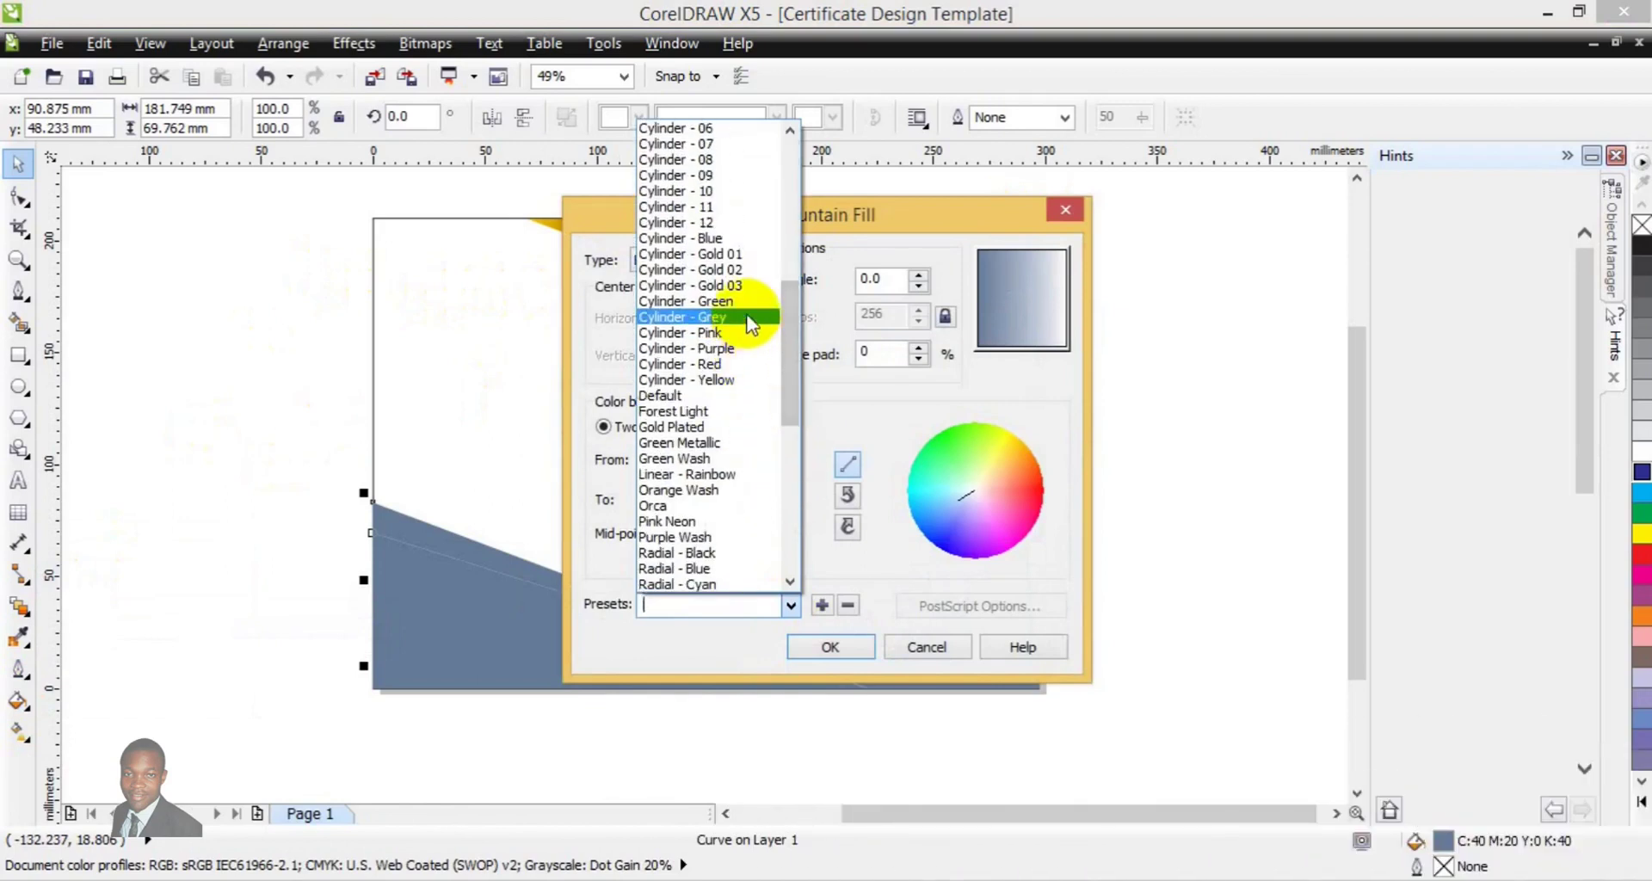
left_click(744, 286)
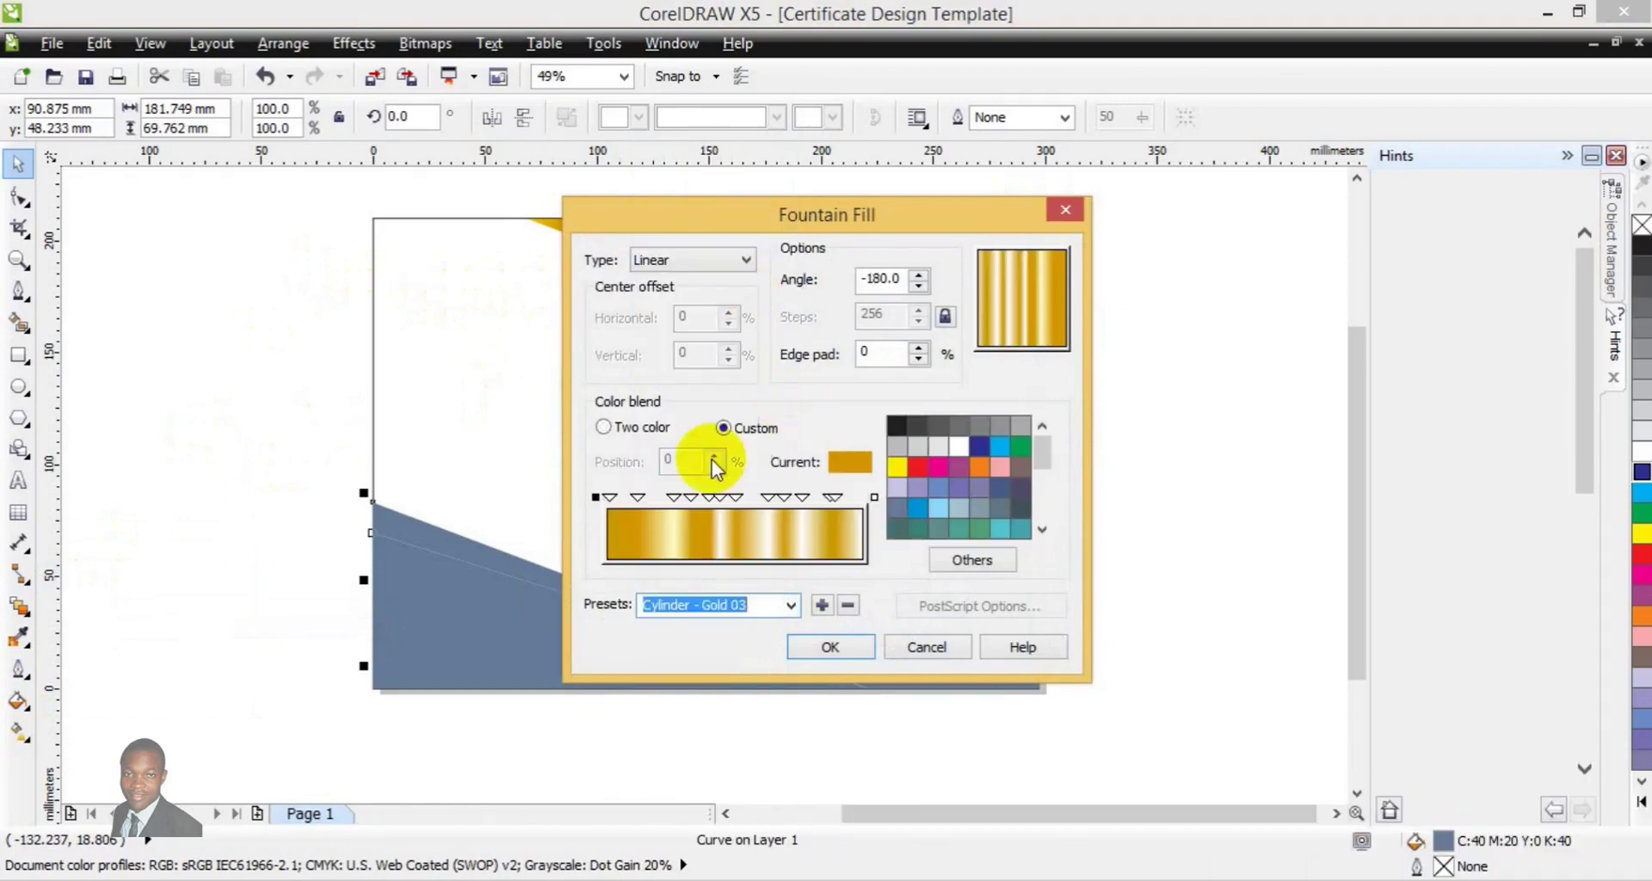
Set the 26%, 44%, 63%, 76% and 100% stops to gold and apply the gradient
left_click(674, 498)
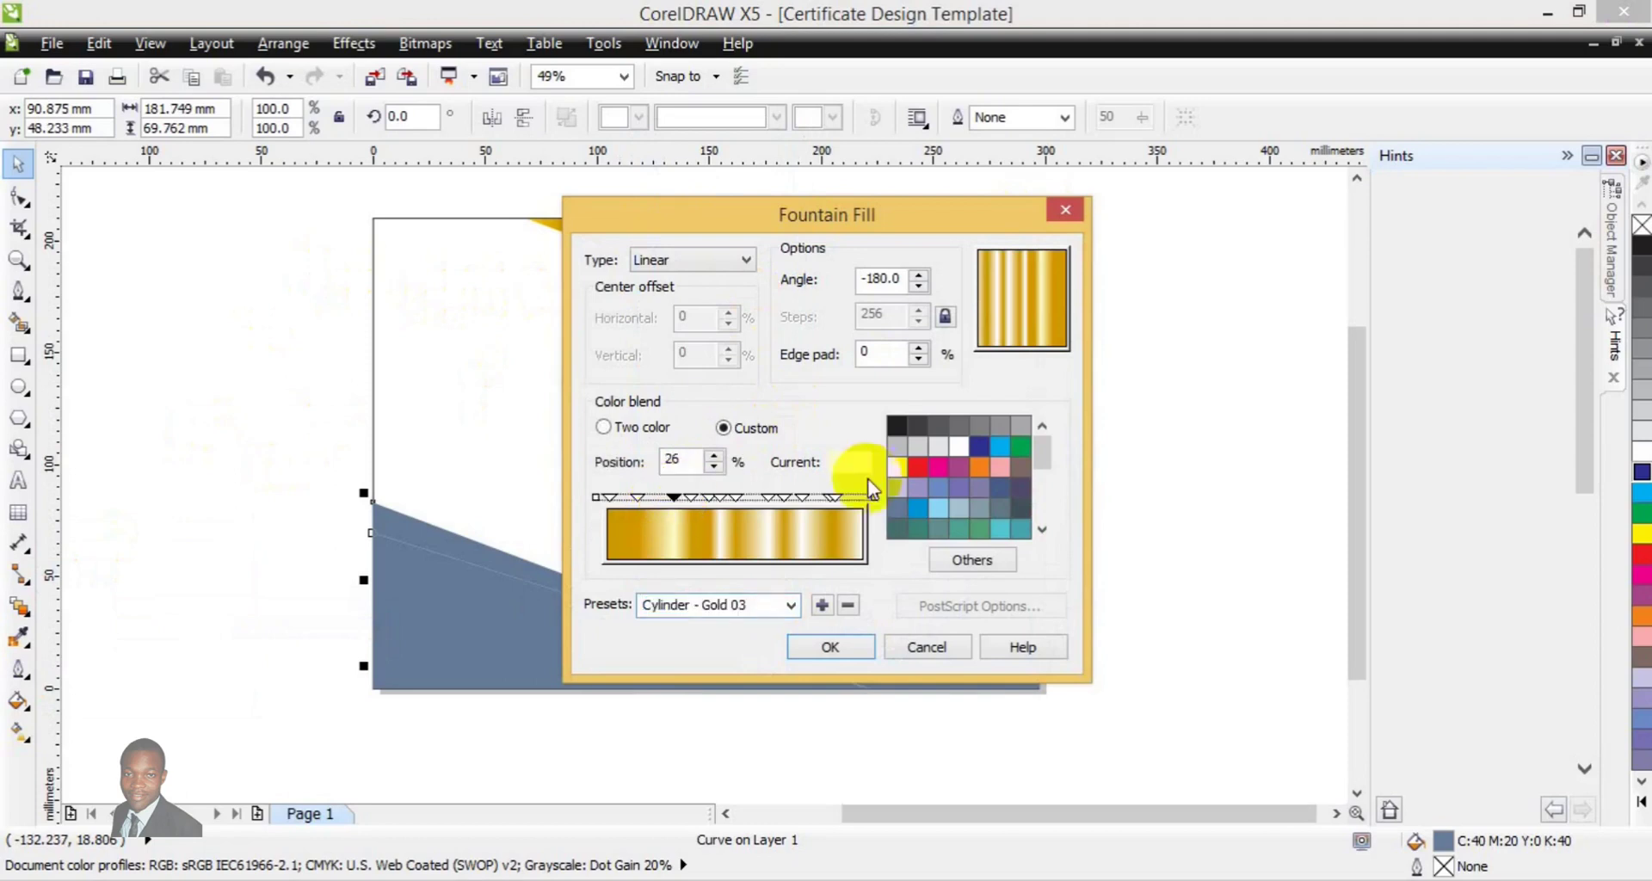
left_click(1043, 511)
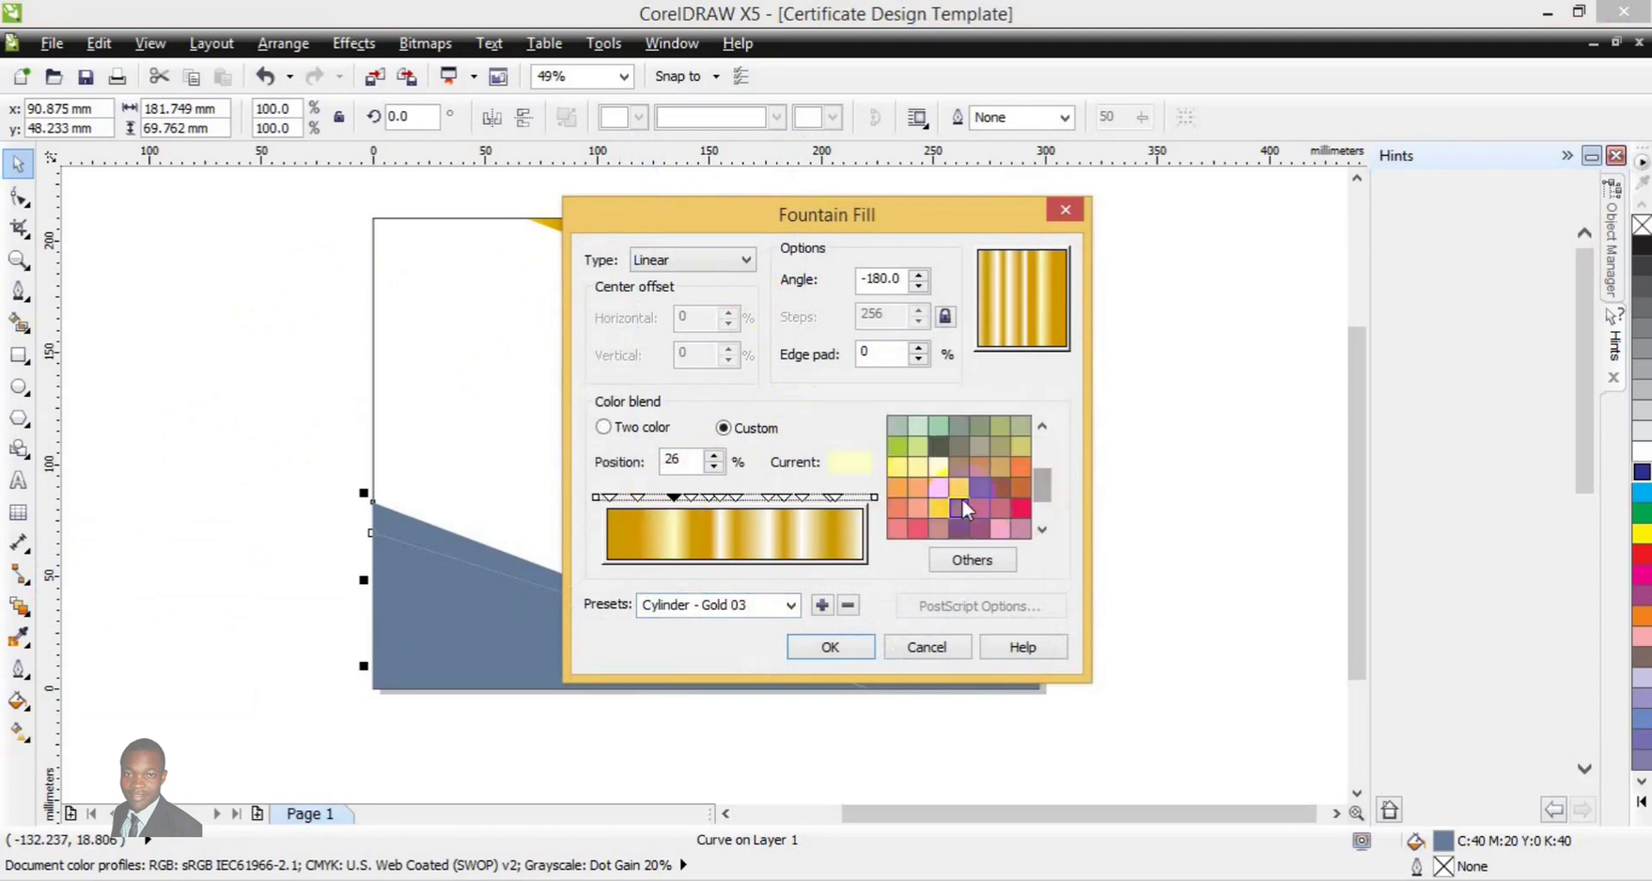
left_click(937, 487)
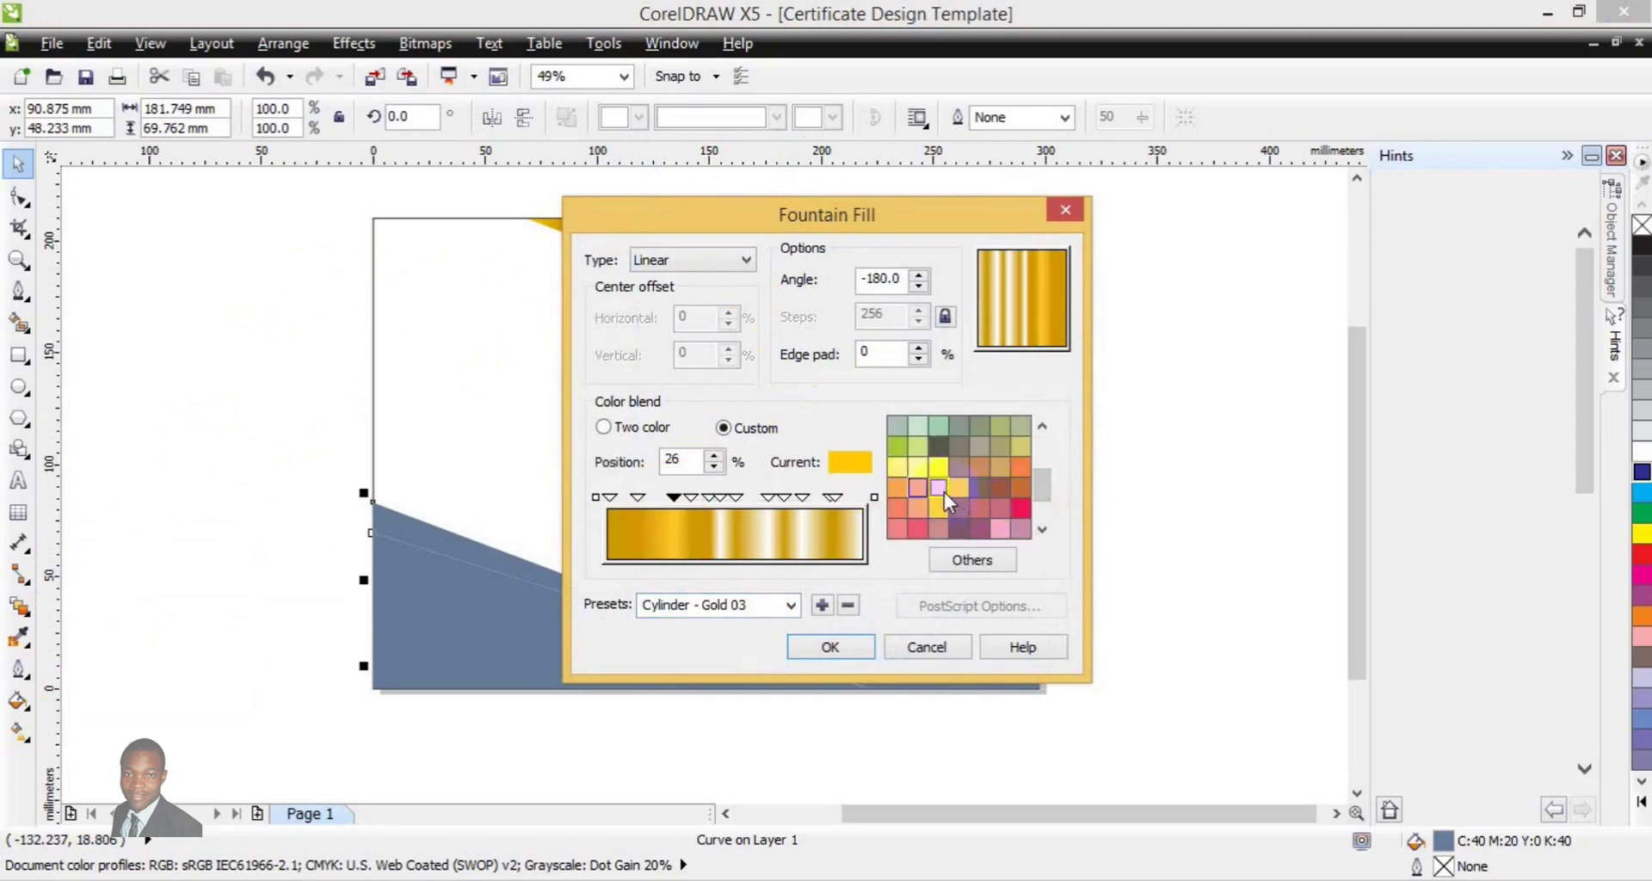
left_click(724, 507)
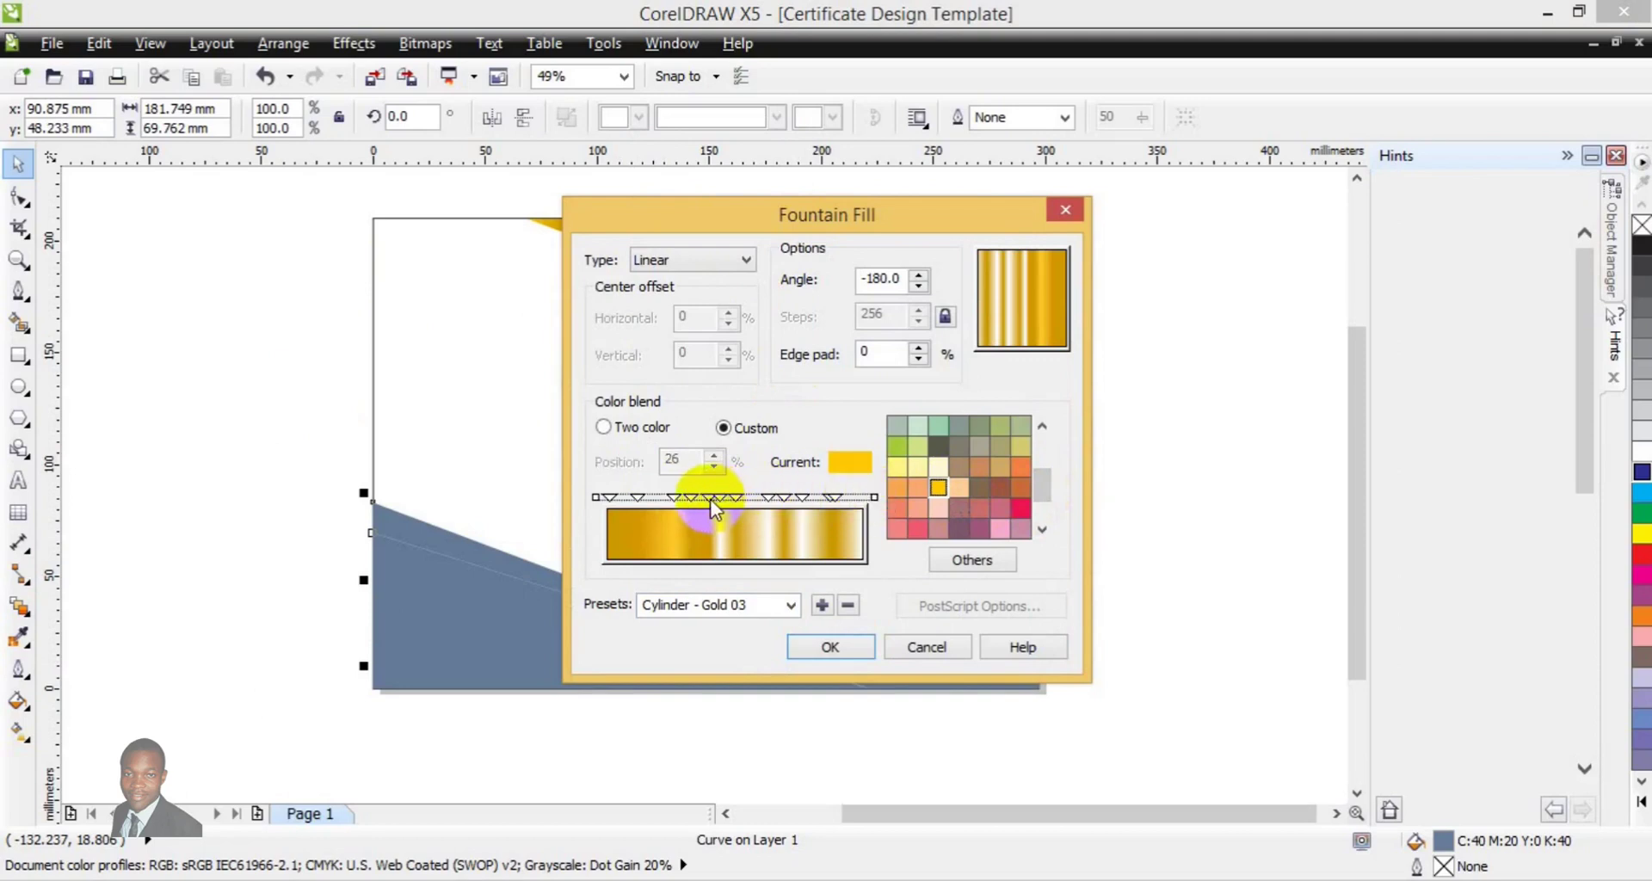
double_click(717, 497)
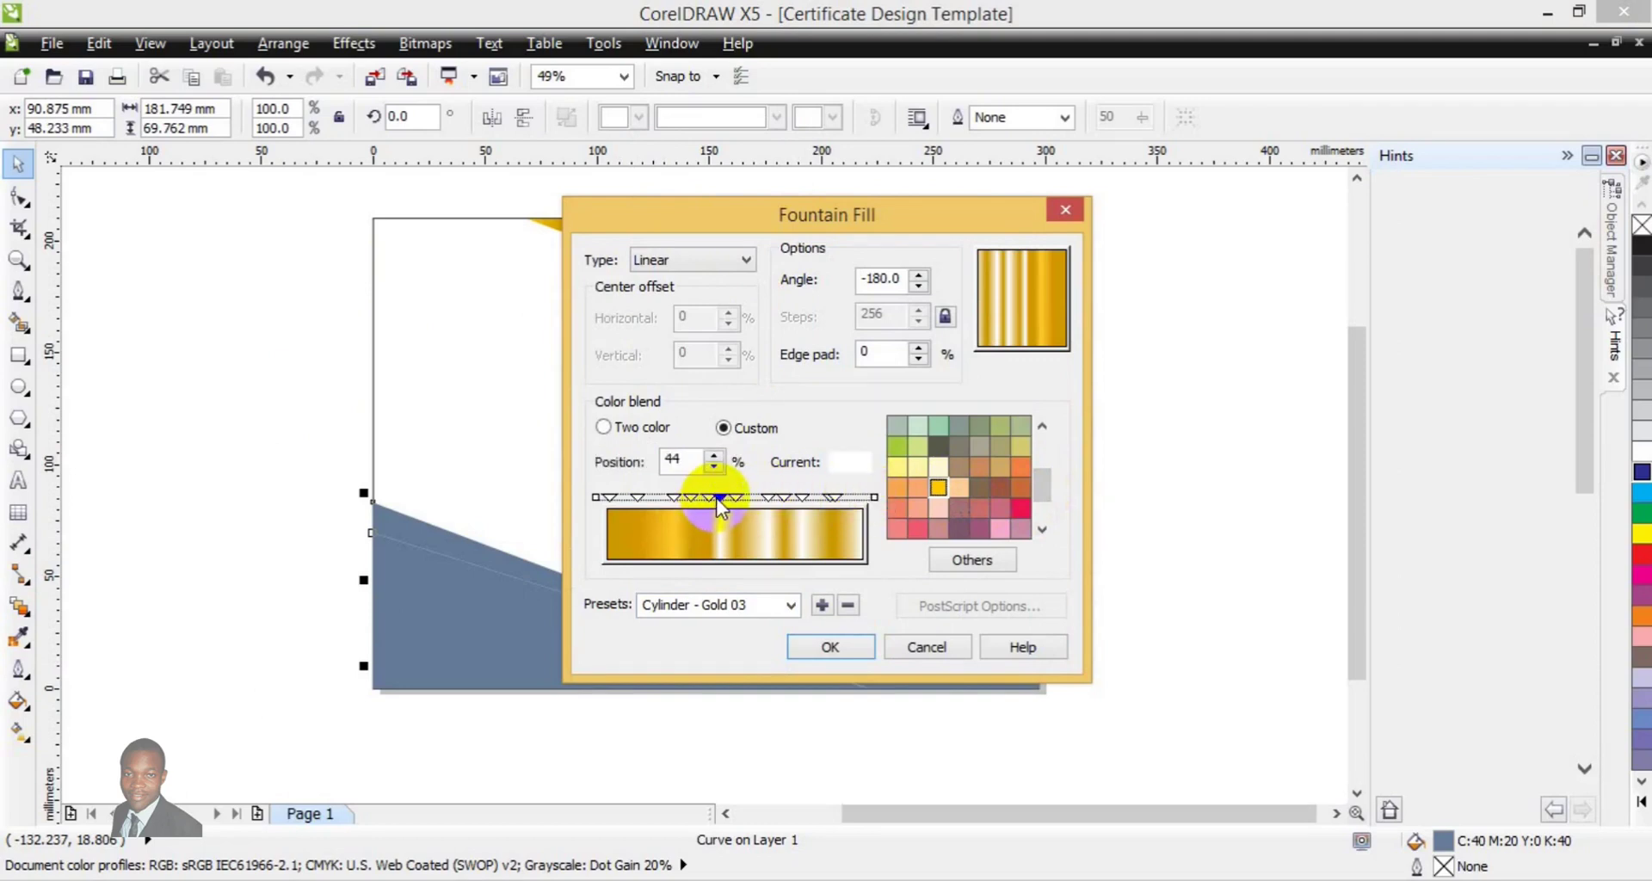
left_click(937, 487)
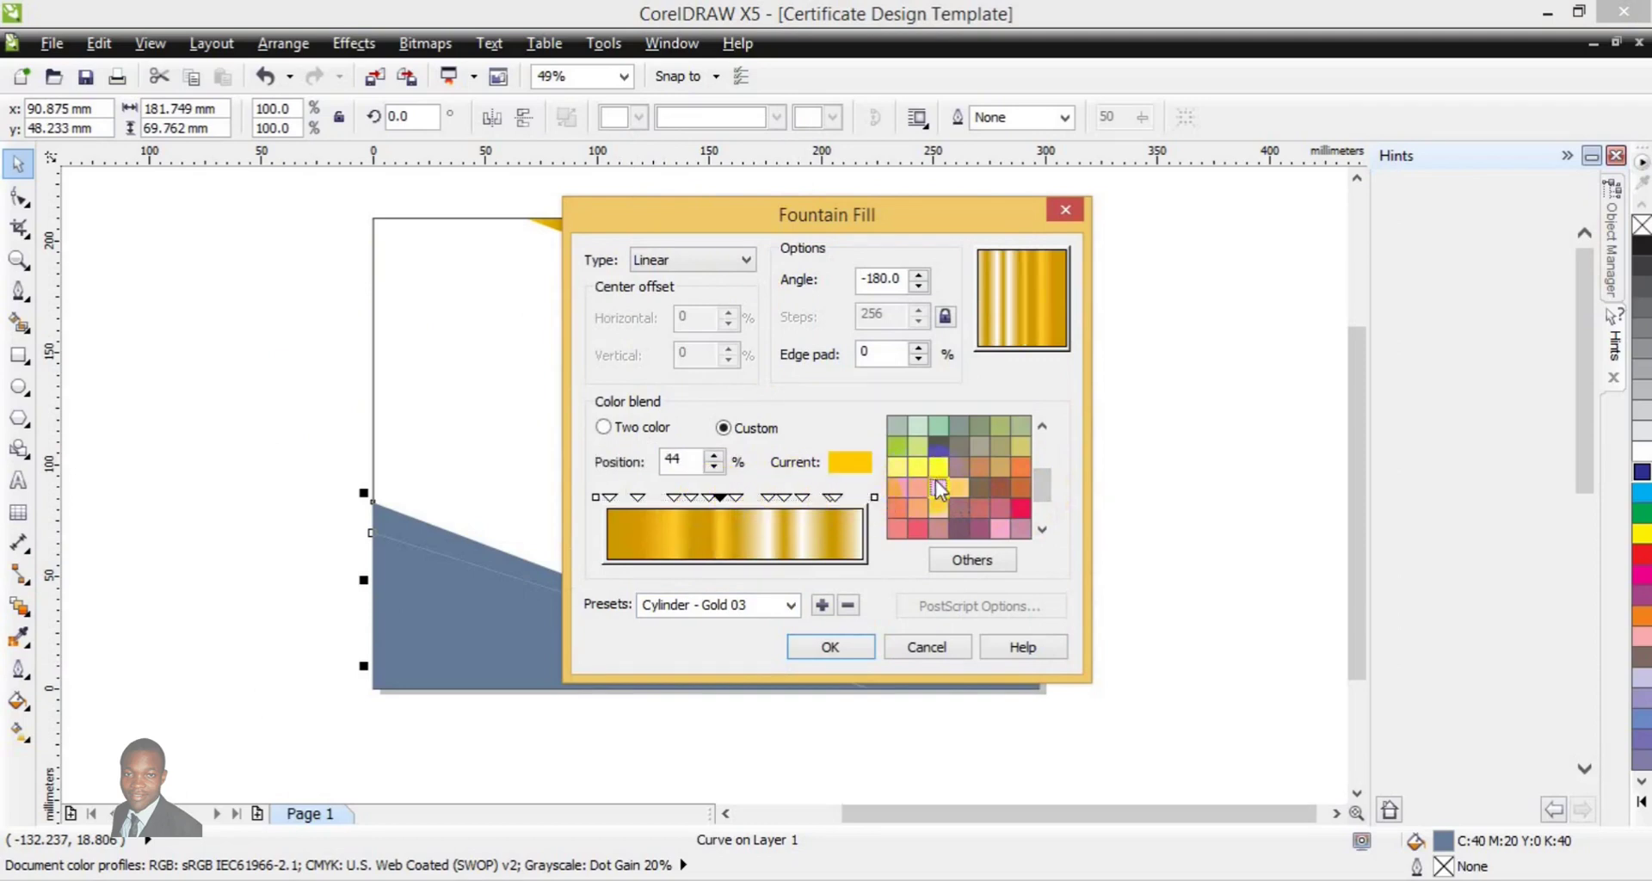
double_click(768, 497)
left_click(935, 487)
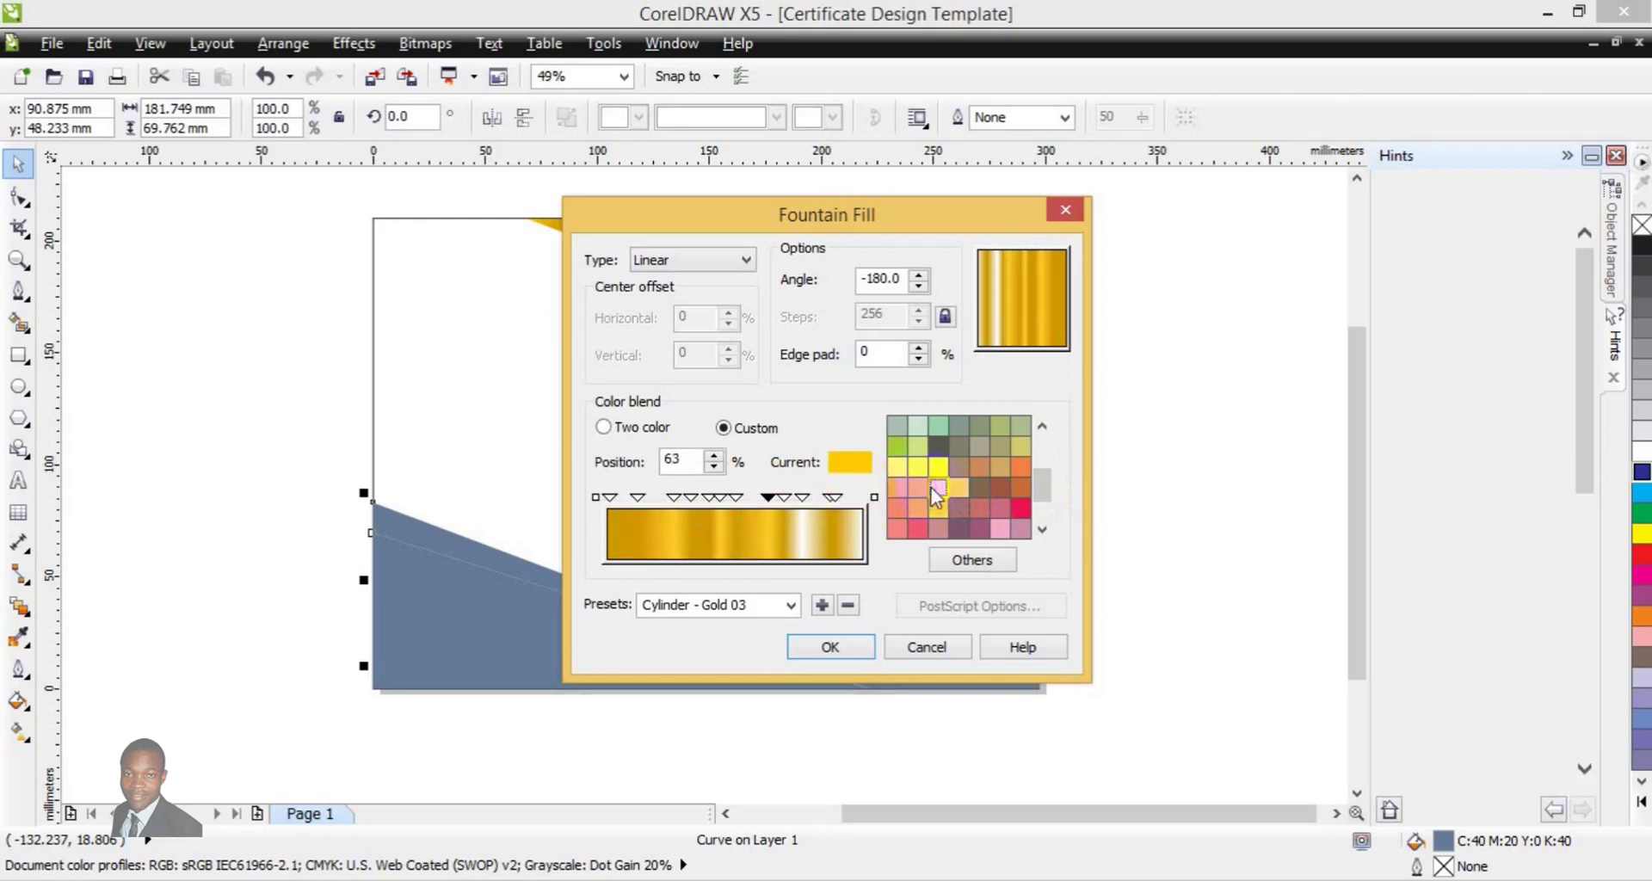
double_click(805, 497)
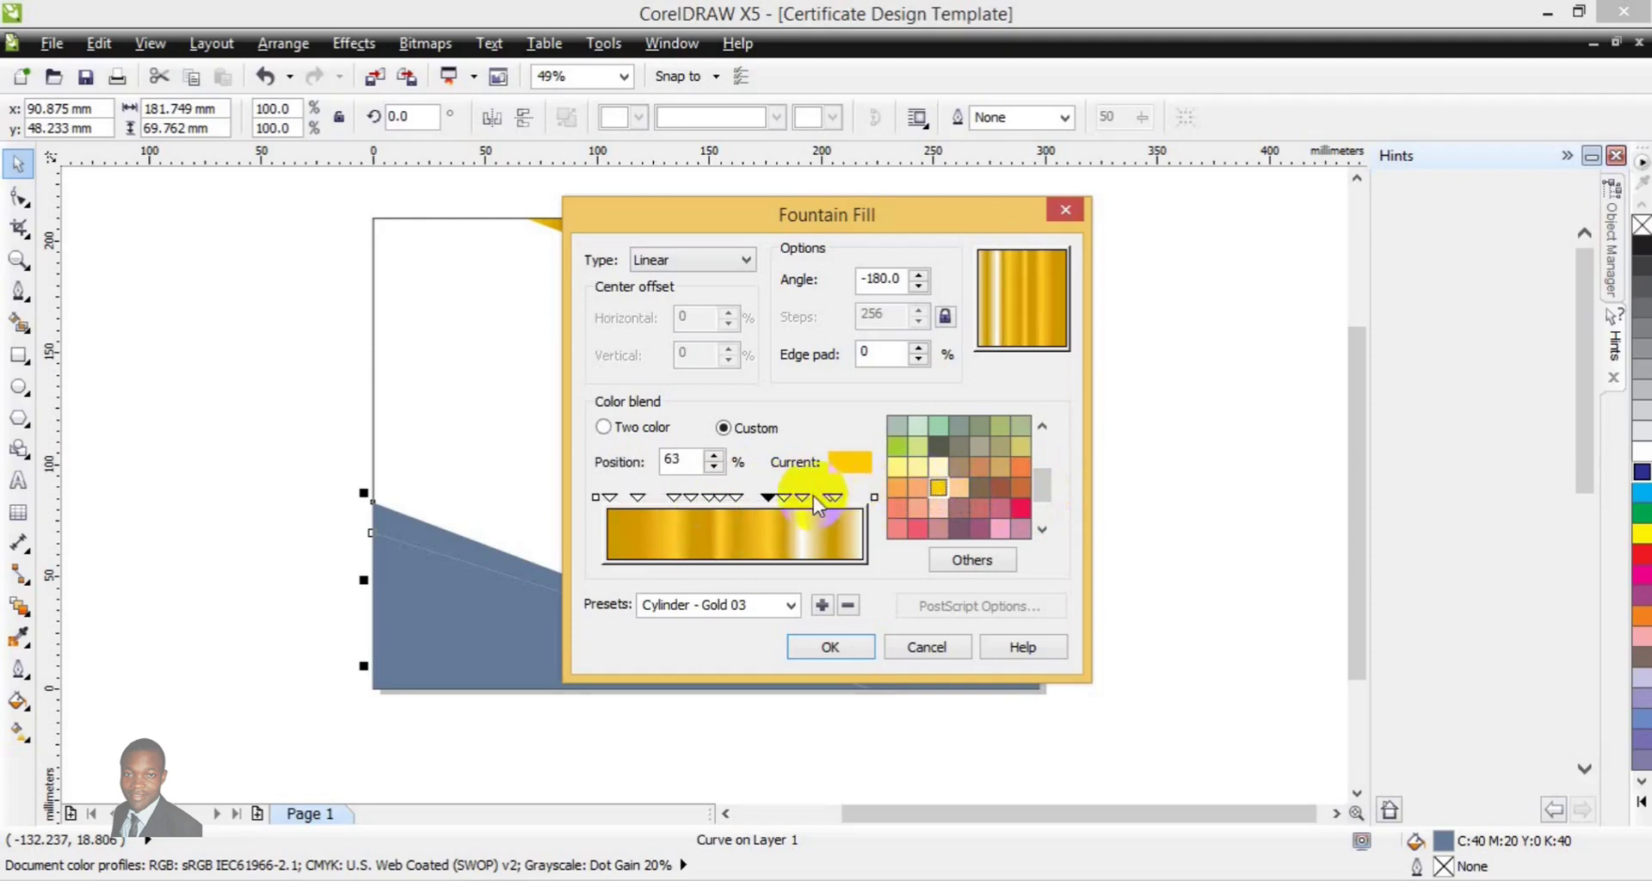
left_click(937, 486)
left_click(874, 497)
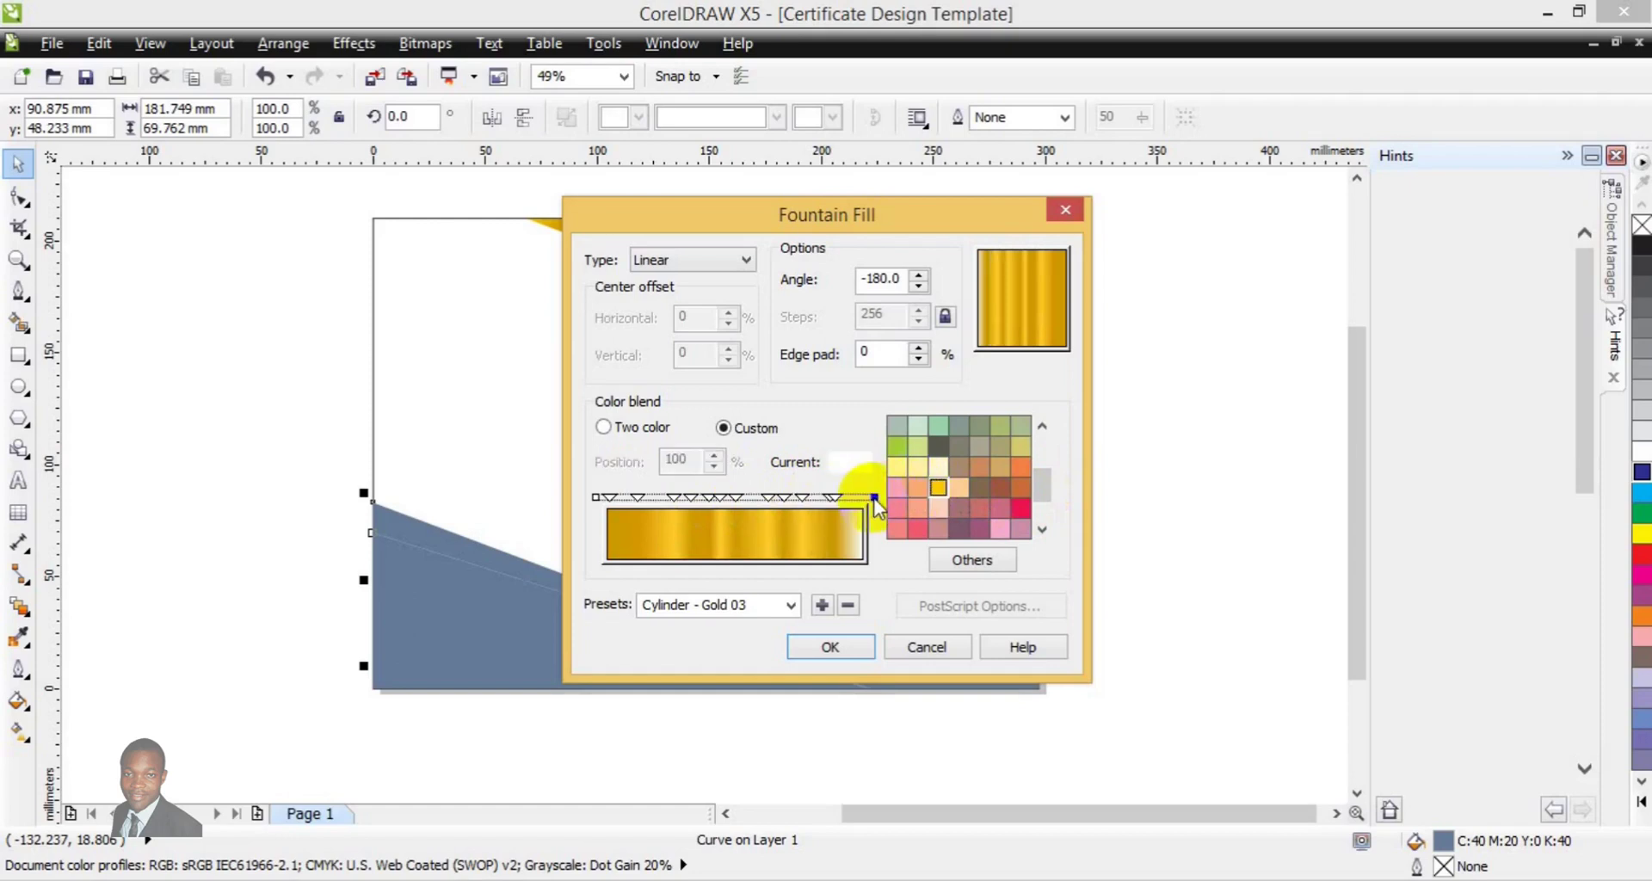
left_click(938, 487)
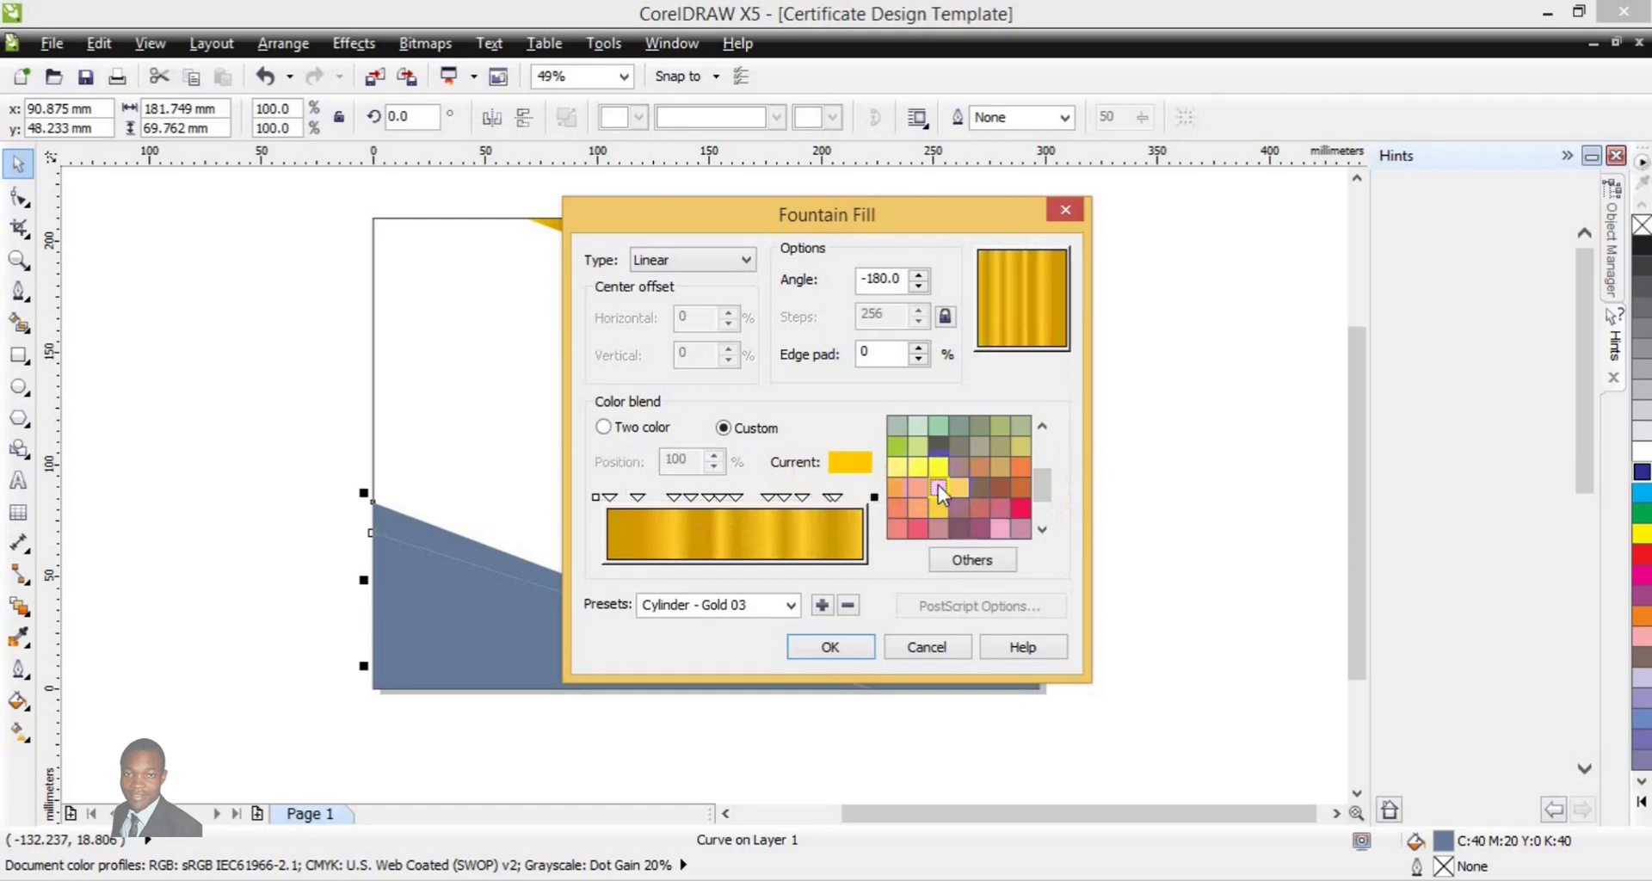
left_click(830, 646)
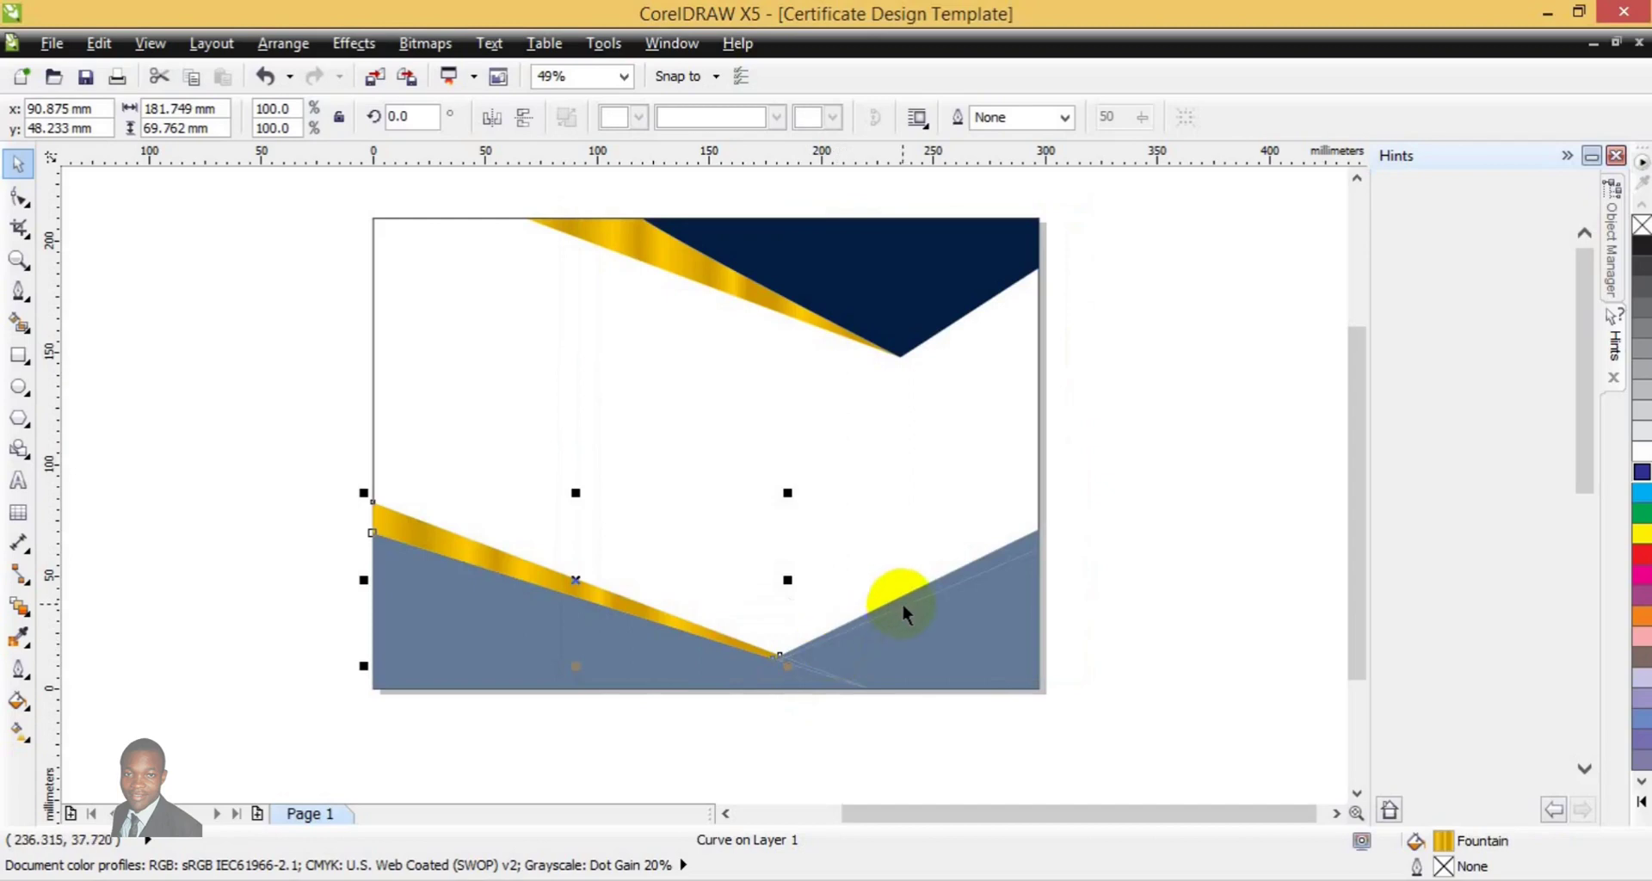
Give the lower-right stripe a fountain fill with the Cylinder - Gold 03 preset
left_click(895, 598)
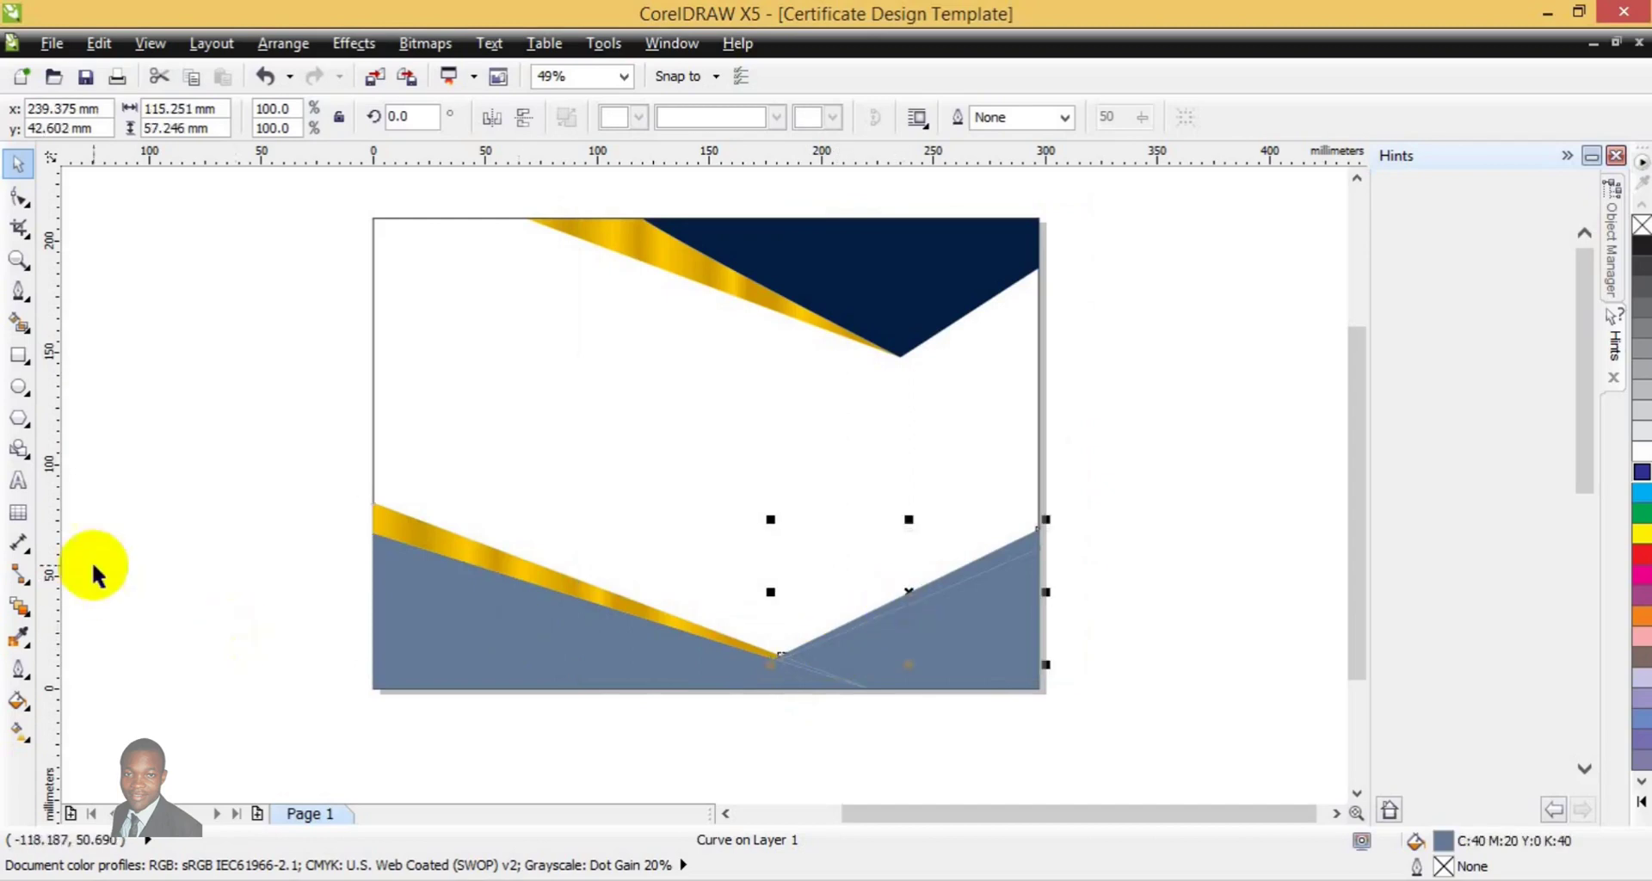
left_click(18, 698)
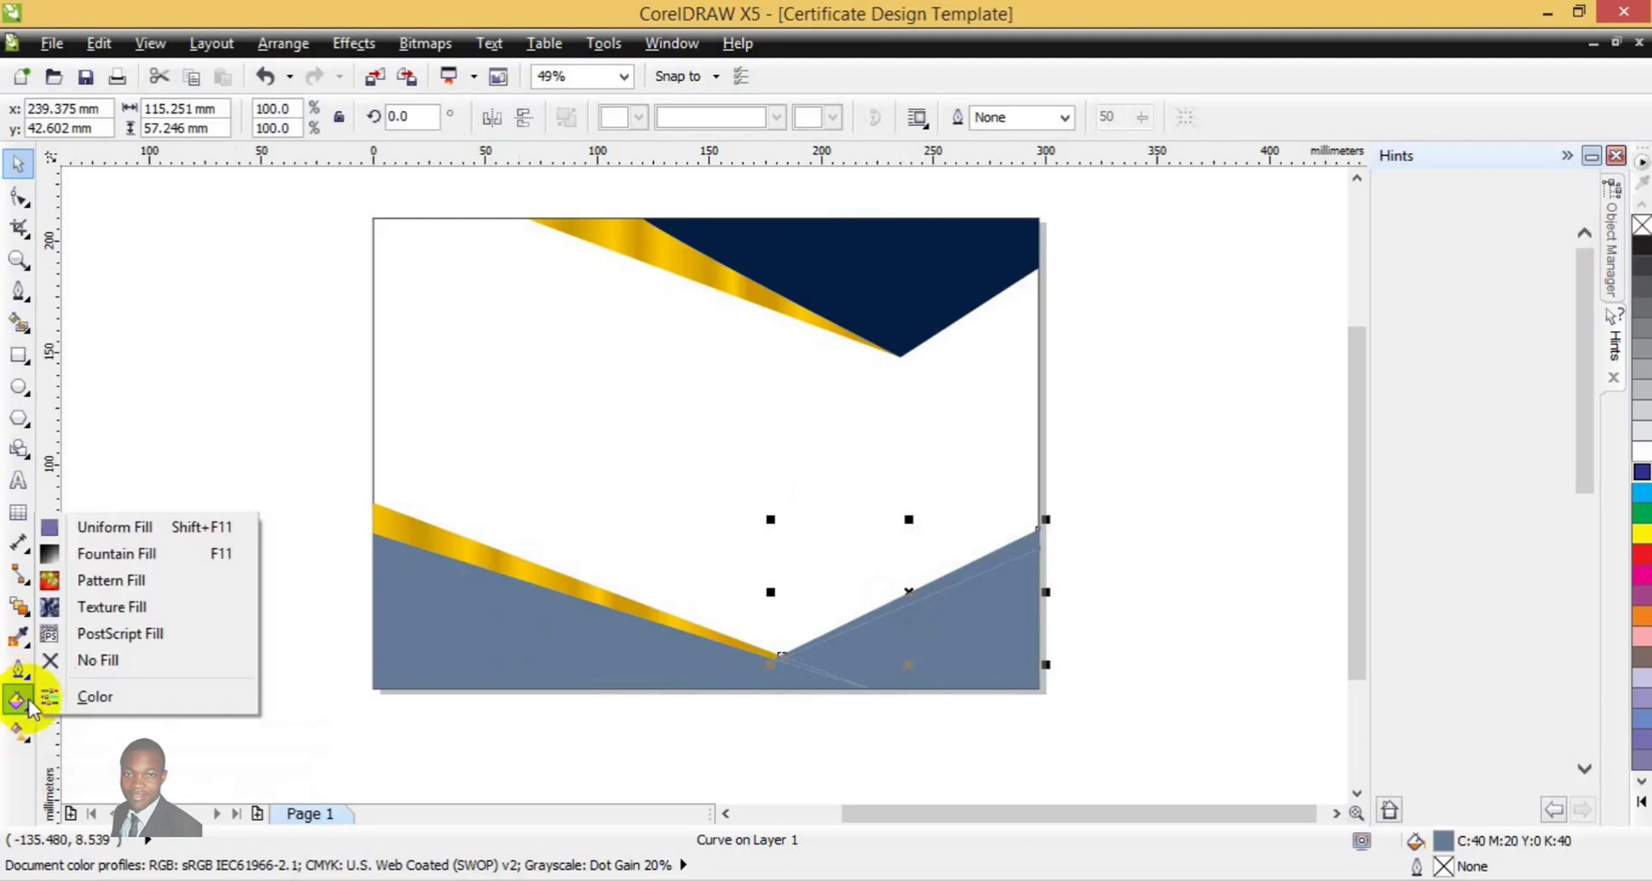
left_click(112, 555)
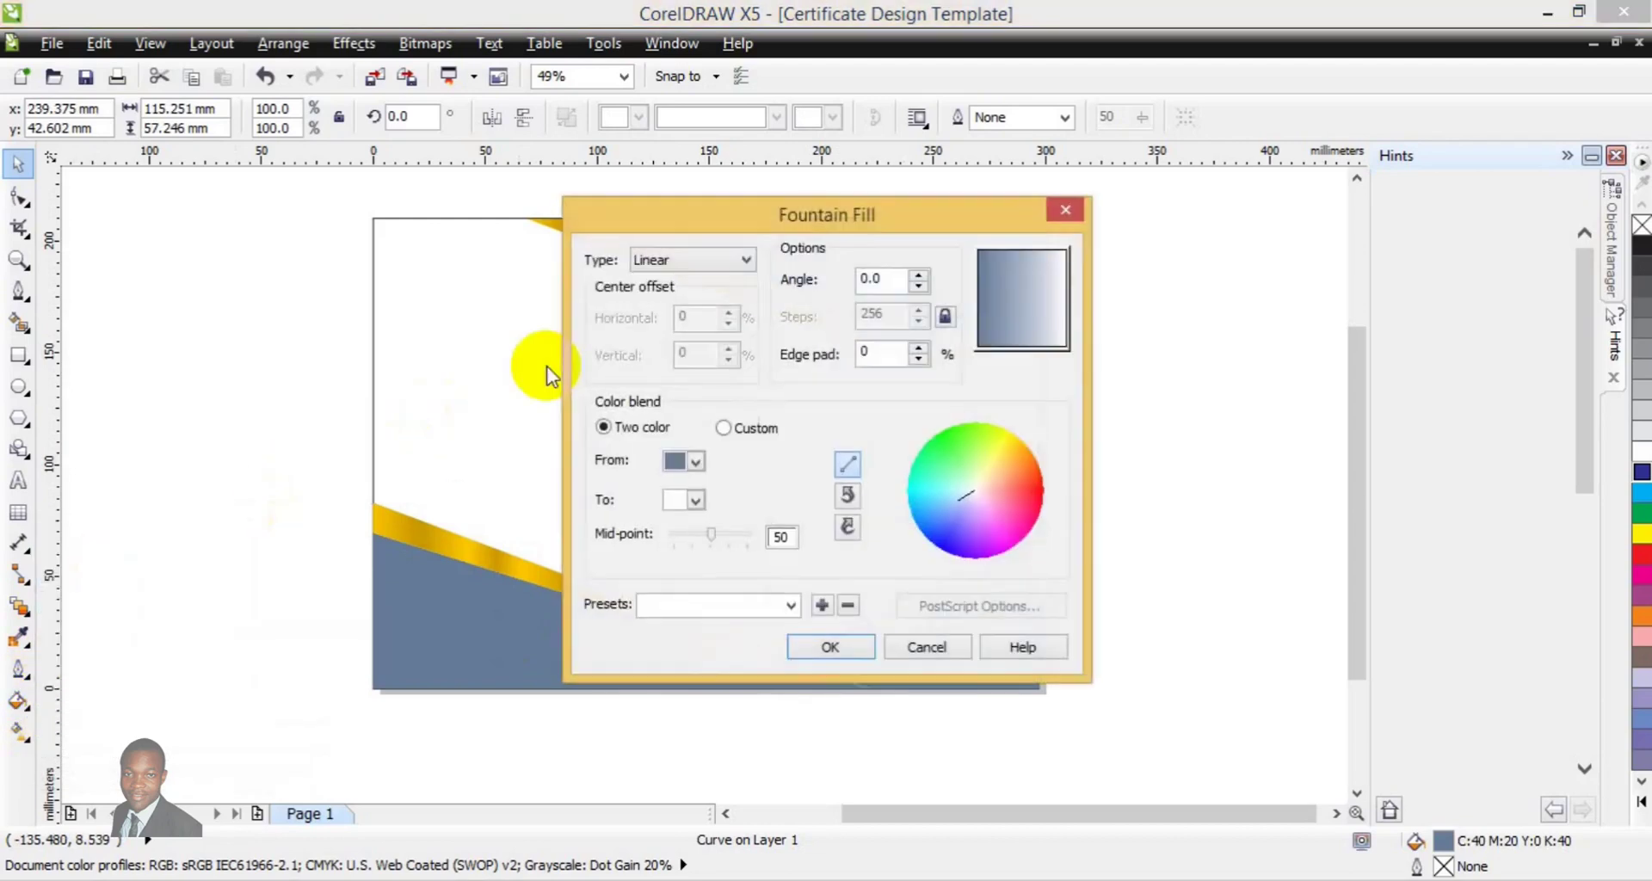
left_click(790, 605)
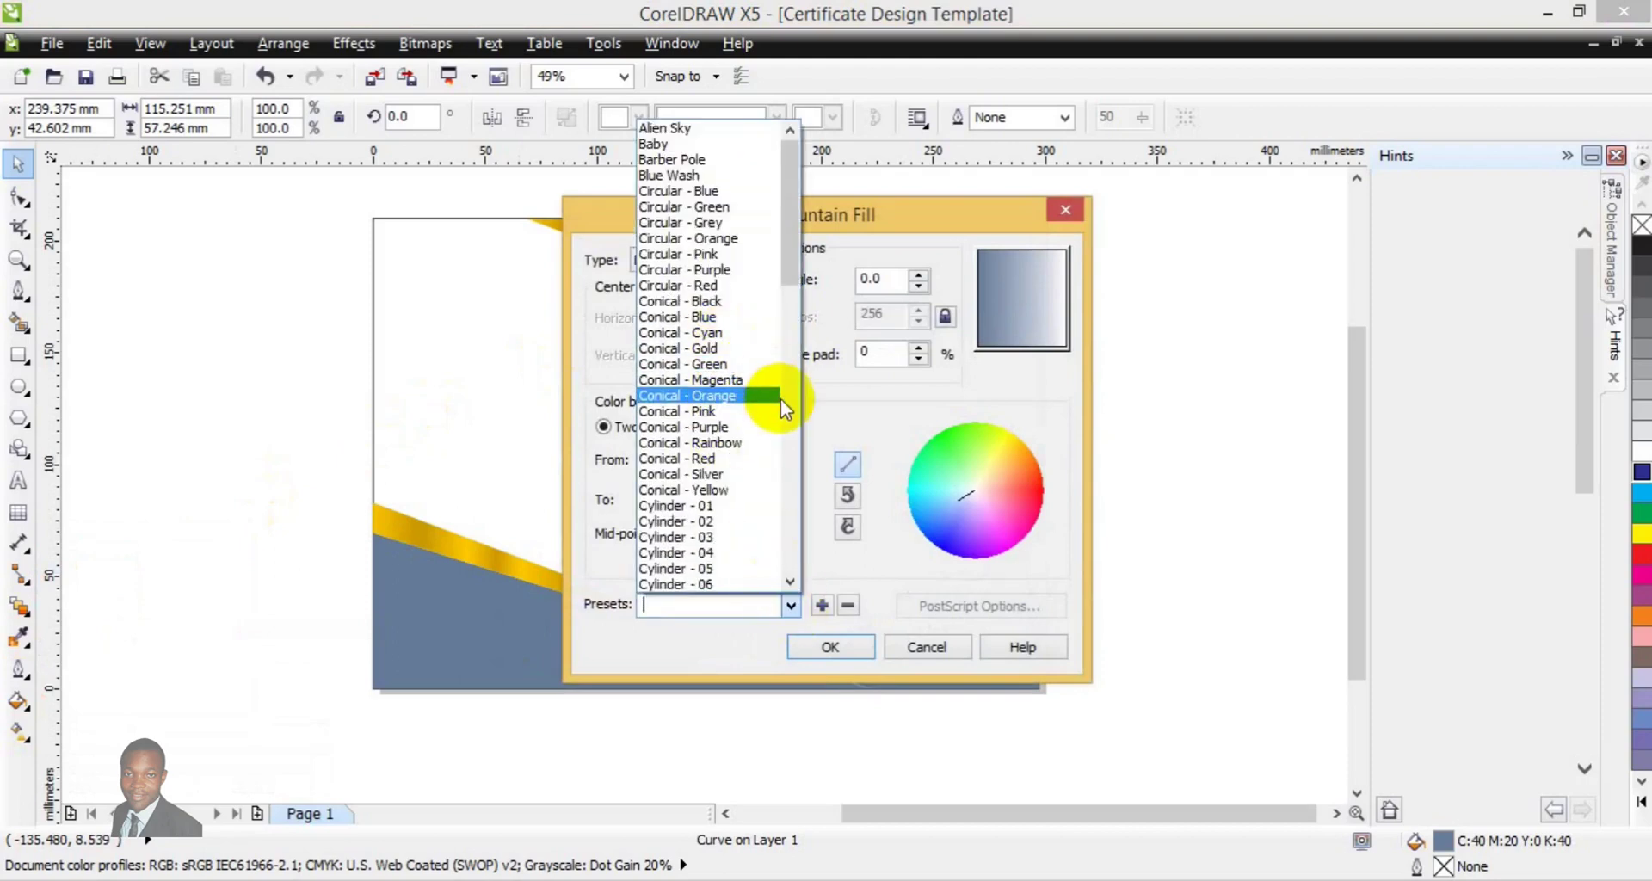
left_click(790, 413)
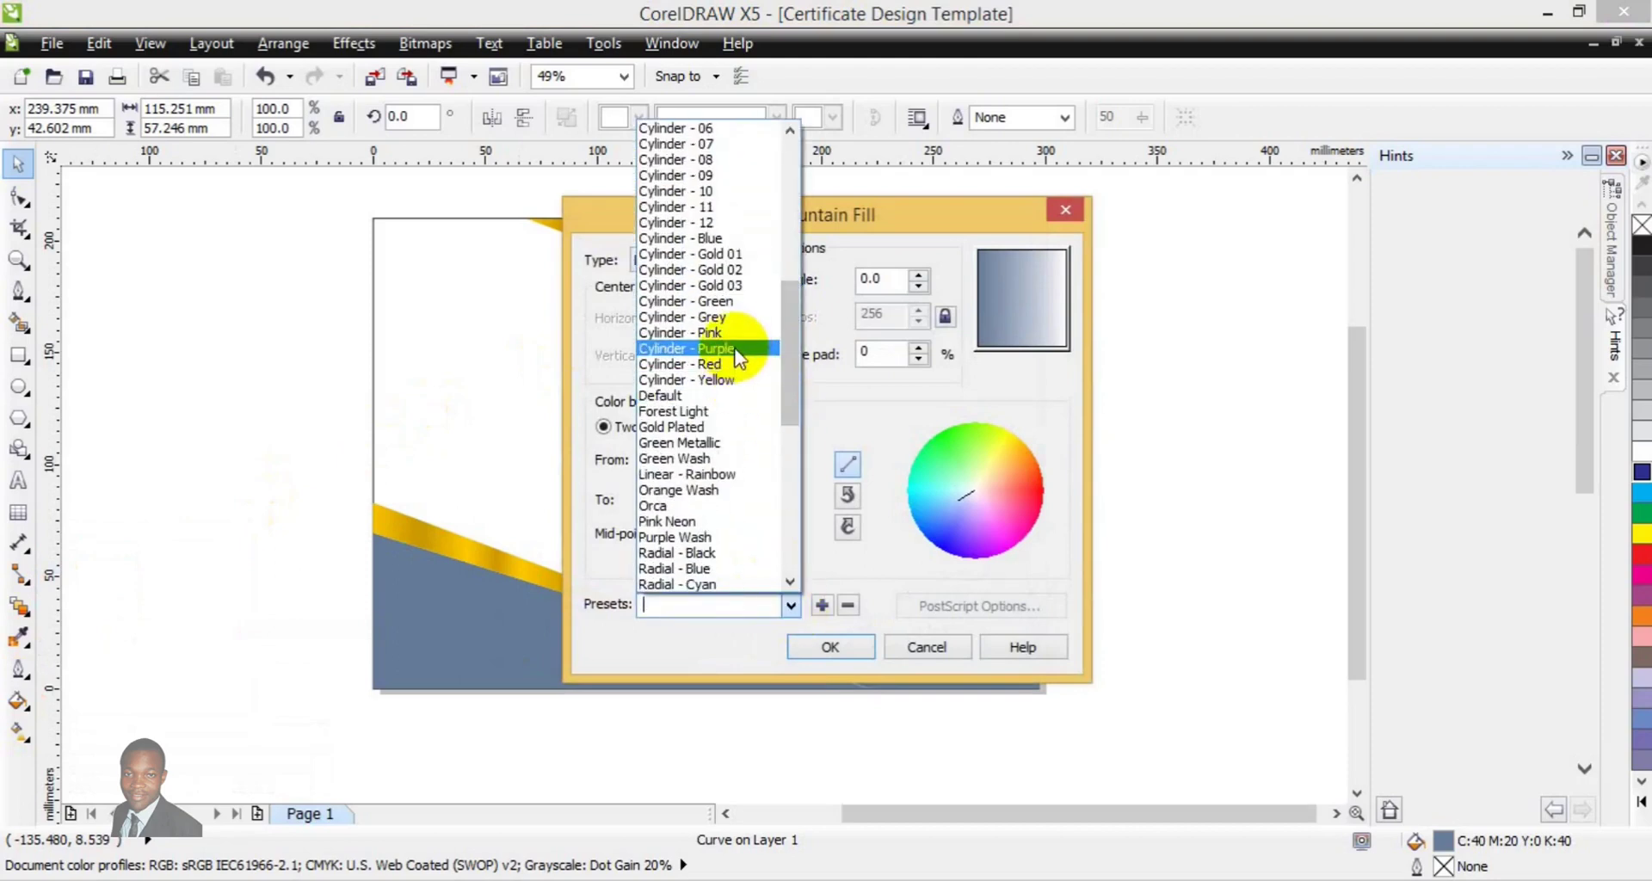
left_click(729, 286)
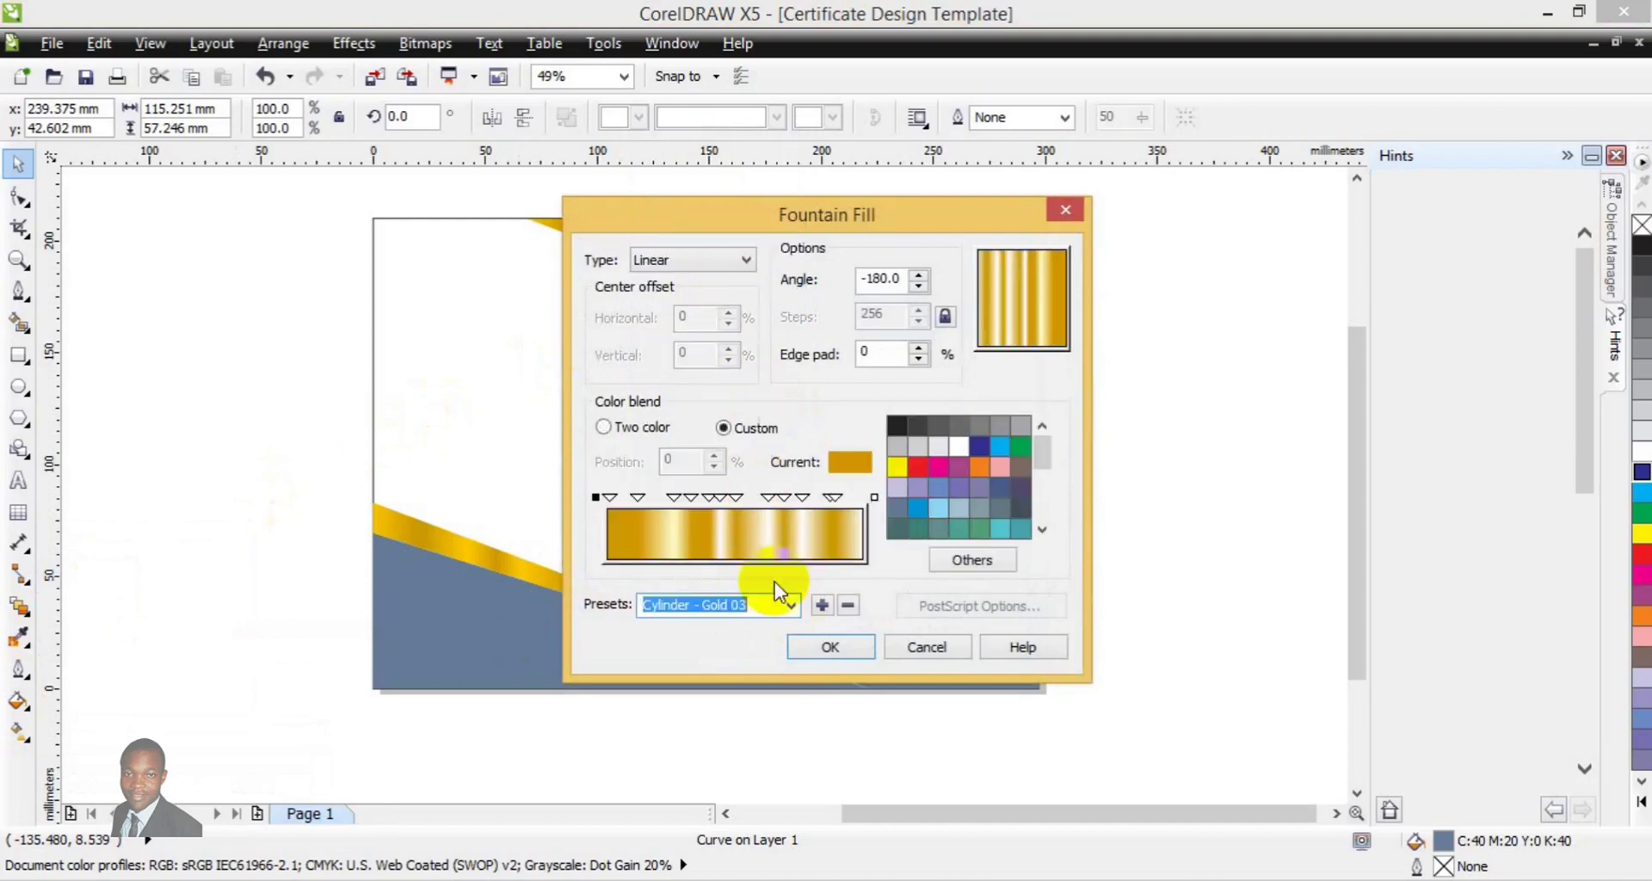
Turn the pale 26%, 44%, 63%, 76% and end stops gold and apply the gradient
left_click(675, 499)
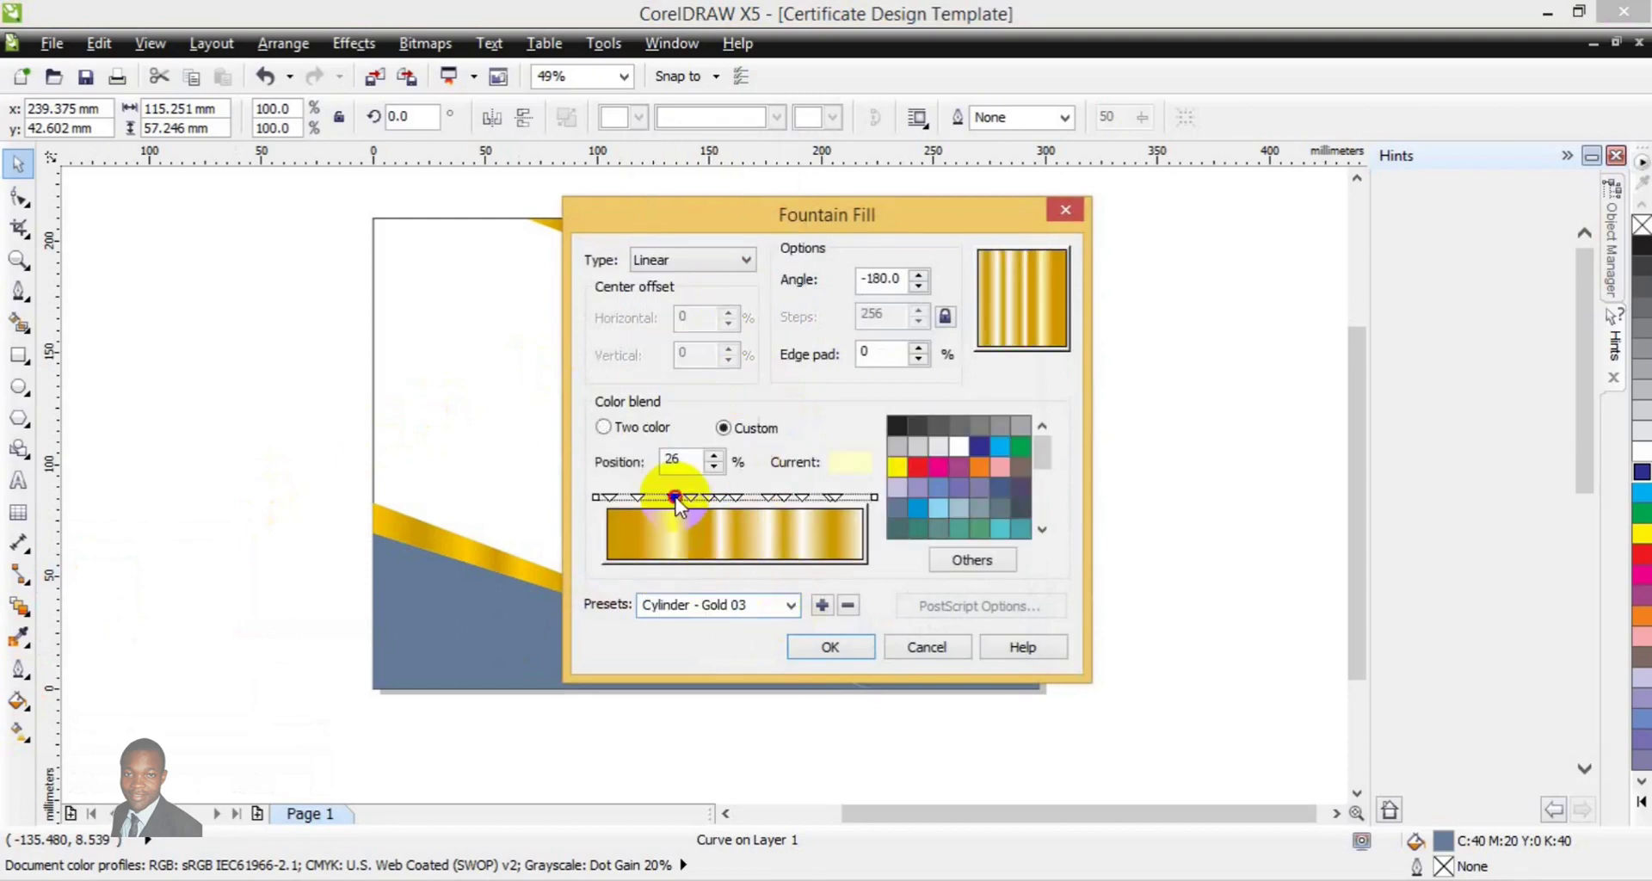
left_click(1039, 515)
left_click_drag(947, 488, 875, 488)
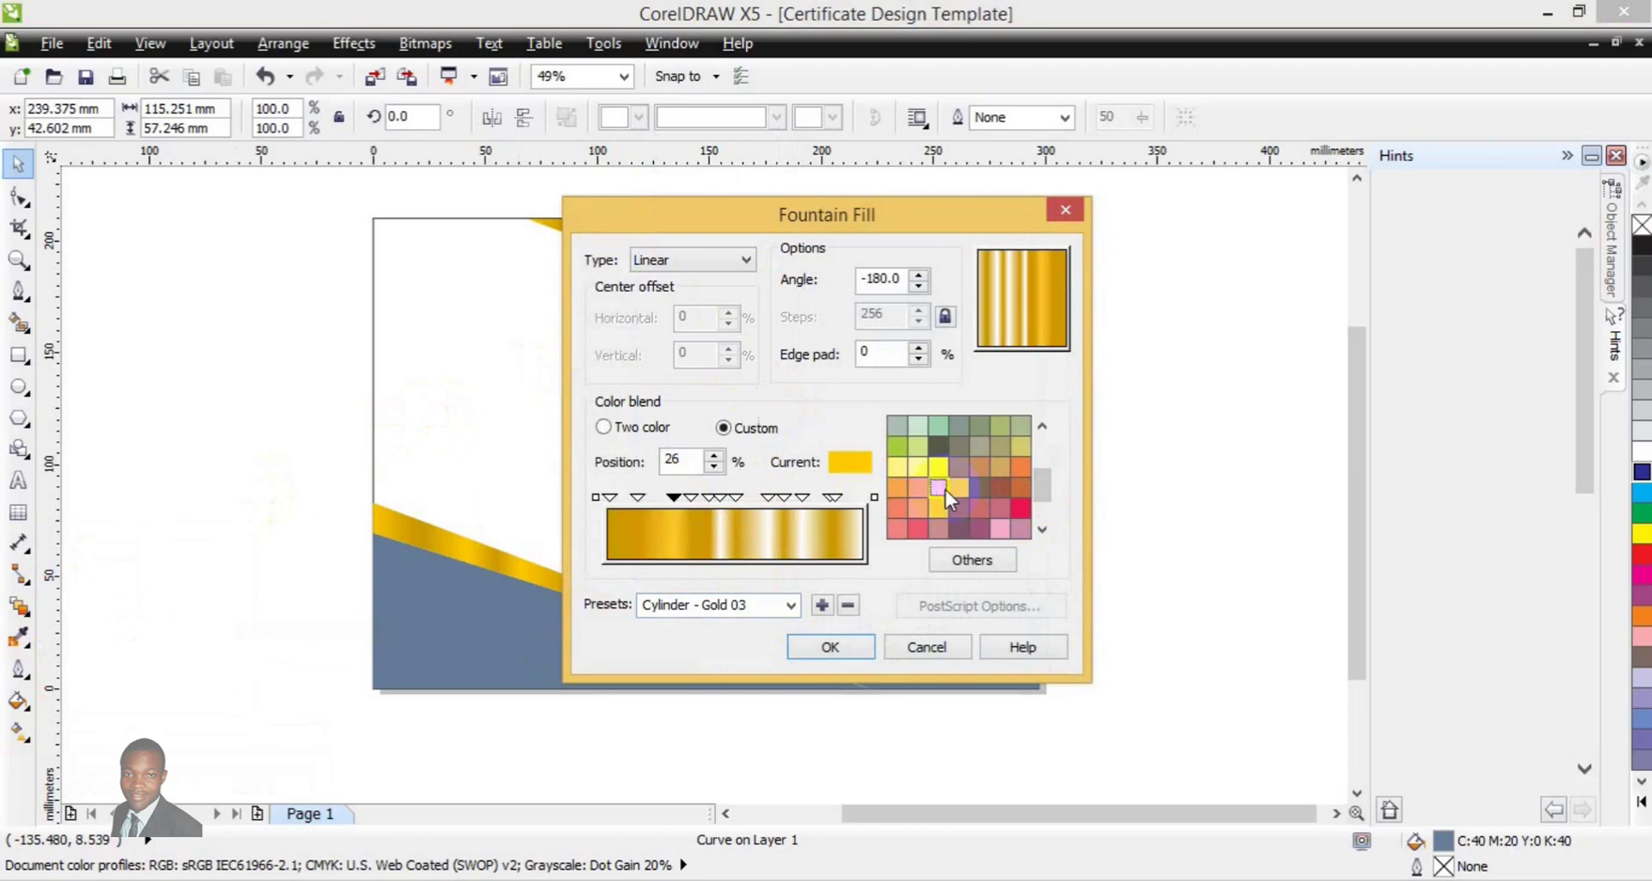
left_click_drag(725, 509, 741, 509)
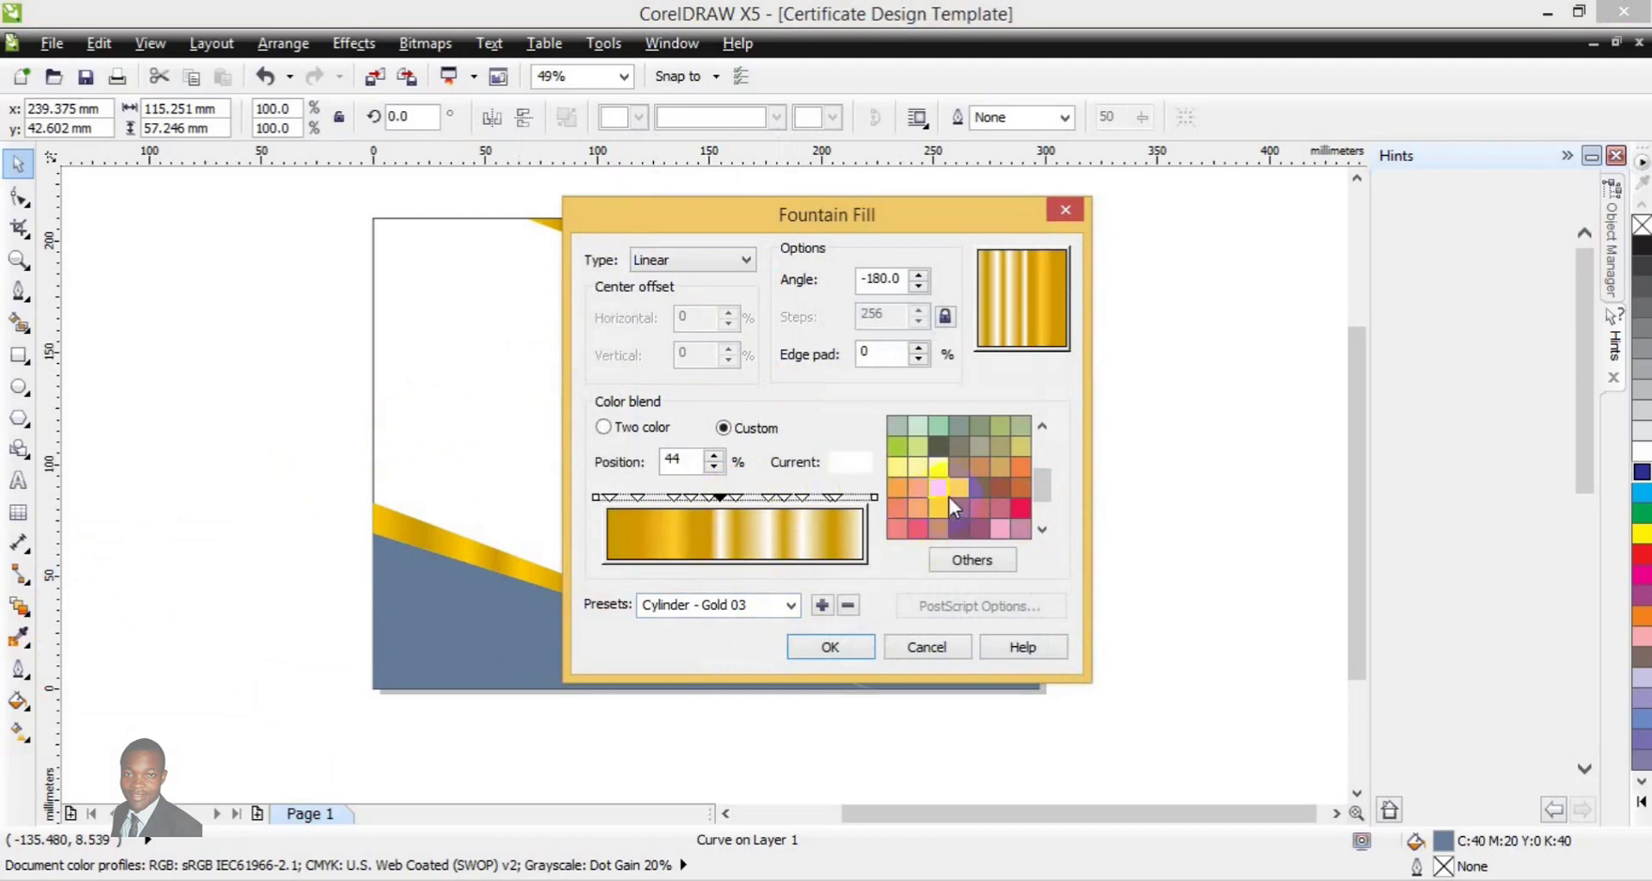
left_click_drag(937, 487, 770, 499)
left_click_drag(938, 486, 789, 505)
left_click(800, 497)
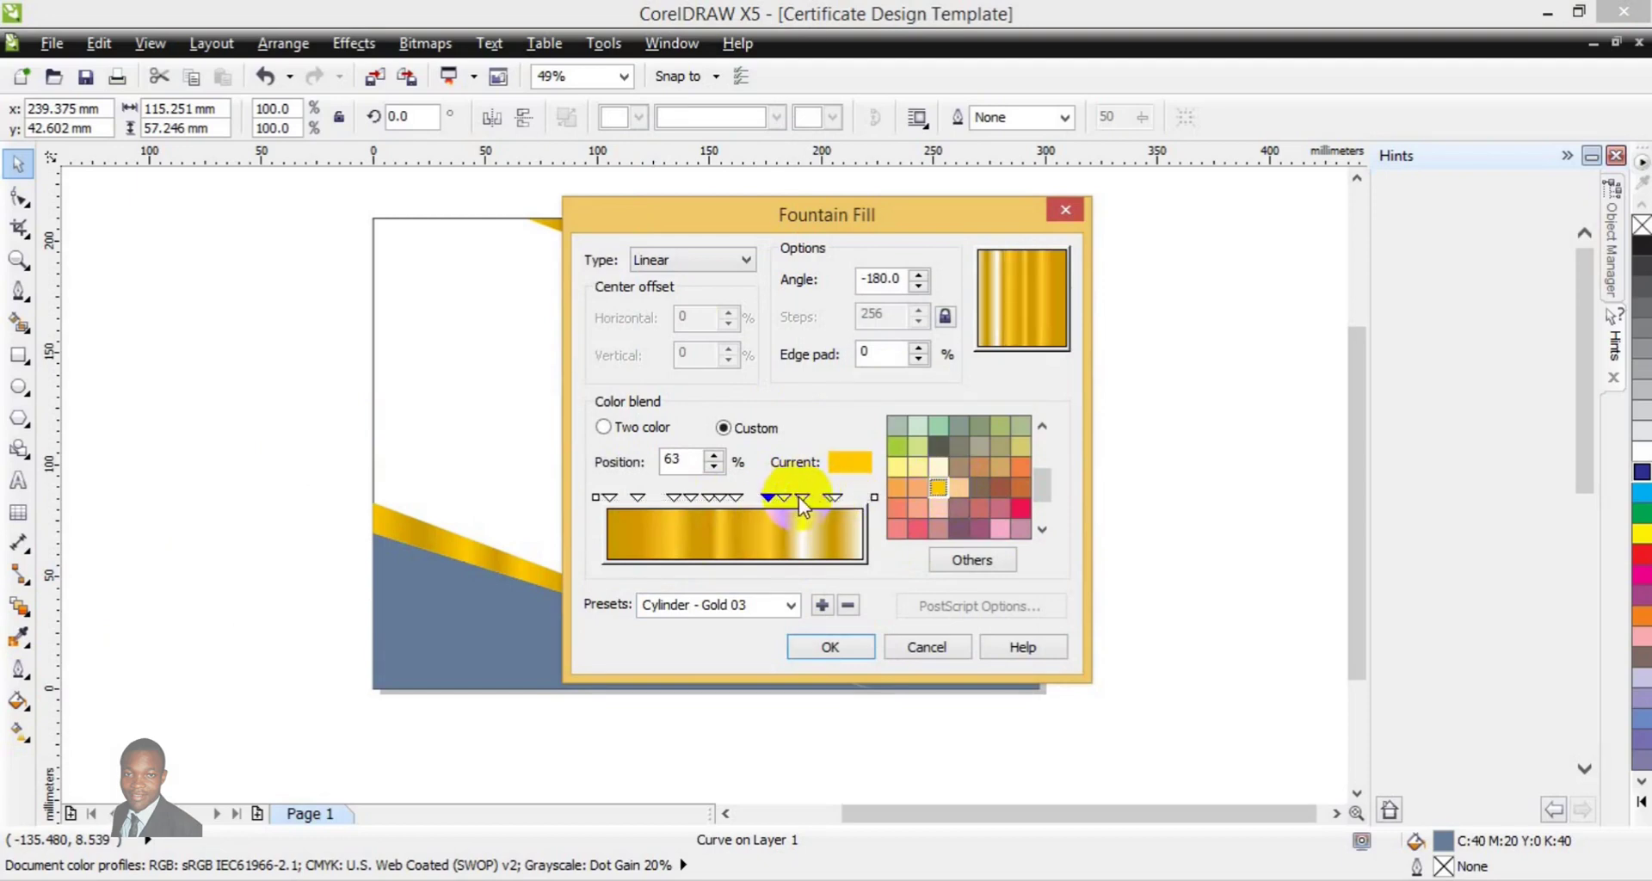
left_click(940, 487)
left_click(875, 498)
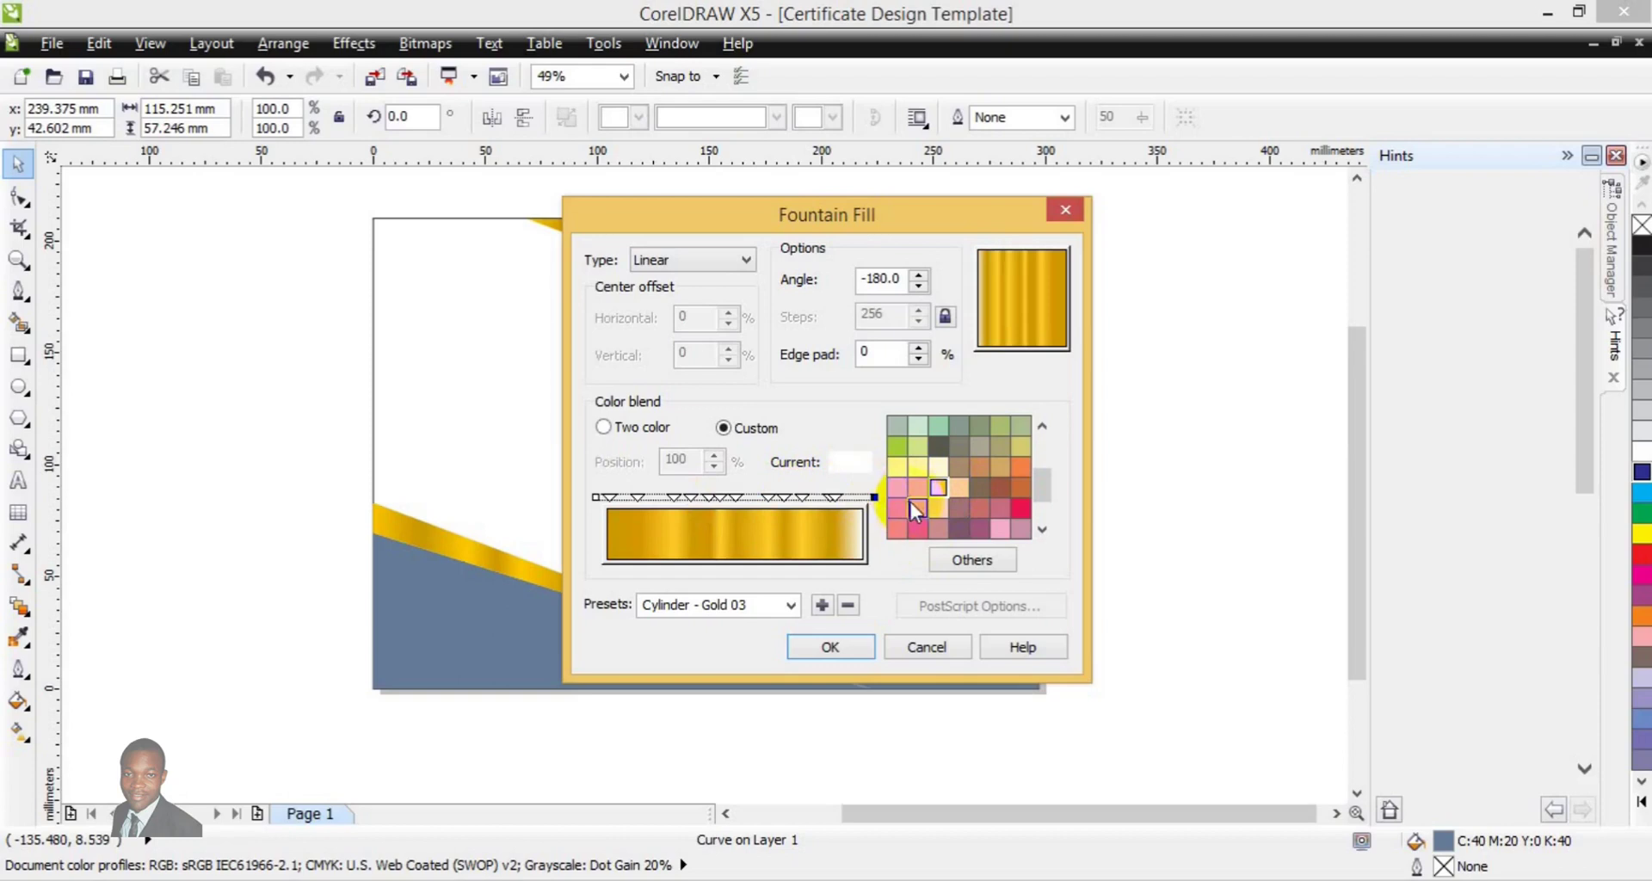
left_click(935, 487)
left_click(829, 647)
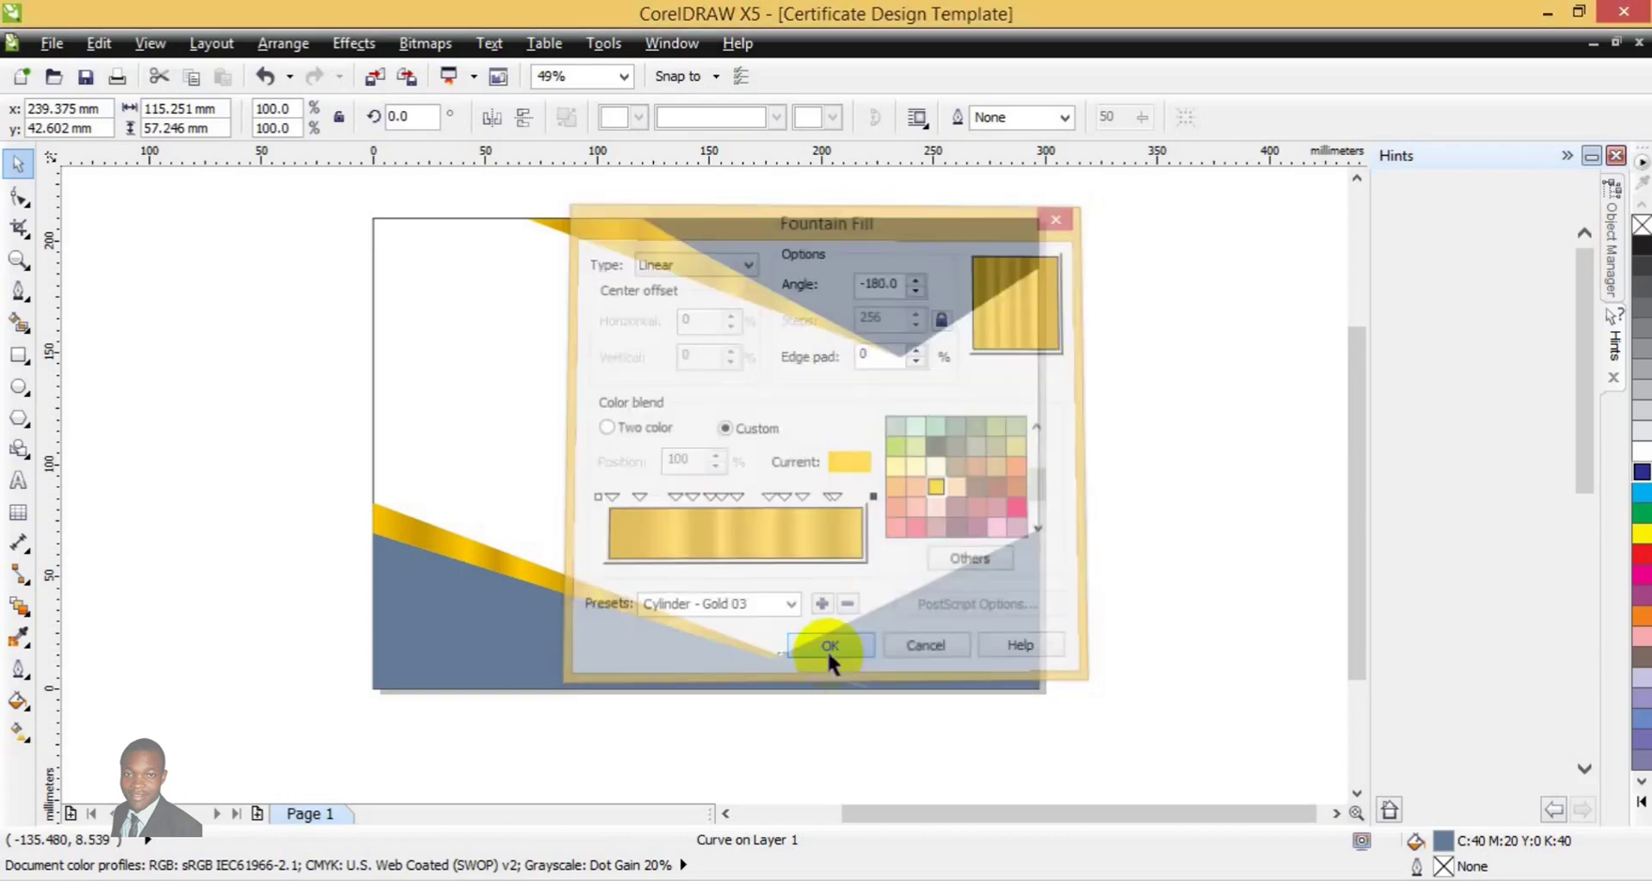
Fill the bottom-left shape and lower-right triangle navy C:100 M:85 Y:37 K:53, then deselect
left_click(1123, 557)
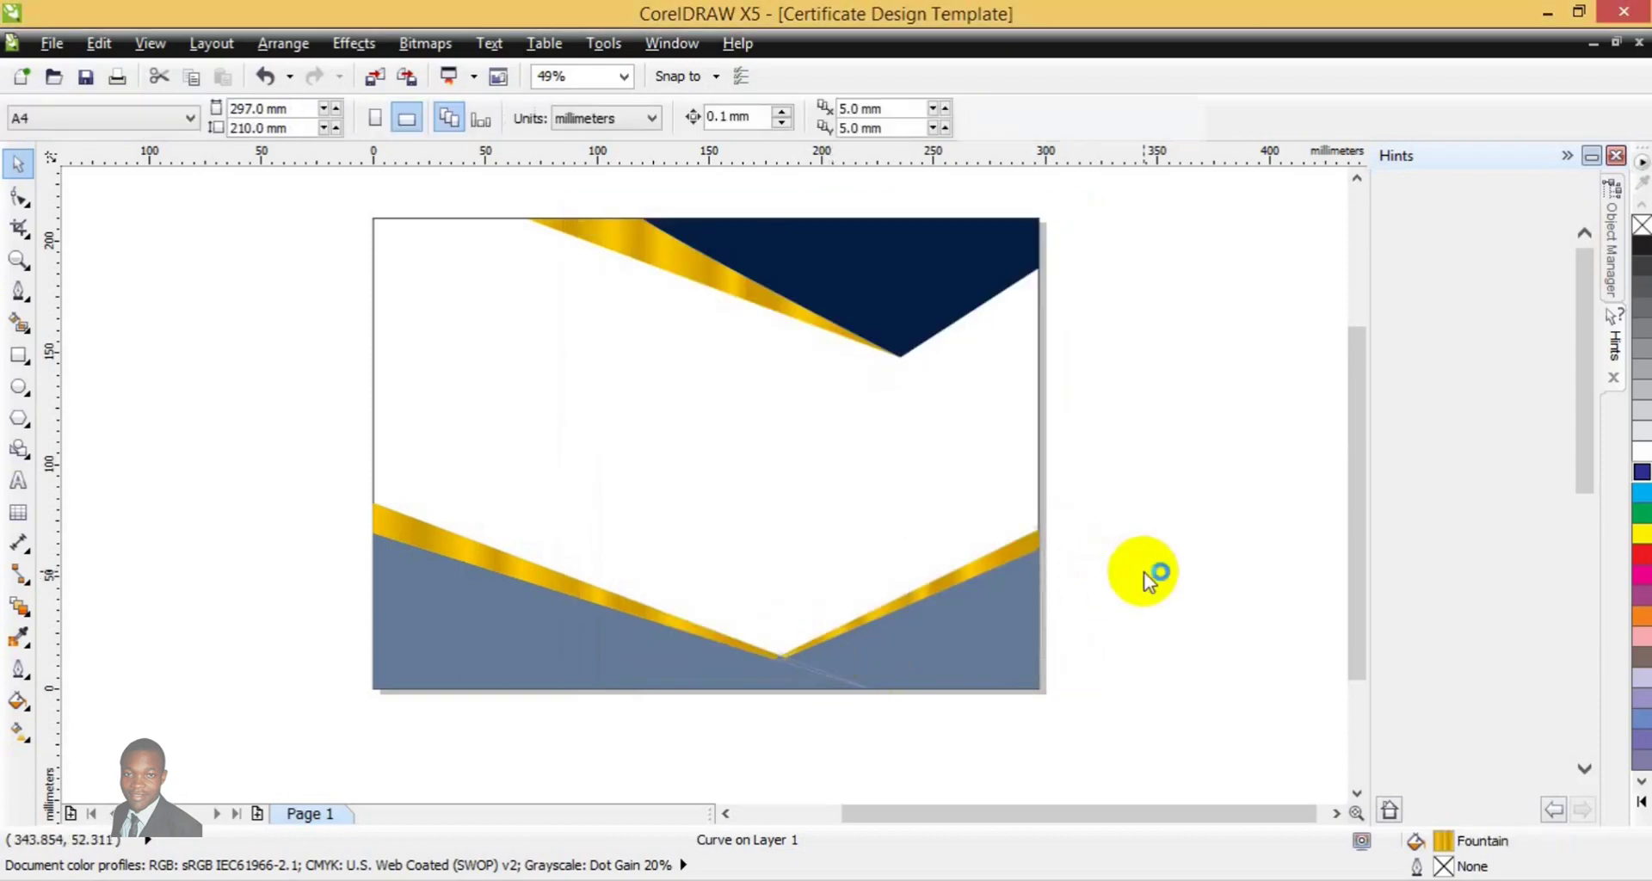
left_click(922, 331)
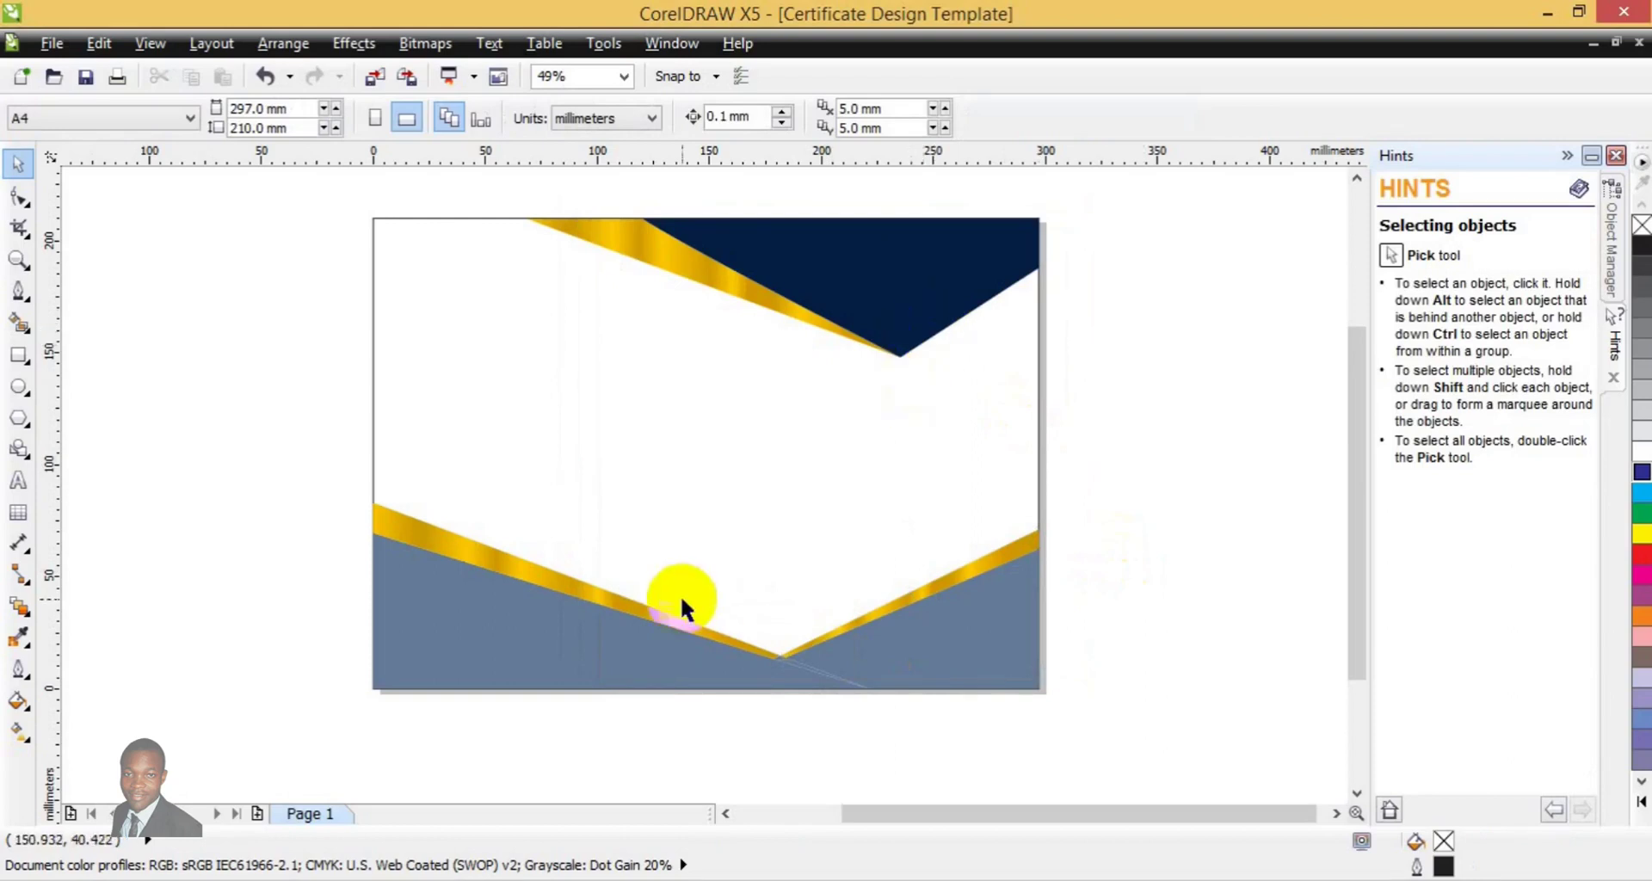
left_click(561, 638)
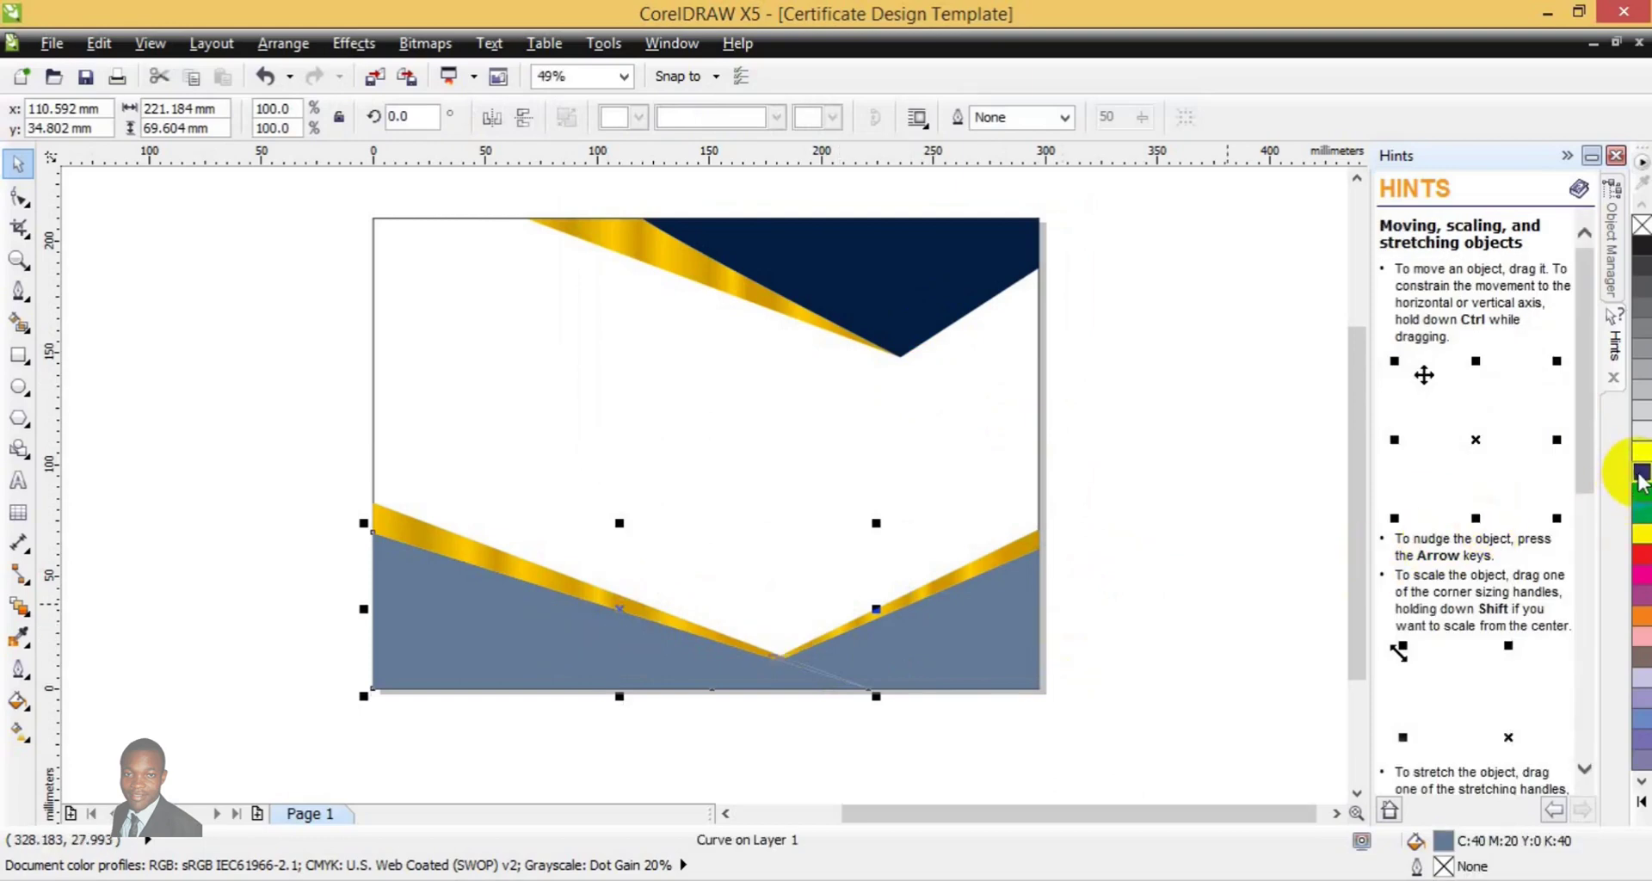
left_click_drag(1639, 482, 1617, 483)
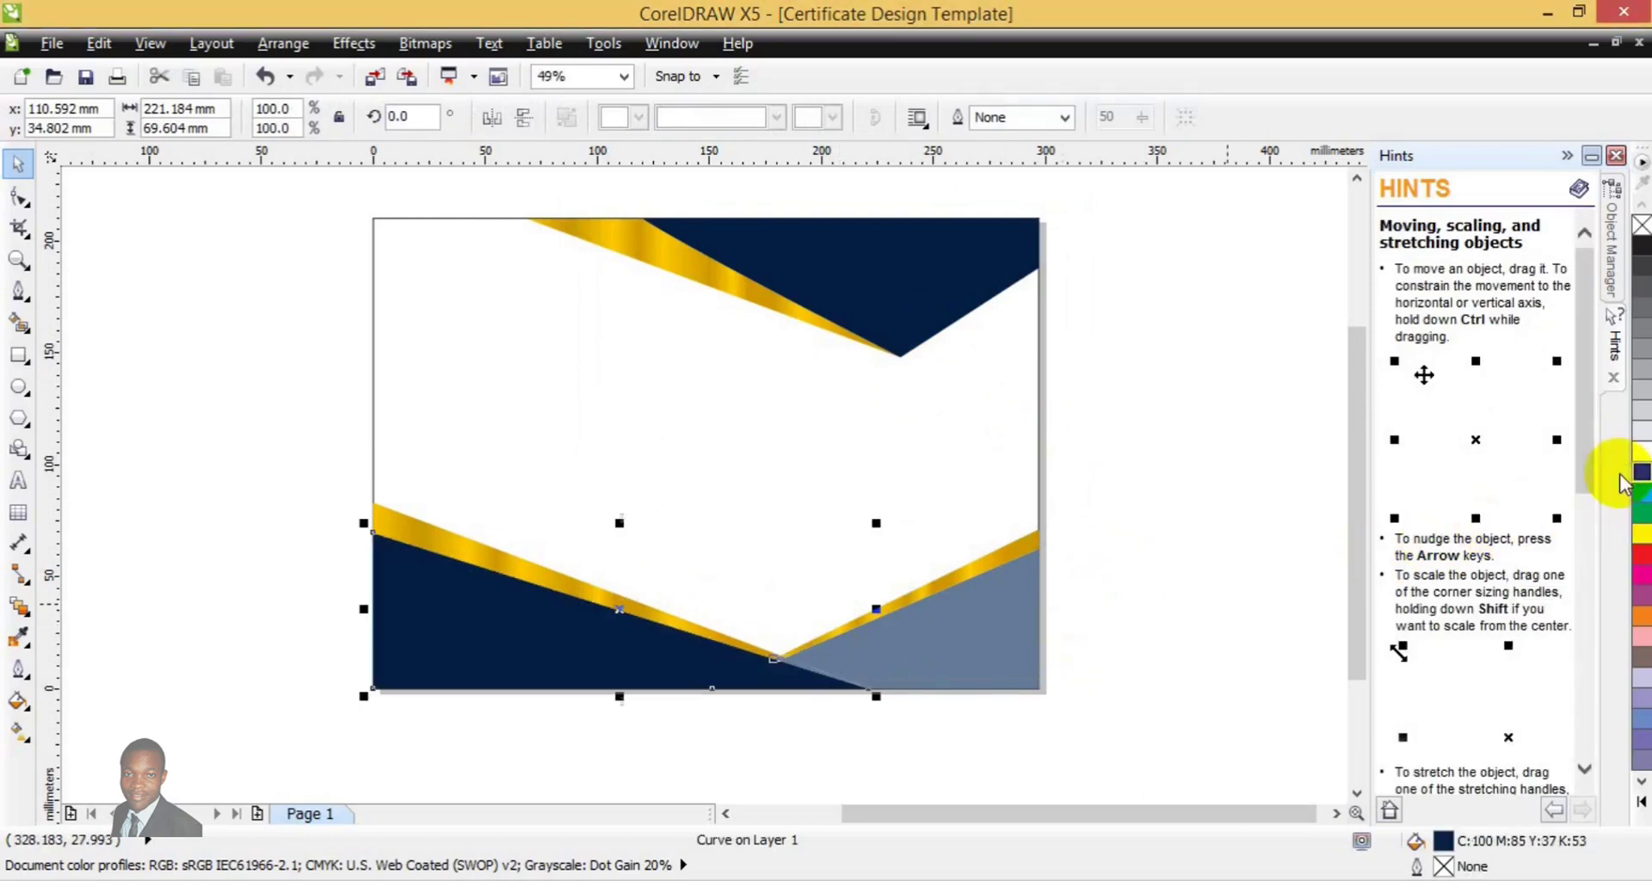
left_click(994, 630)
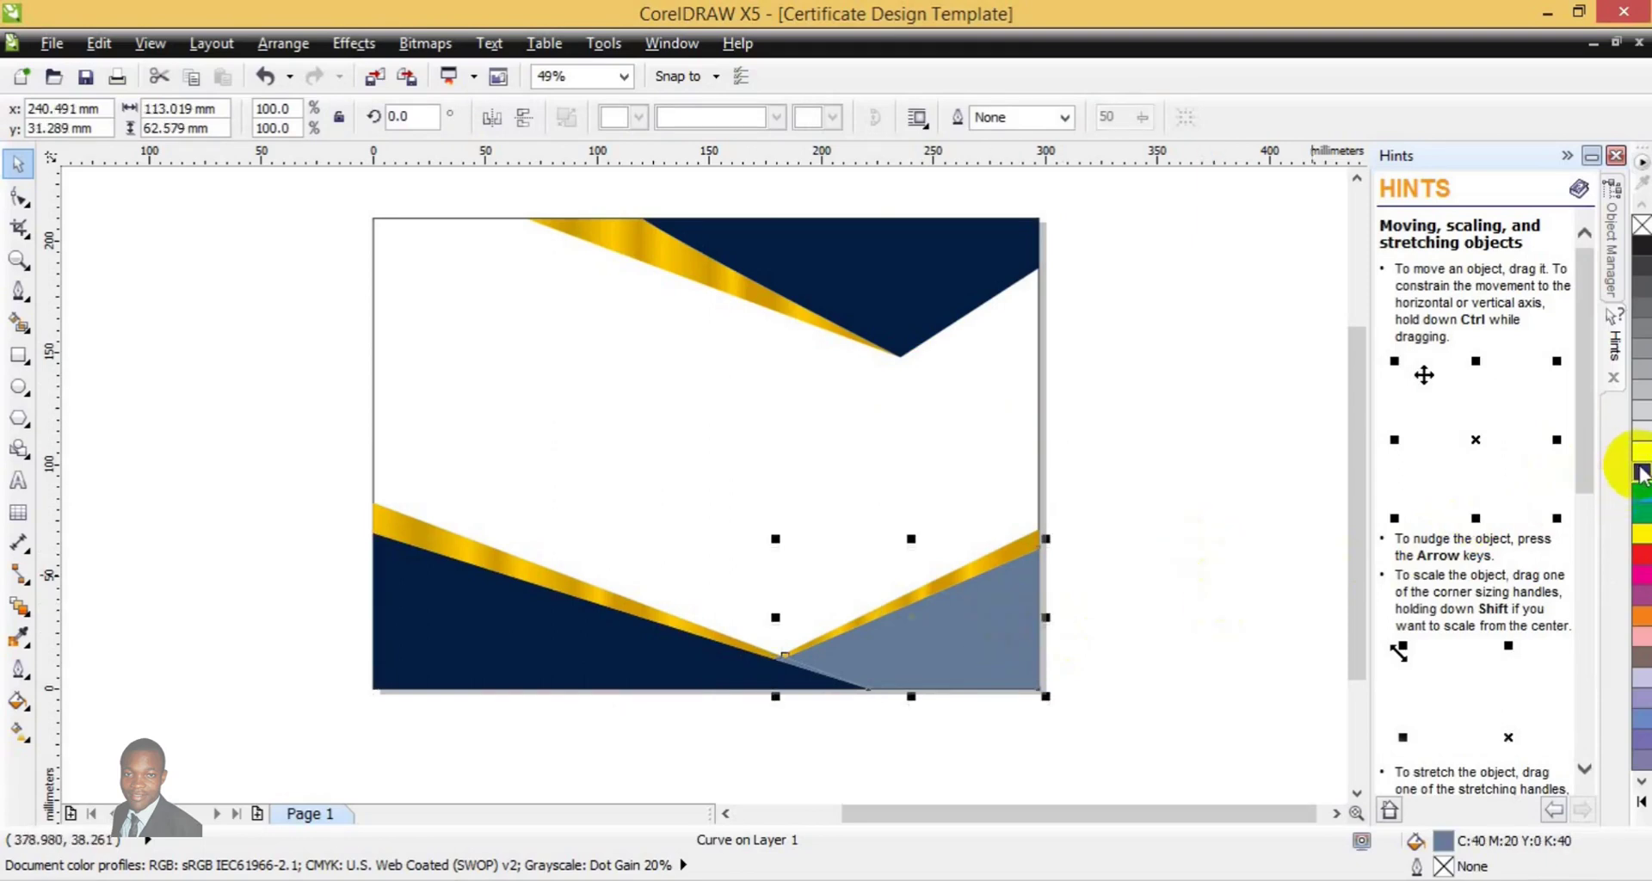
left_click_drag(1640, 473, 1620, 480)
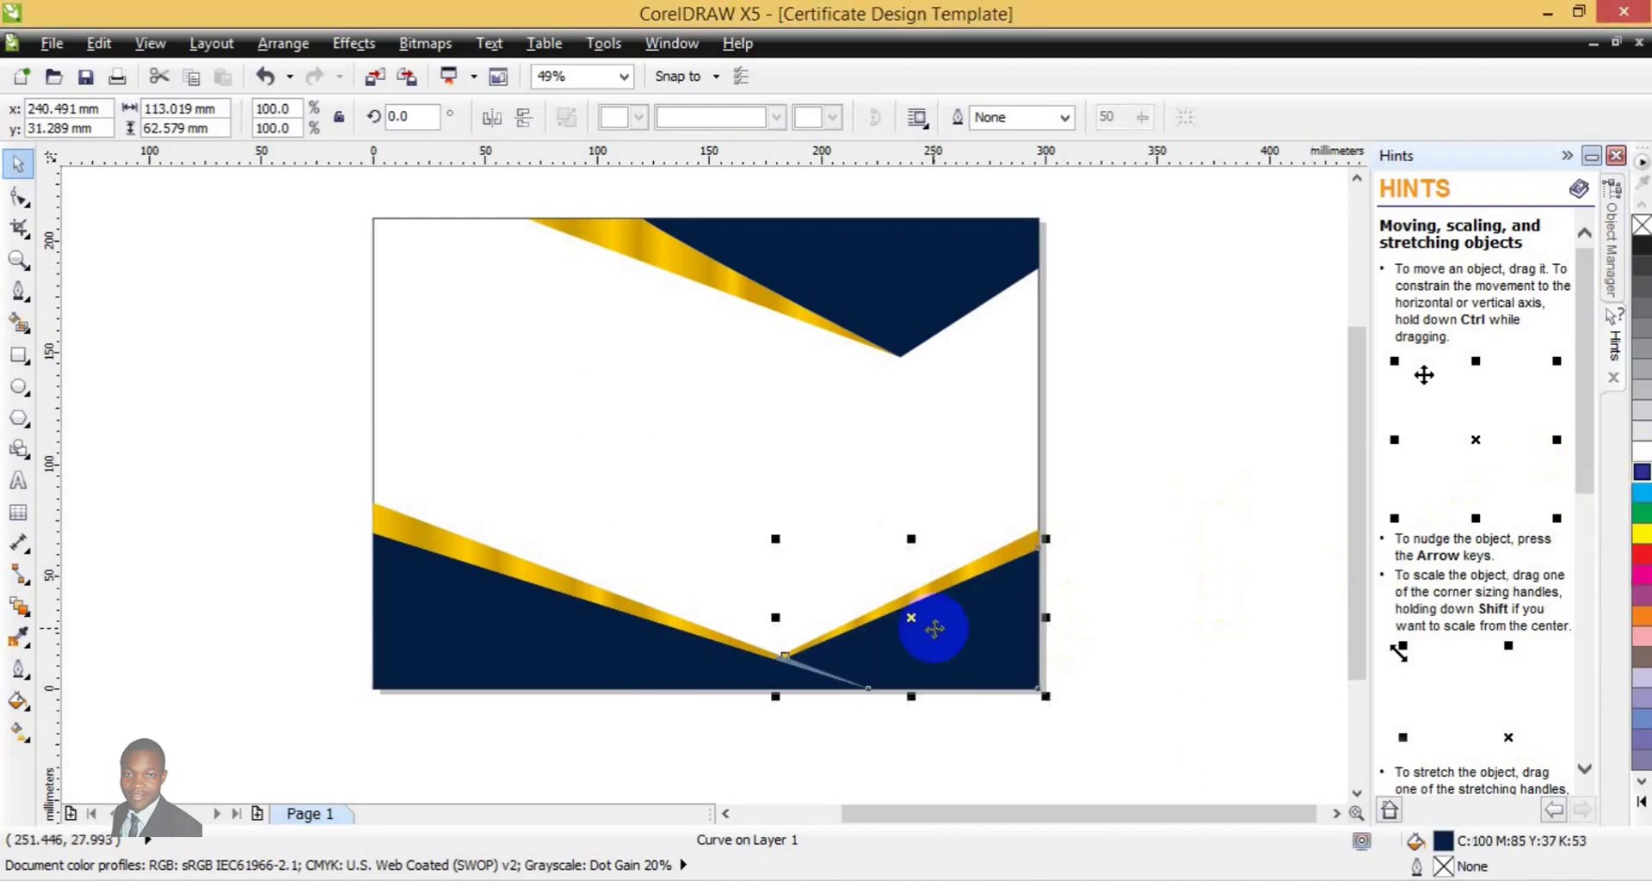
left_click(802, 671)
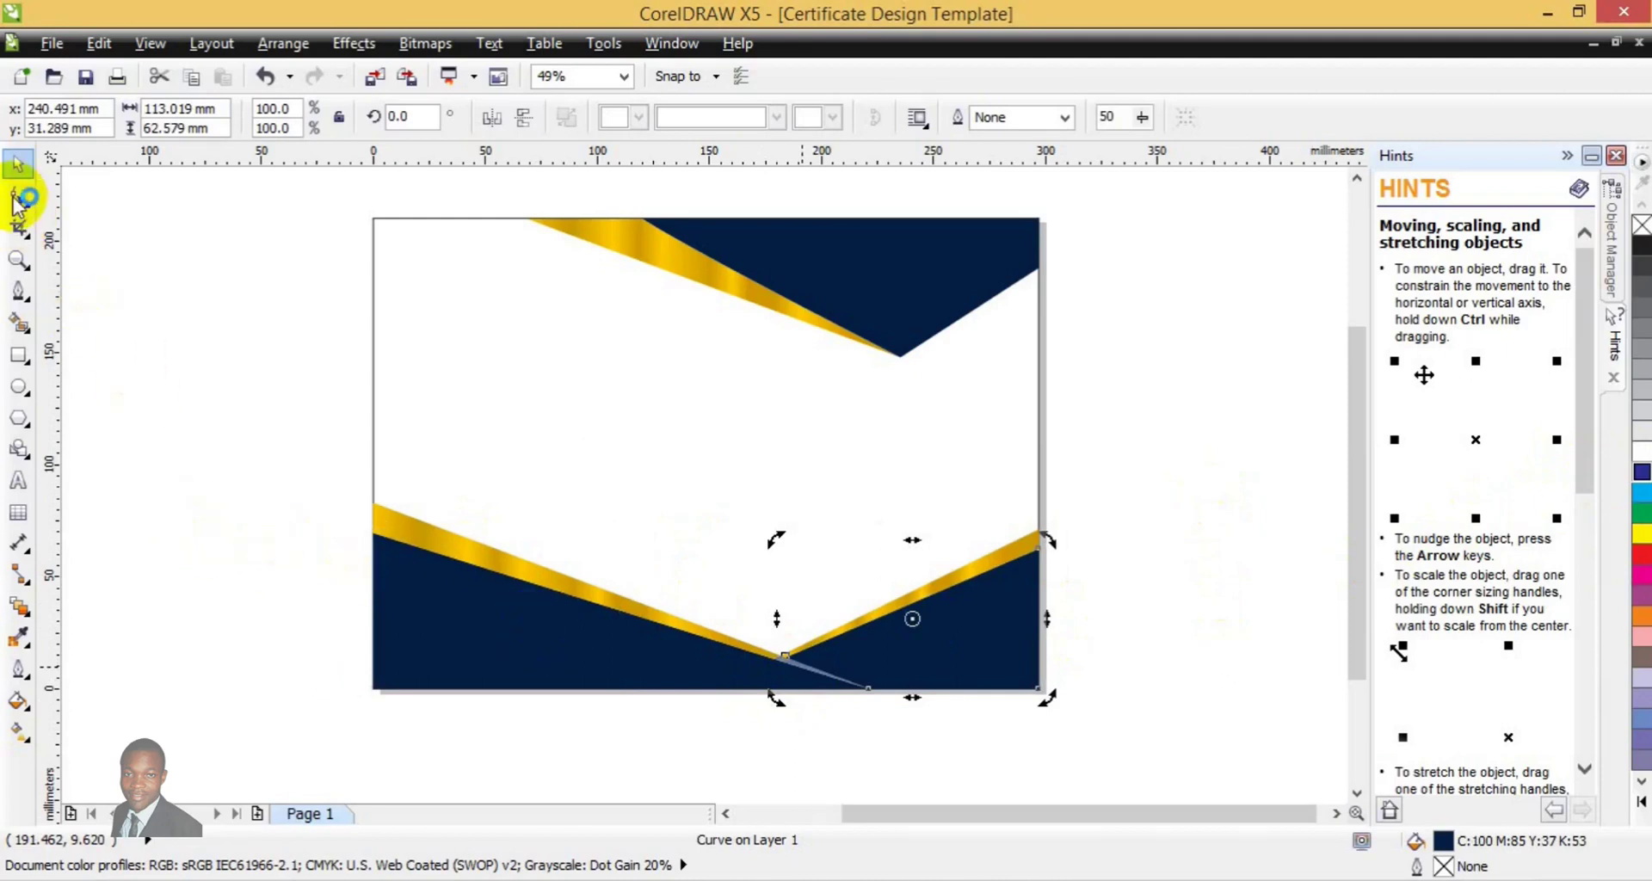
key("Escape")
scroll(1354, 612, "down", 1)
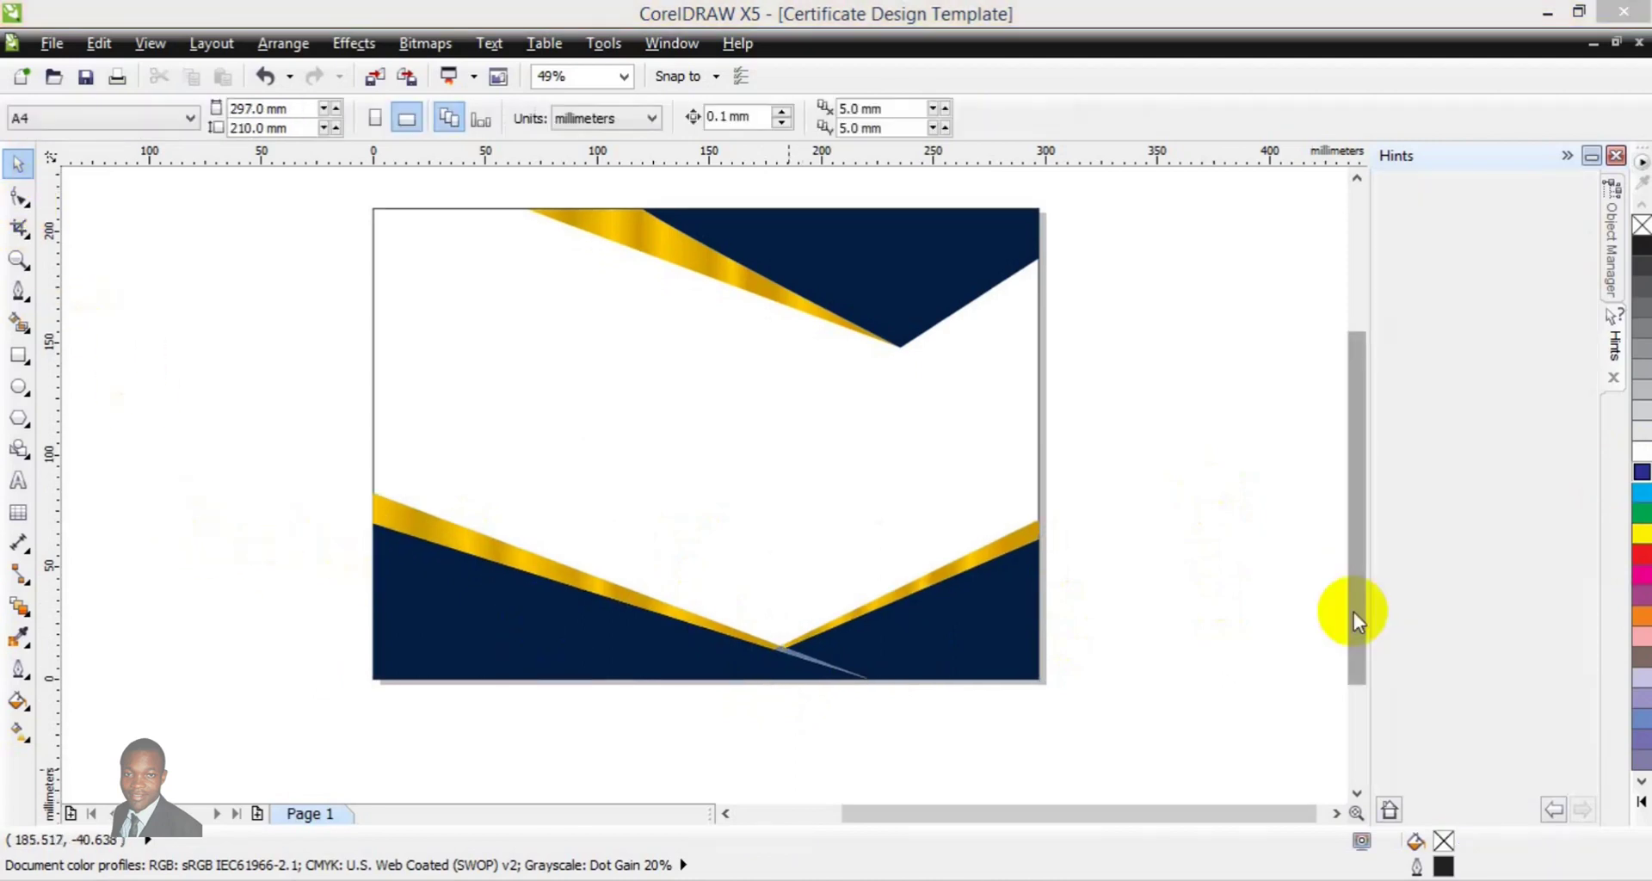
left_click_drag(1354, 612, 1351, 652)
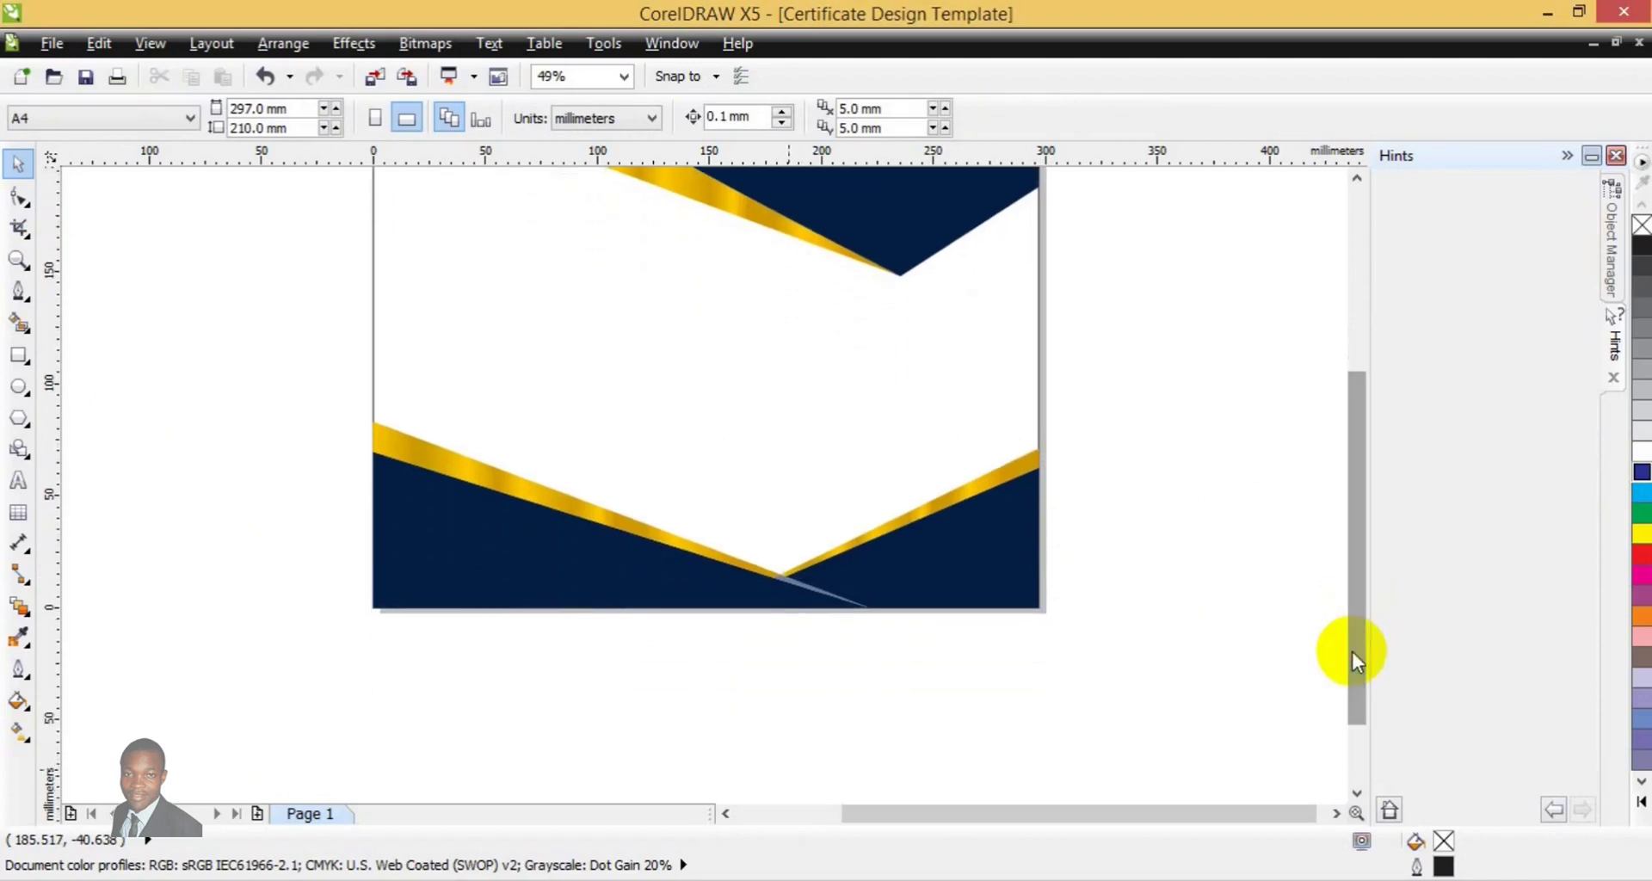
left_click(575, 508)
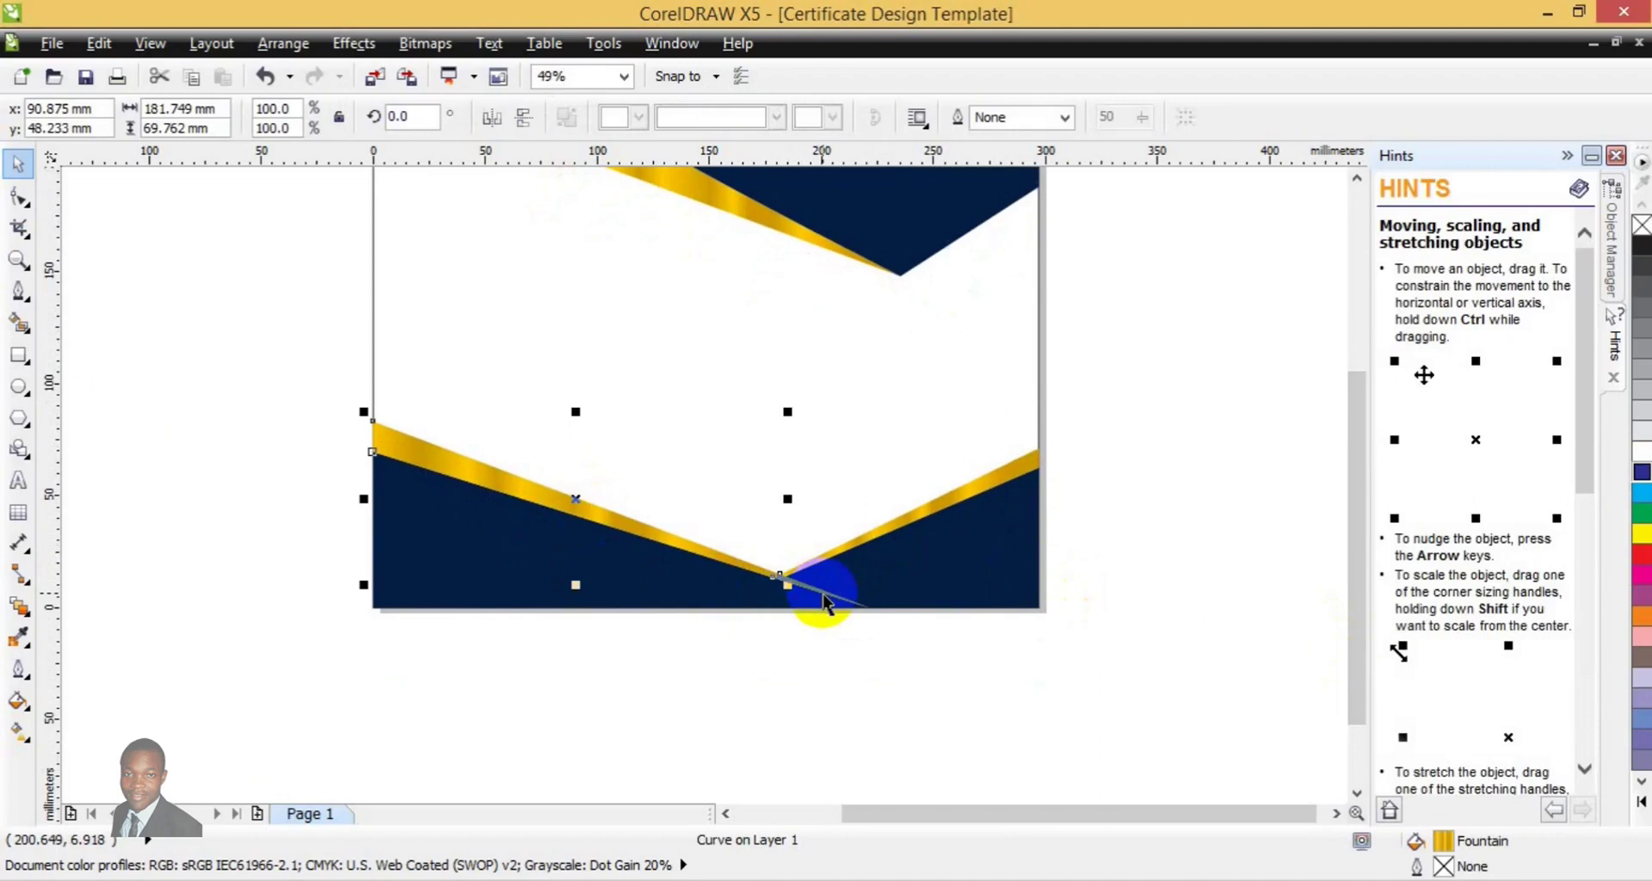
left_click(828, 602, "shift")
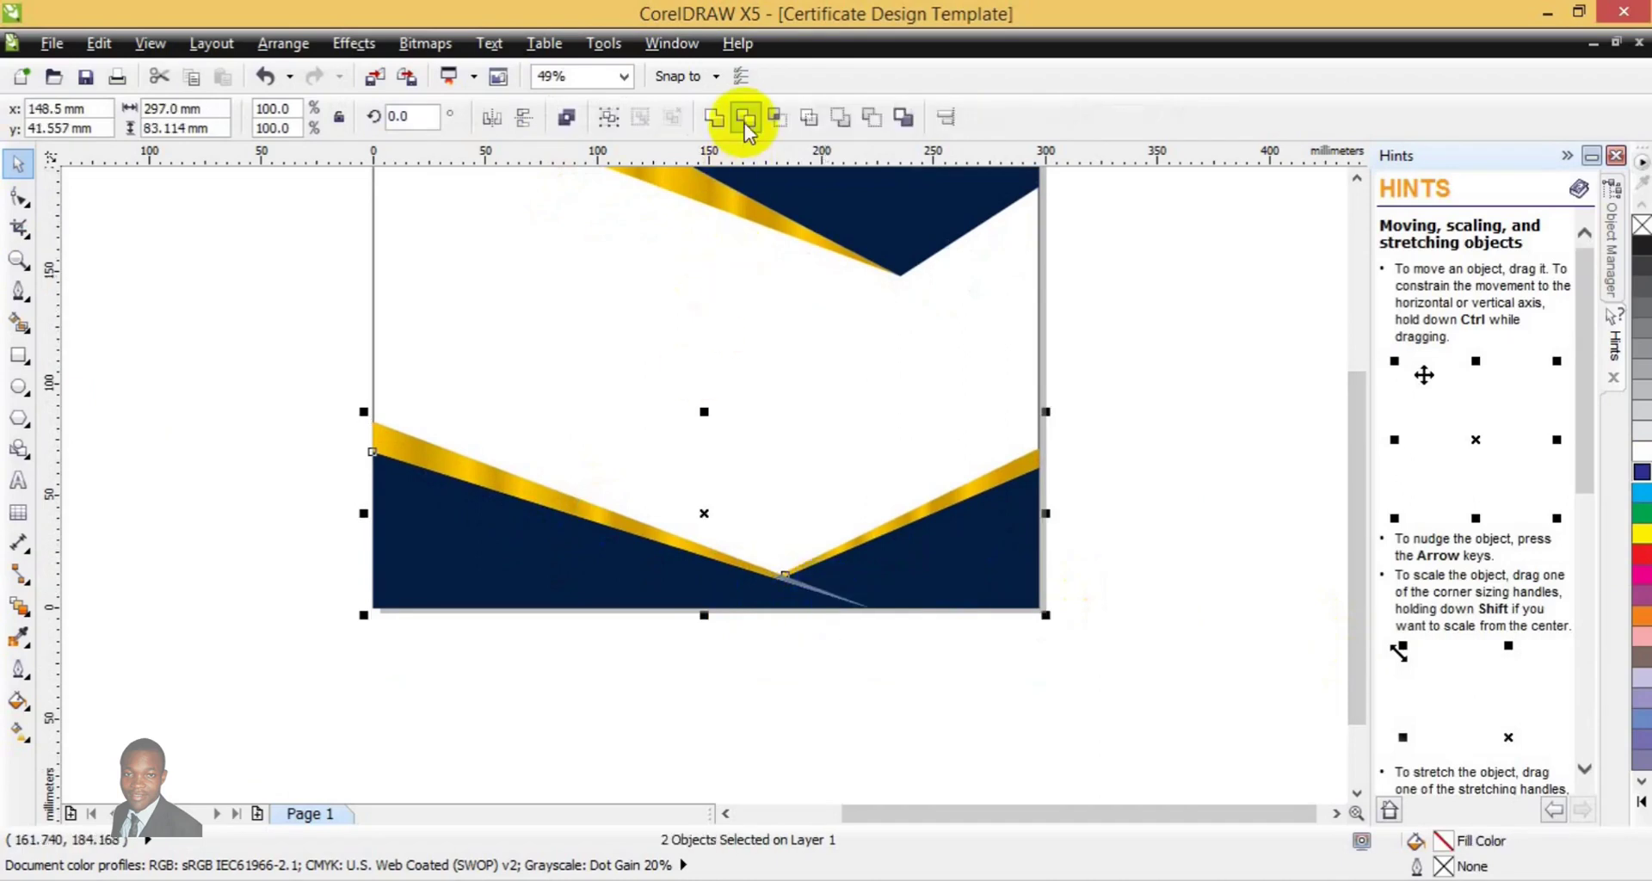
left_click(713, 119)
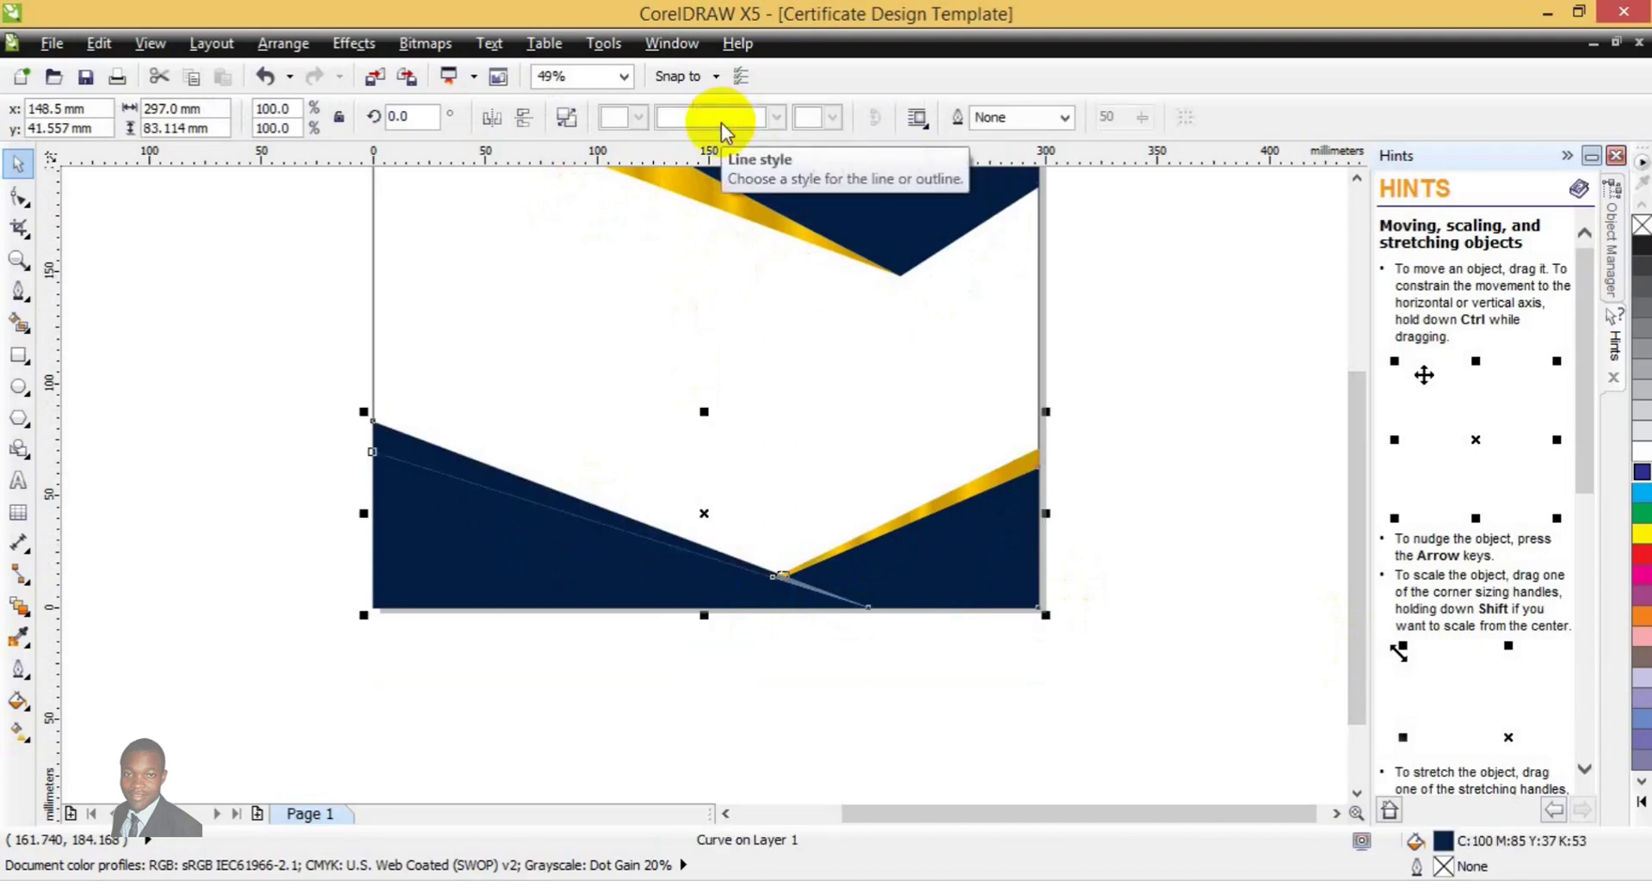
key("ctrl+z")
left_click(199, 444)
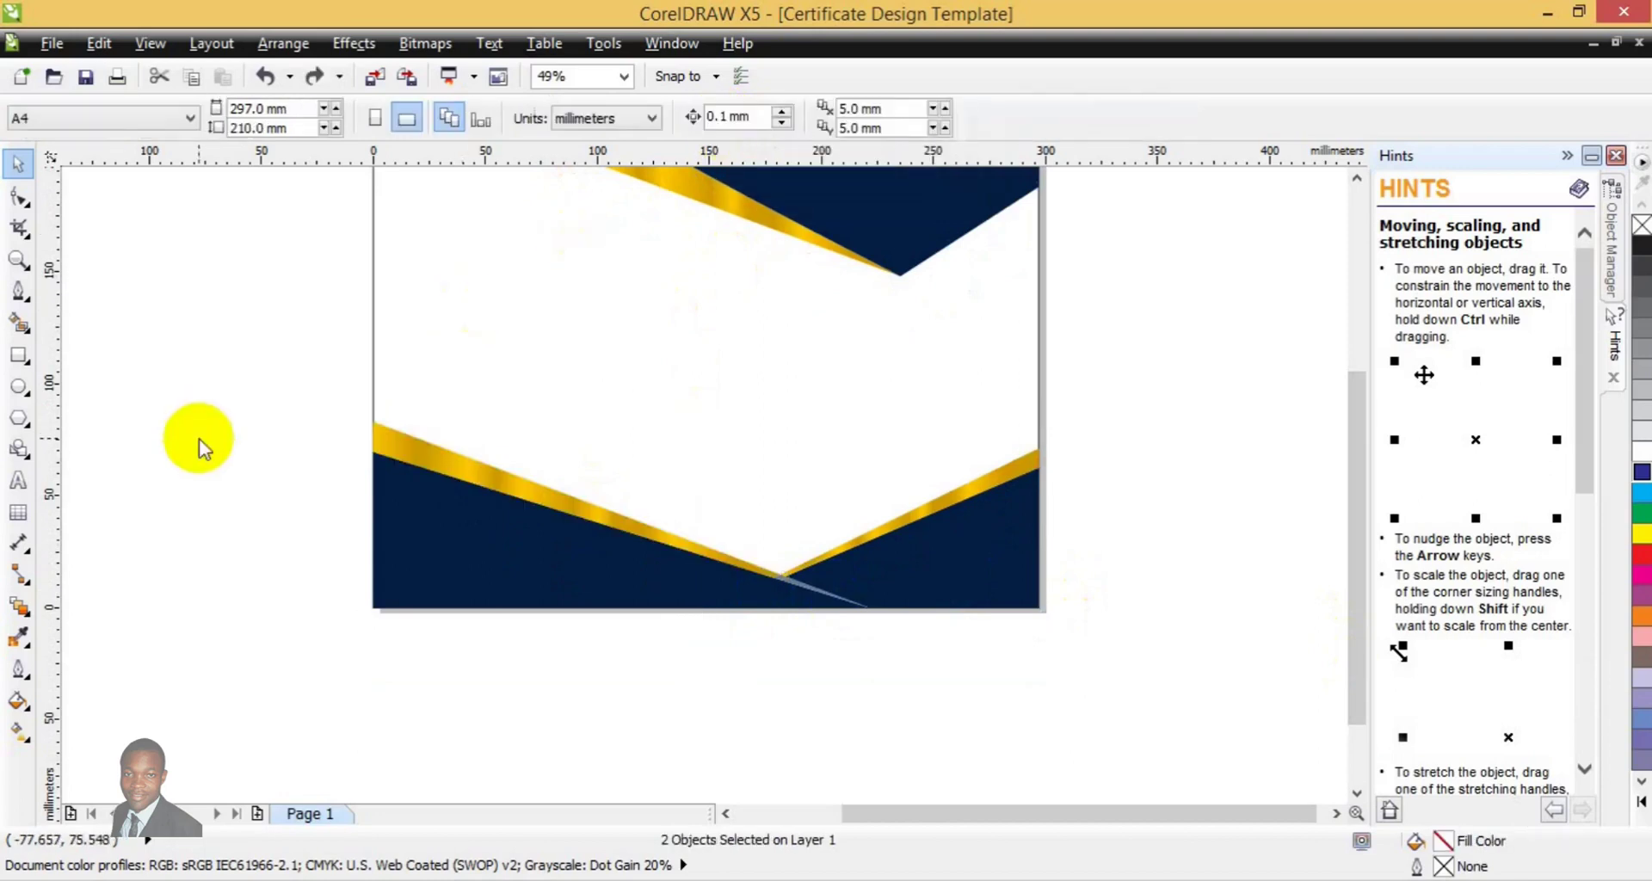
left_click(860, 609)
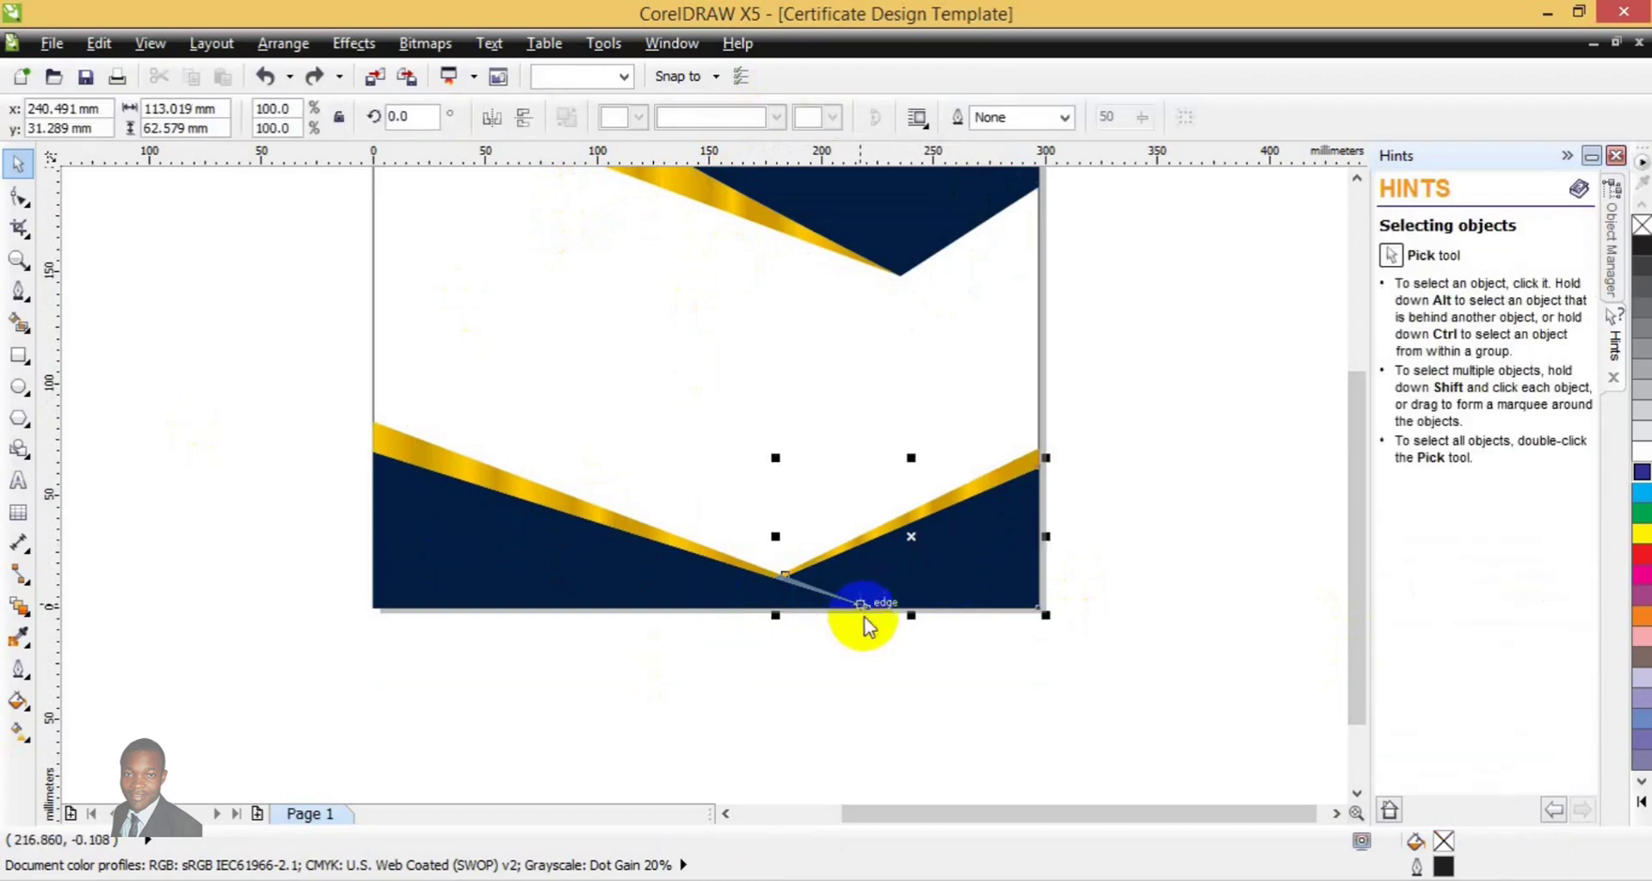
left_click(892, 671)
left_click(795, 578)
left_click(788, 578)
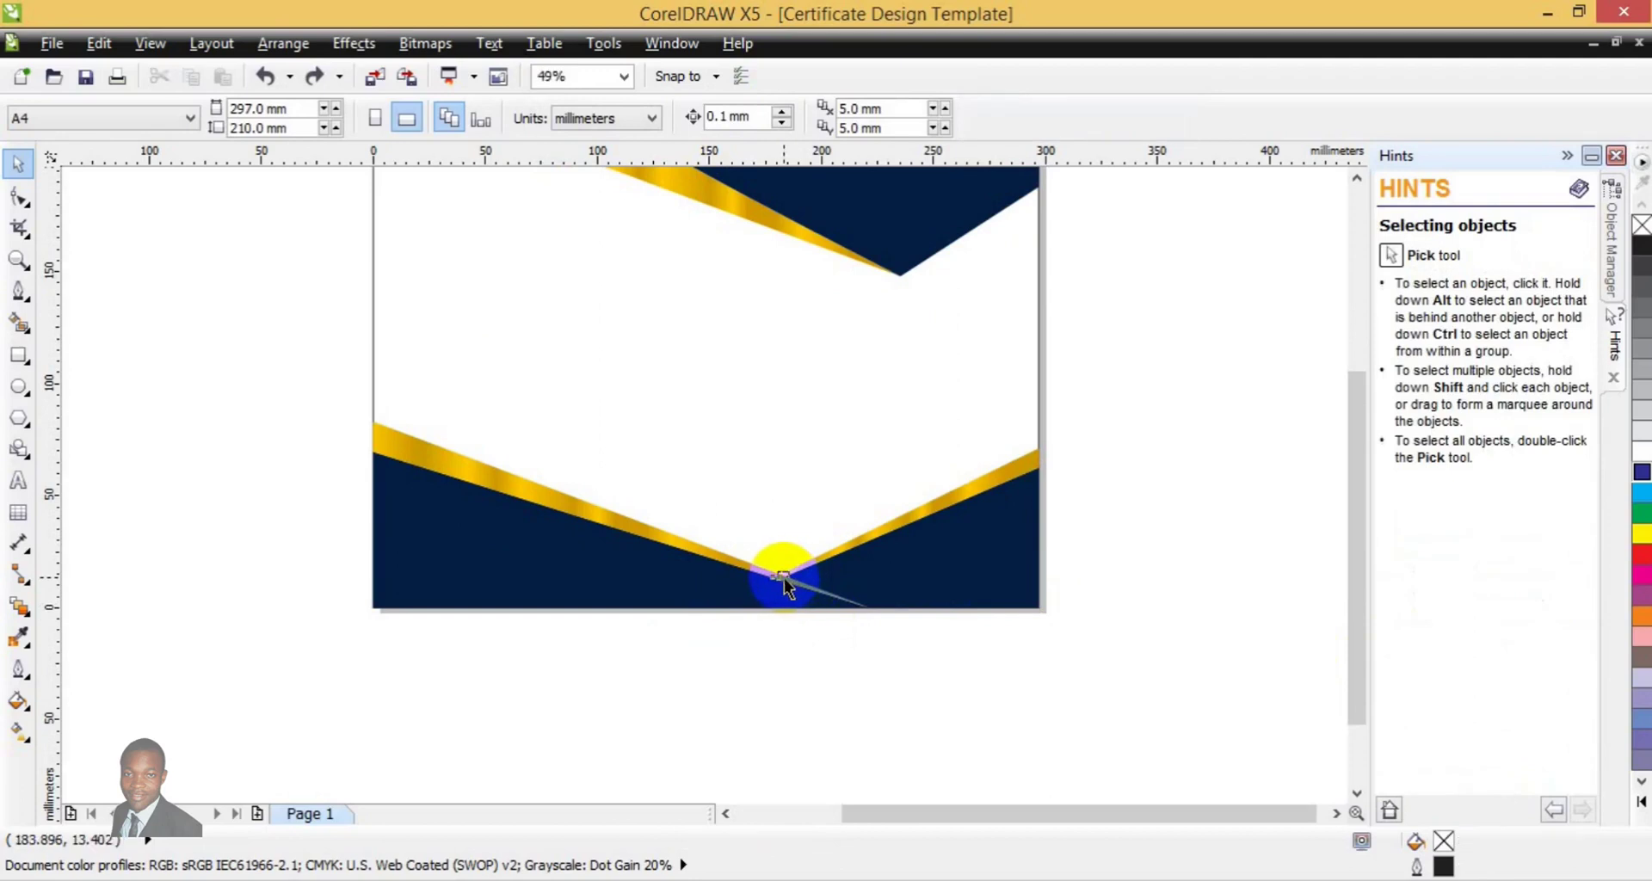
left_click(782, 578)
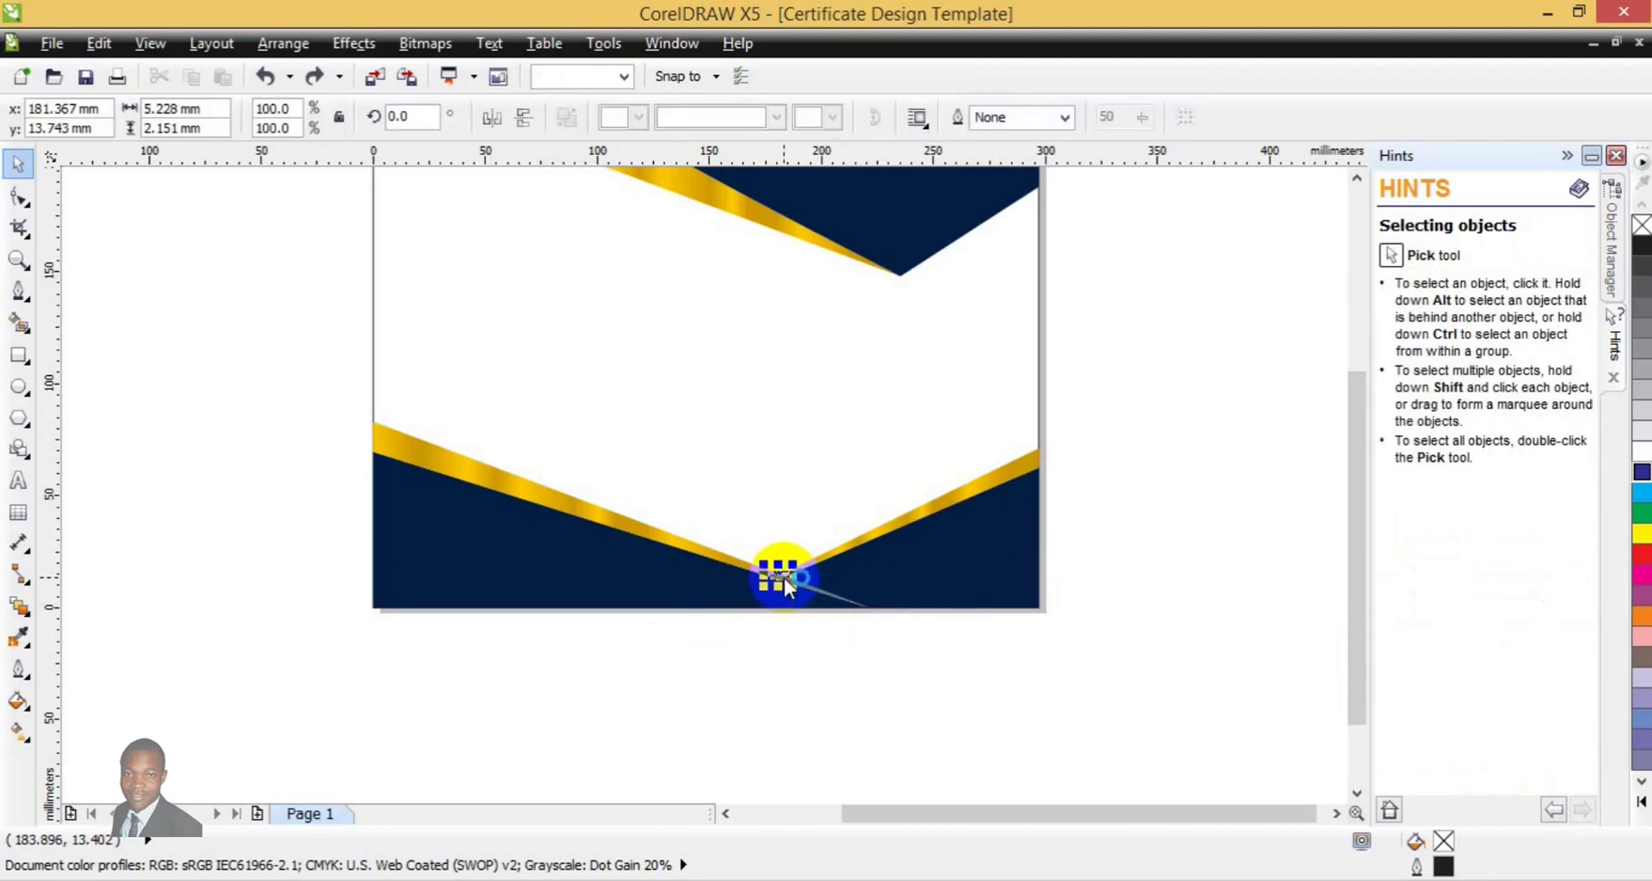
left_click(676, 551, "shift")
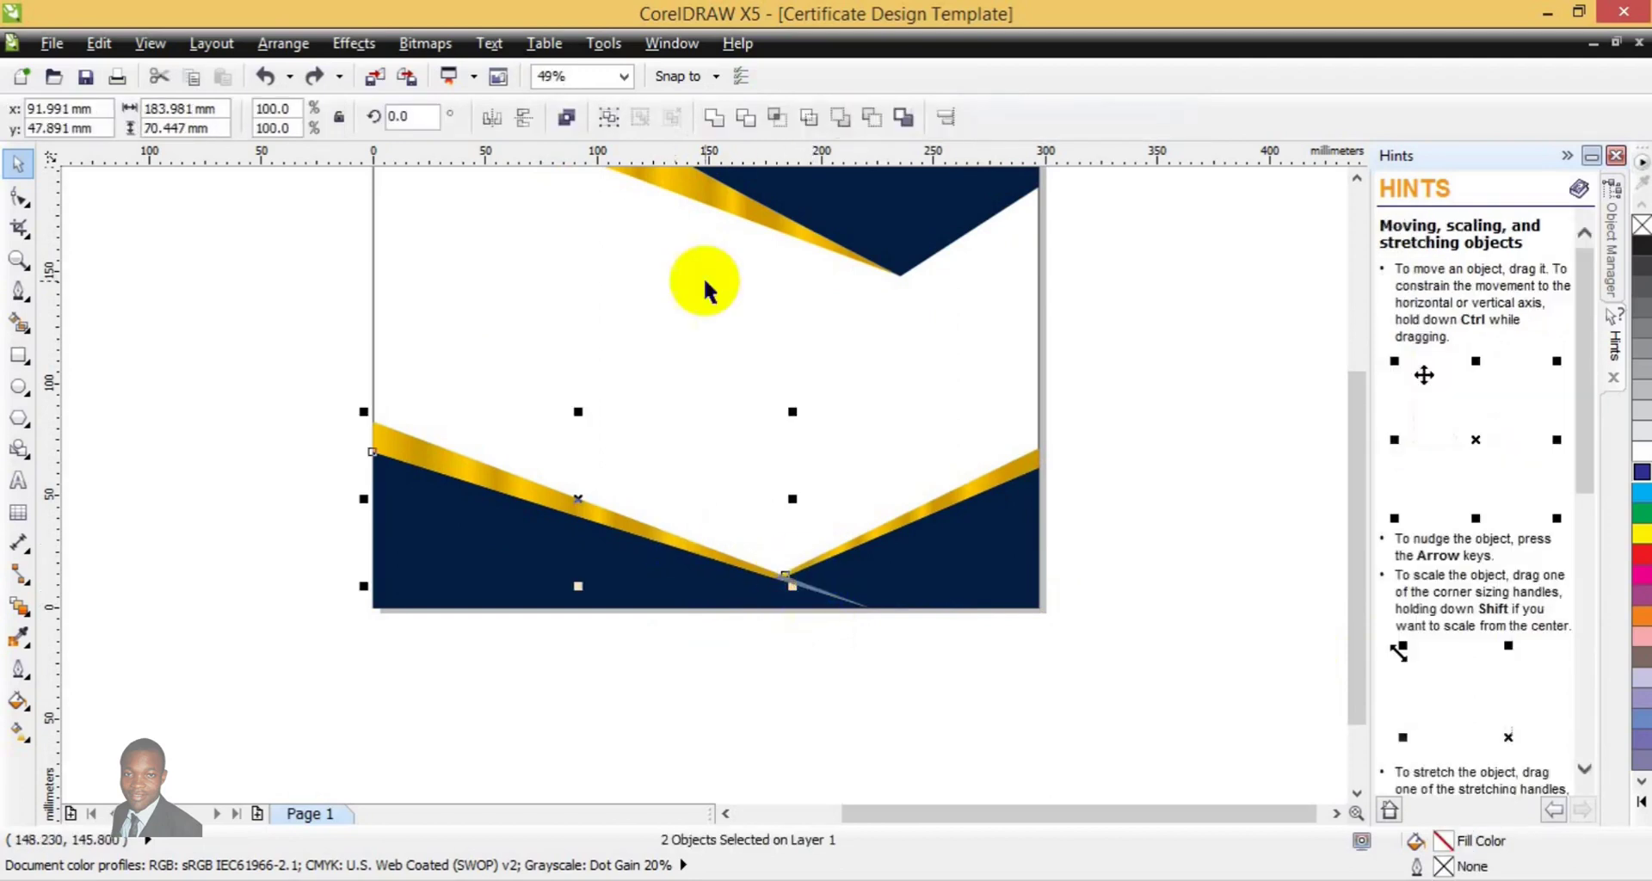
left_click(717, 121)
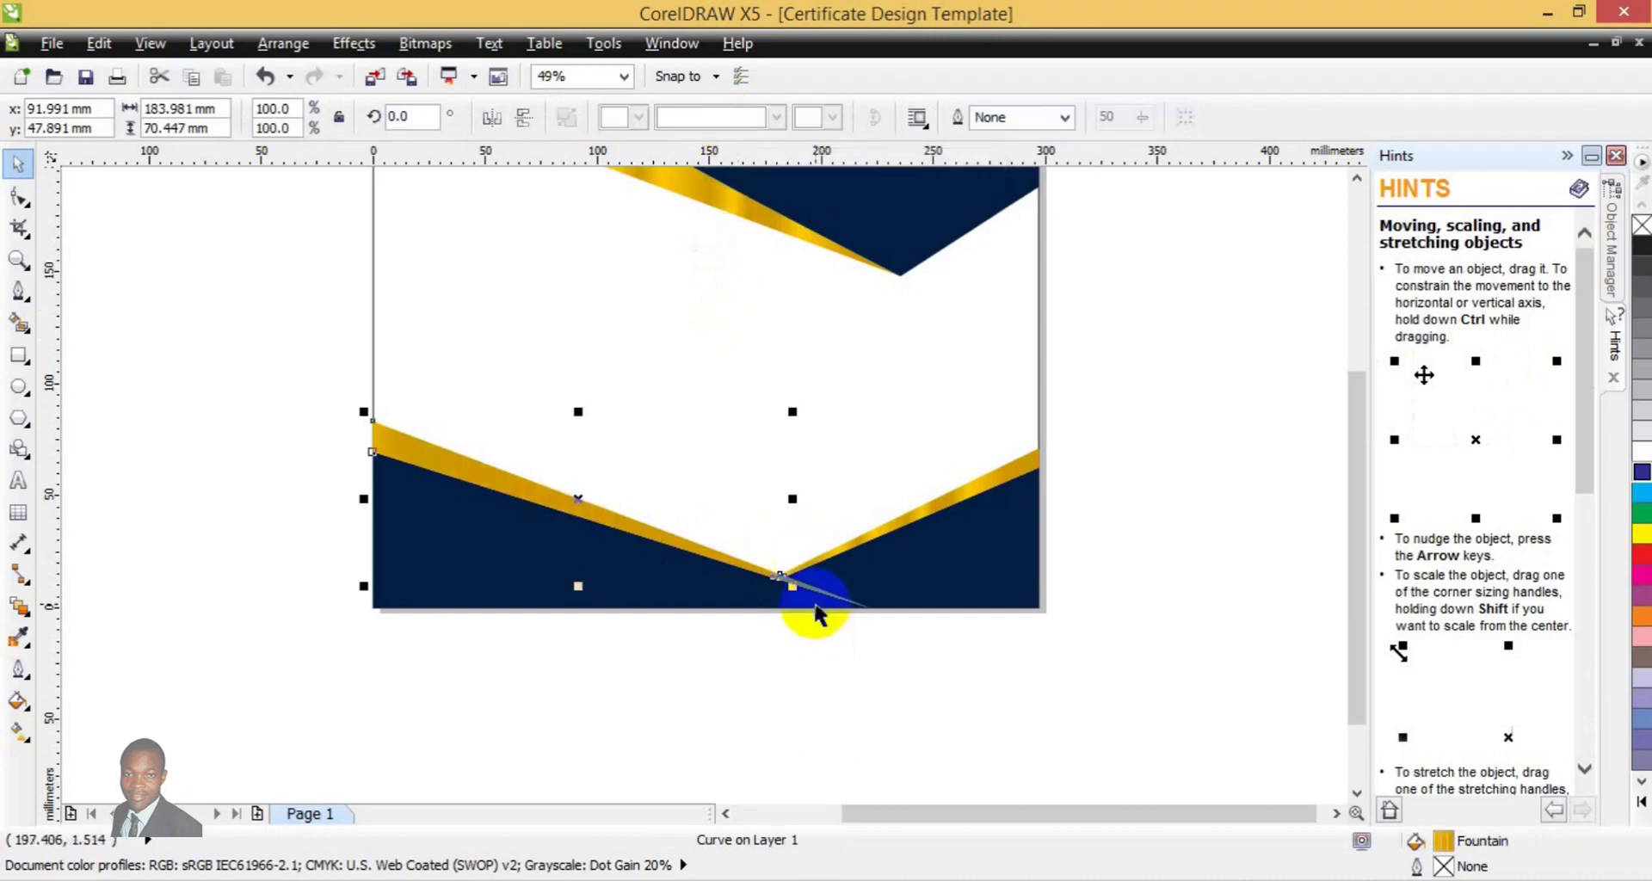
key("ctrl+z")
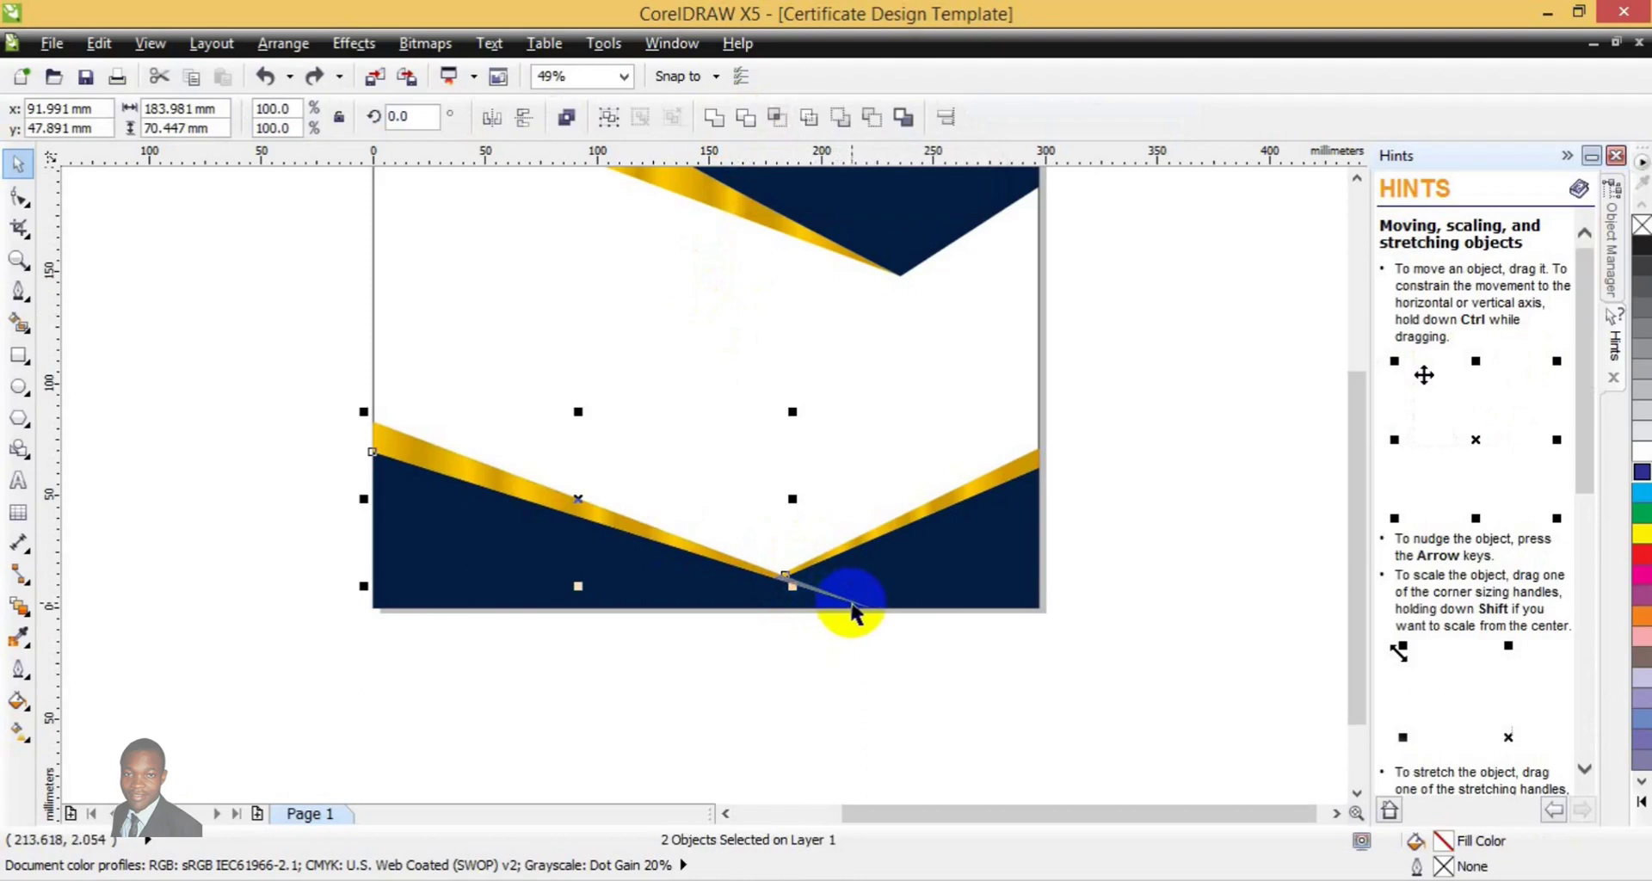
left_click(852, 603)
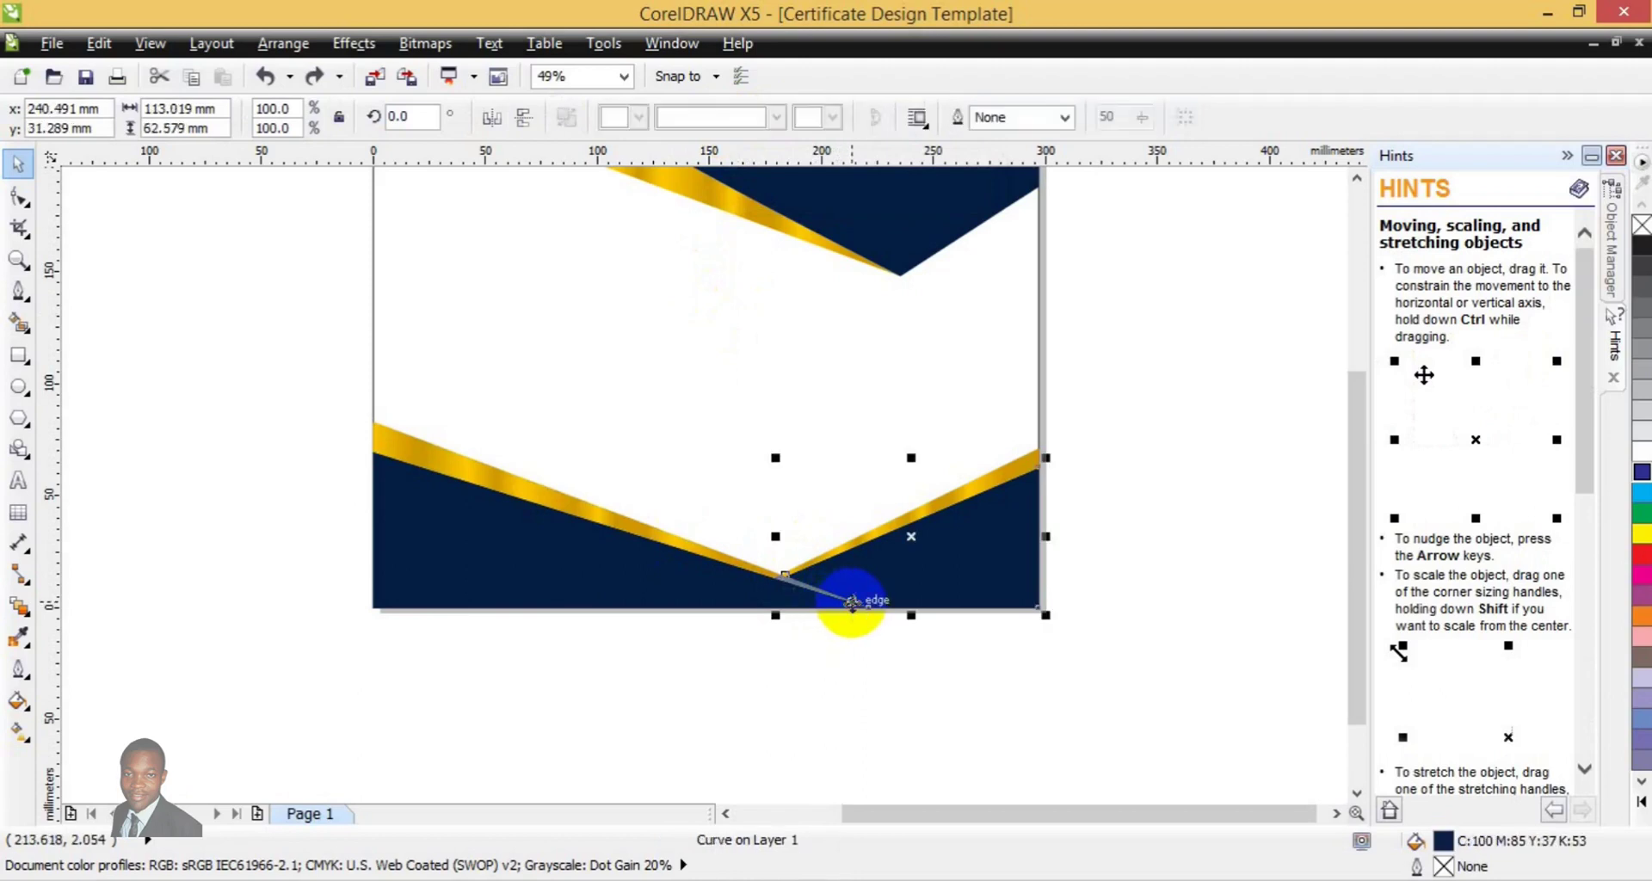
left_click_drag(852, 603, 893, 592)
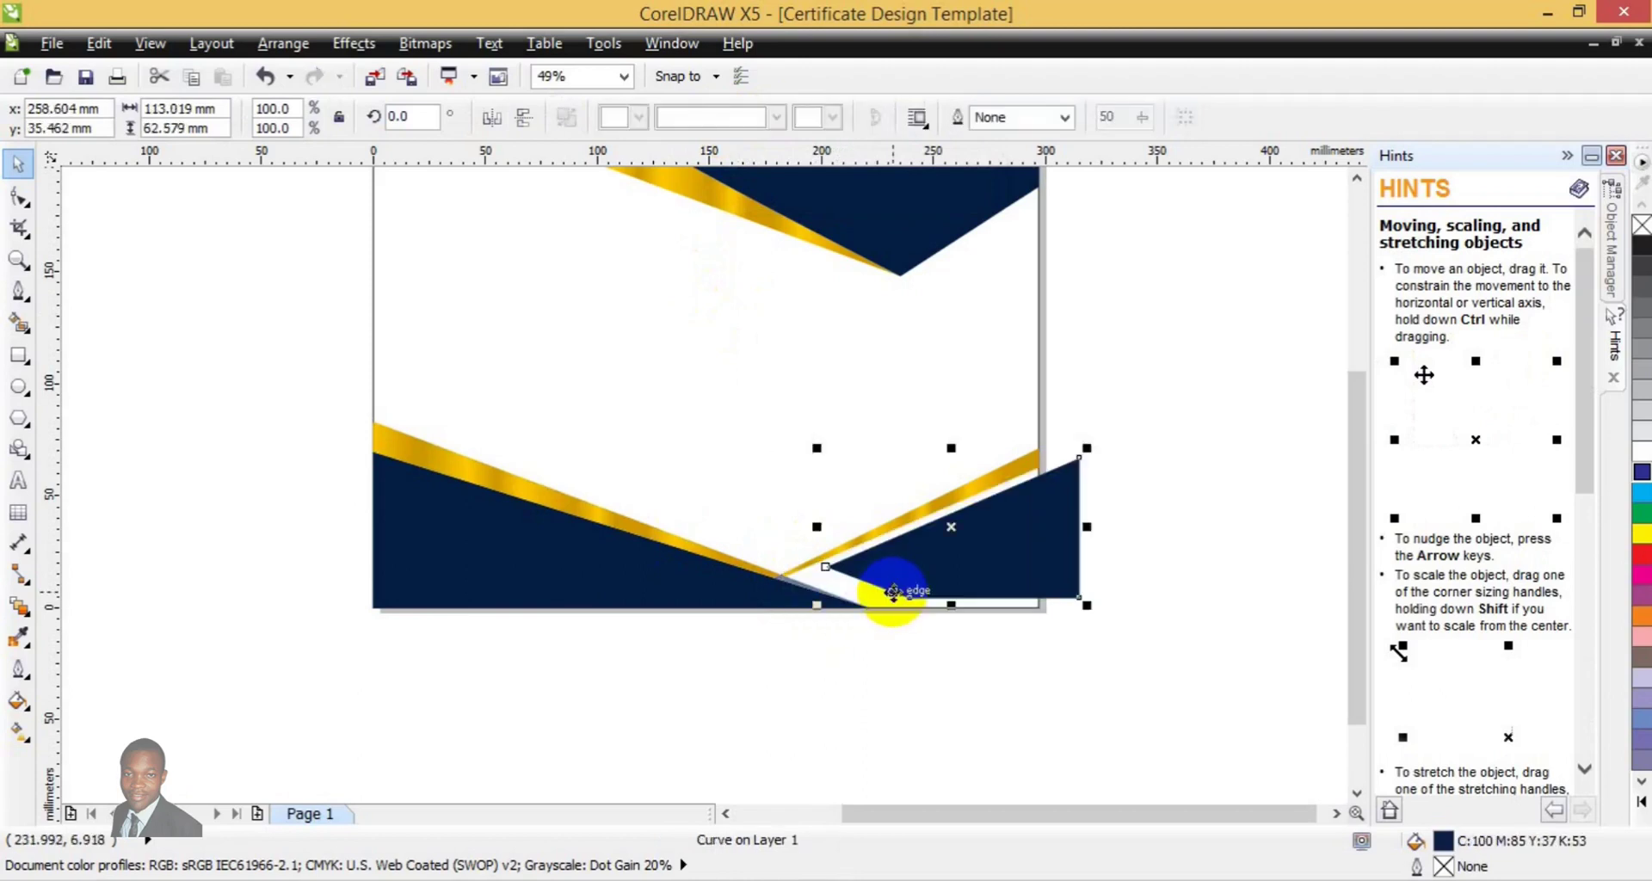
key("ctrl+z")
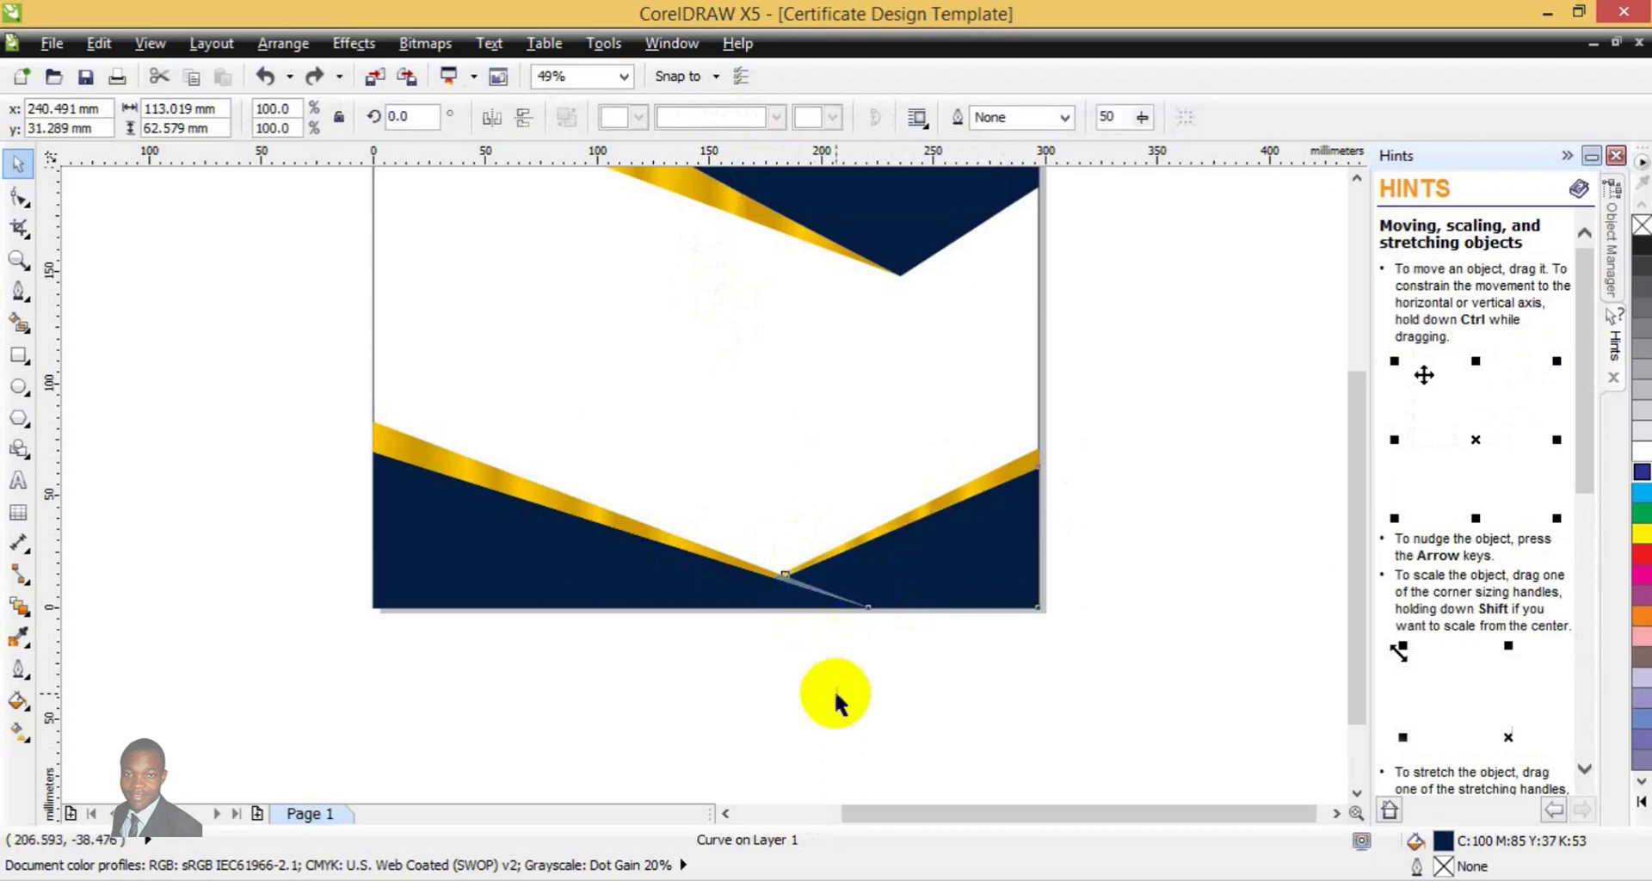
left_click(834, 693)
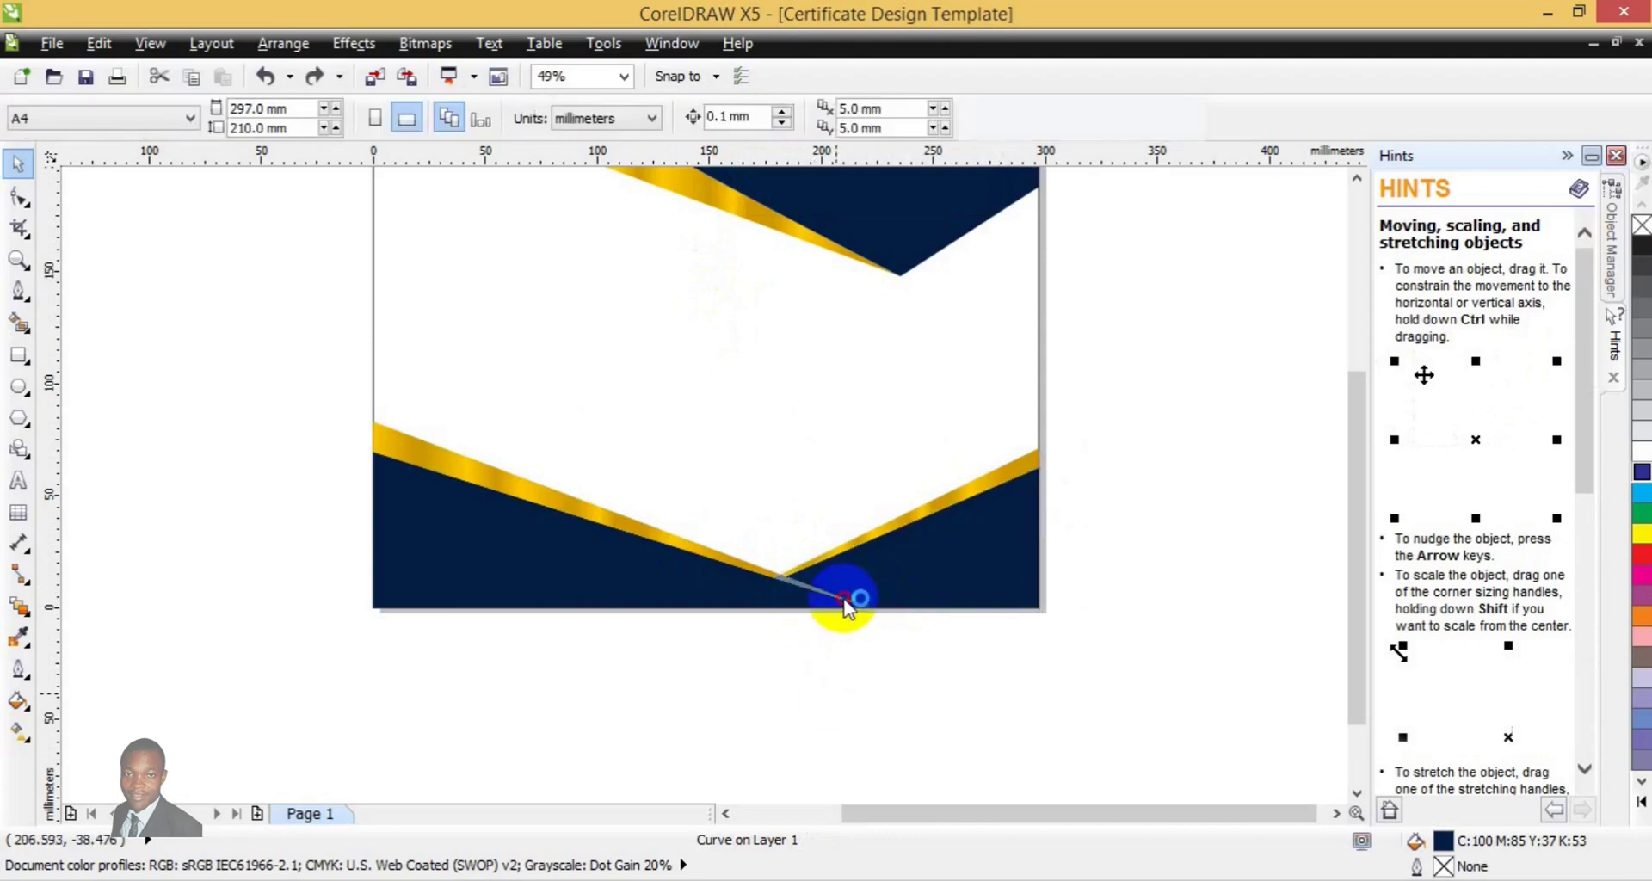
left_click(848, 606)
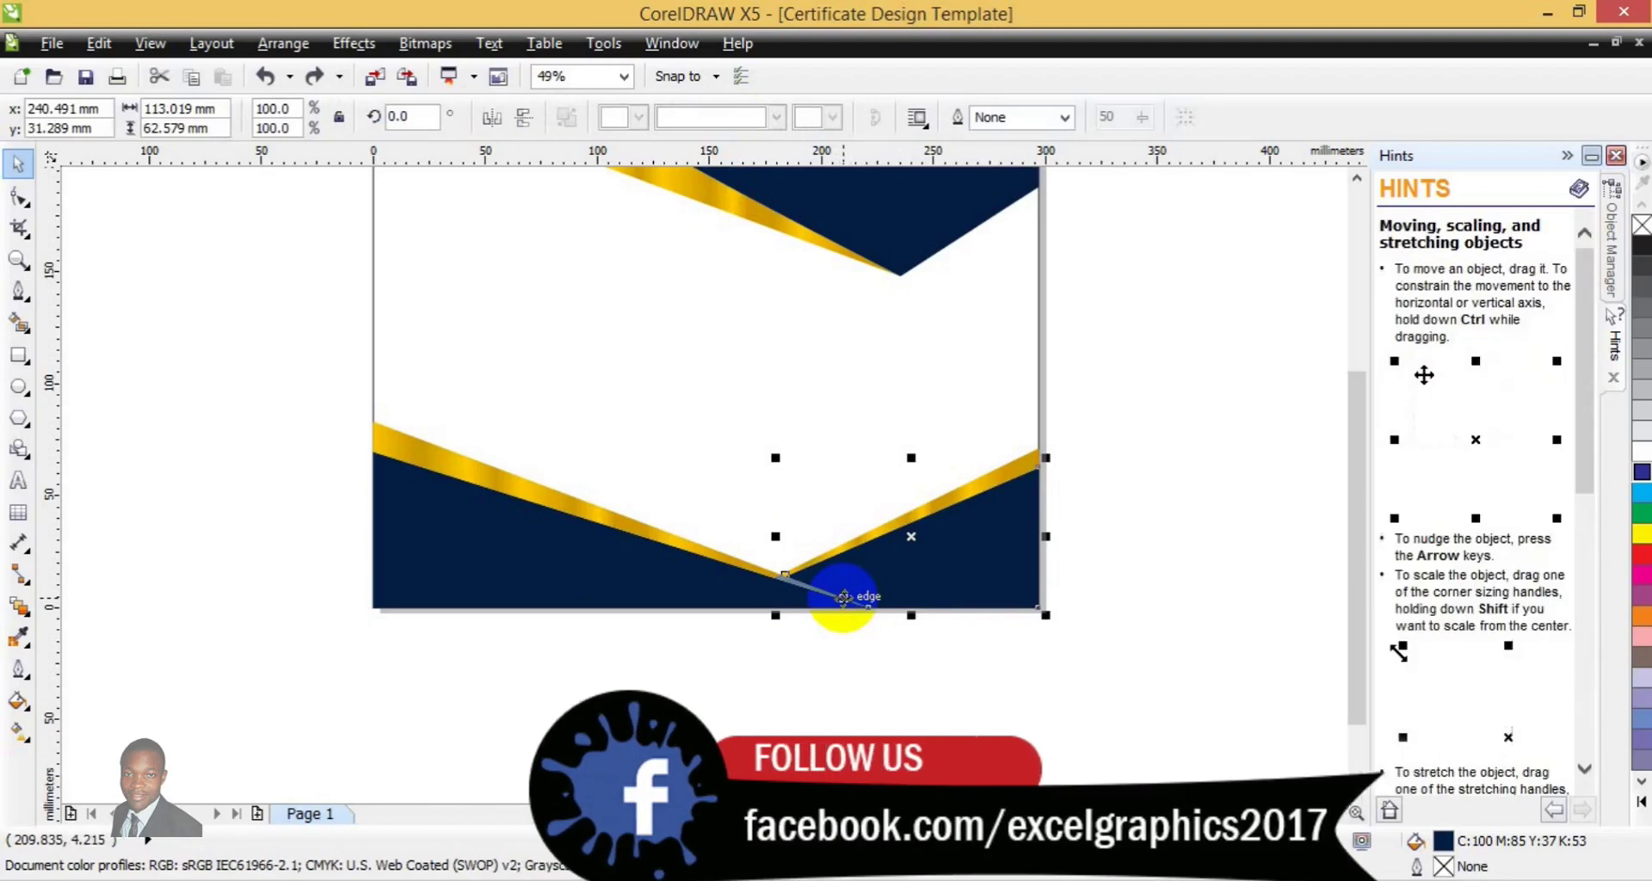
left_click(847, 628)
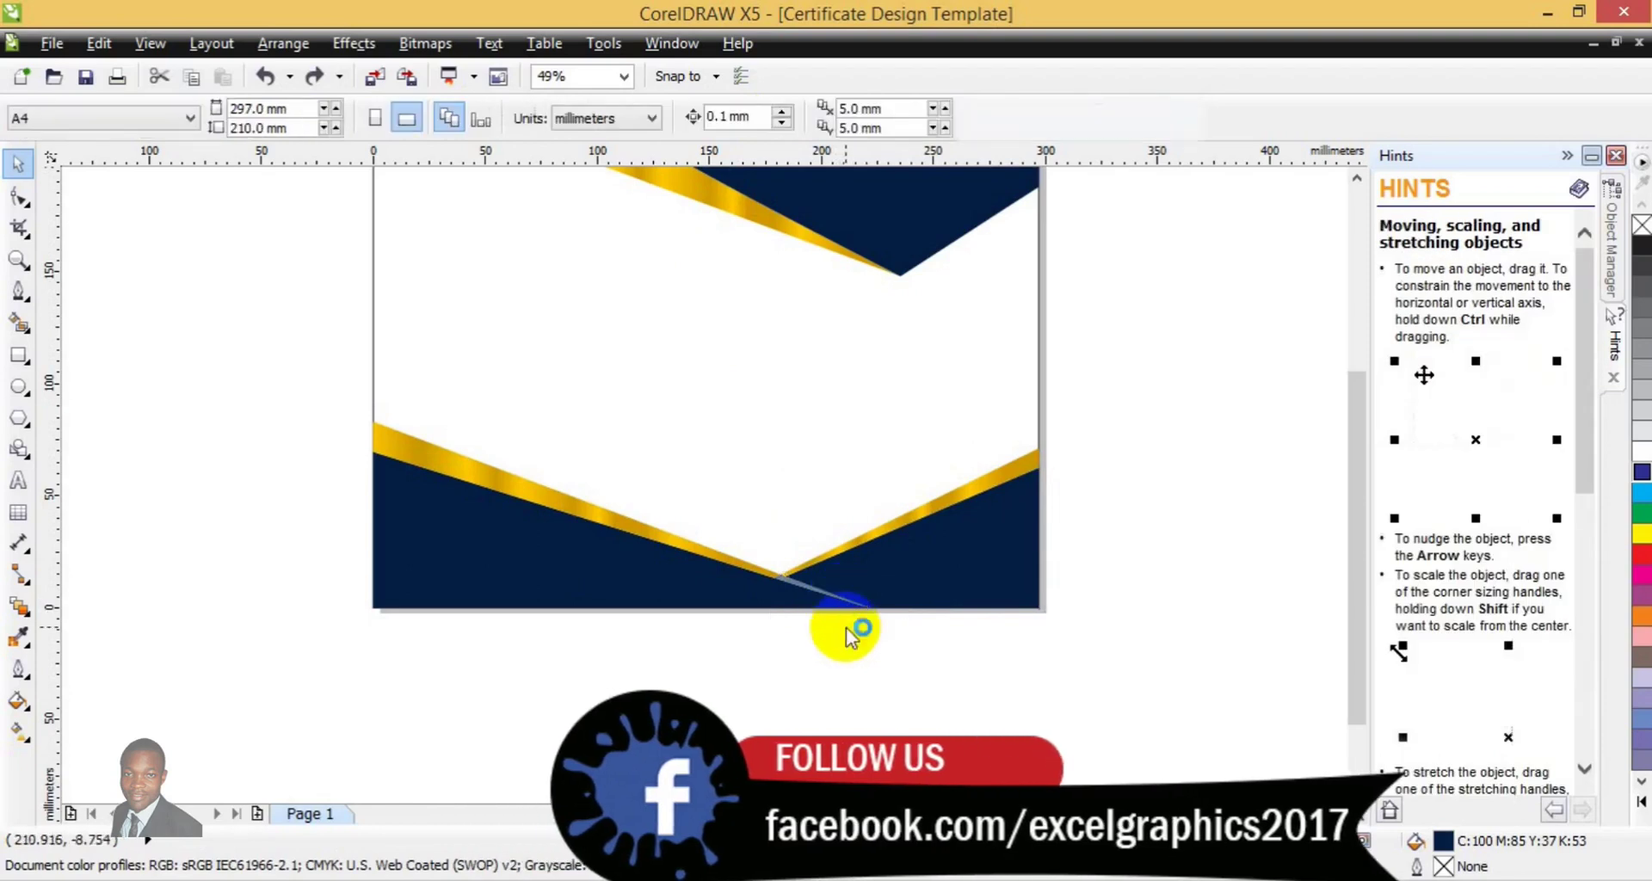
left_click(807, 584)
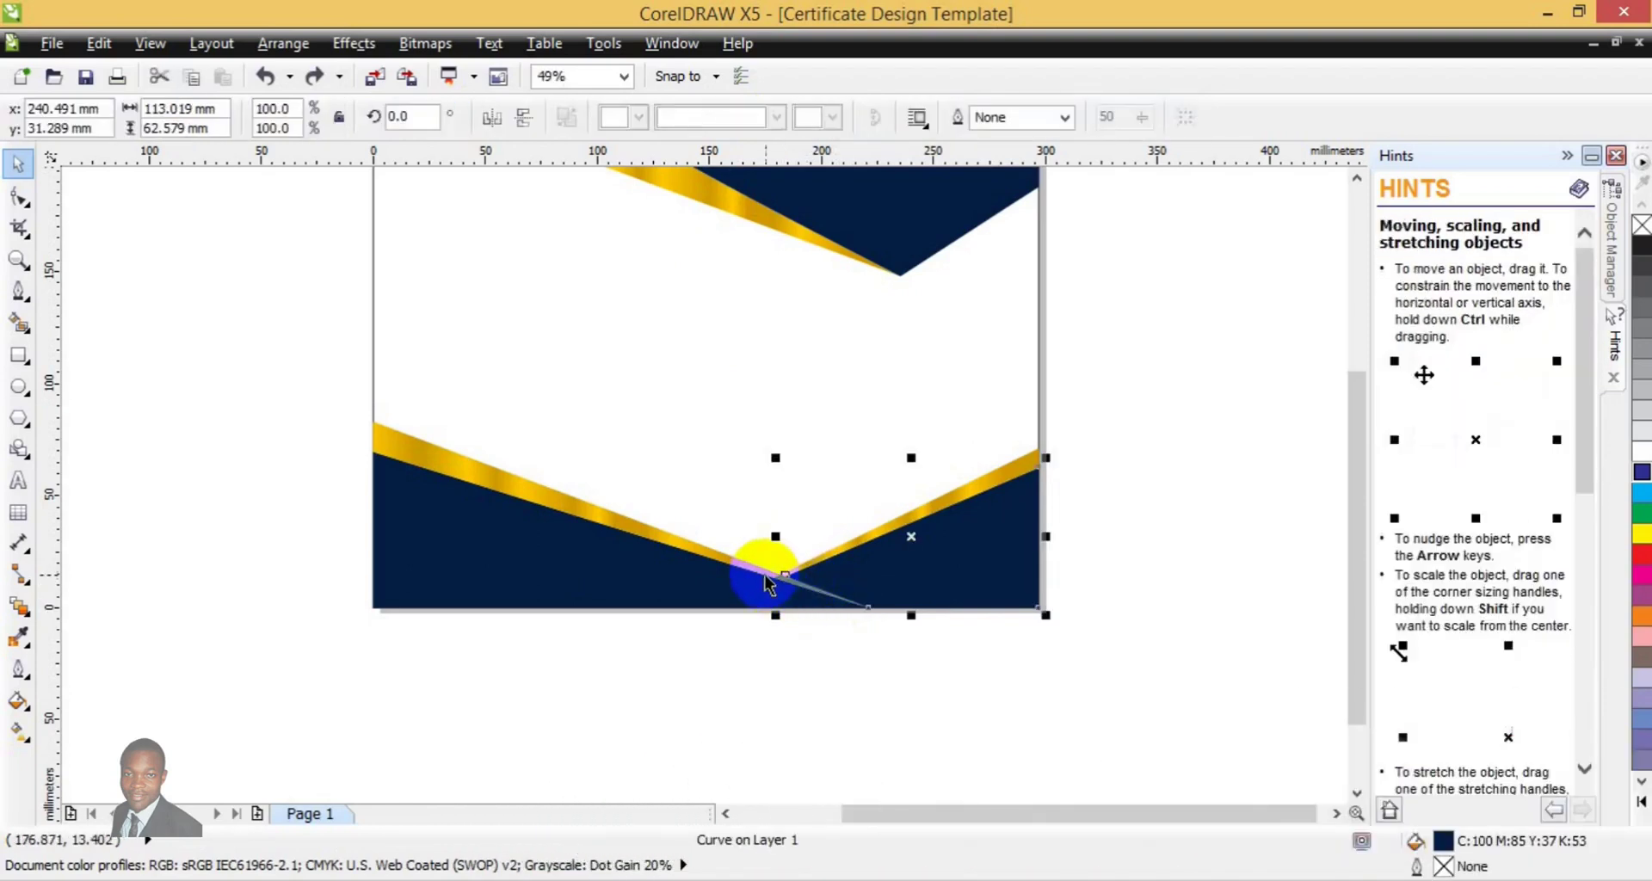
left_click(765, 571)
left_click_drag(750, 563, 749, 562)
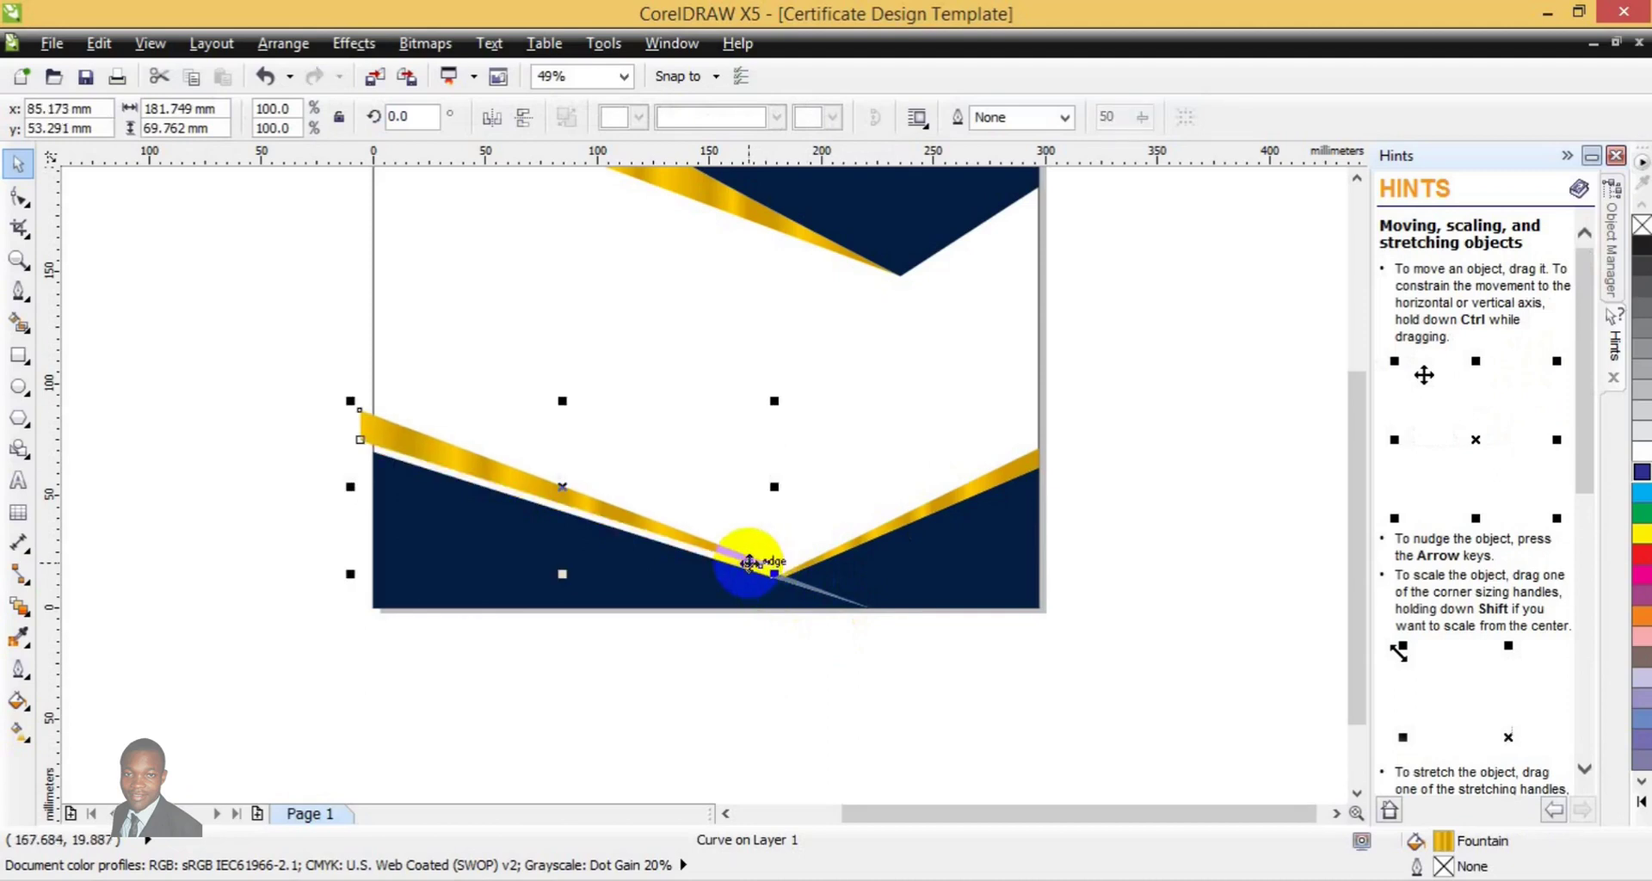
key("ctrl+z")
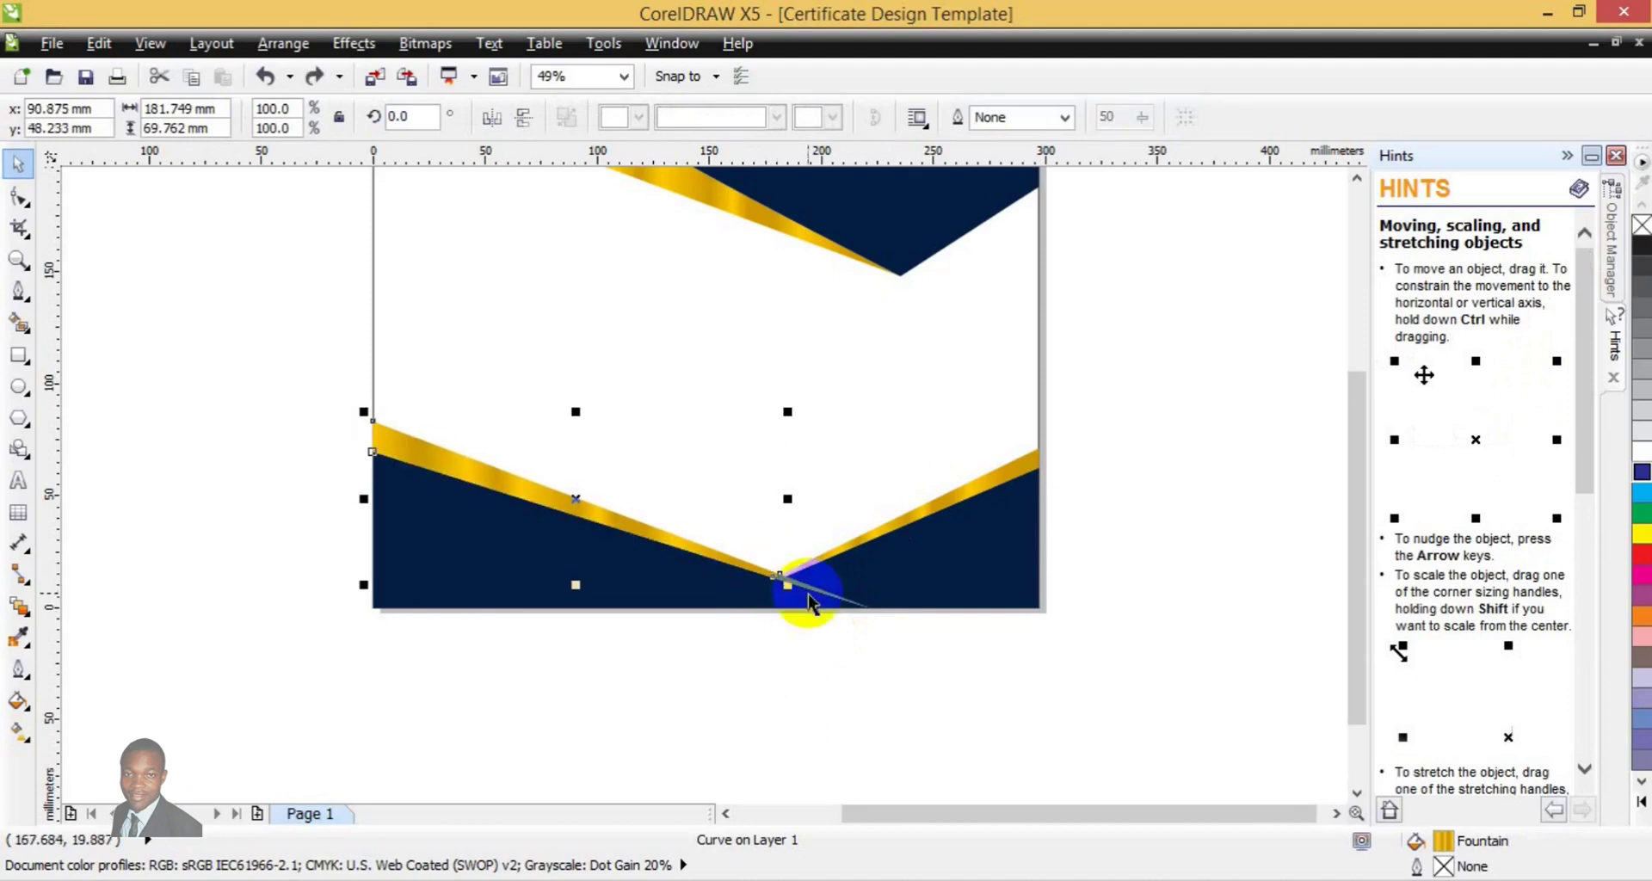
left_click(819, 592)
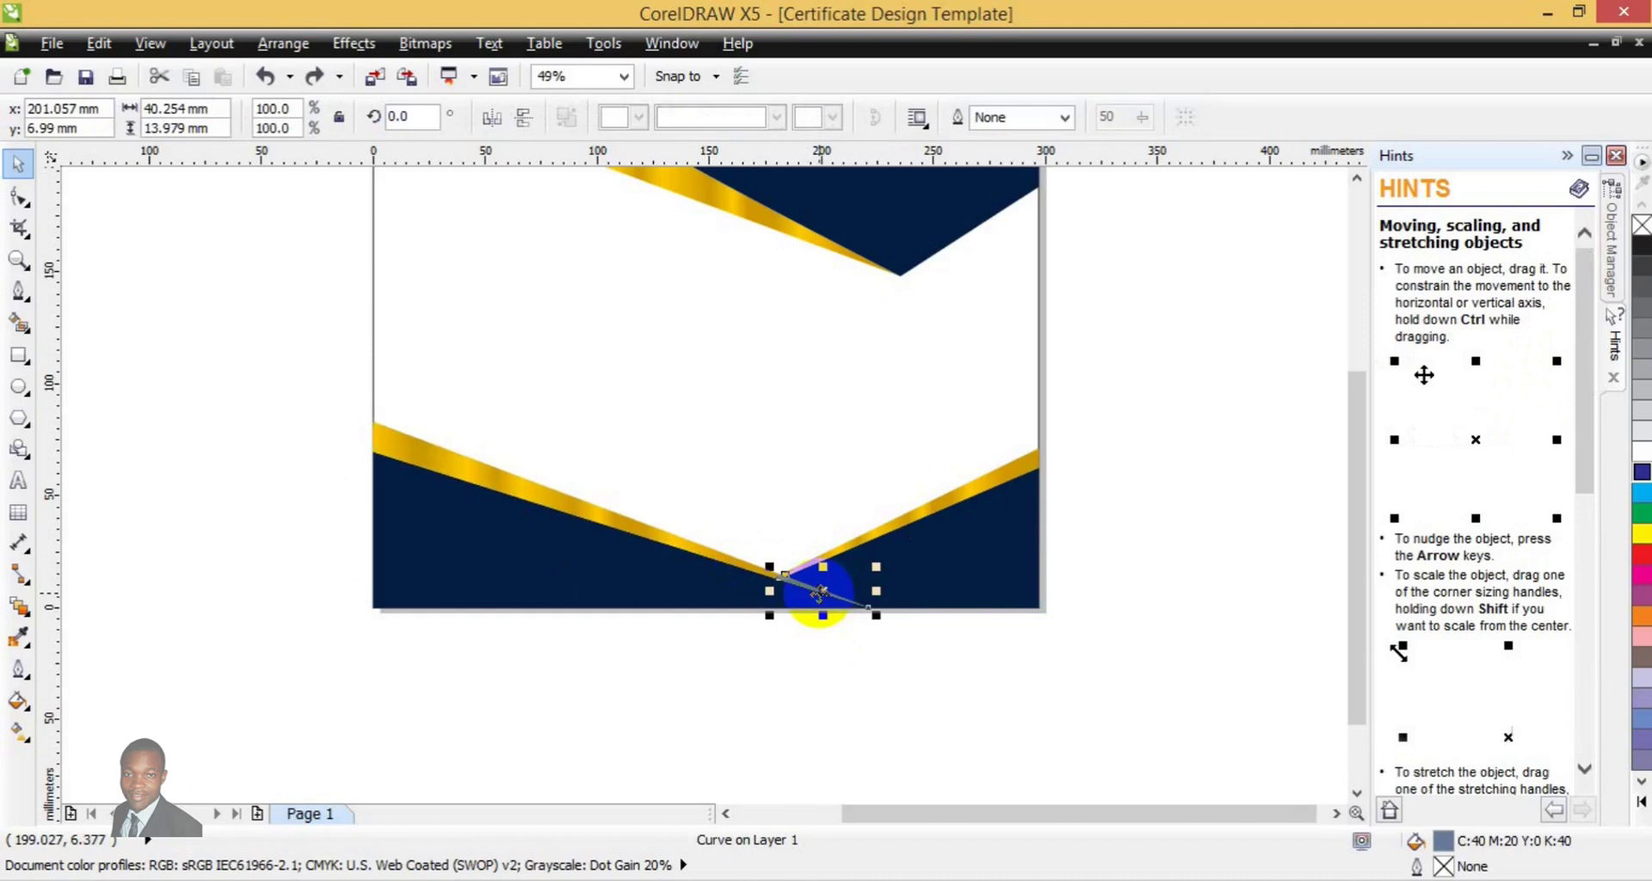
Apply the Cylinder - Gold 03 fountain fill preset to the sliver
left_click(19, 703)
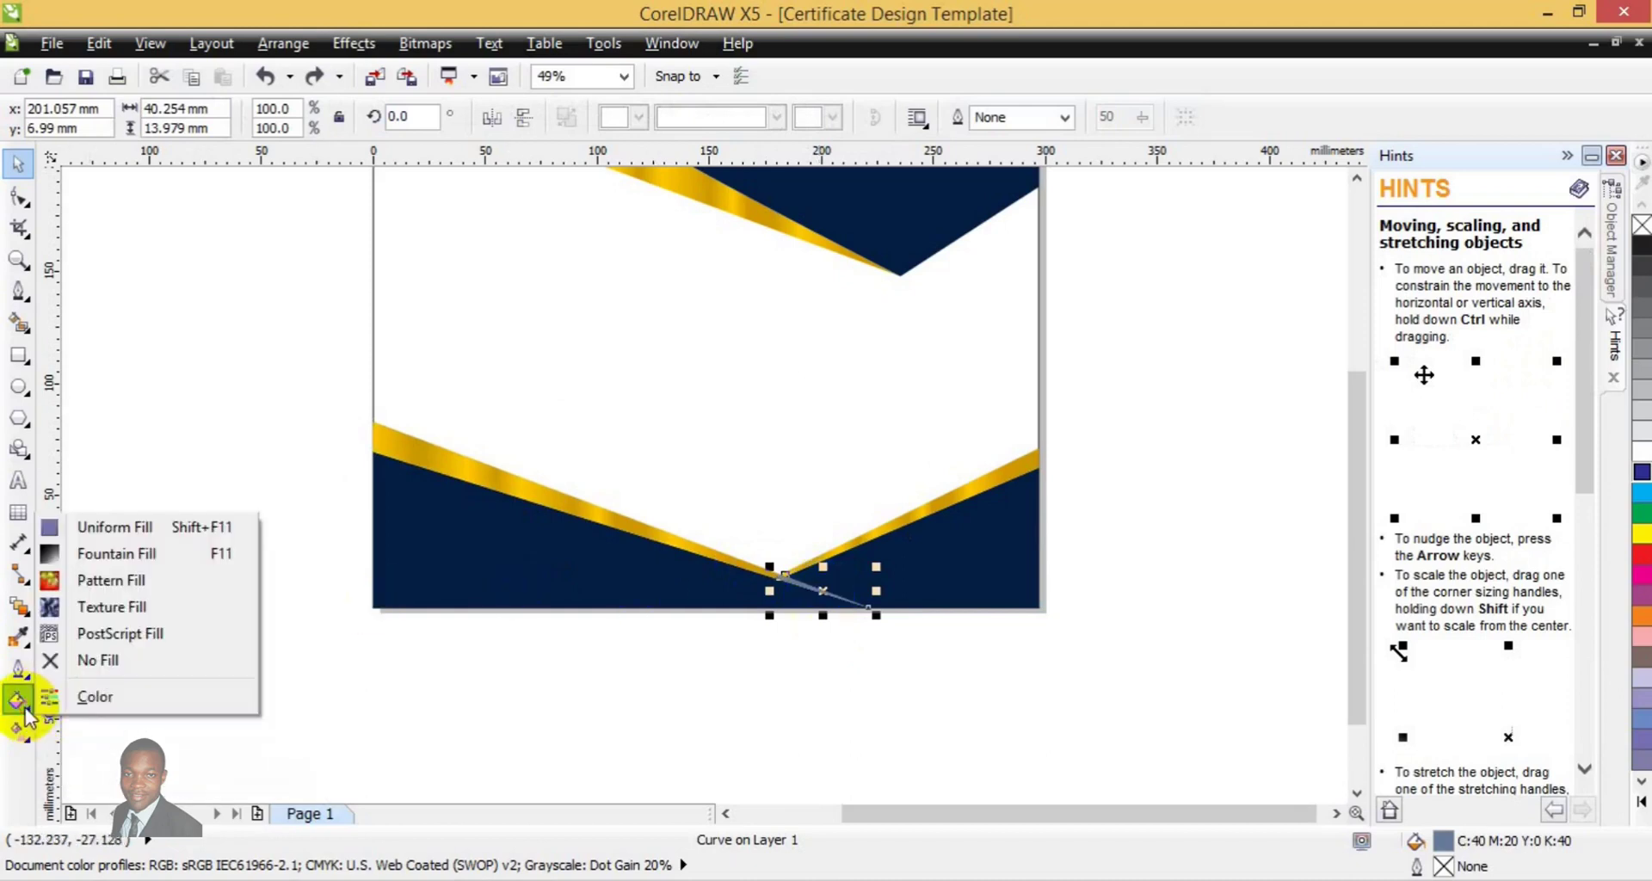
left_click(123, 564)
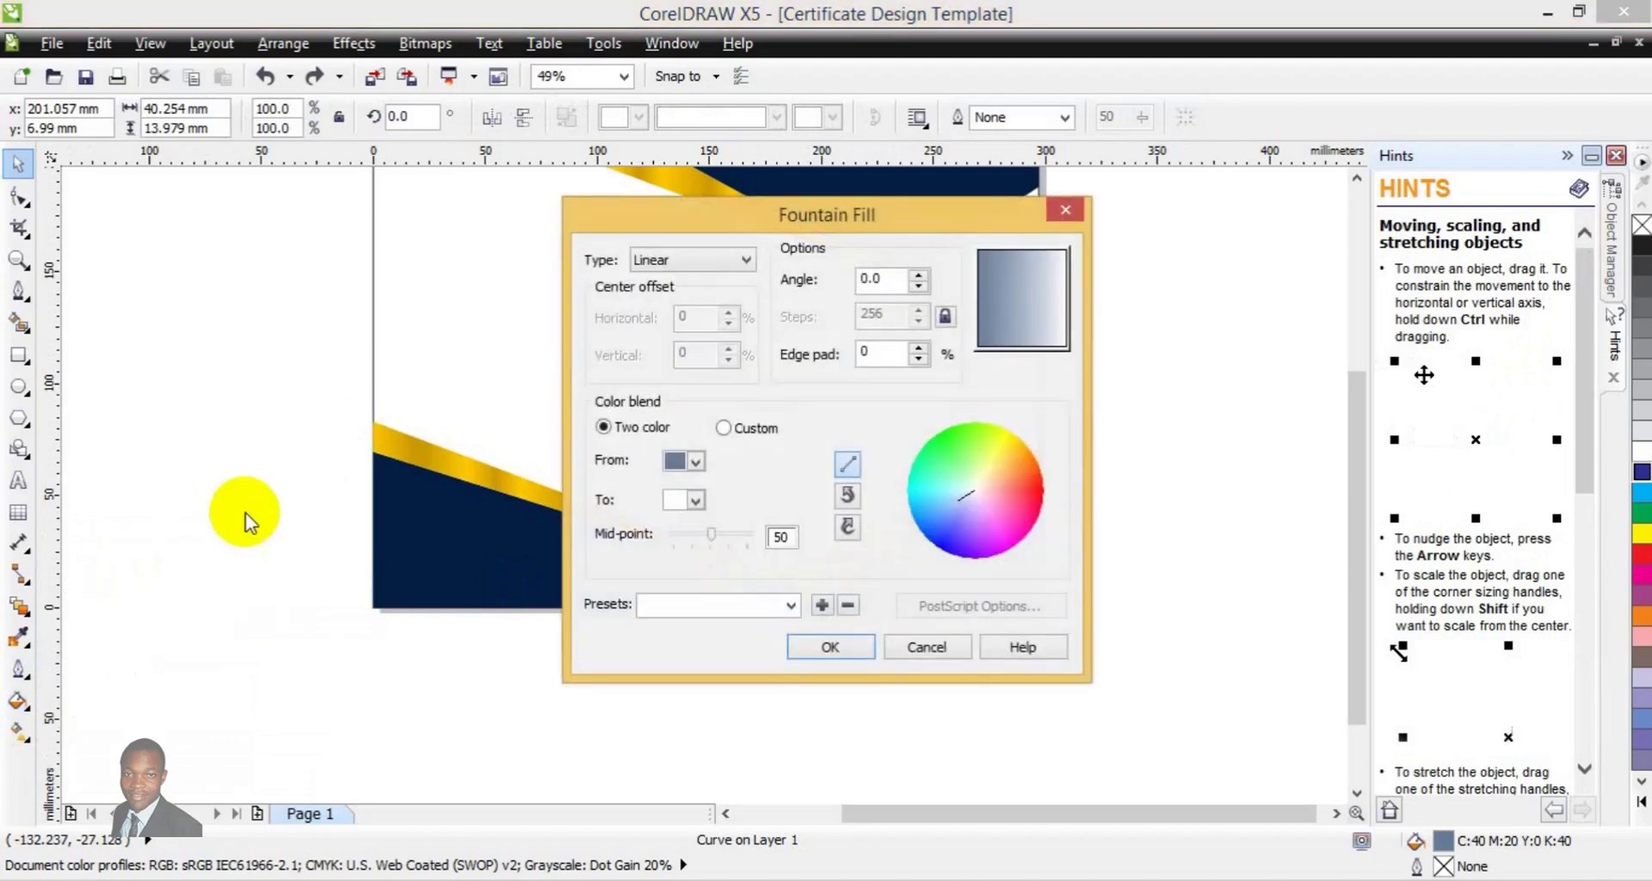
left_click(790, 605)
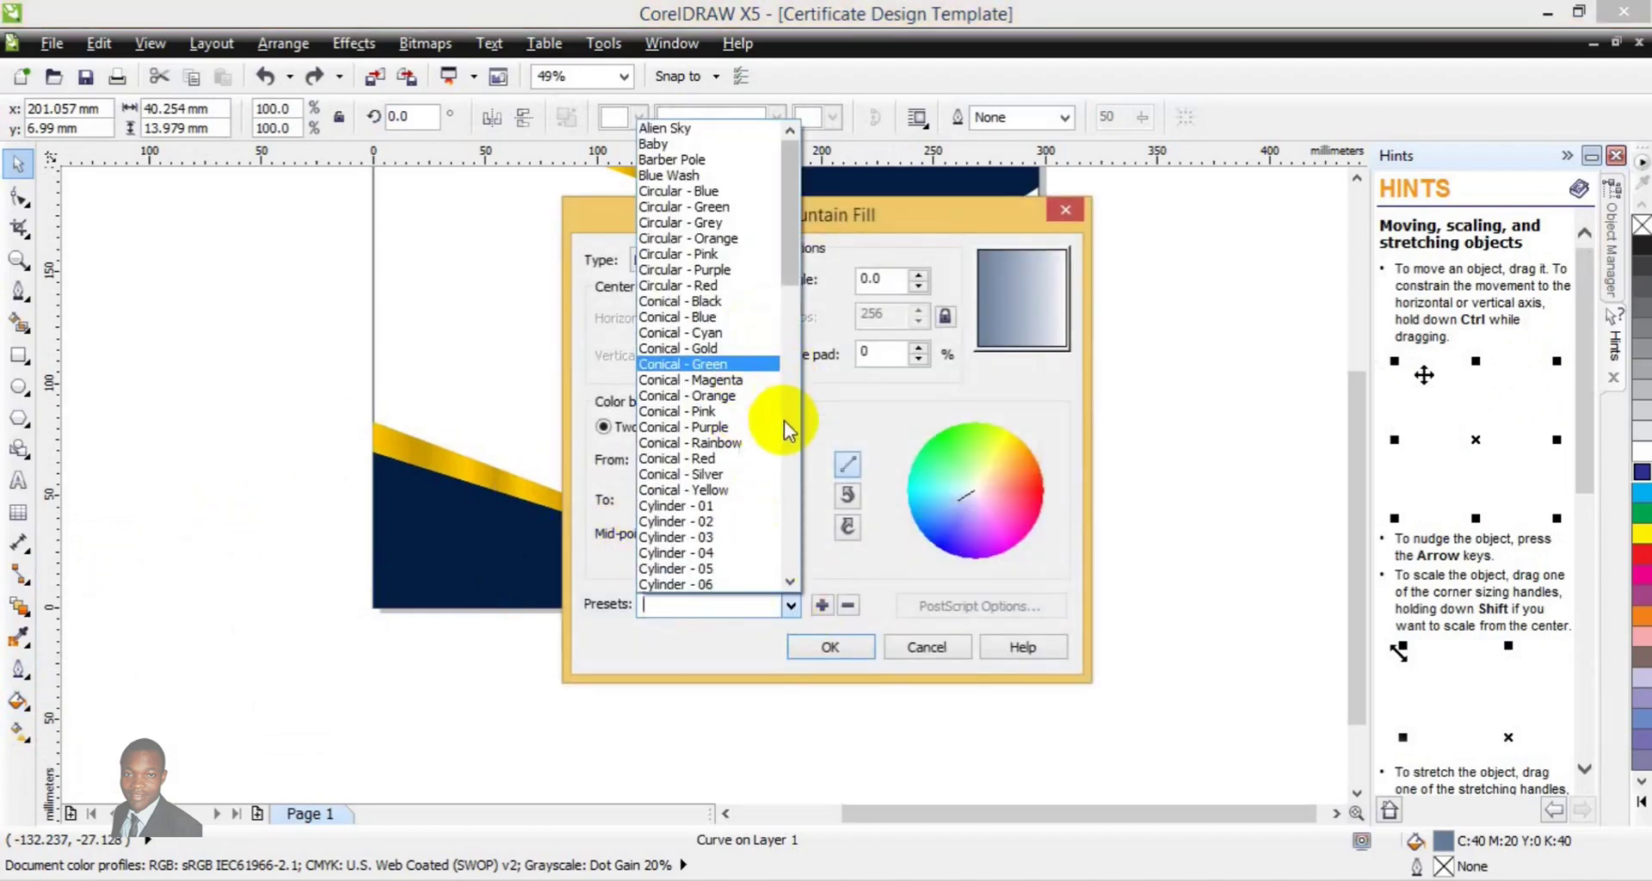
left_click(788, 463)
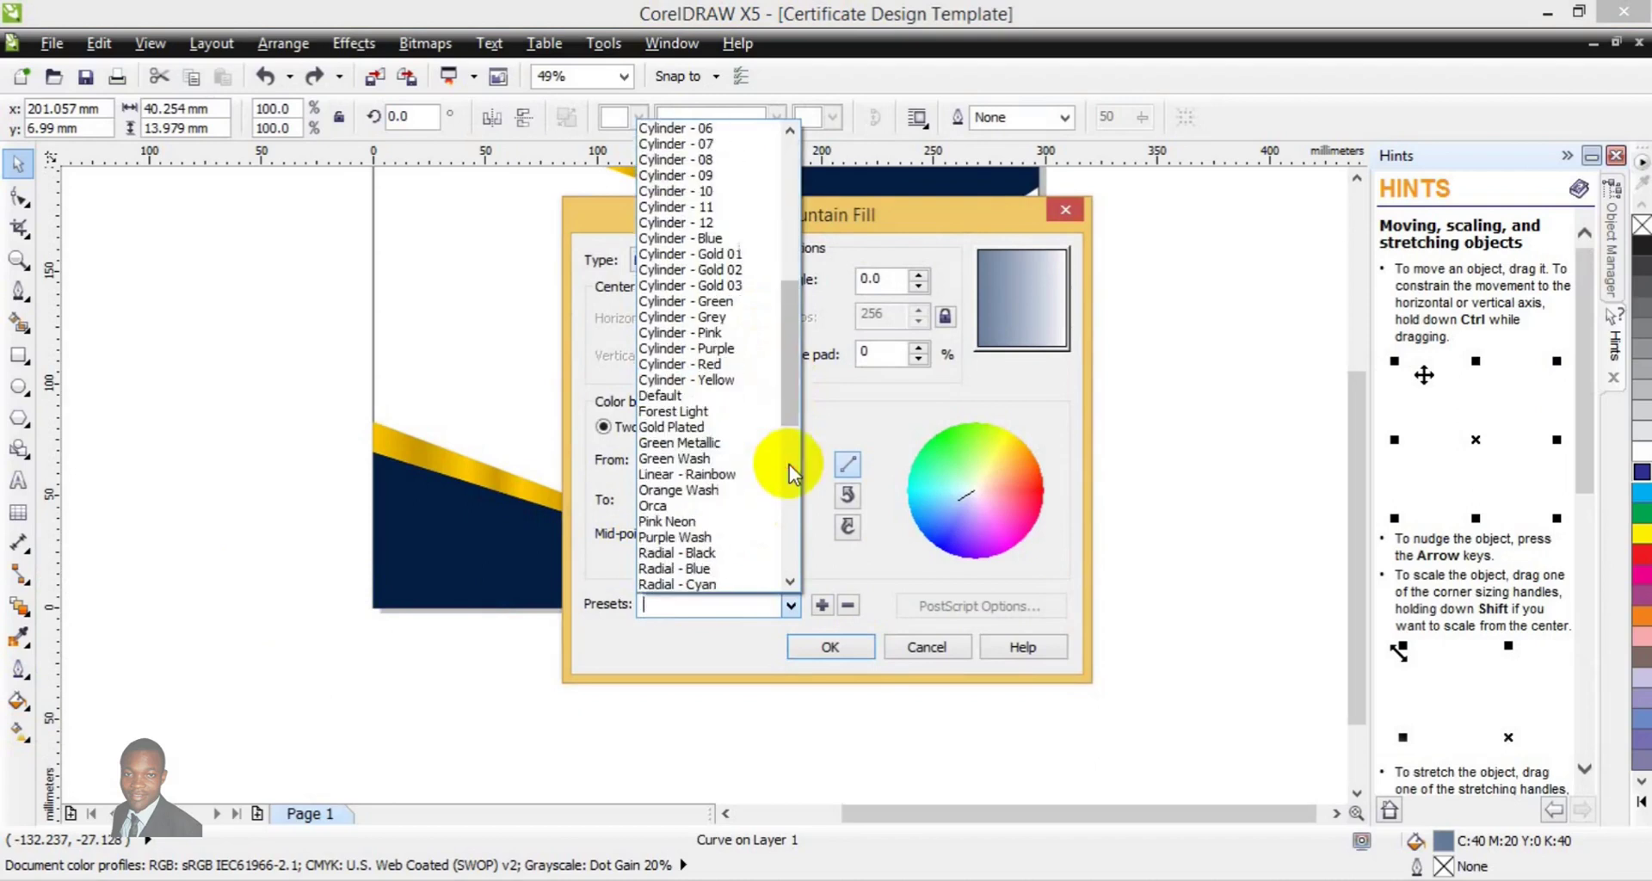
left_click(717, 285)
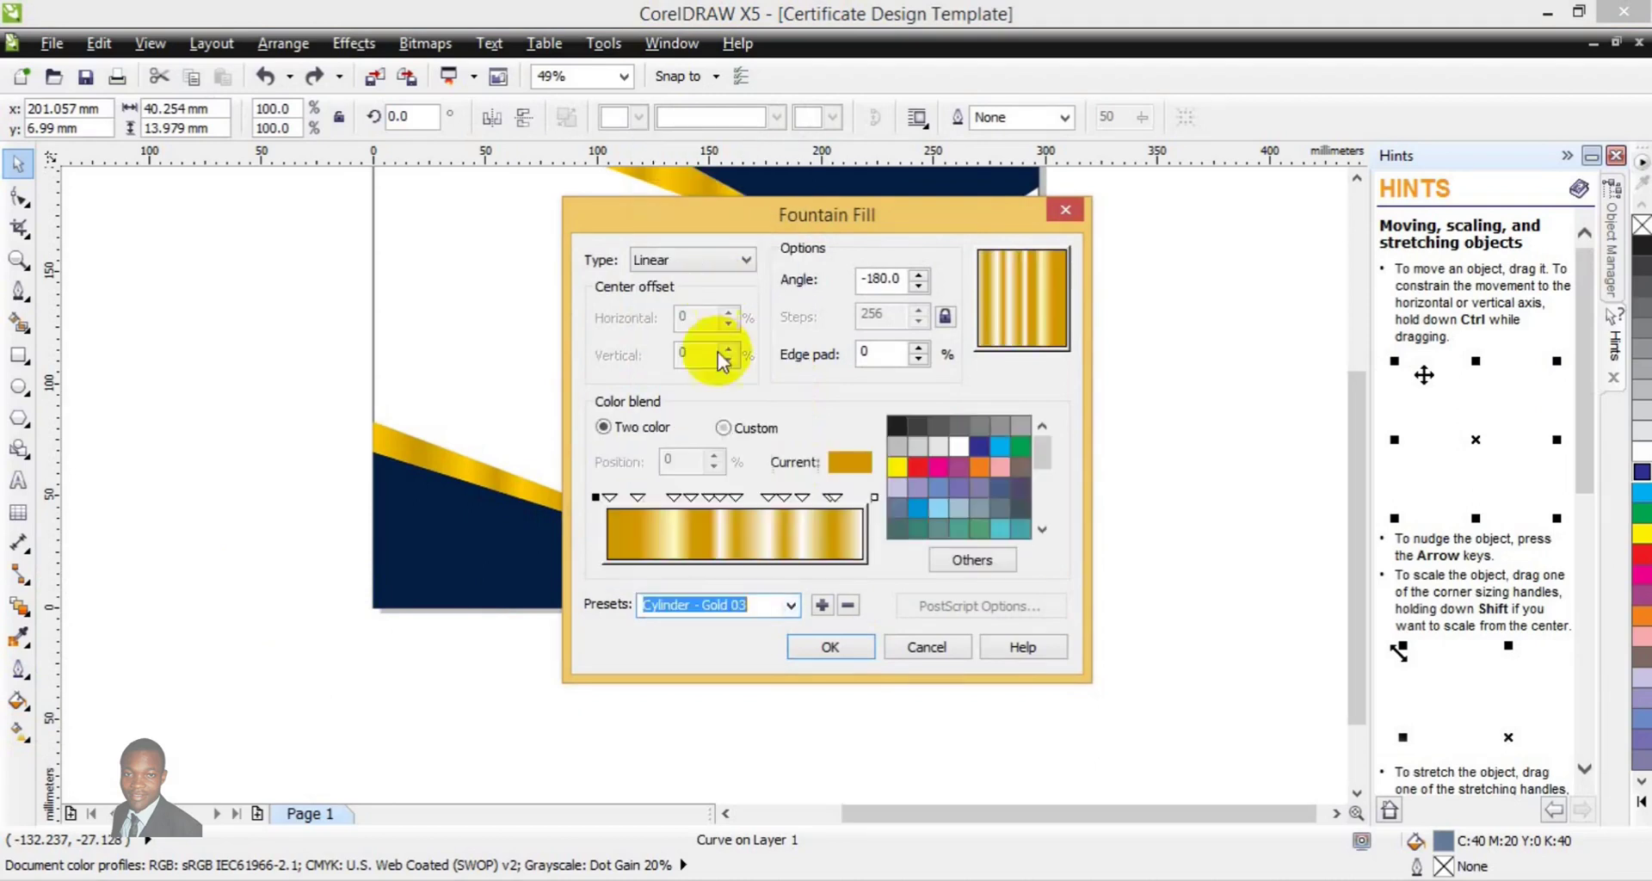
Make the 26%, 44%, 63%, 76% and end colour points gold, apply, and deselect
left_click(674, 499)
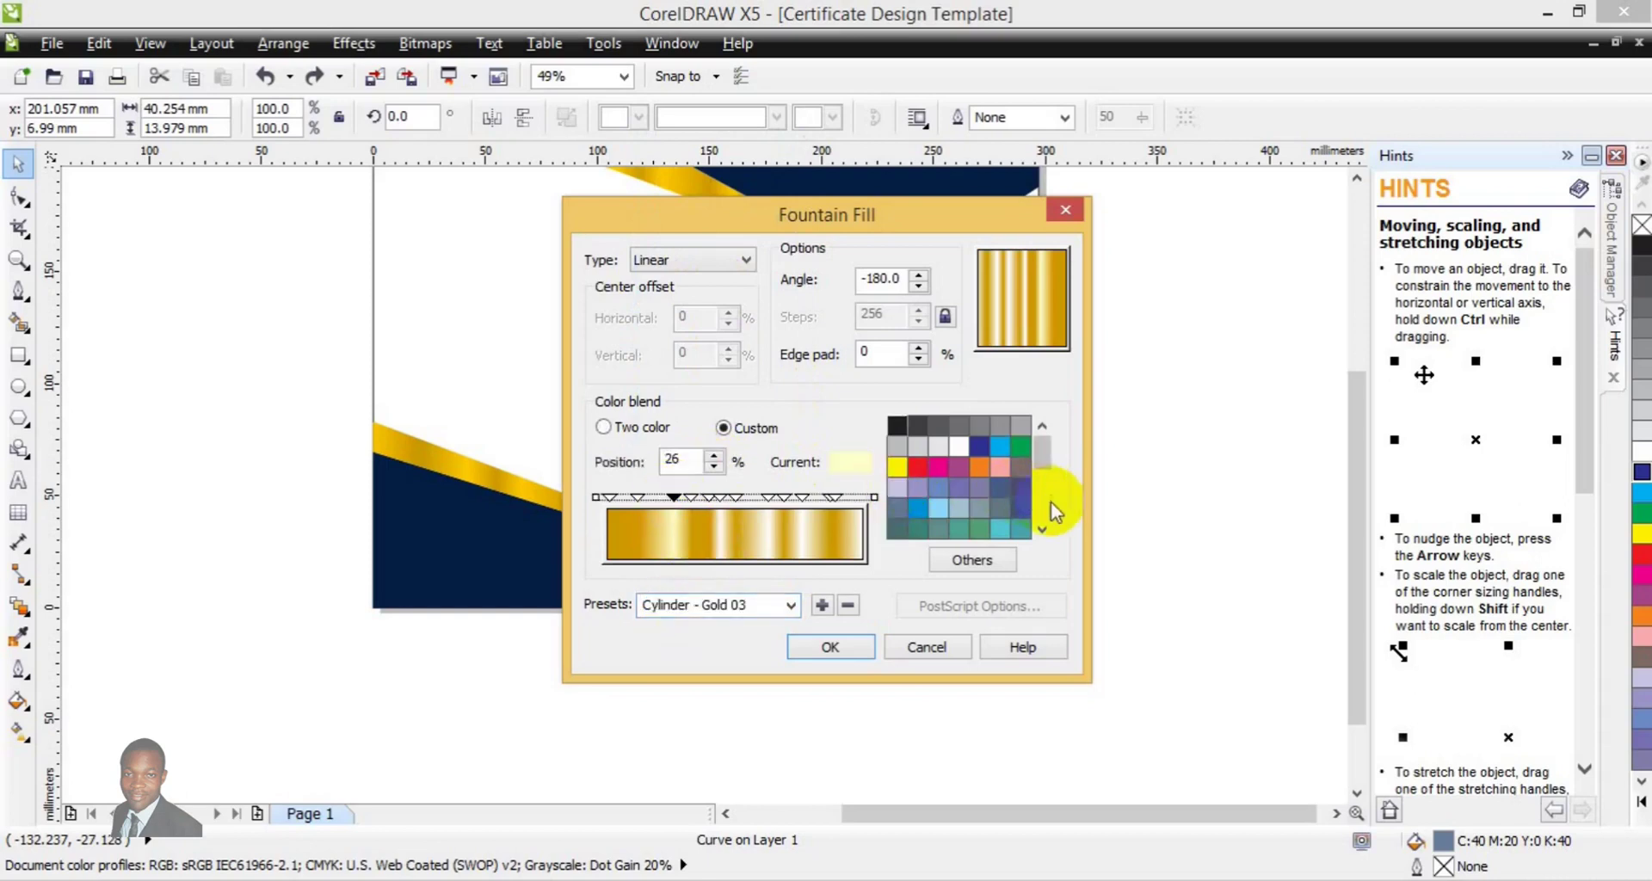
left_click(1044, 511)
left_click(942, 487)
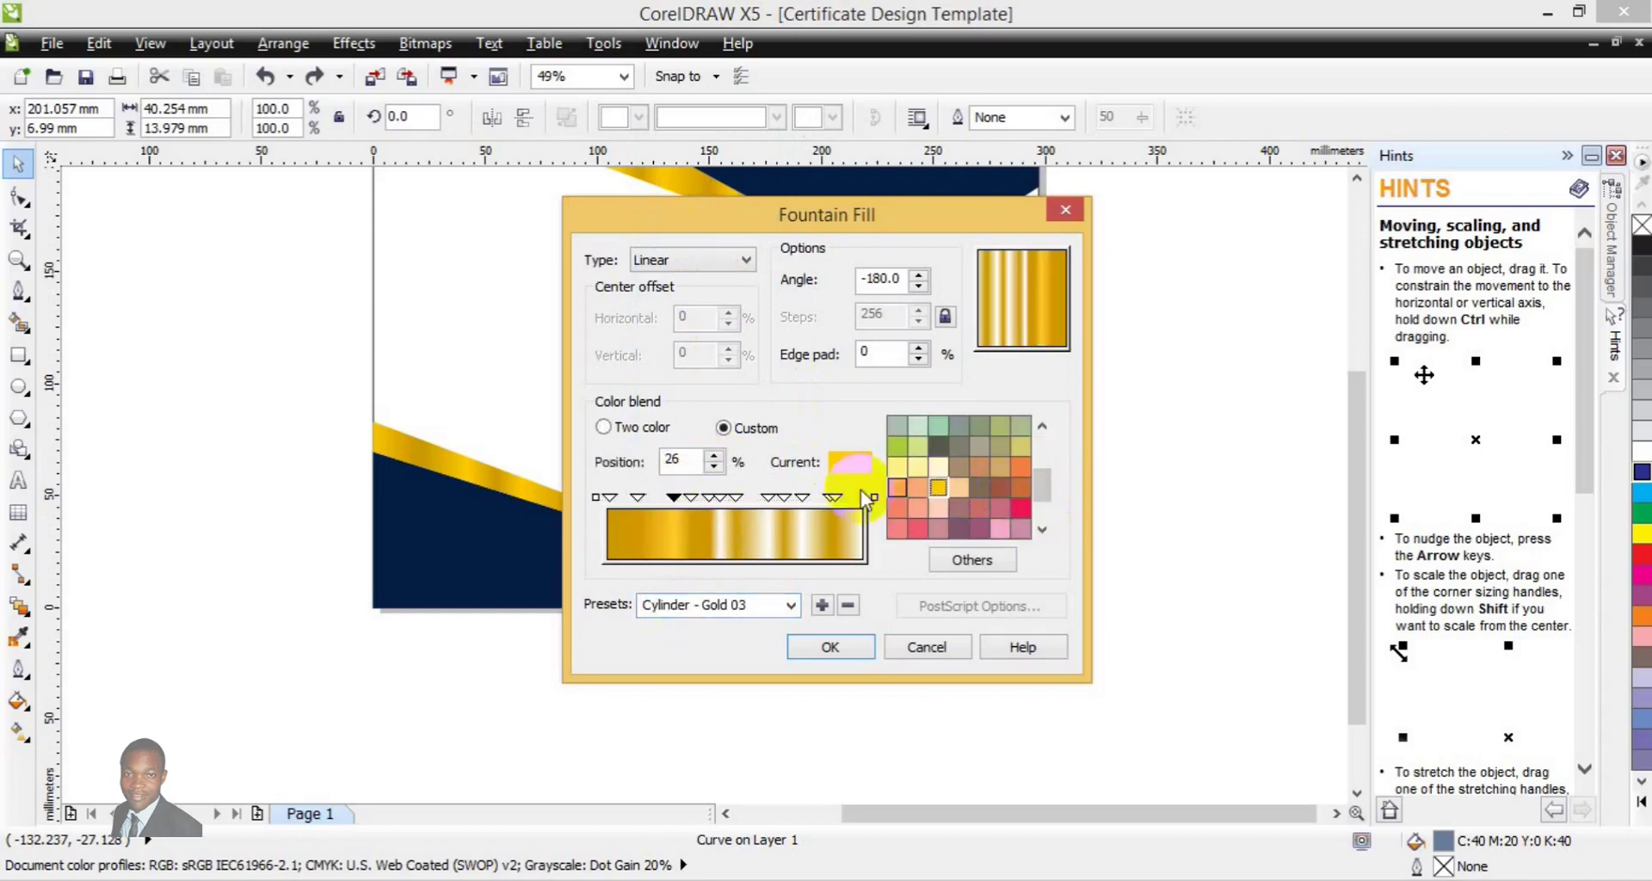
left_click(718, 498)
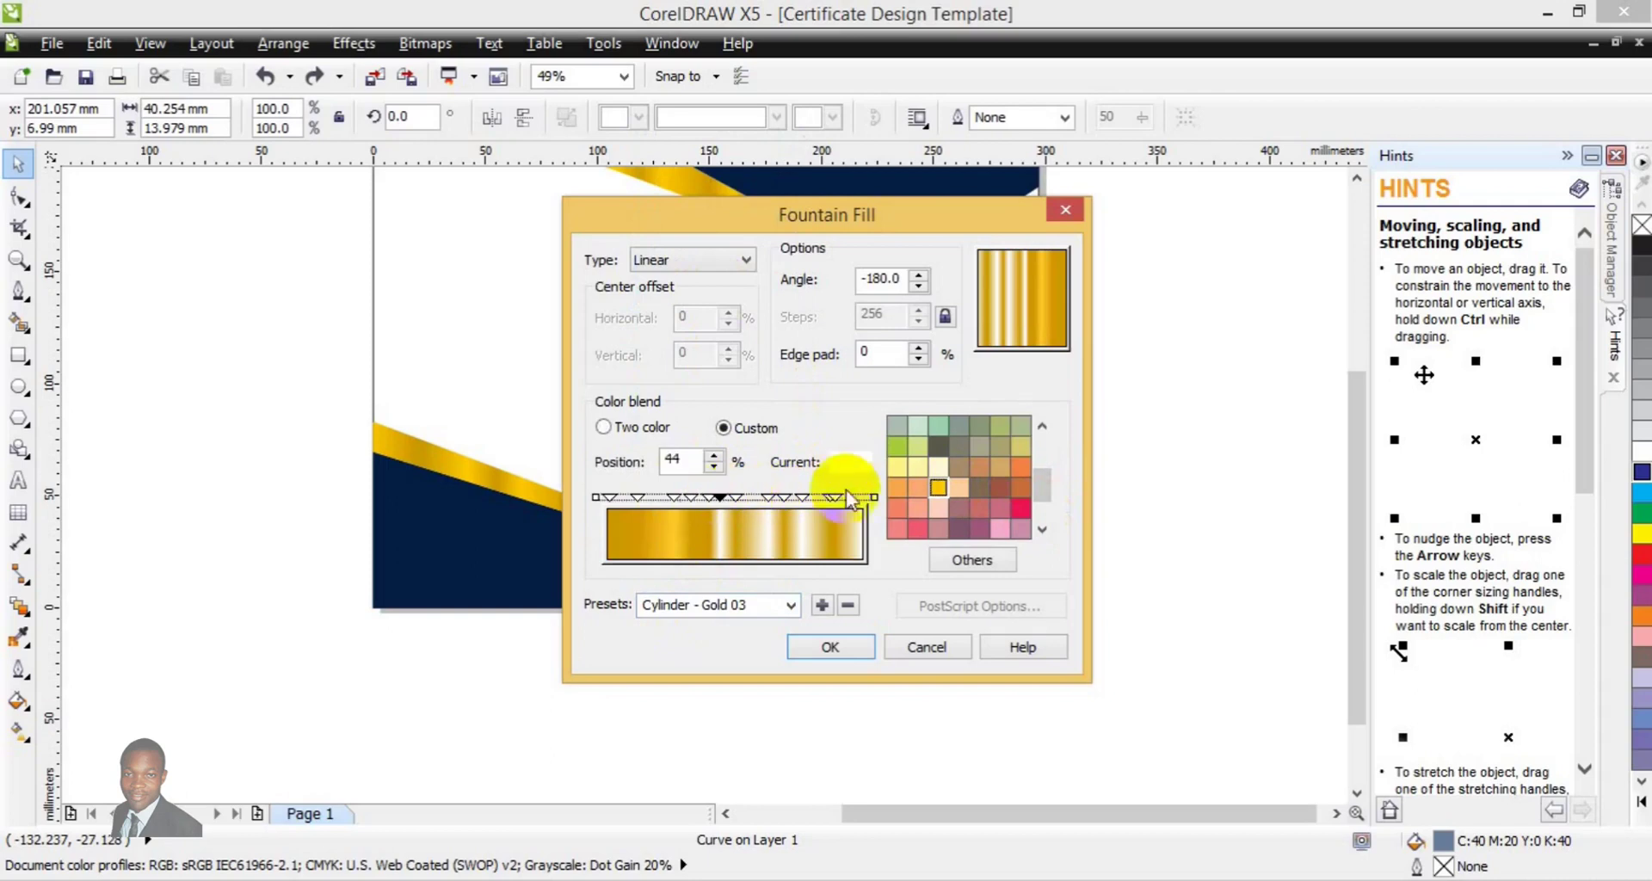
left_click(938, 489)
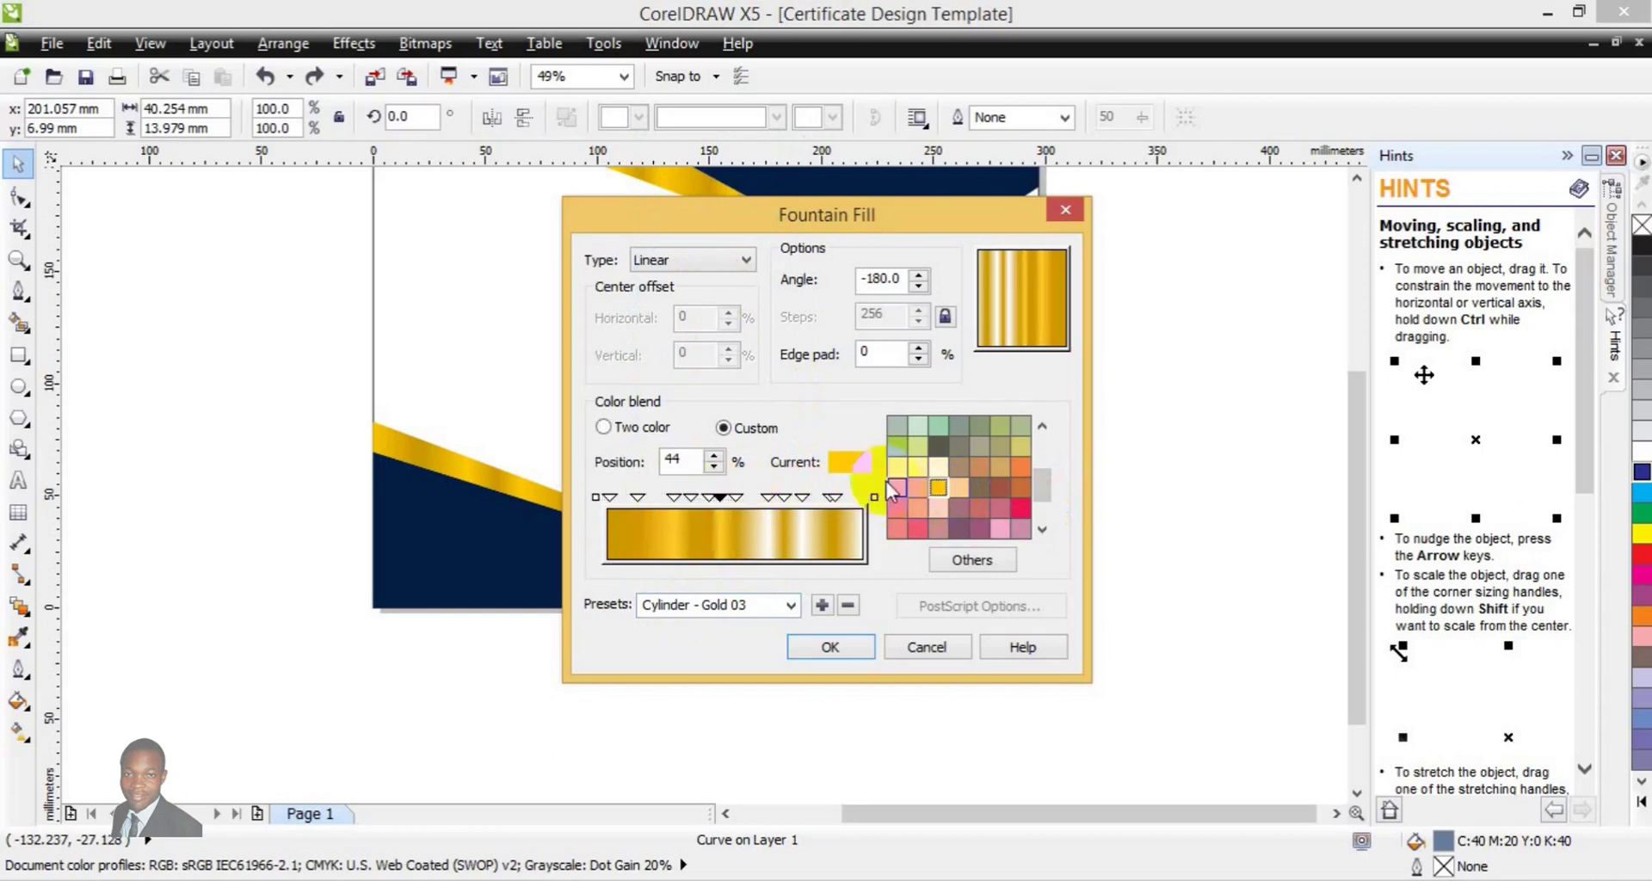
left_click(768, 498)
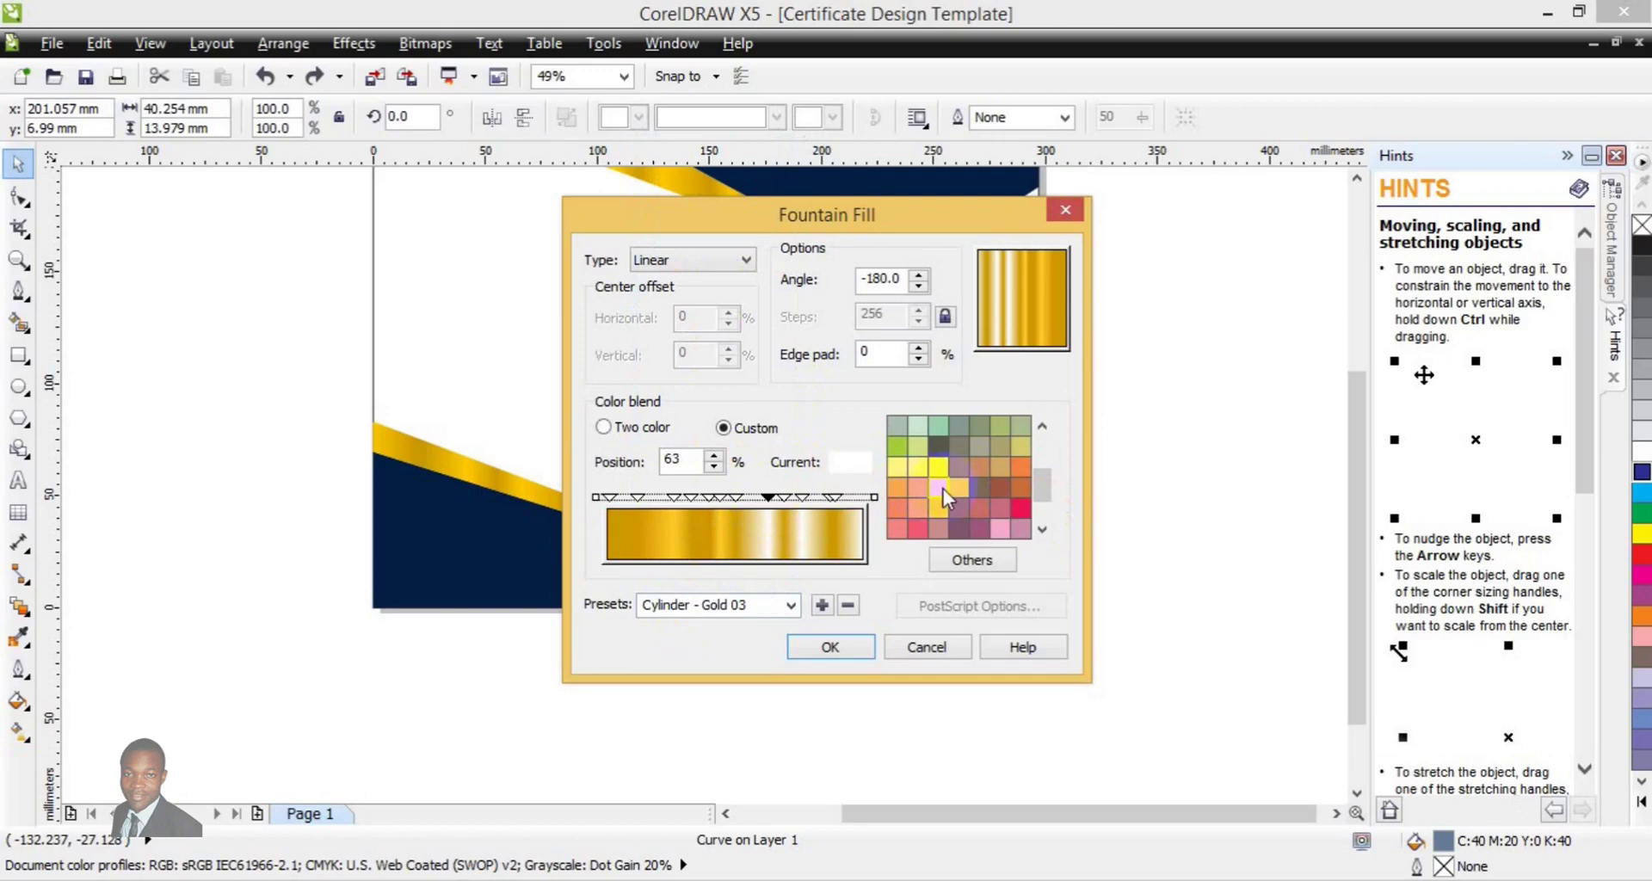
left_click(943, 488)
left_click(802, 498)
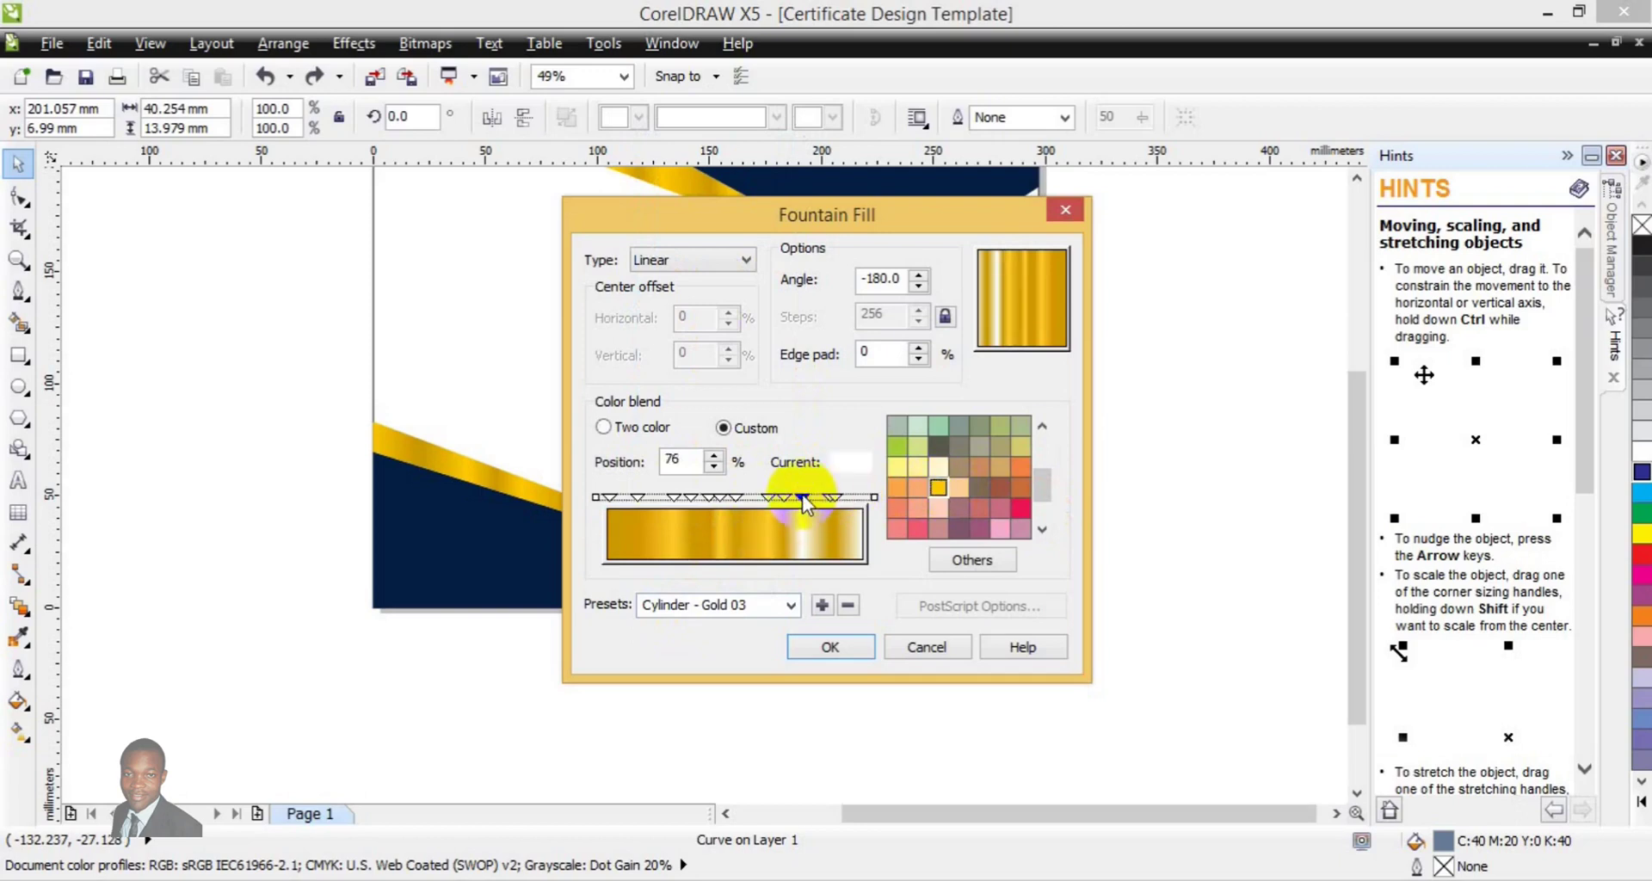
left_click(937, 488)
left_click(872, 499)
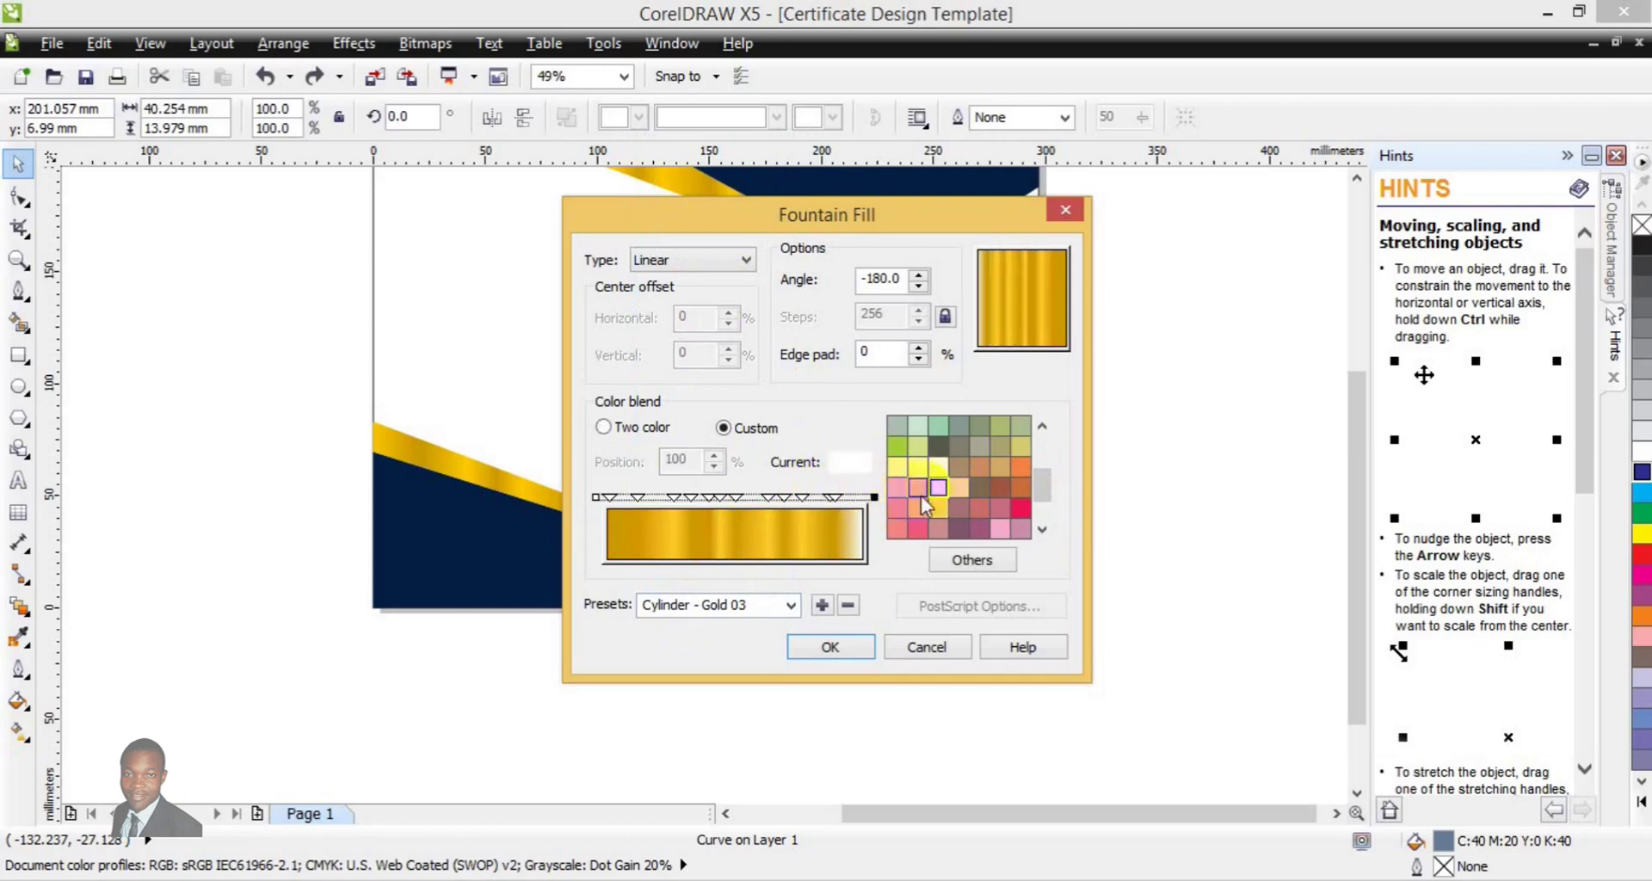
left_click(934, 488)
left_click(849, 640)
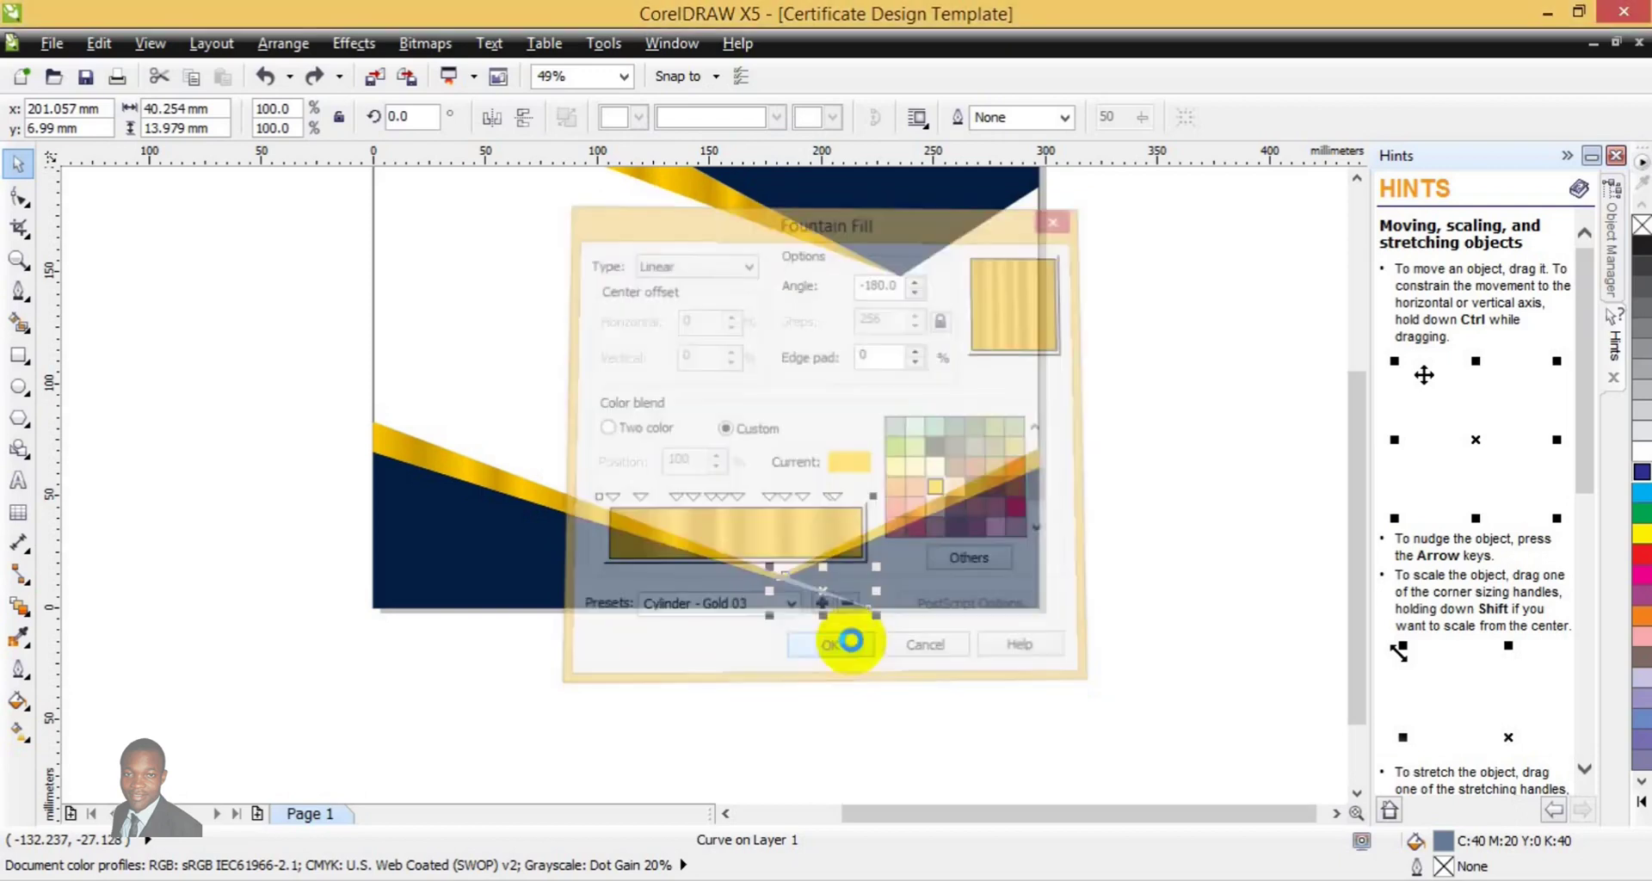
left_click(1095, 650)
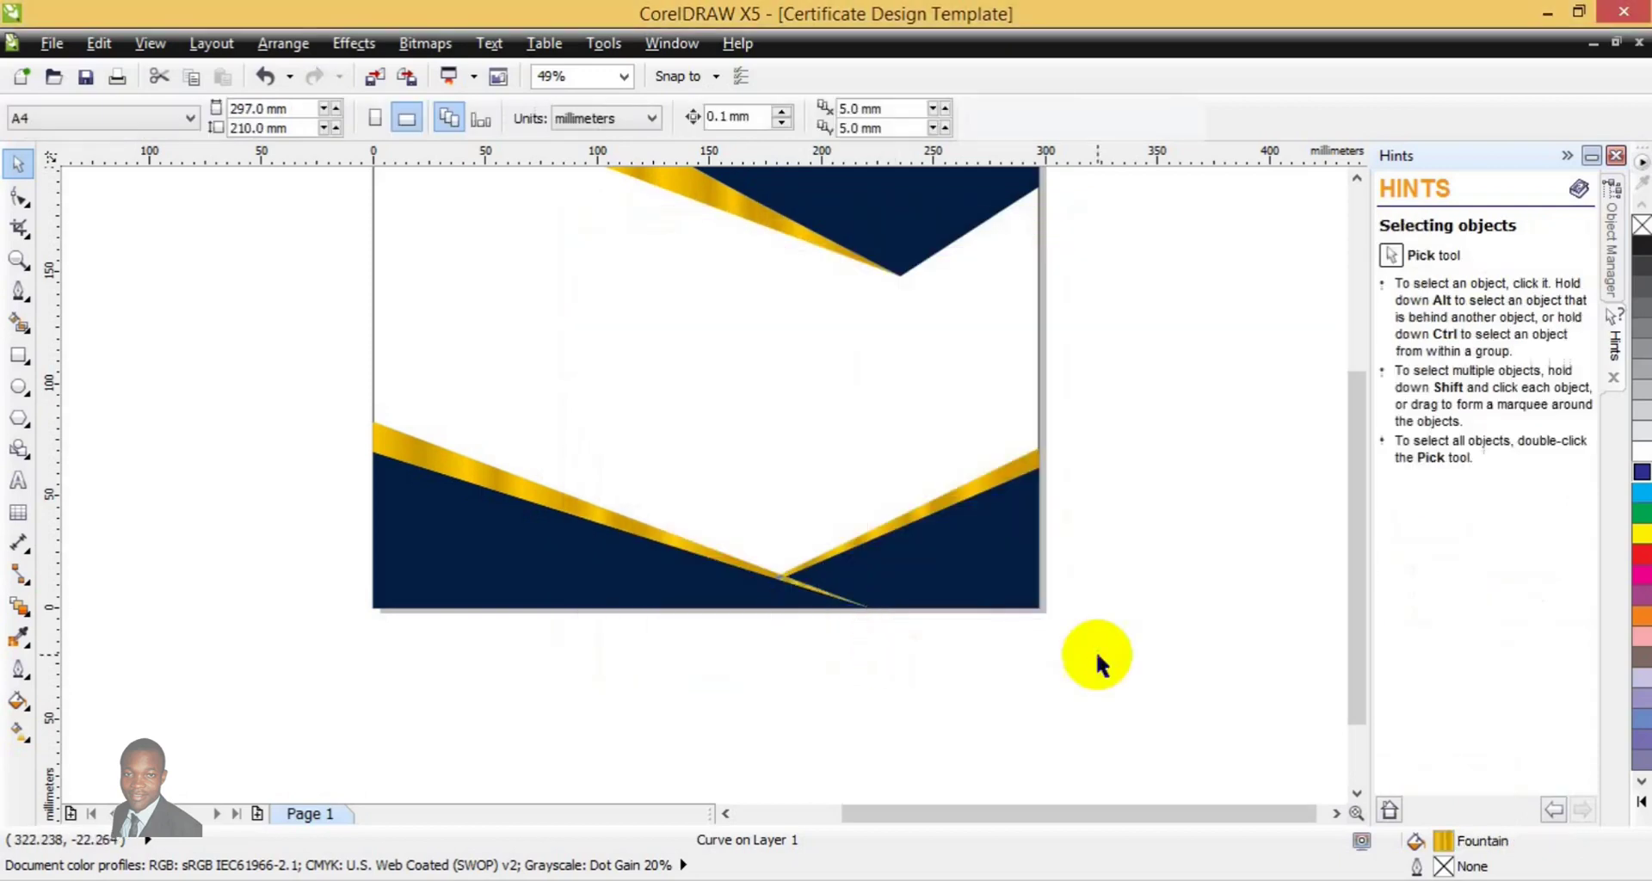
Import Certificate Pattern PNG from the Desktop's Icon for corel folder
left_click(1356, 180)
left_click(1356, 180)
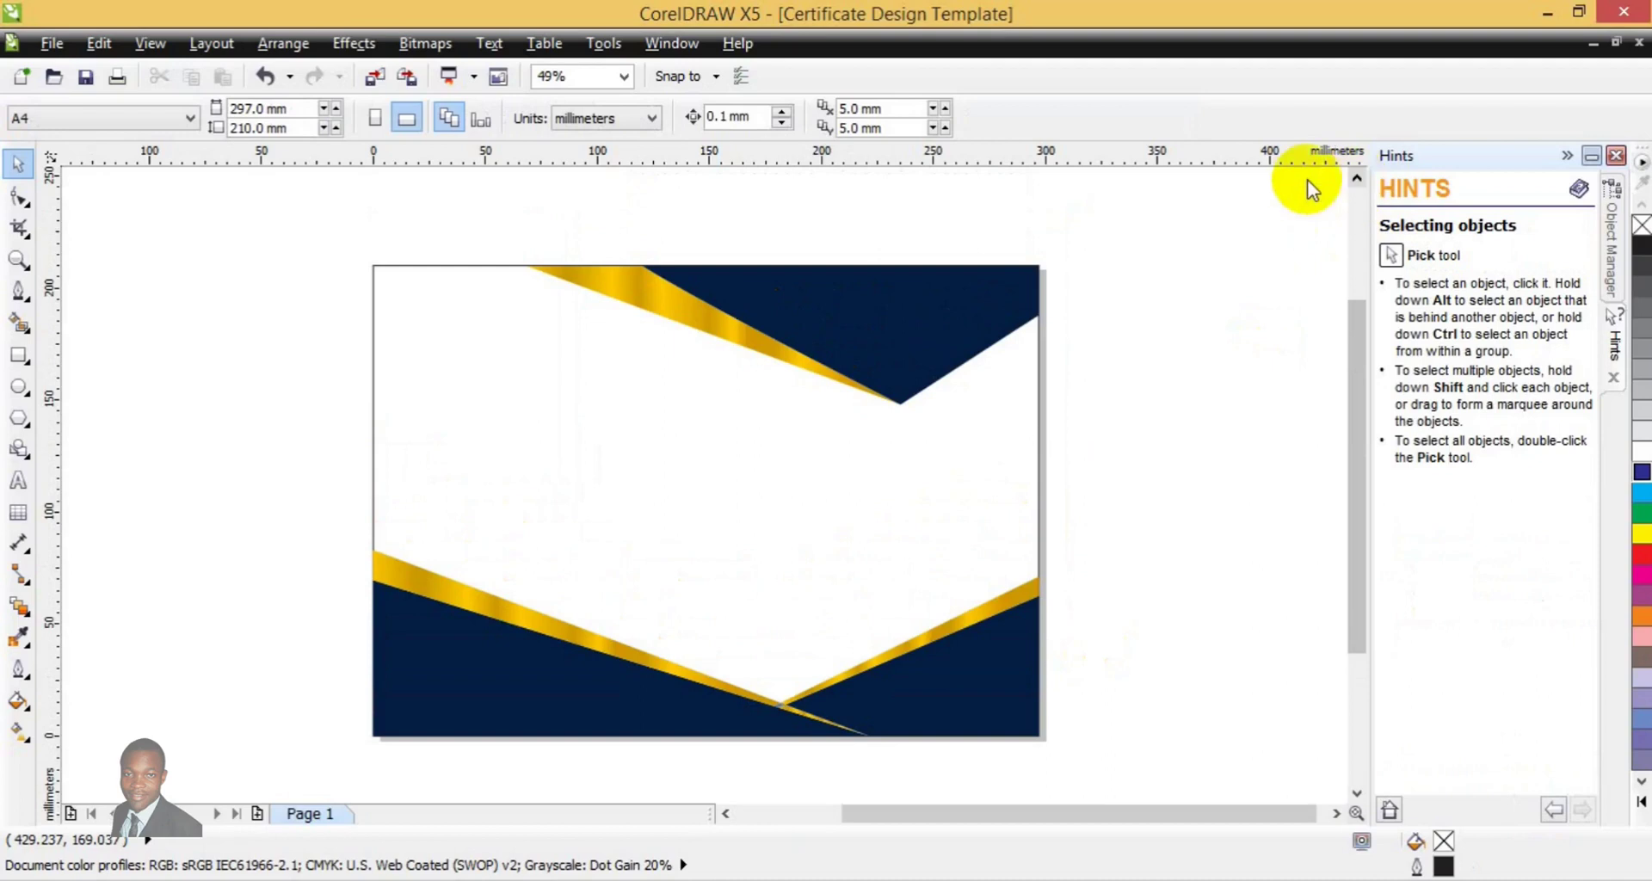
left_click(385, 73)
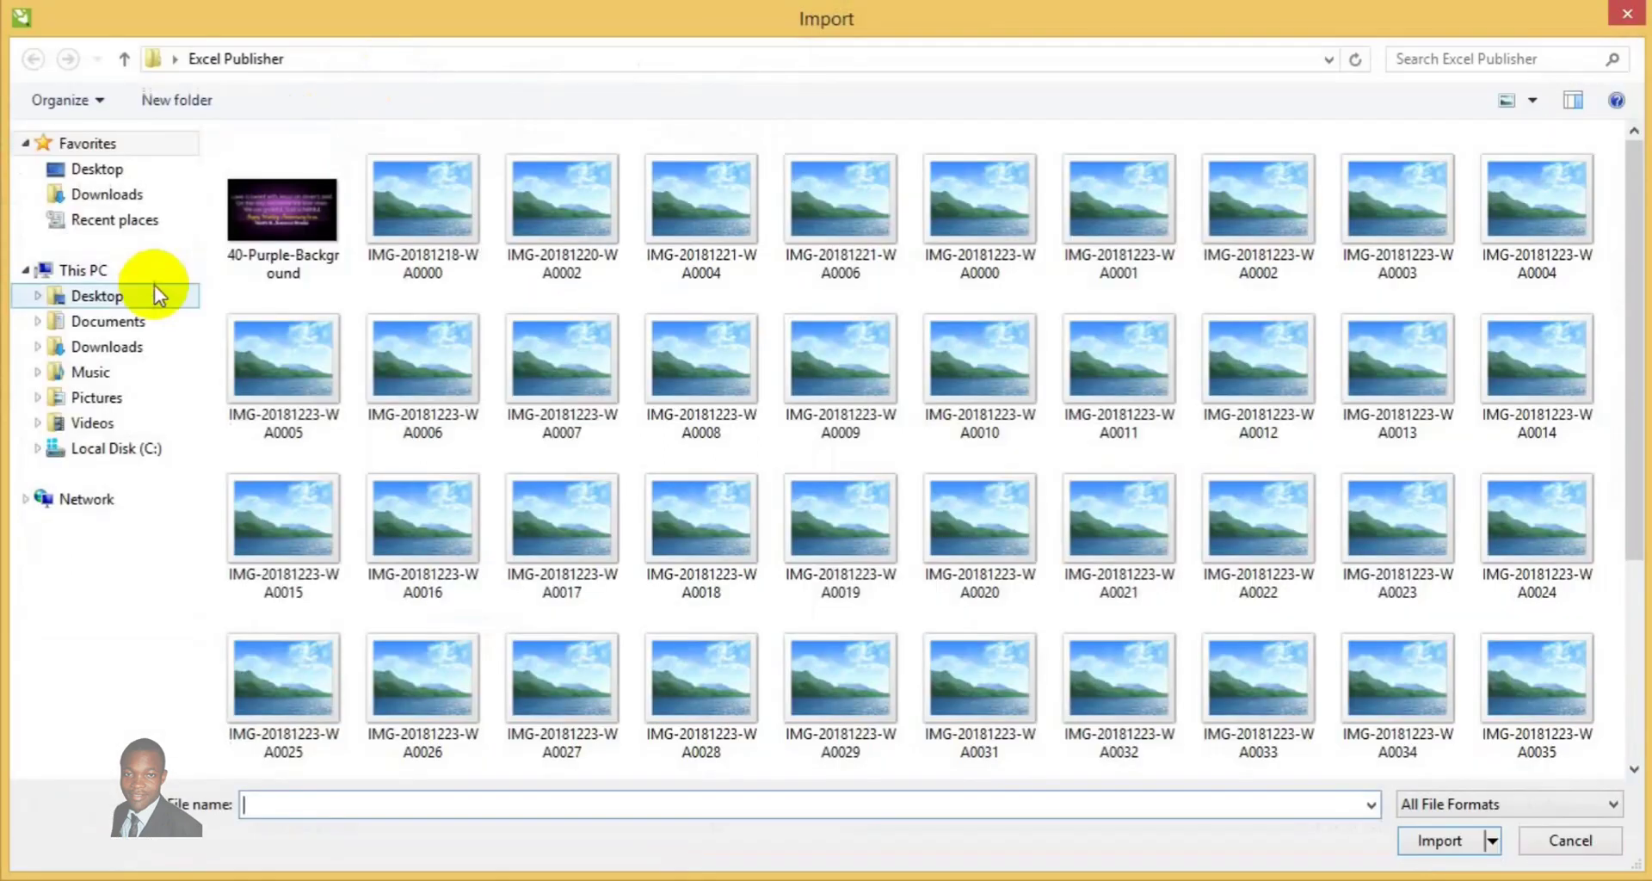
left_click(146, 293)
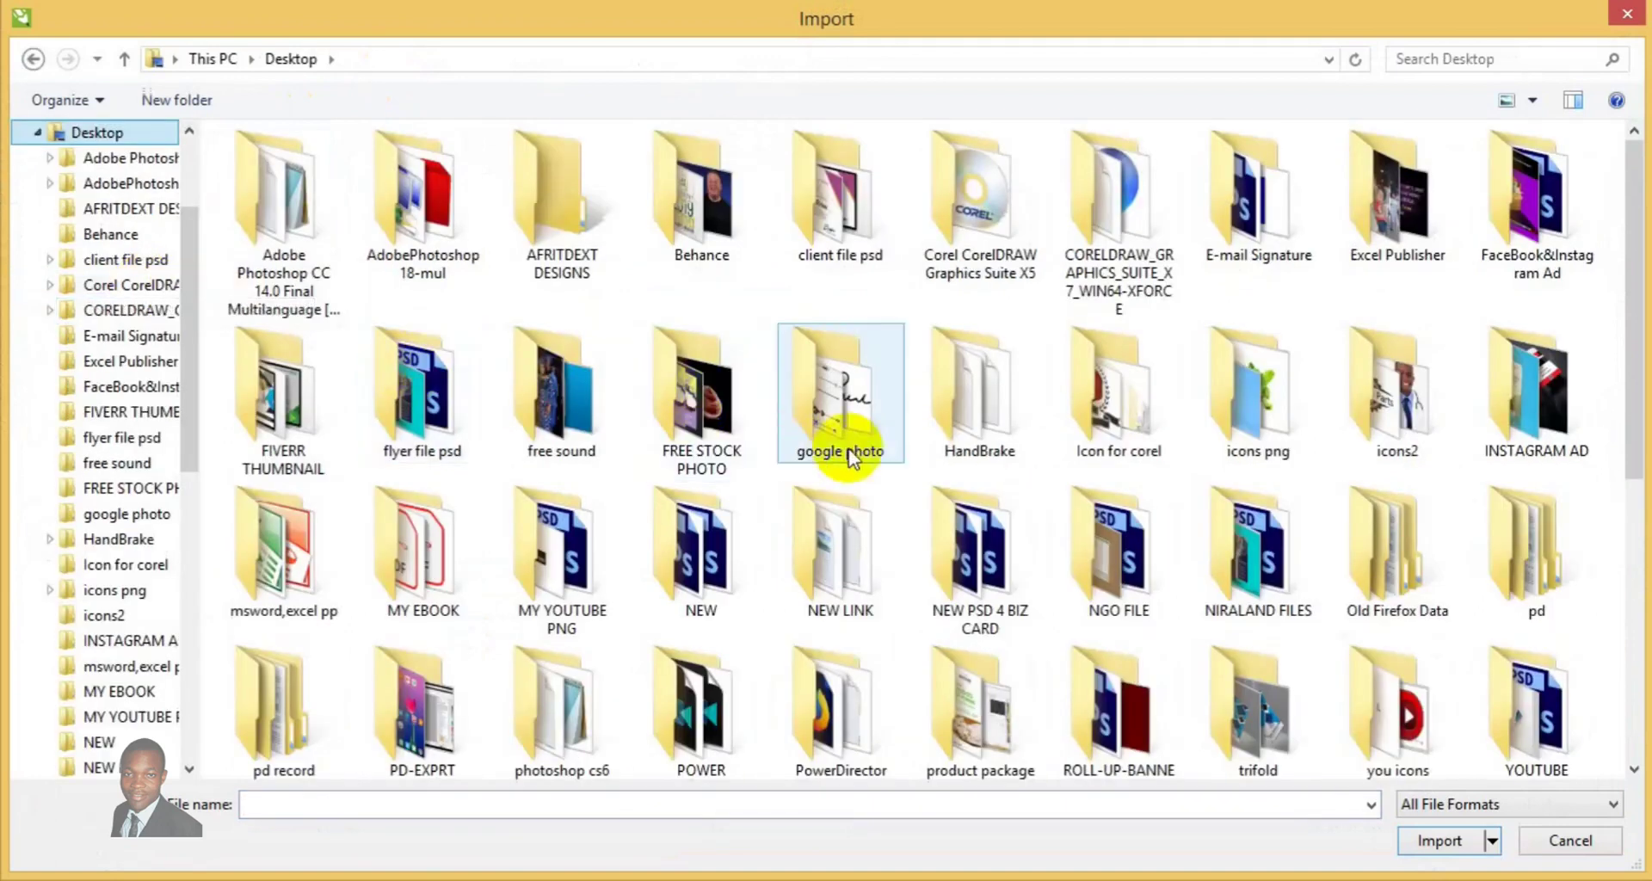
double_click(1098, 442)
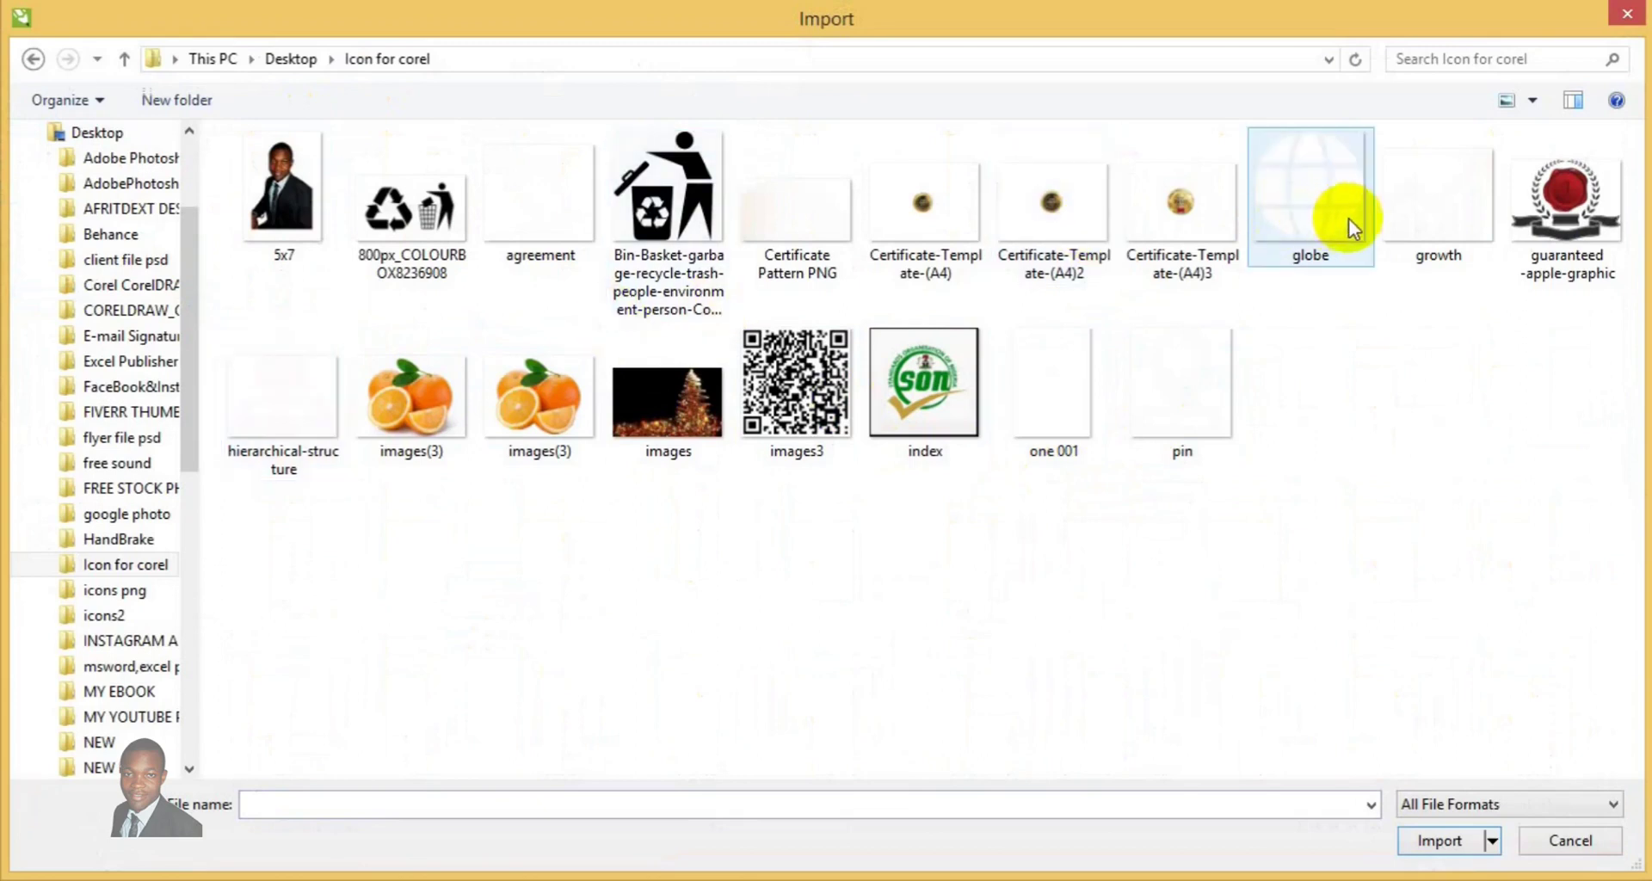
left_click(839, 218)
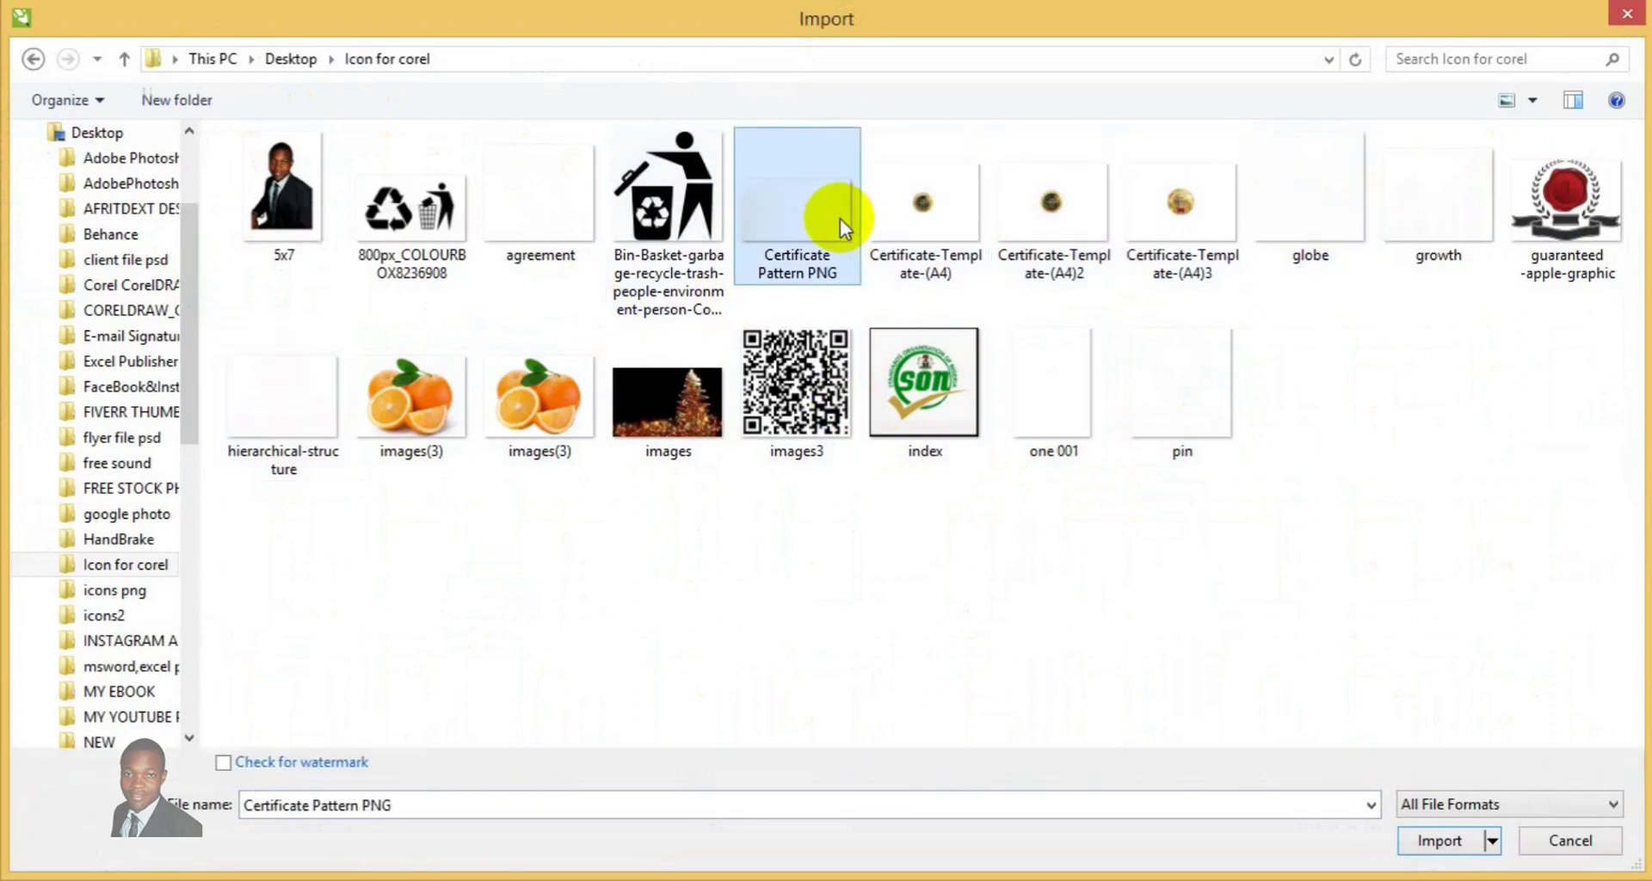
left_click(1446, 842)
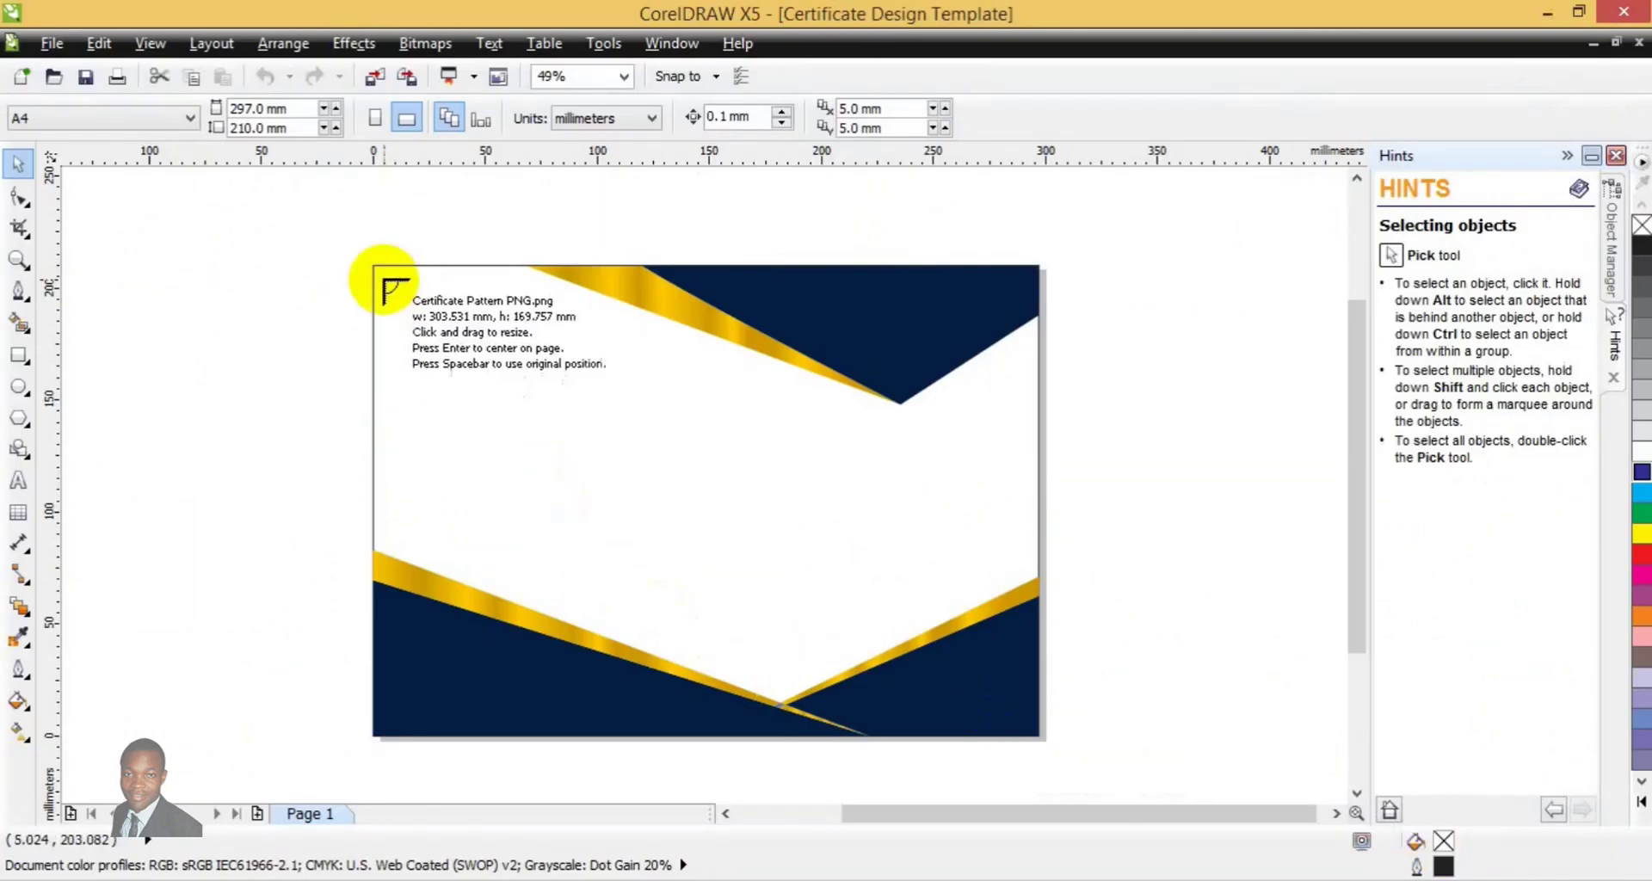
Place the line pattern across the page and start Effects > PowerClip > Place Inside Container
left_click_drag(375, 273, 1025, 785)
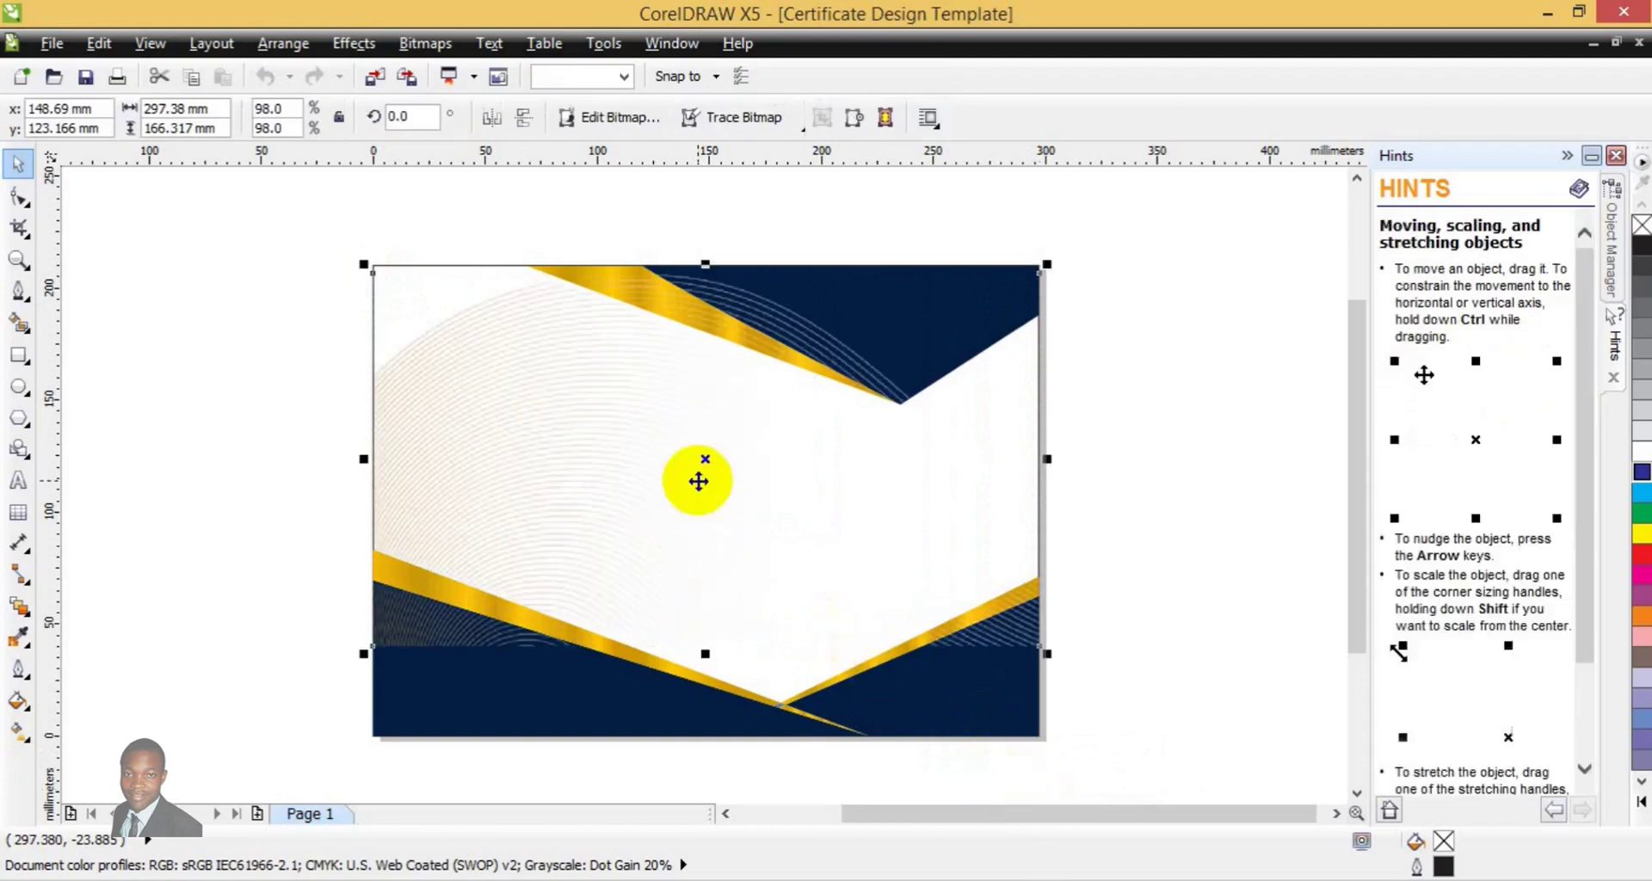
left_click_drag(698, 481, 751, 566)
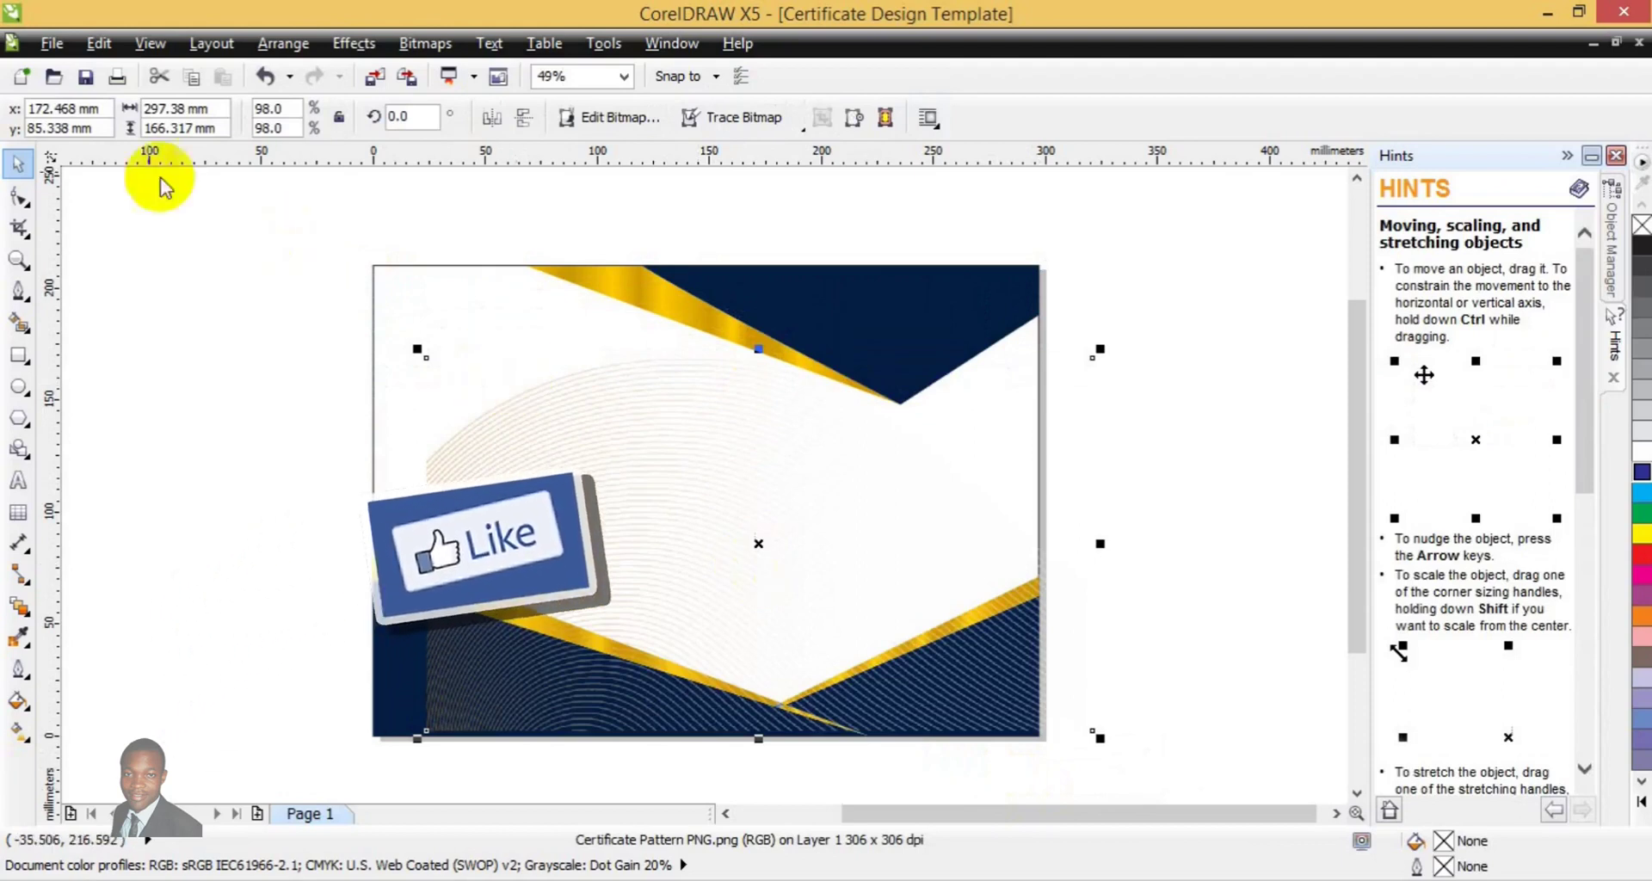
left_click(342, 45)
mouse_move(284, 43)
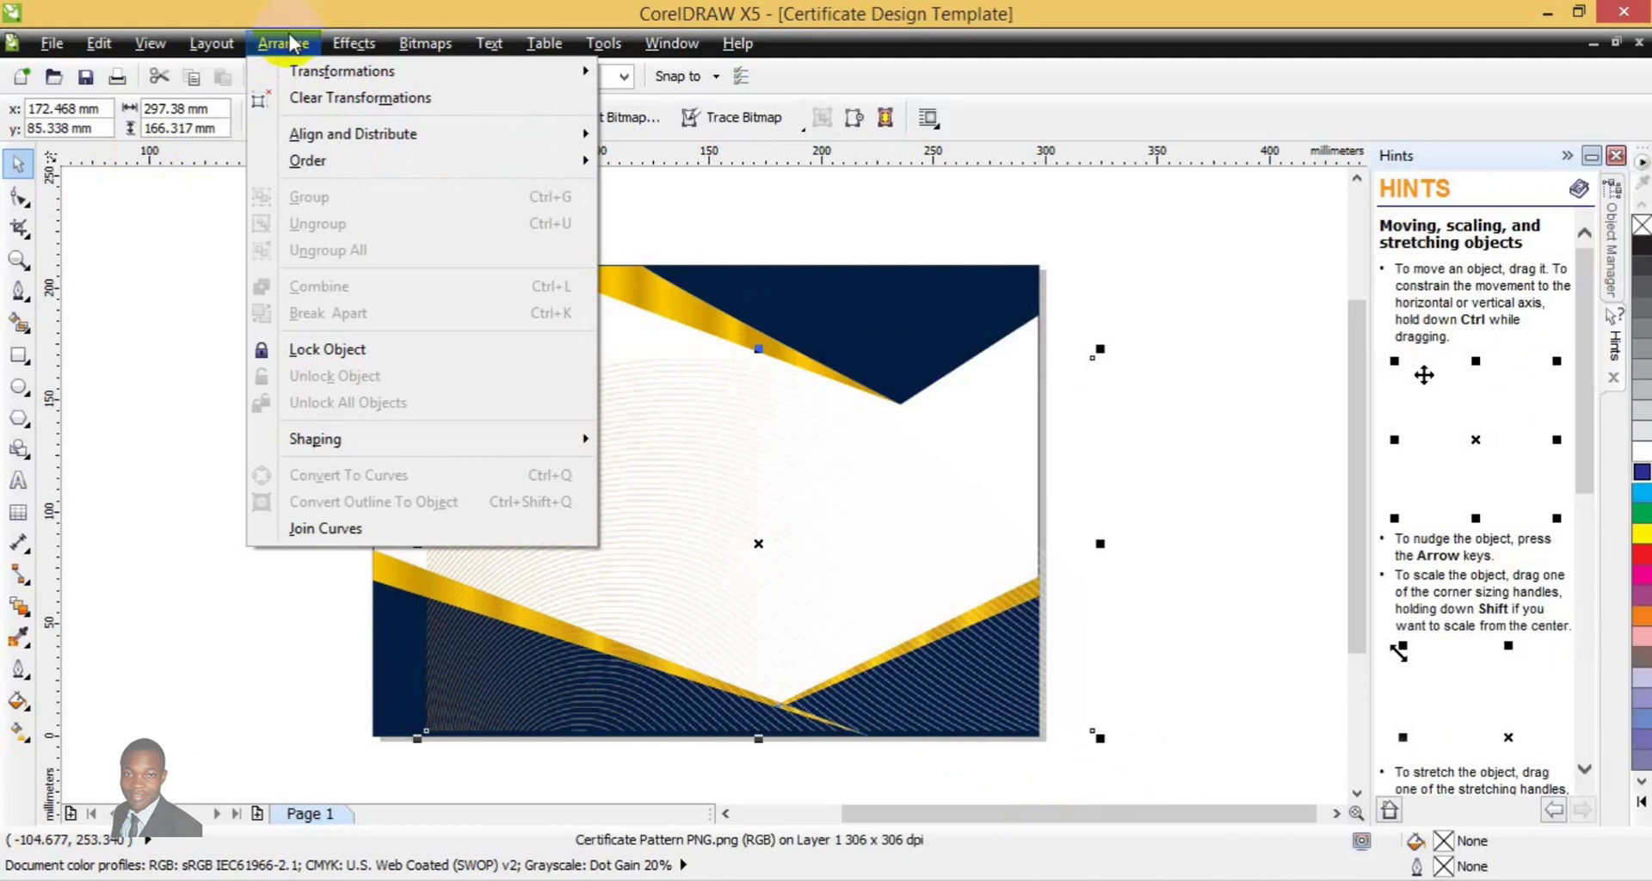
mouse_move(352, 52)
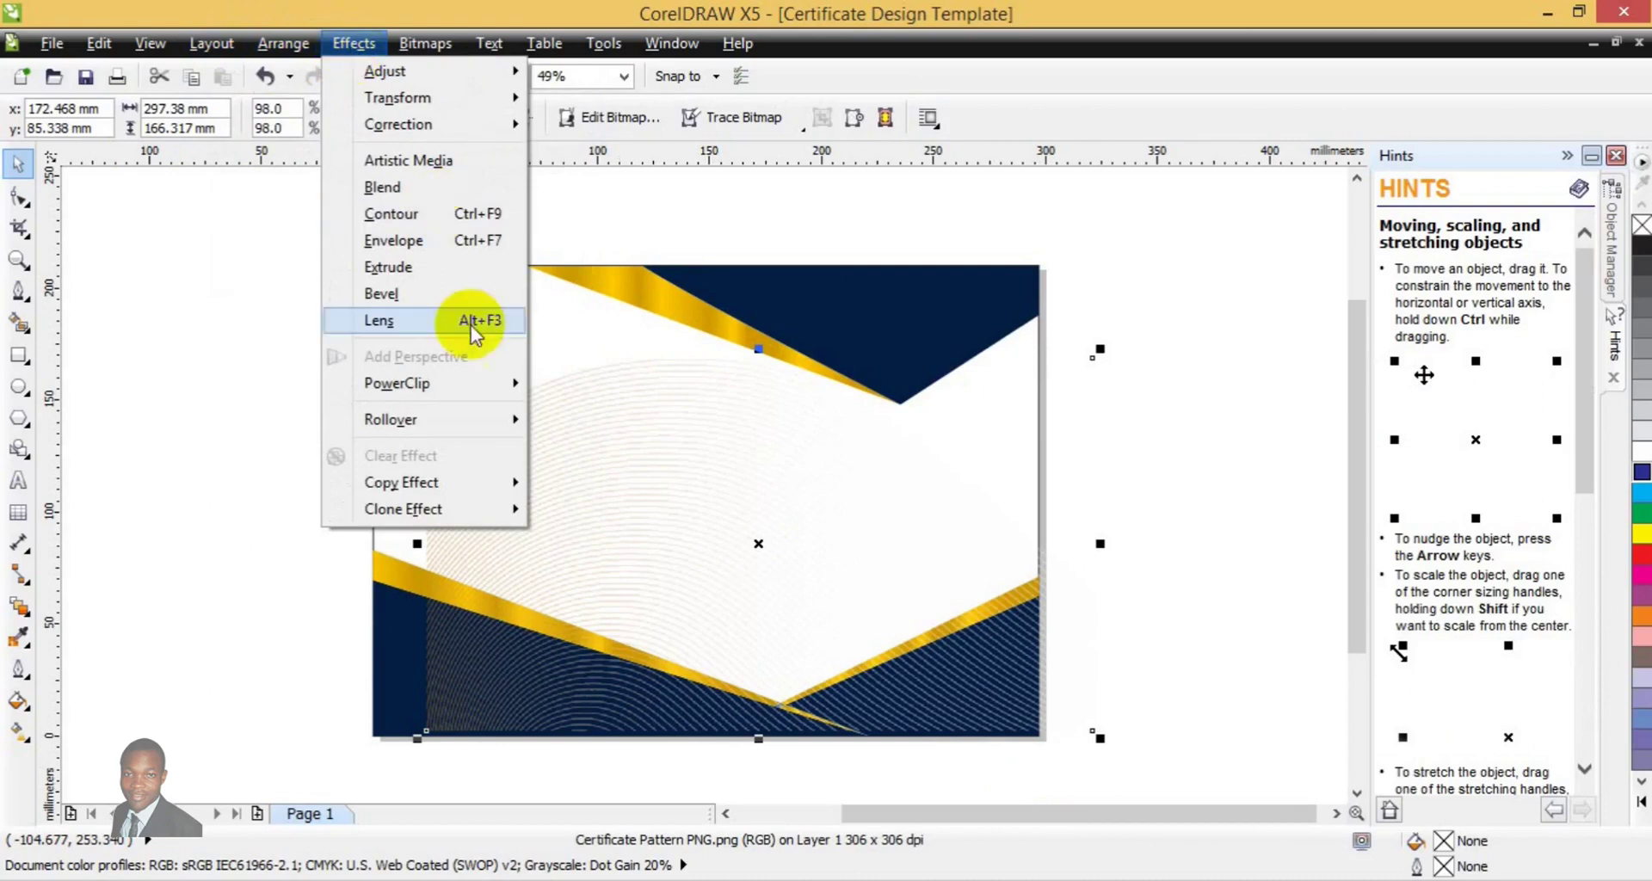
mouse_move(474, 394)
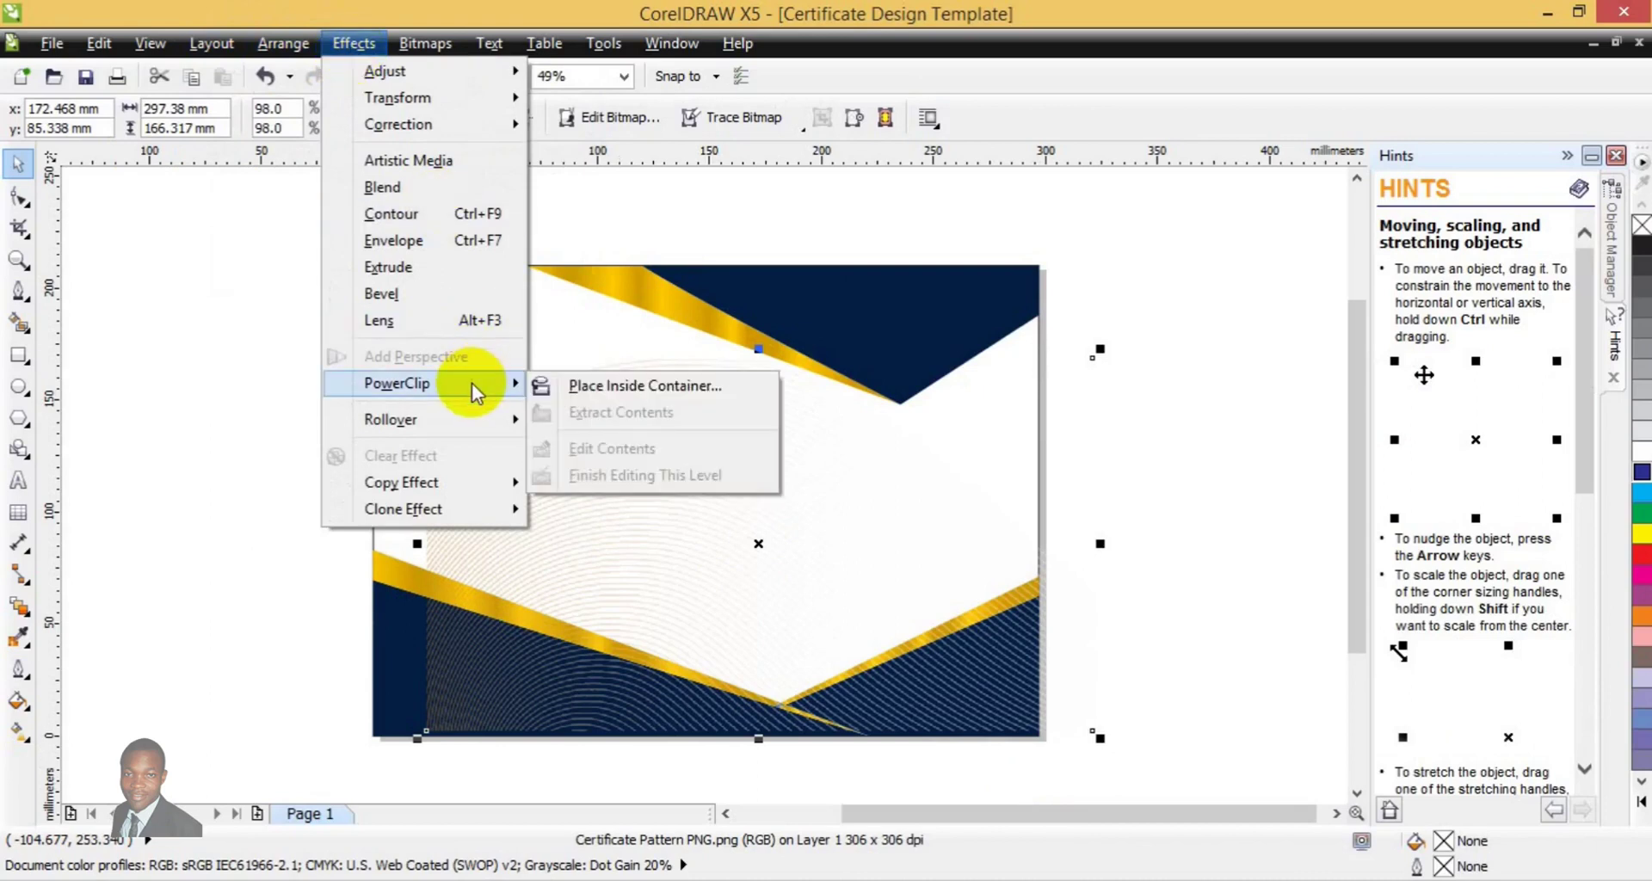
left_click(622, 396)
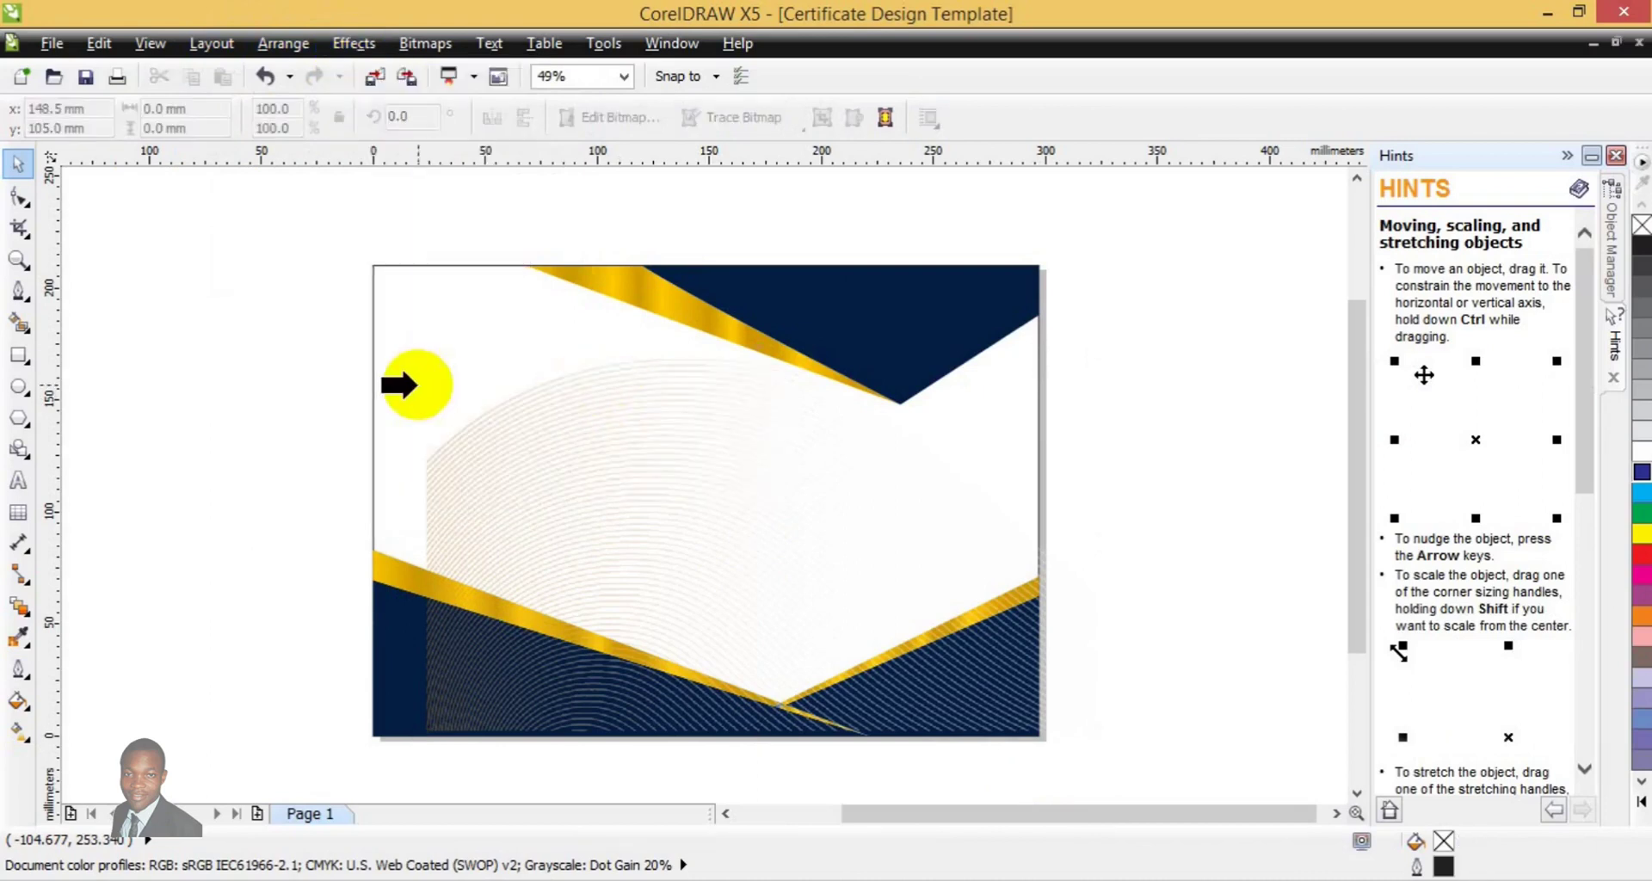
Clip the pattern into the page rectangle and enter Edit Contents on the PowerClip
left_click(417, 383)
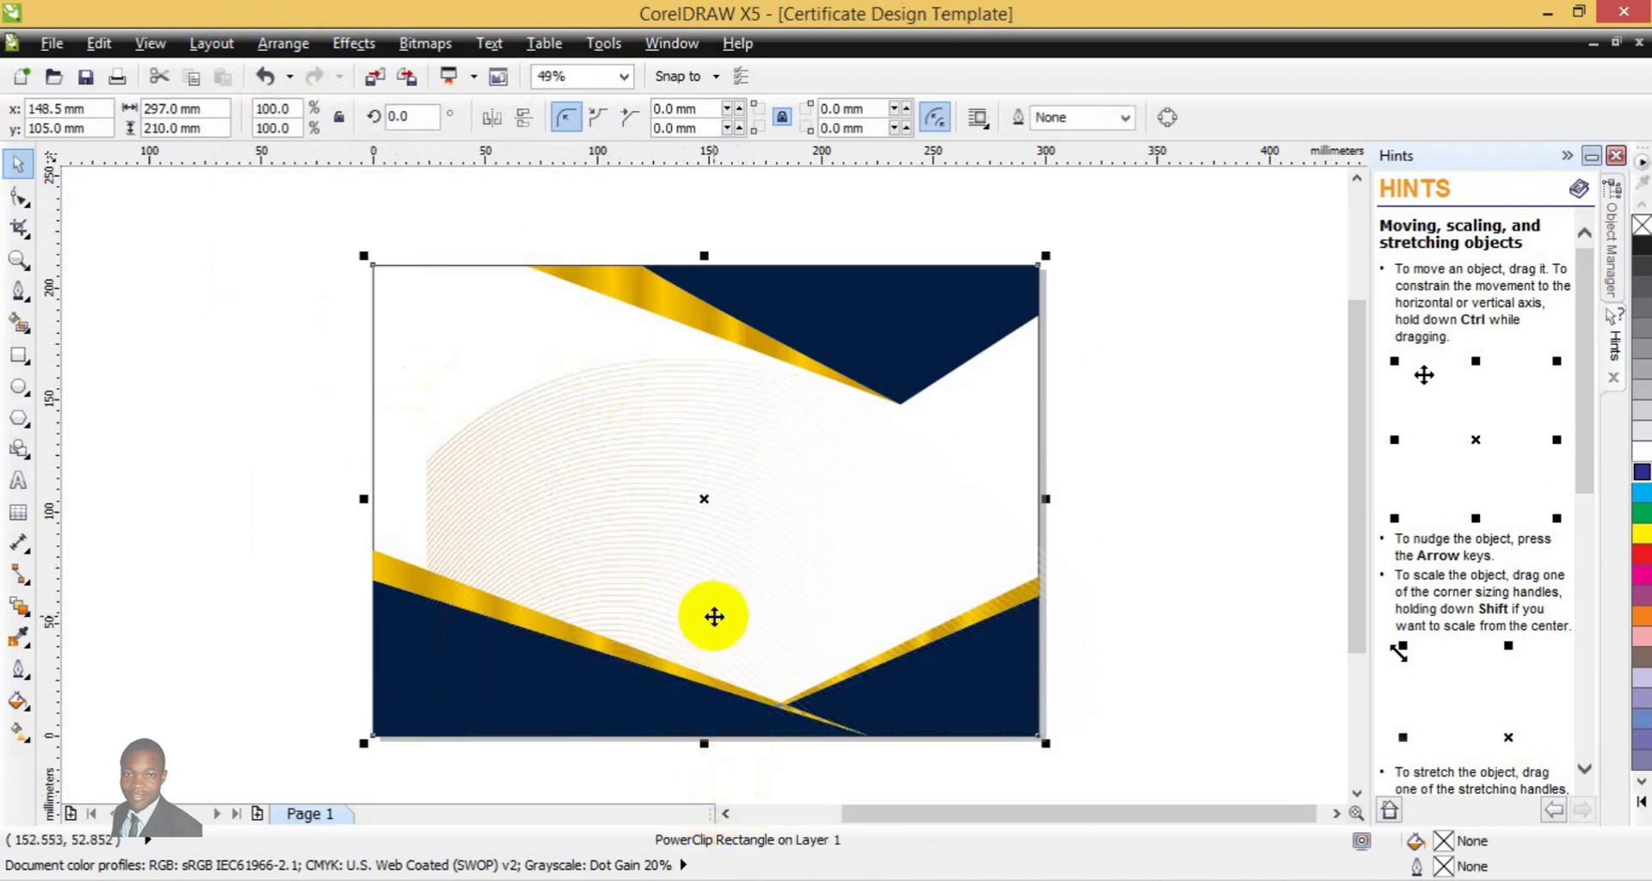
left_click(658, 729)
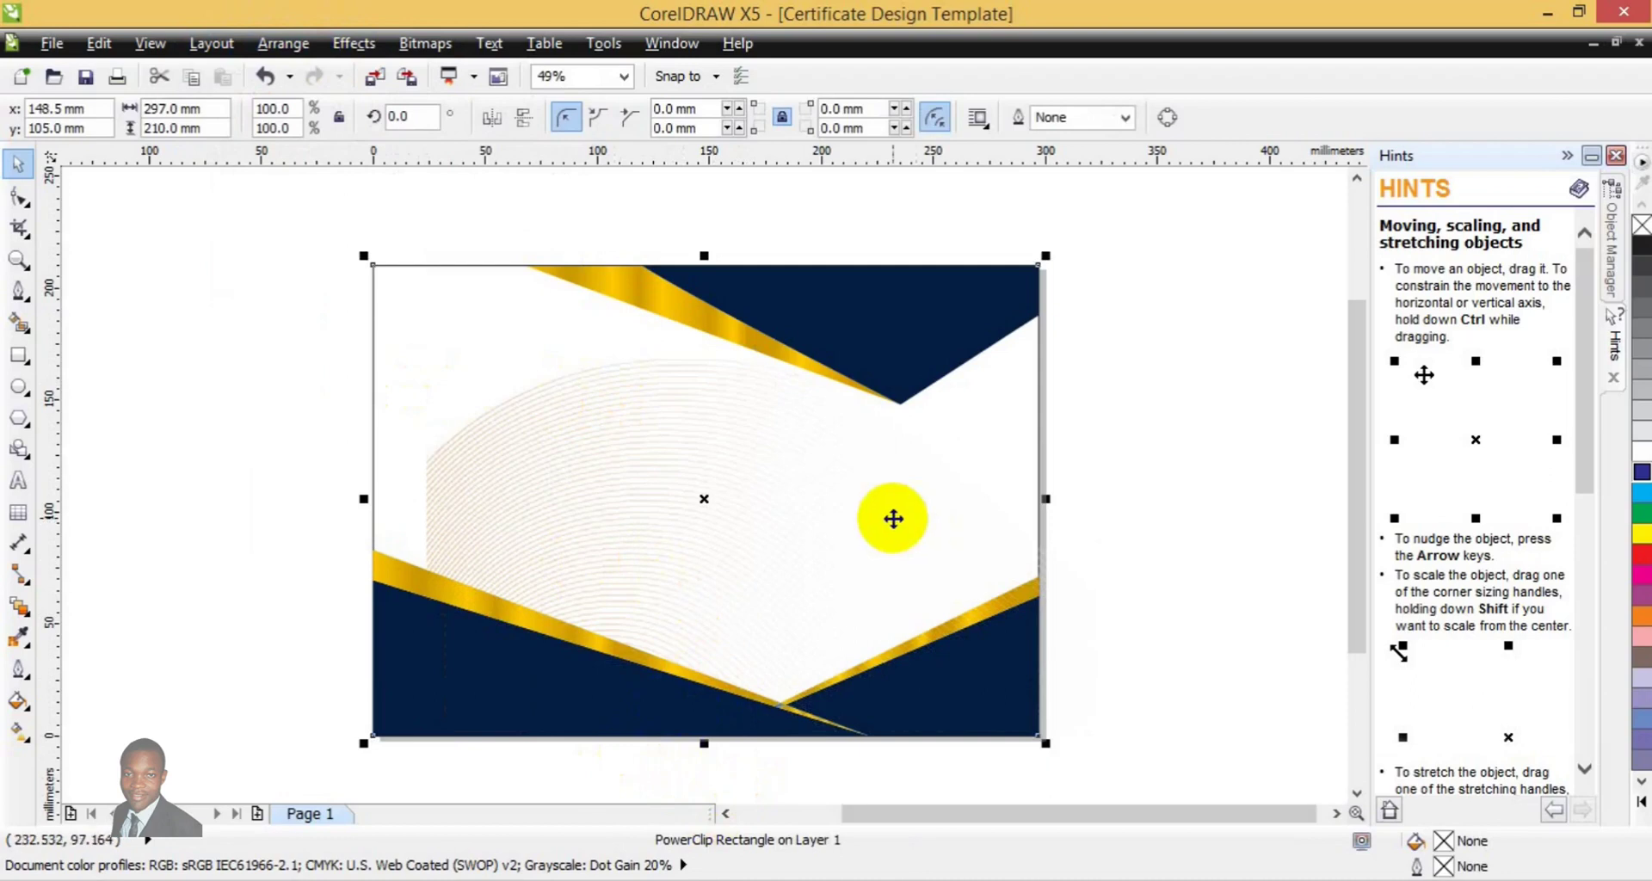
right_click(893, 519)
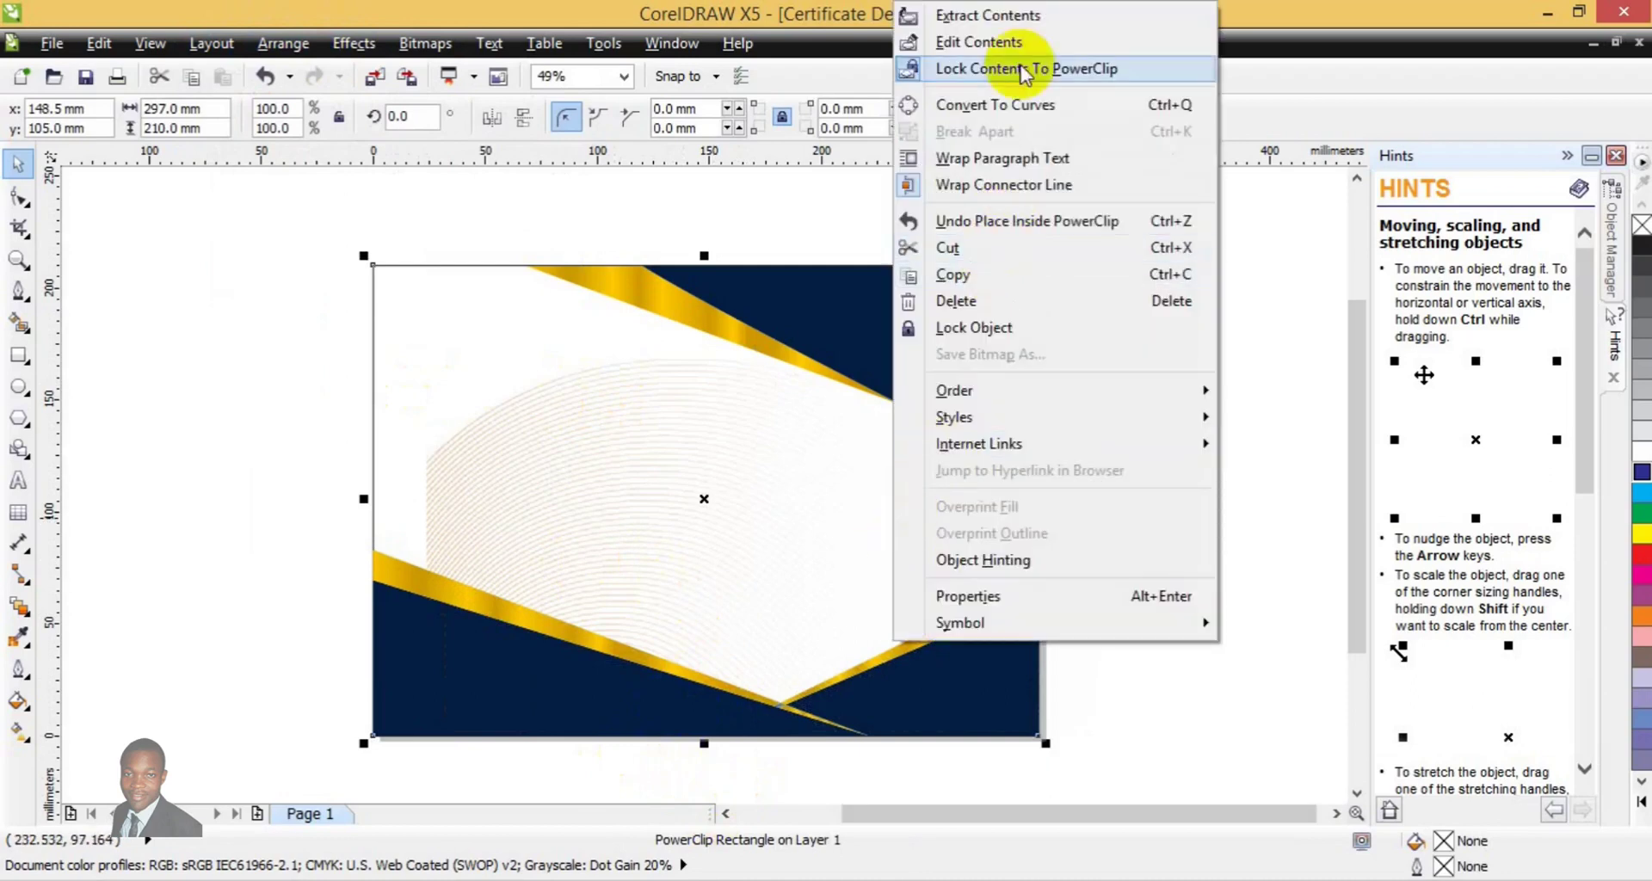
left_click(1020, 40)
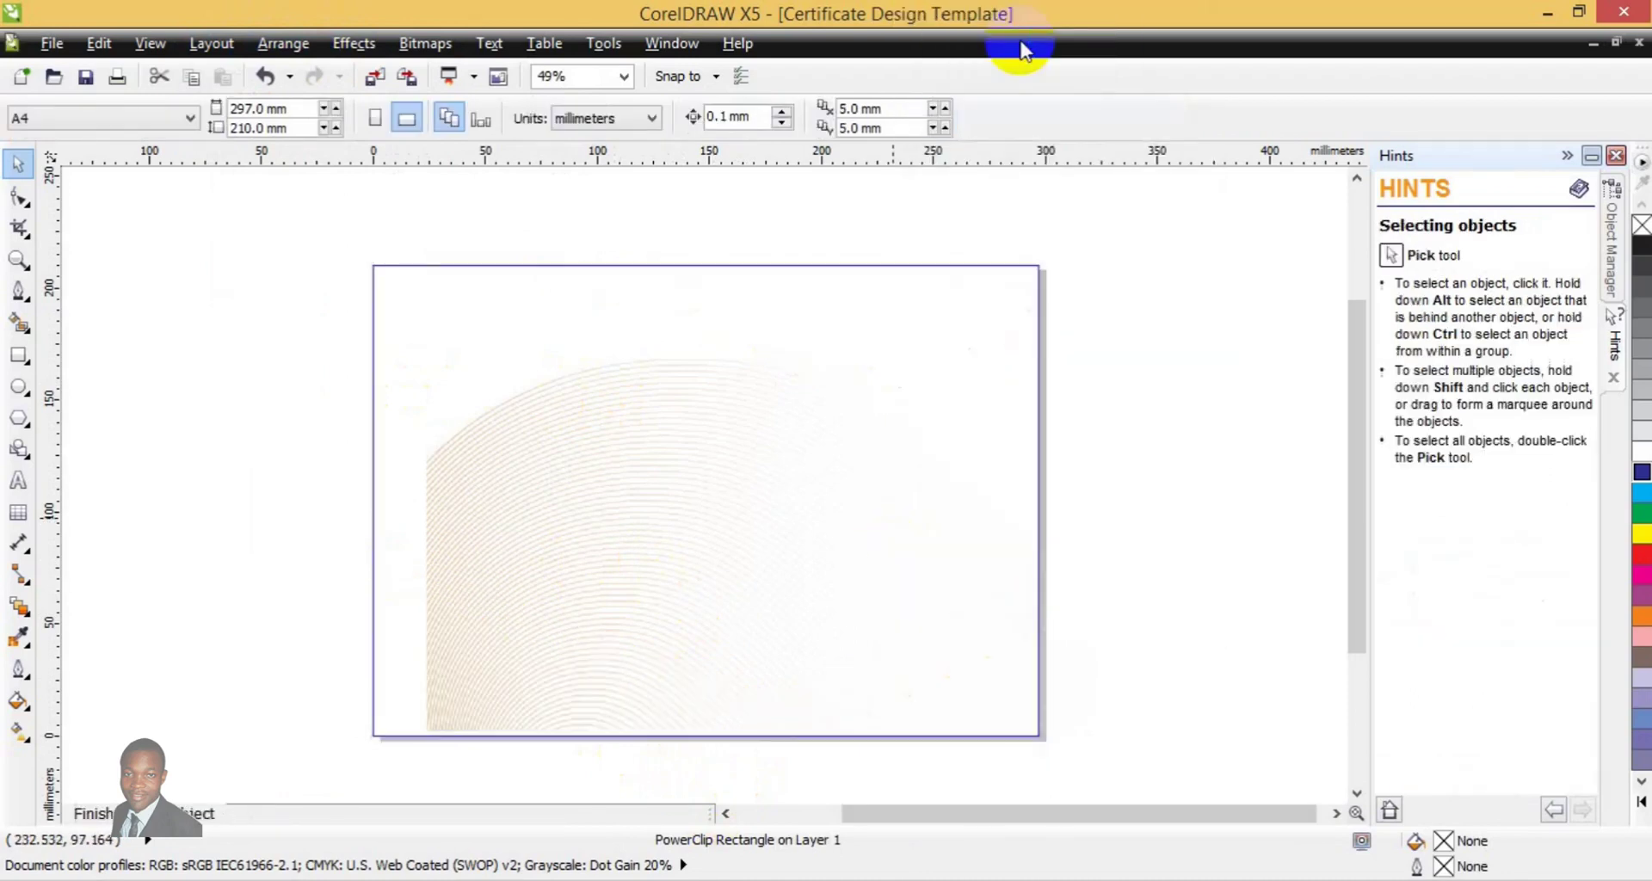
Move the pattern bitmap left to the page edge and finish editing the PowerClip
left_click(727, 549)
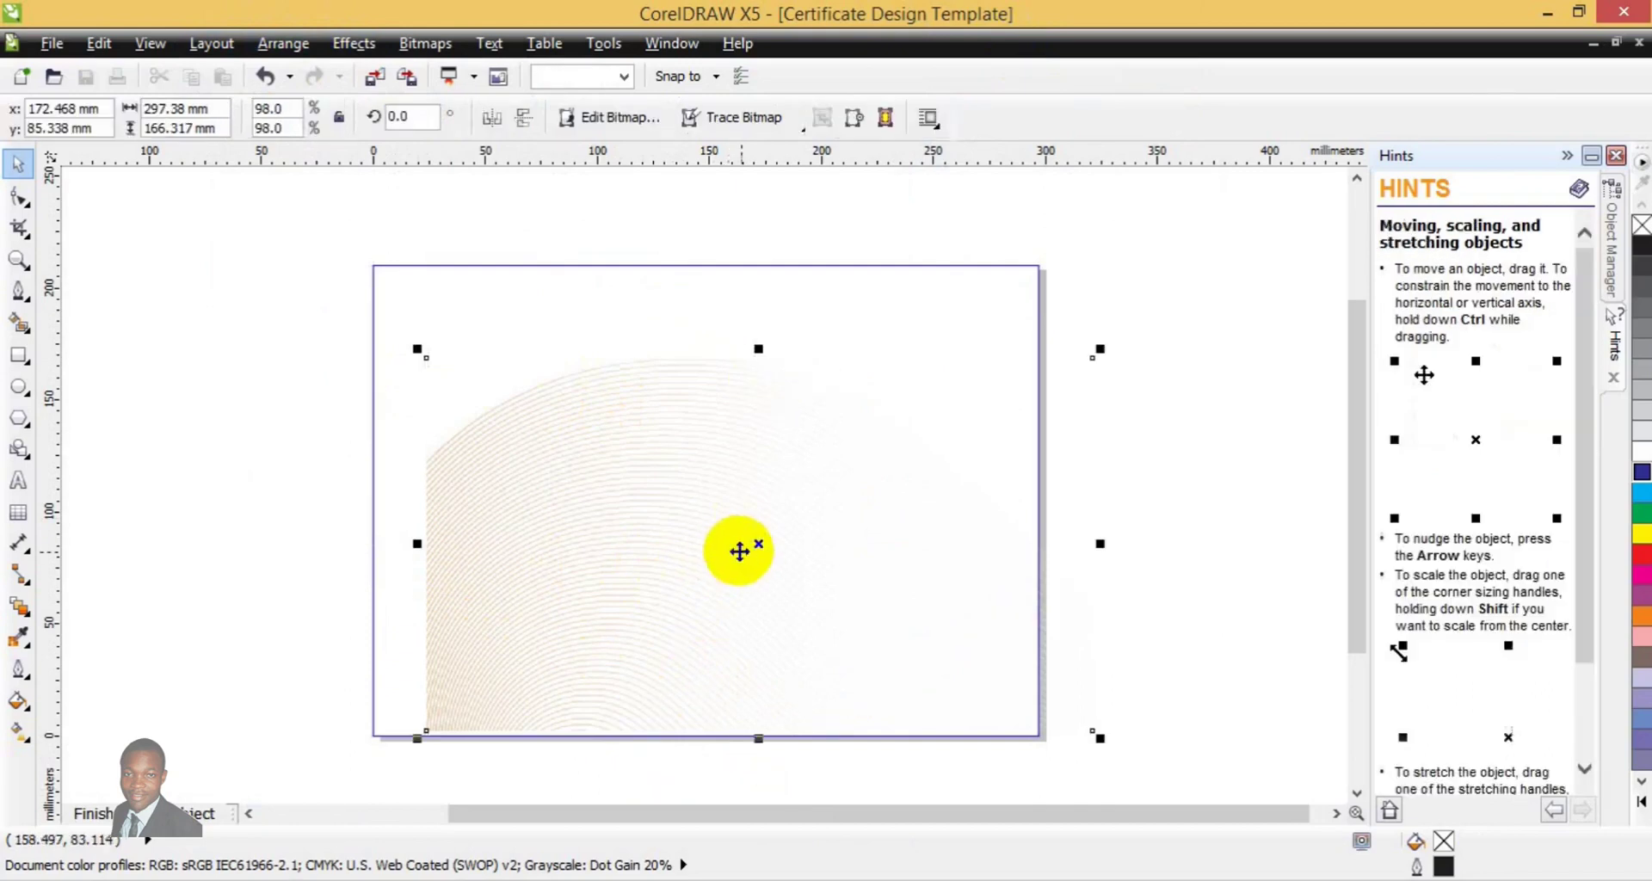
left_click_drag(756, 552, 701, 545)
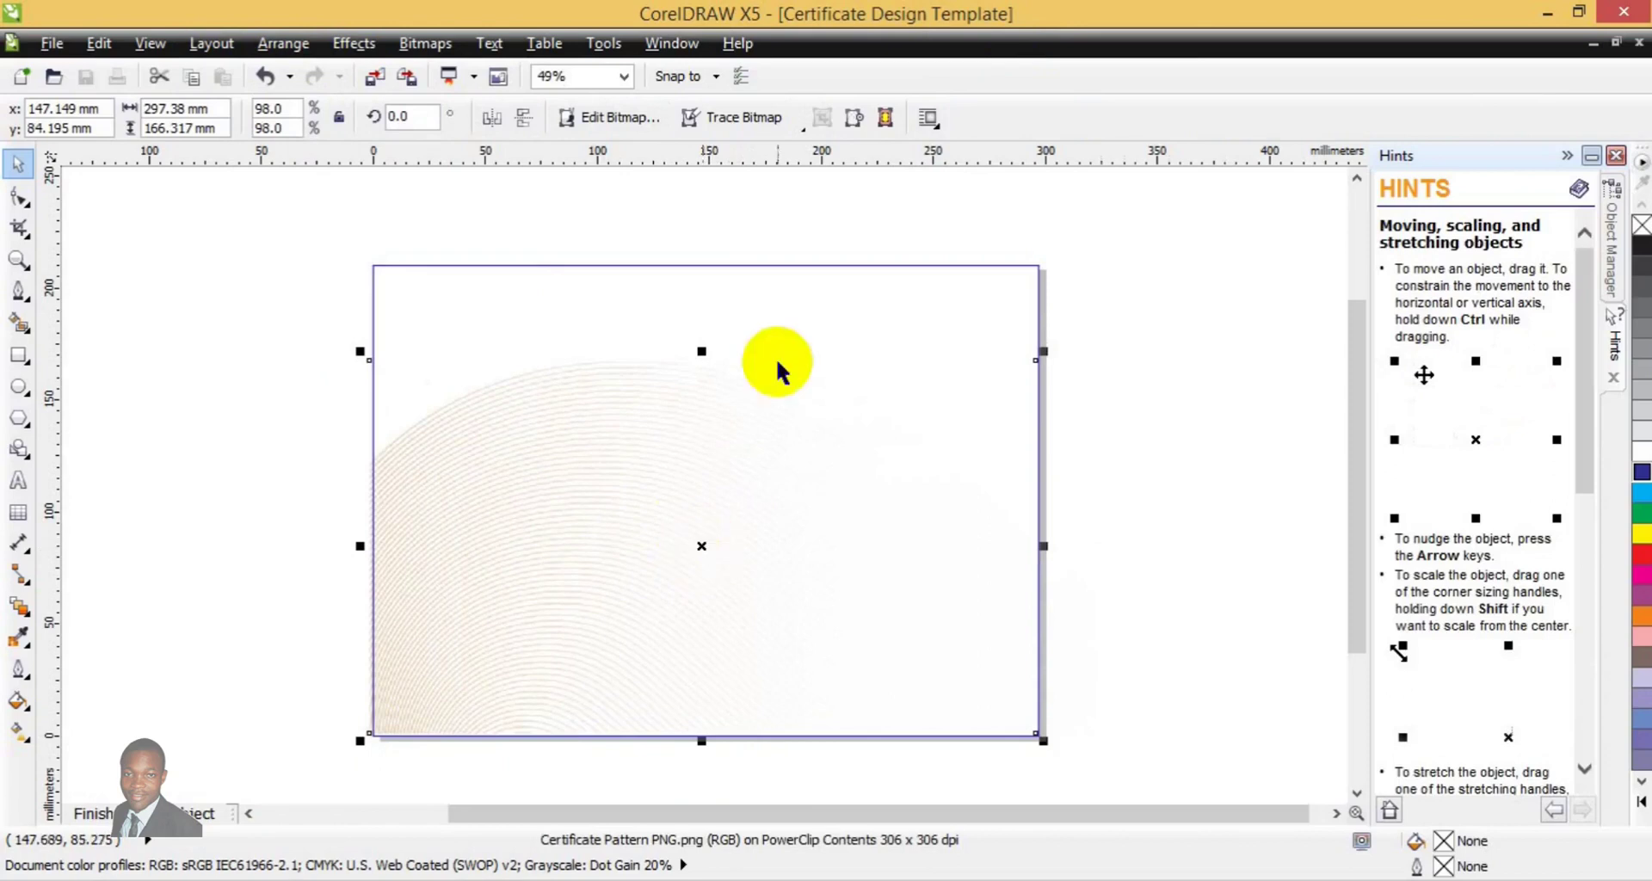
right_click(700, 607)
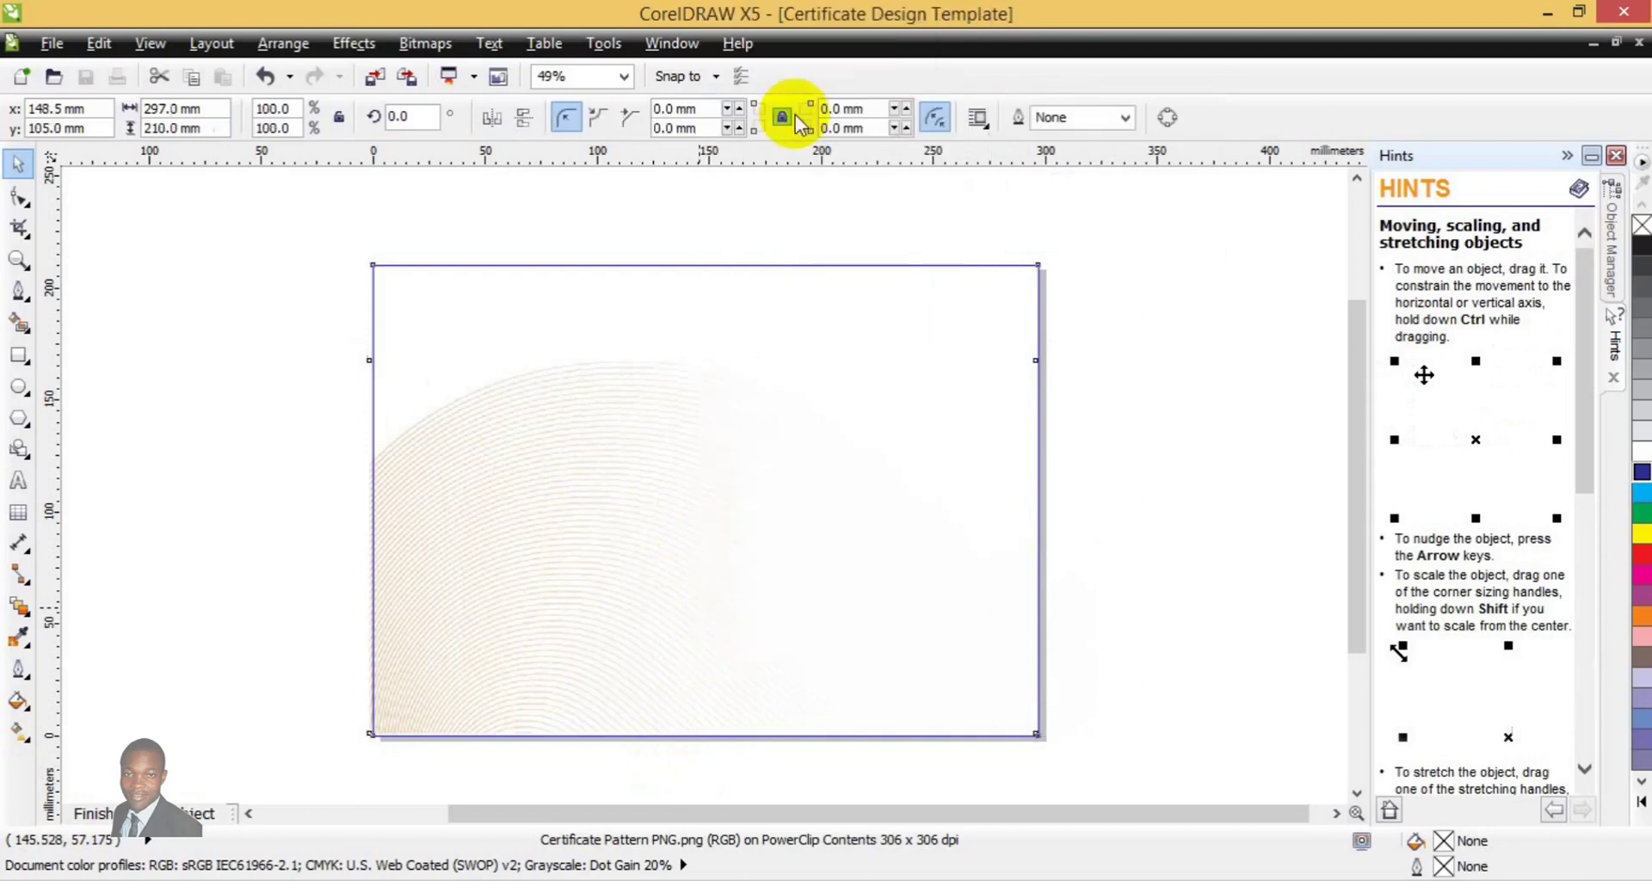
left_click(796, 119)
left_click(1189, 501)
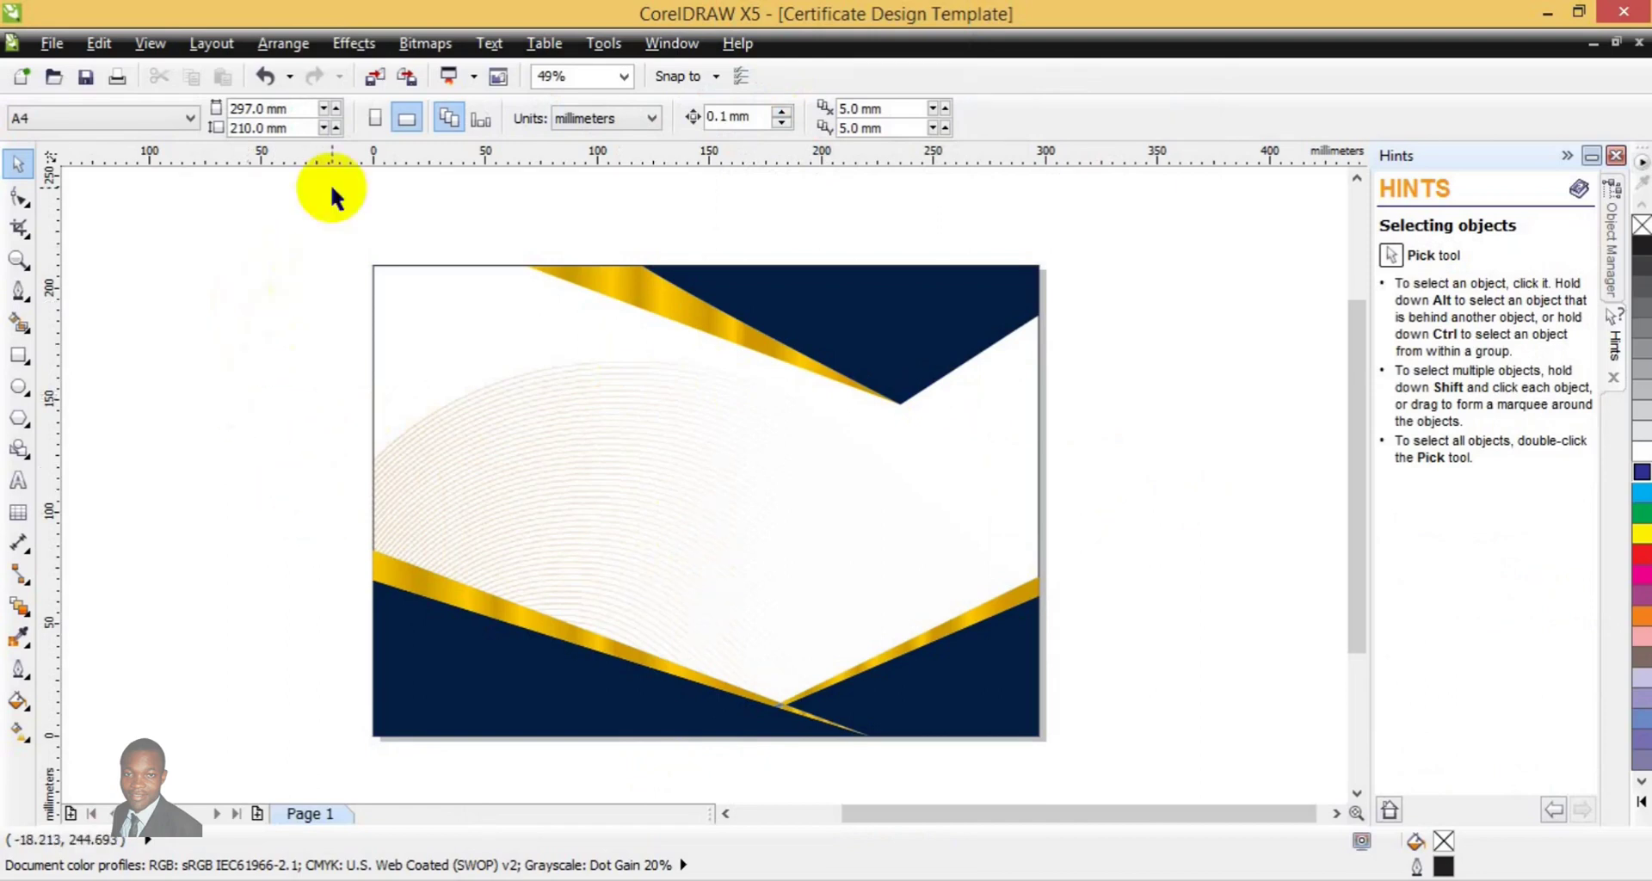
Import the guaranteed-apple-graphic seal image and place it on the page
left_click(382, 77)
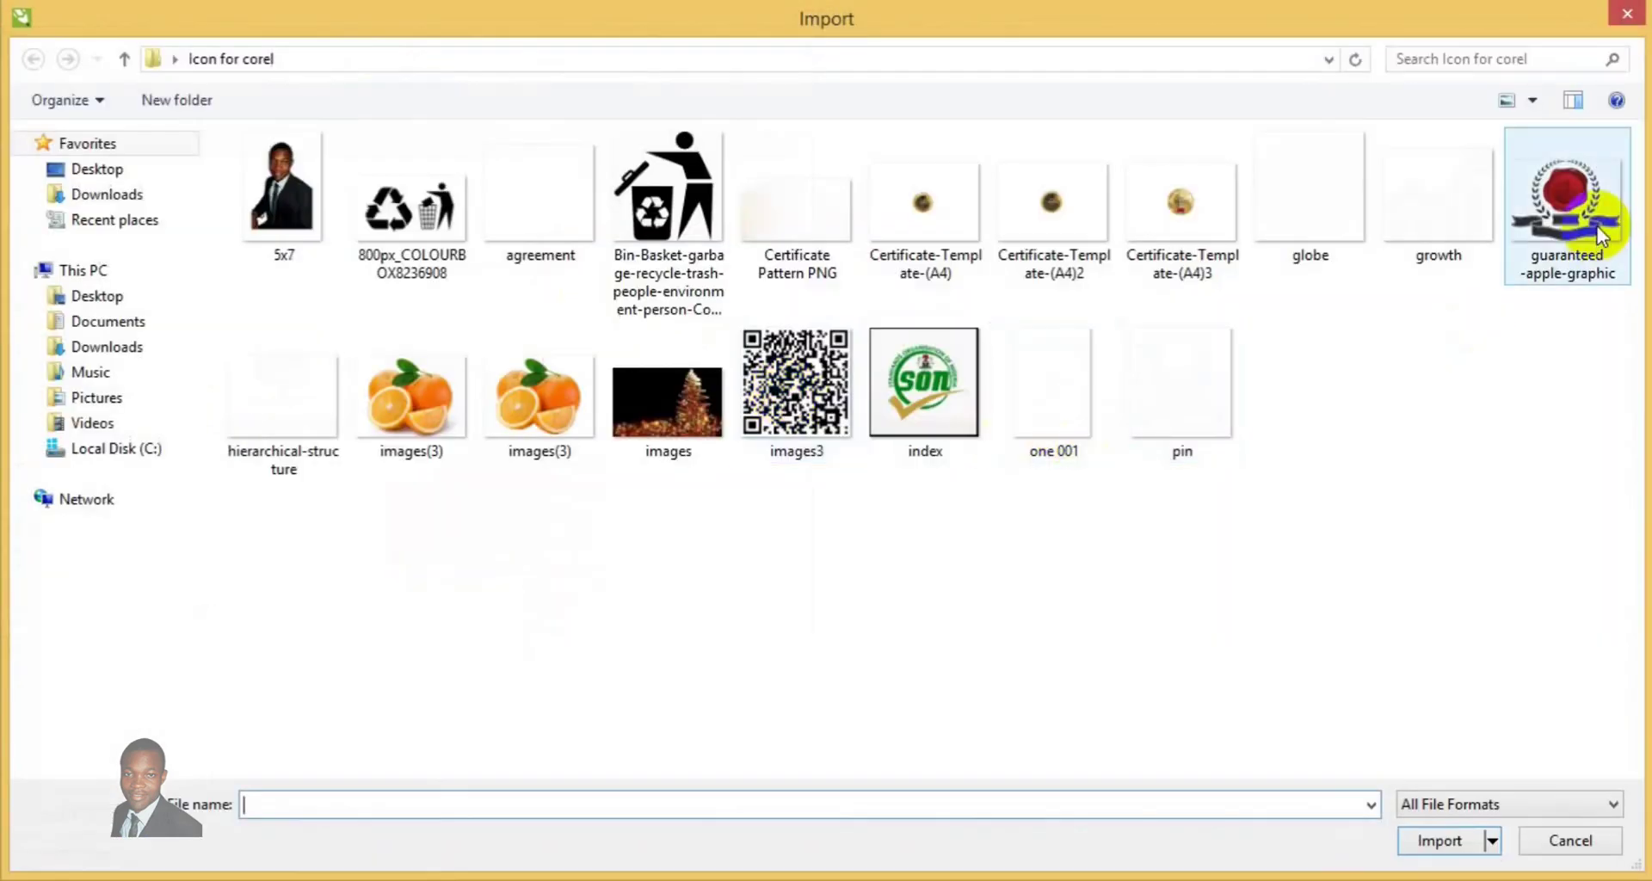
left_click(1598, 234)
left_click(1457, 823)
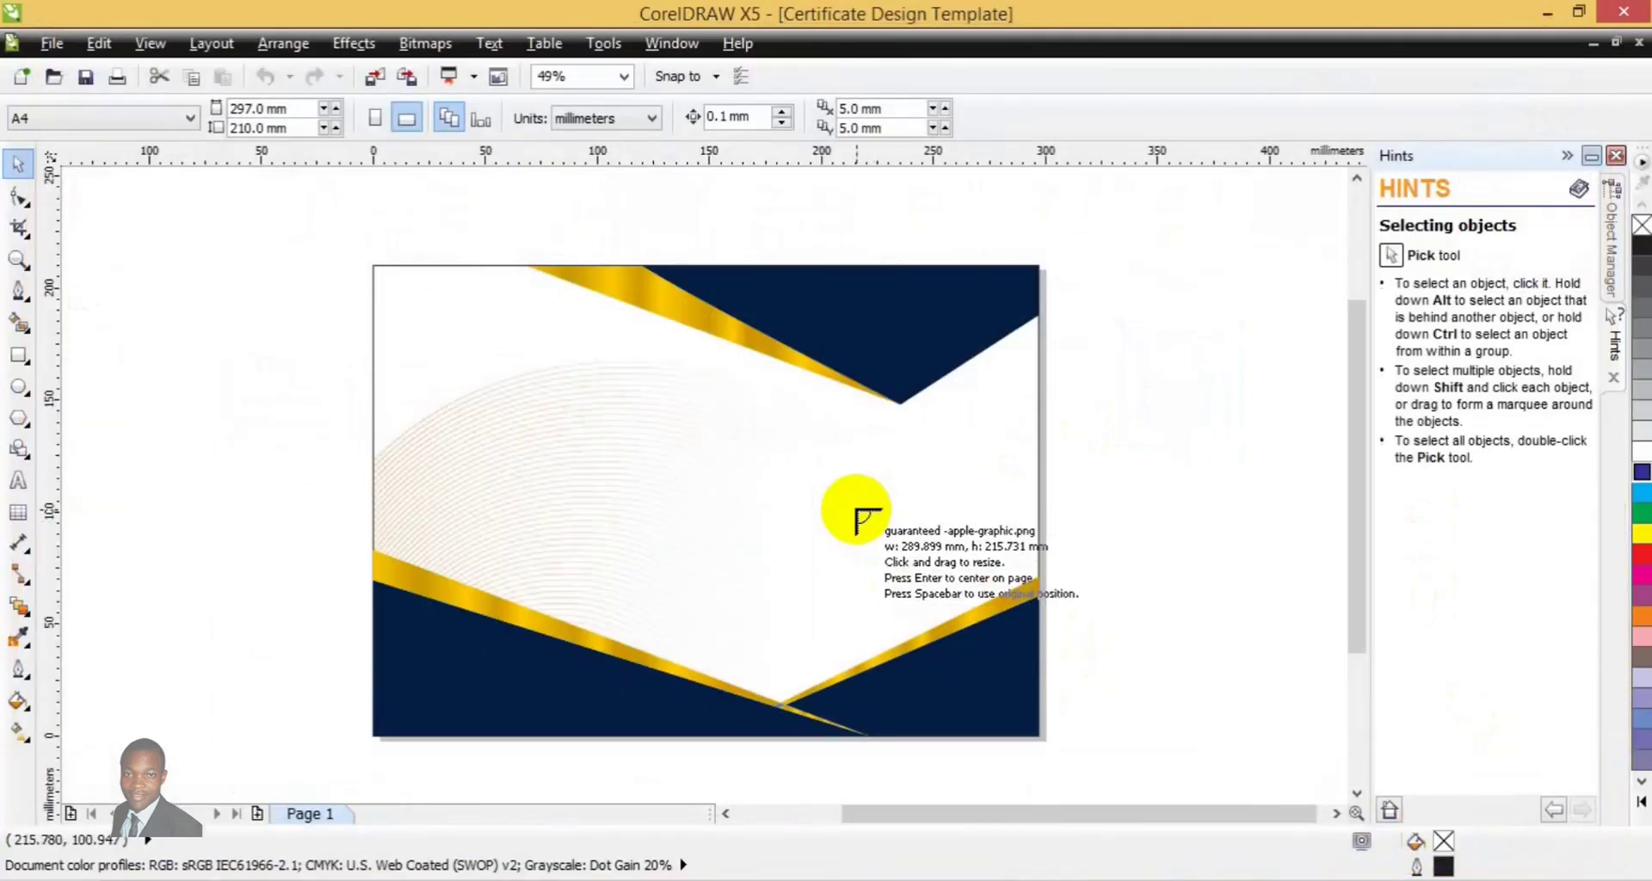
left_click_drag(856, 510, 989, 609)
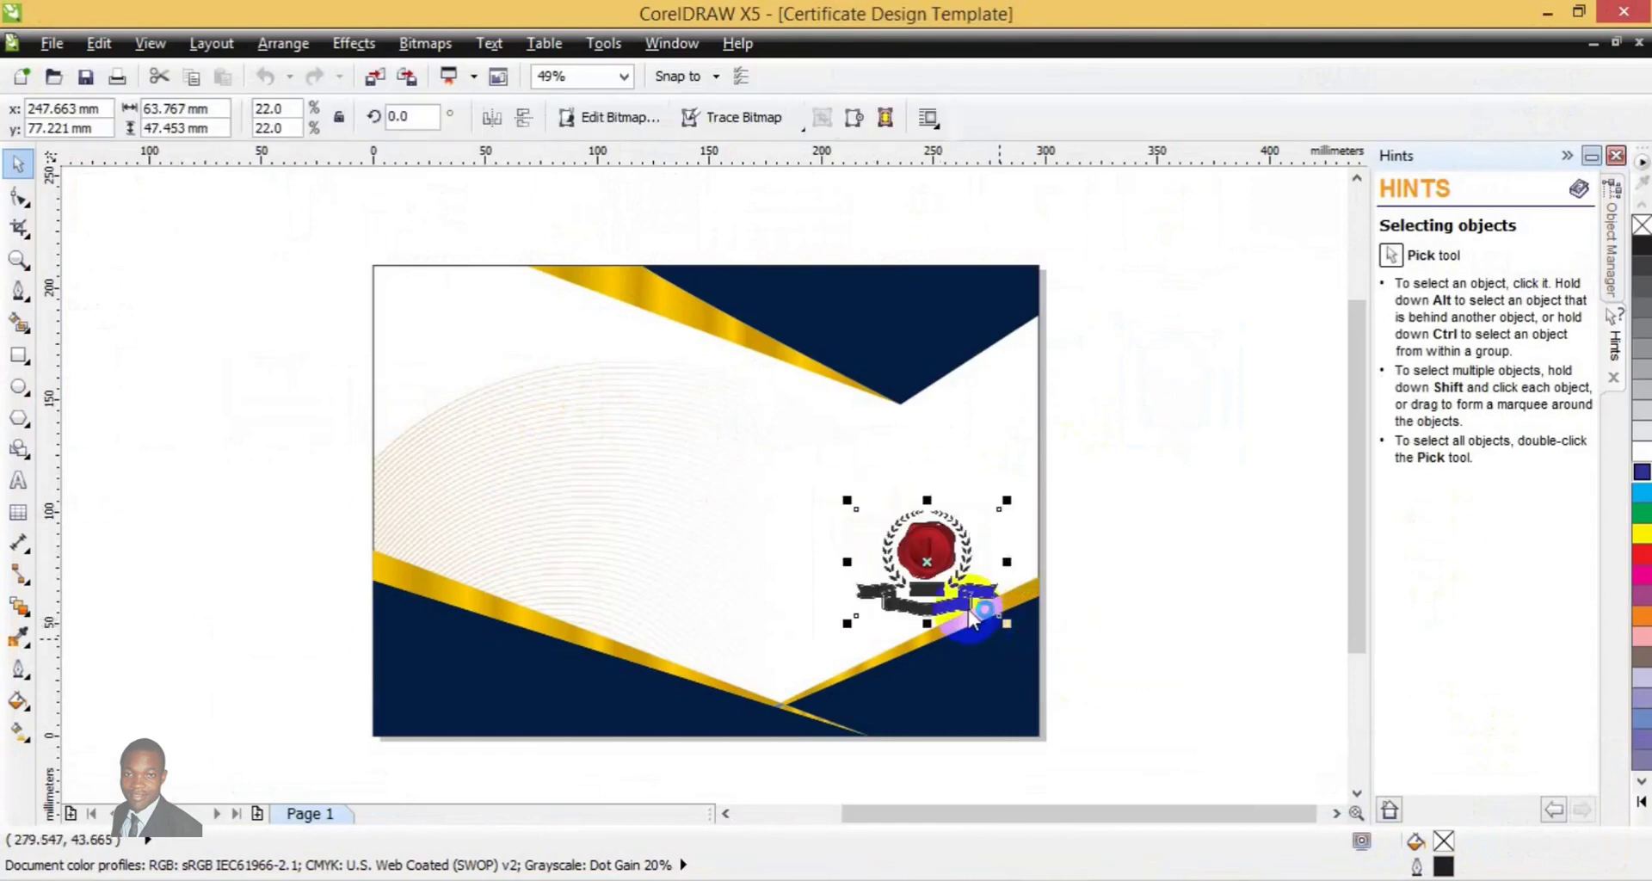
Shrink the seal to 47.555 × 35.389 mm and position it above the lower-right gold stripe
left_click_drag(929, 560, 953, 681)
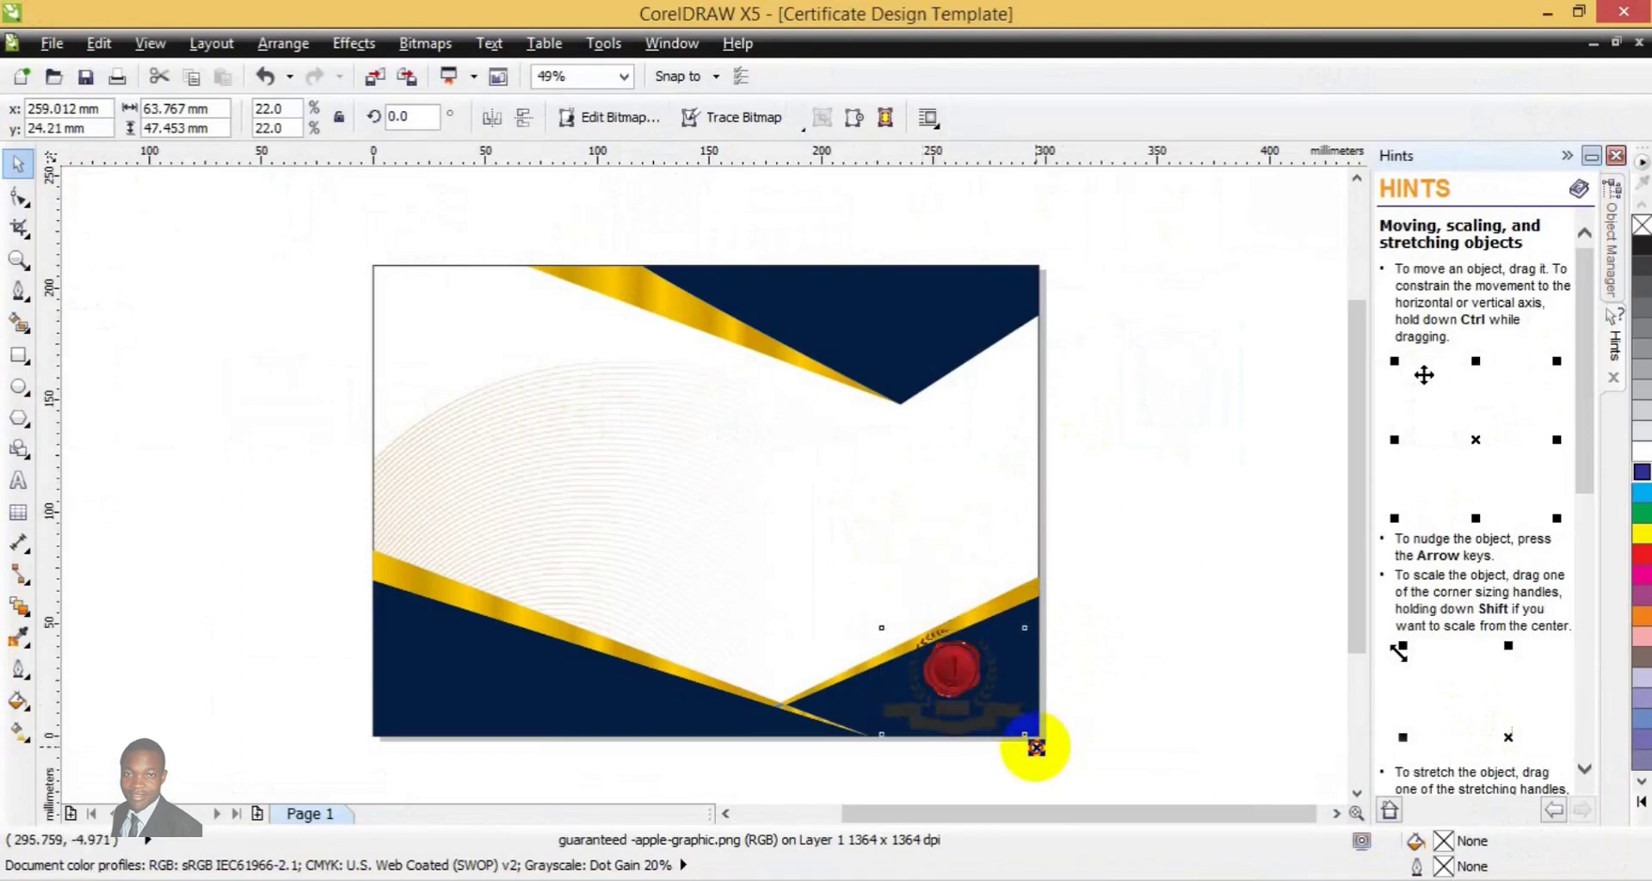
left_click_drag(1036, 746, 1015, 737)
mouse_move(954, 679)
left_mouse_down()
mouse_move(814, 620)
mouse_move(449, 351)
mouse_move(442, 312)
left_mouse_up()
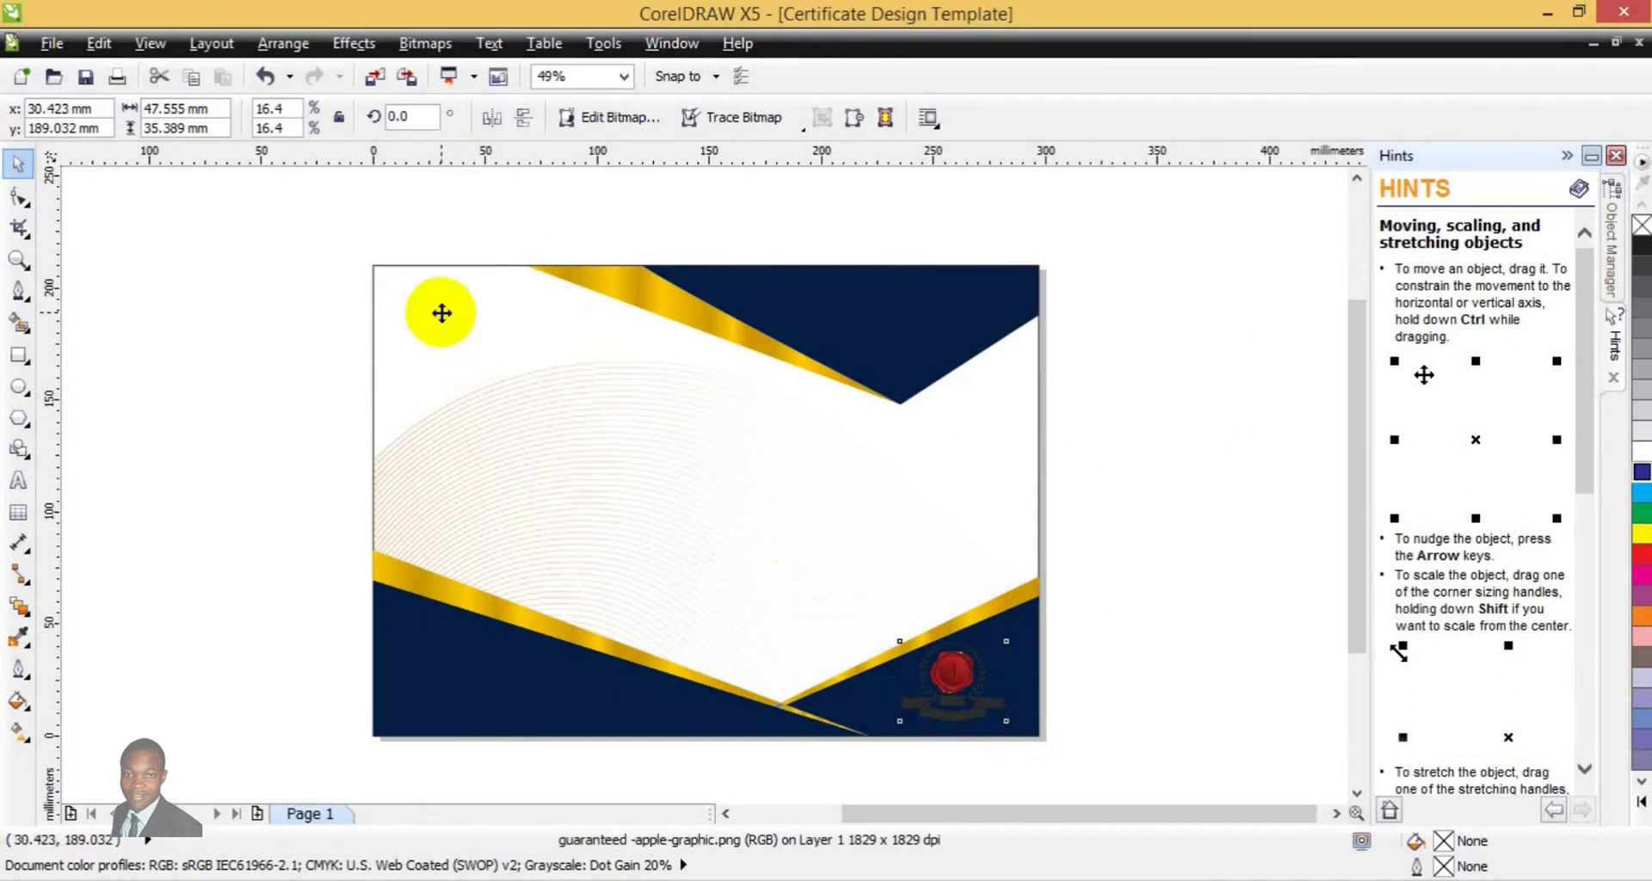
left_click(628, 474)
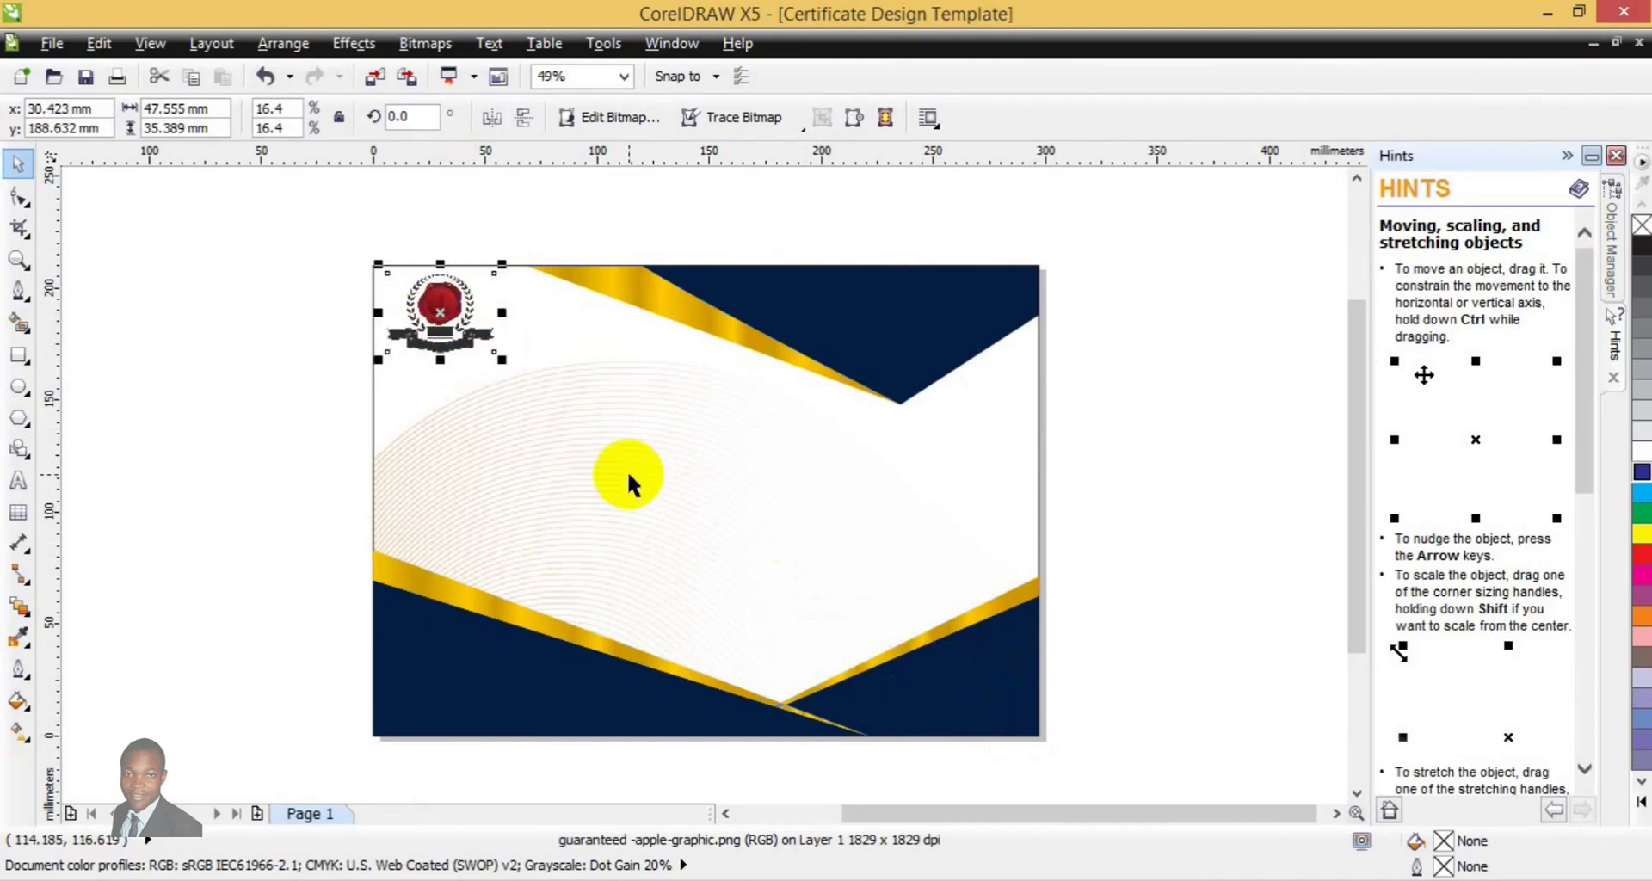
left_click(628, 474)
left_click_drag(441, 312, 919, 574)
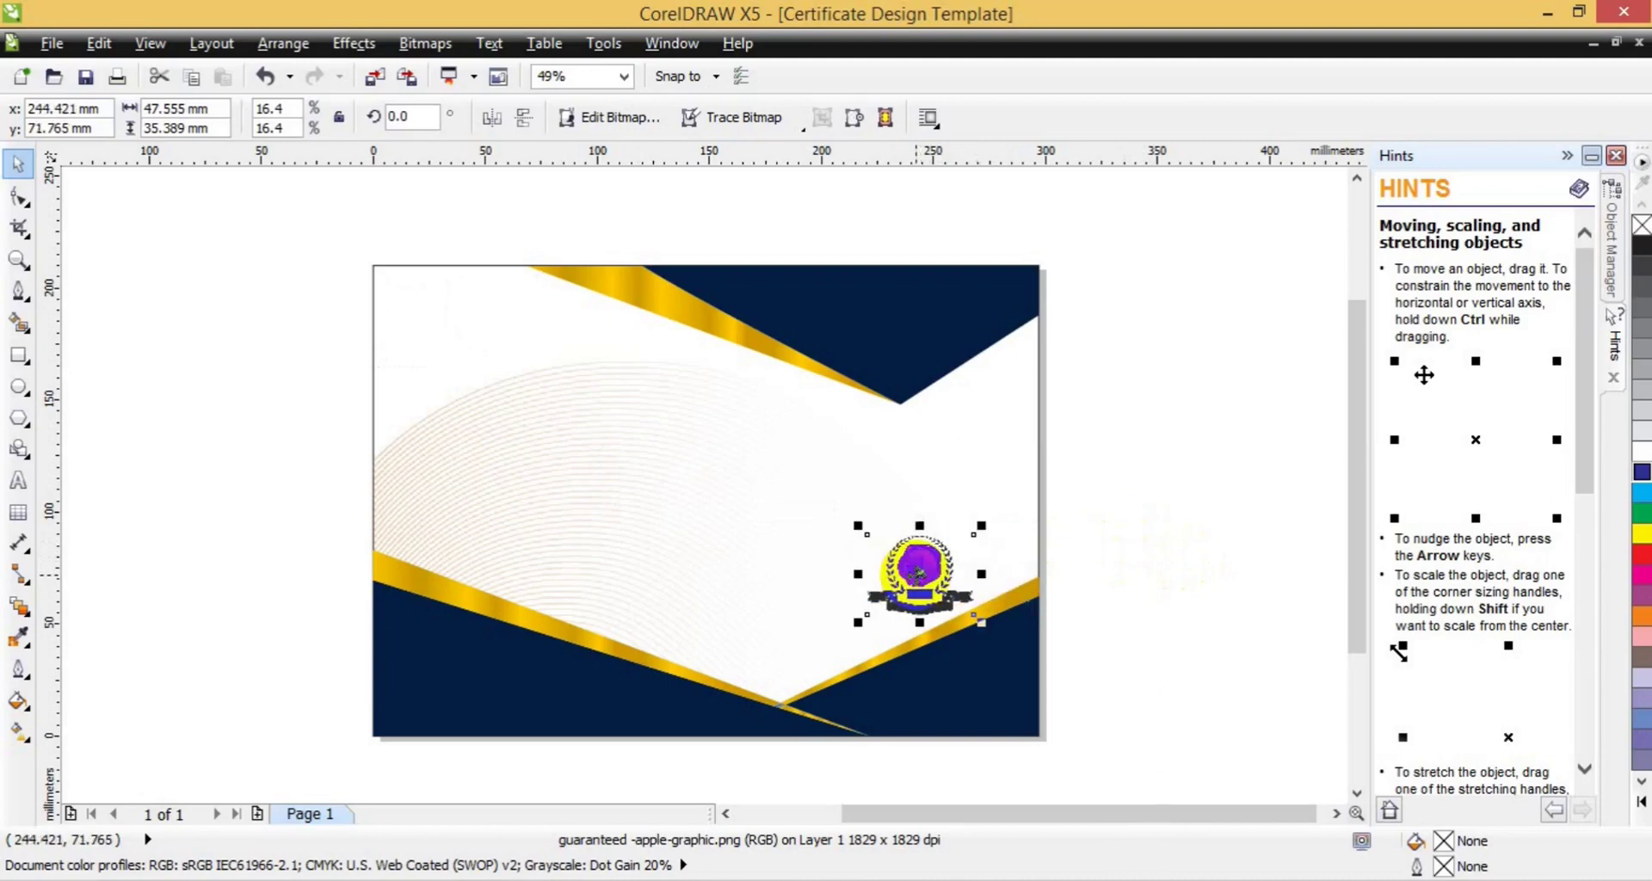
Draw a 68.631 mm horizontal line in the lower-left navy corner
left_click(1212, 544)
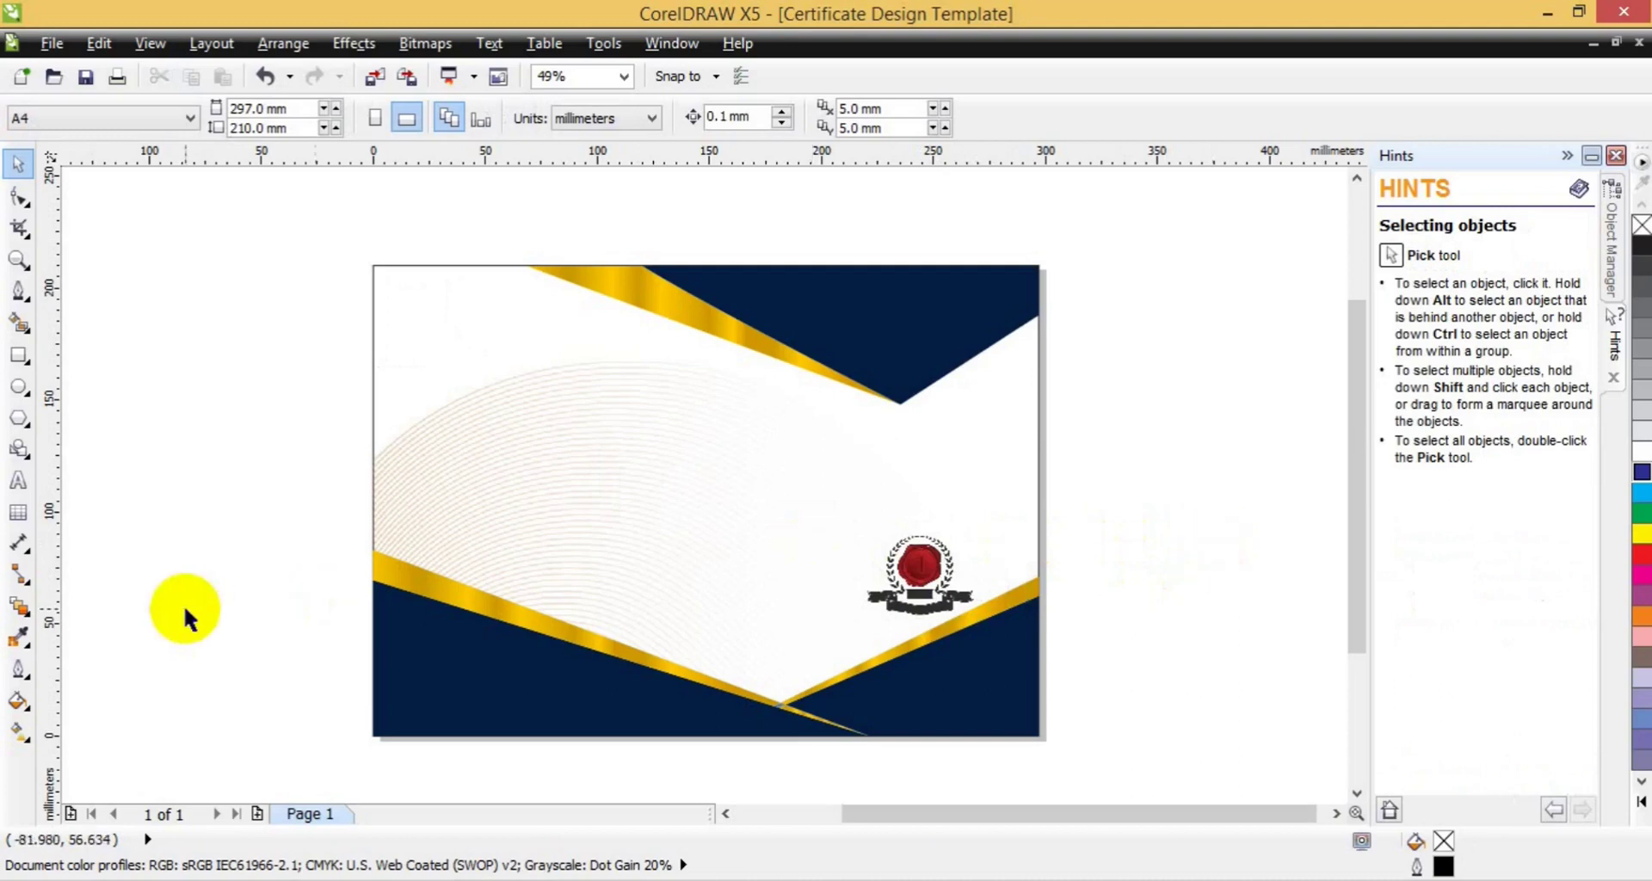
left_click(19, 294)
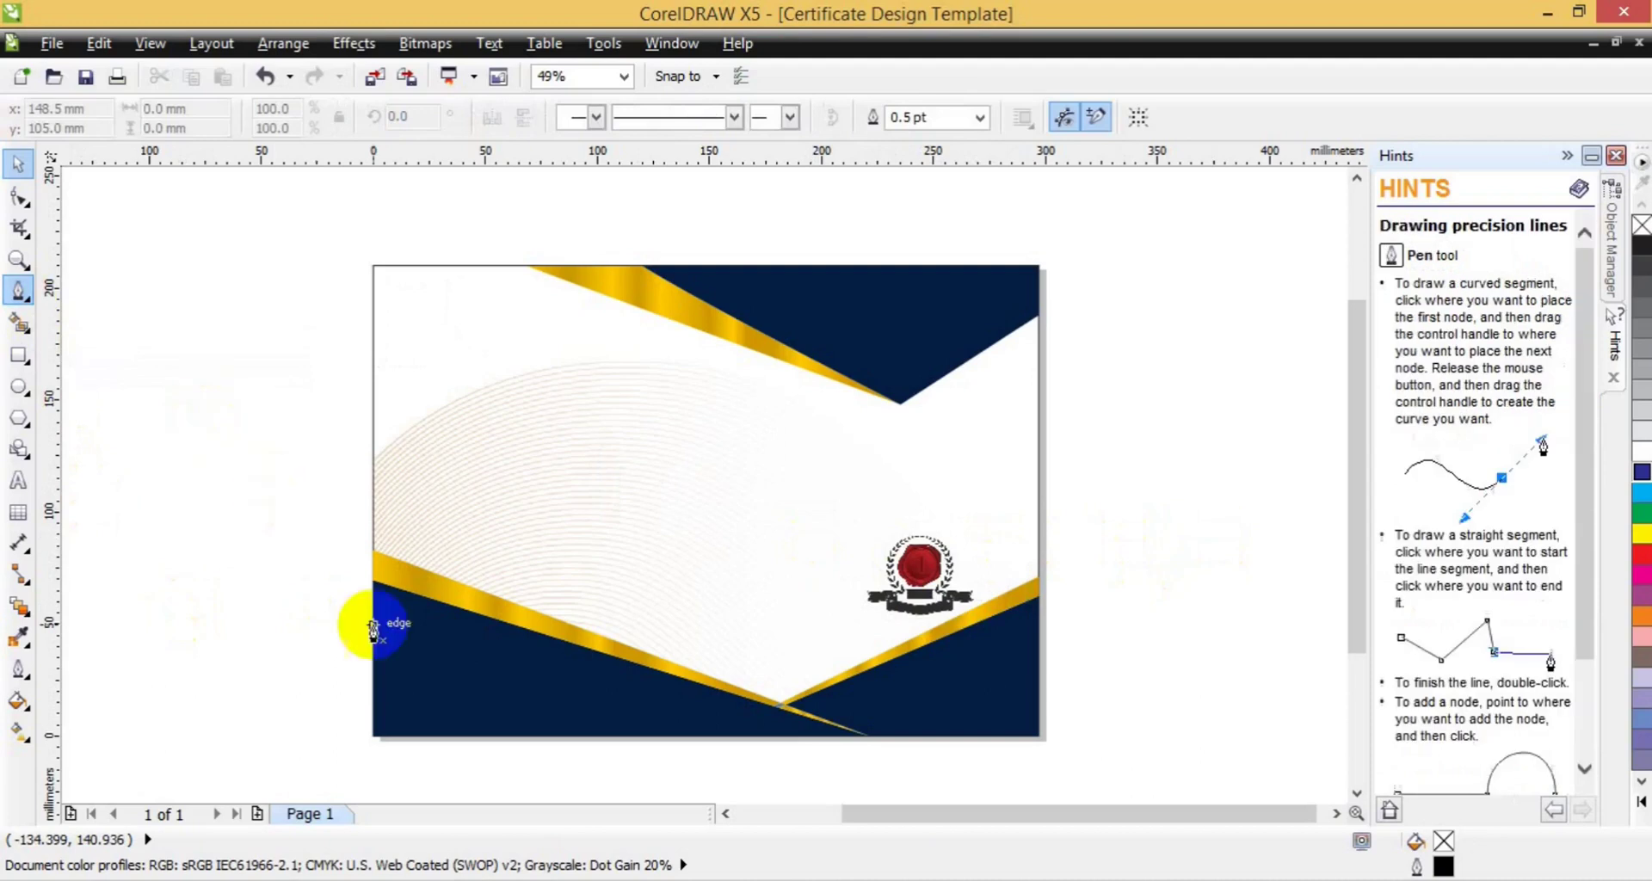
left_click_drag(411, 690, 396, 707)
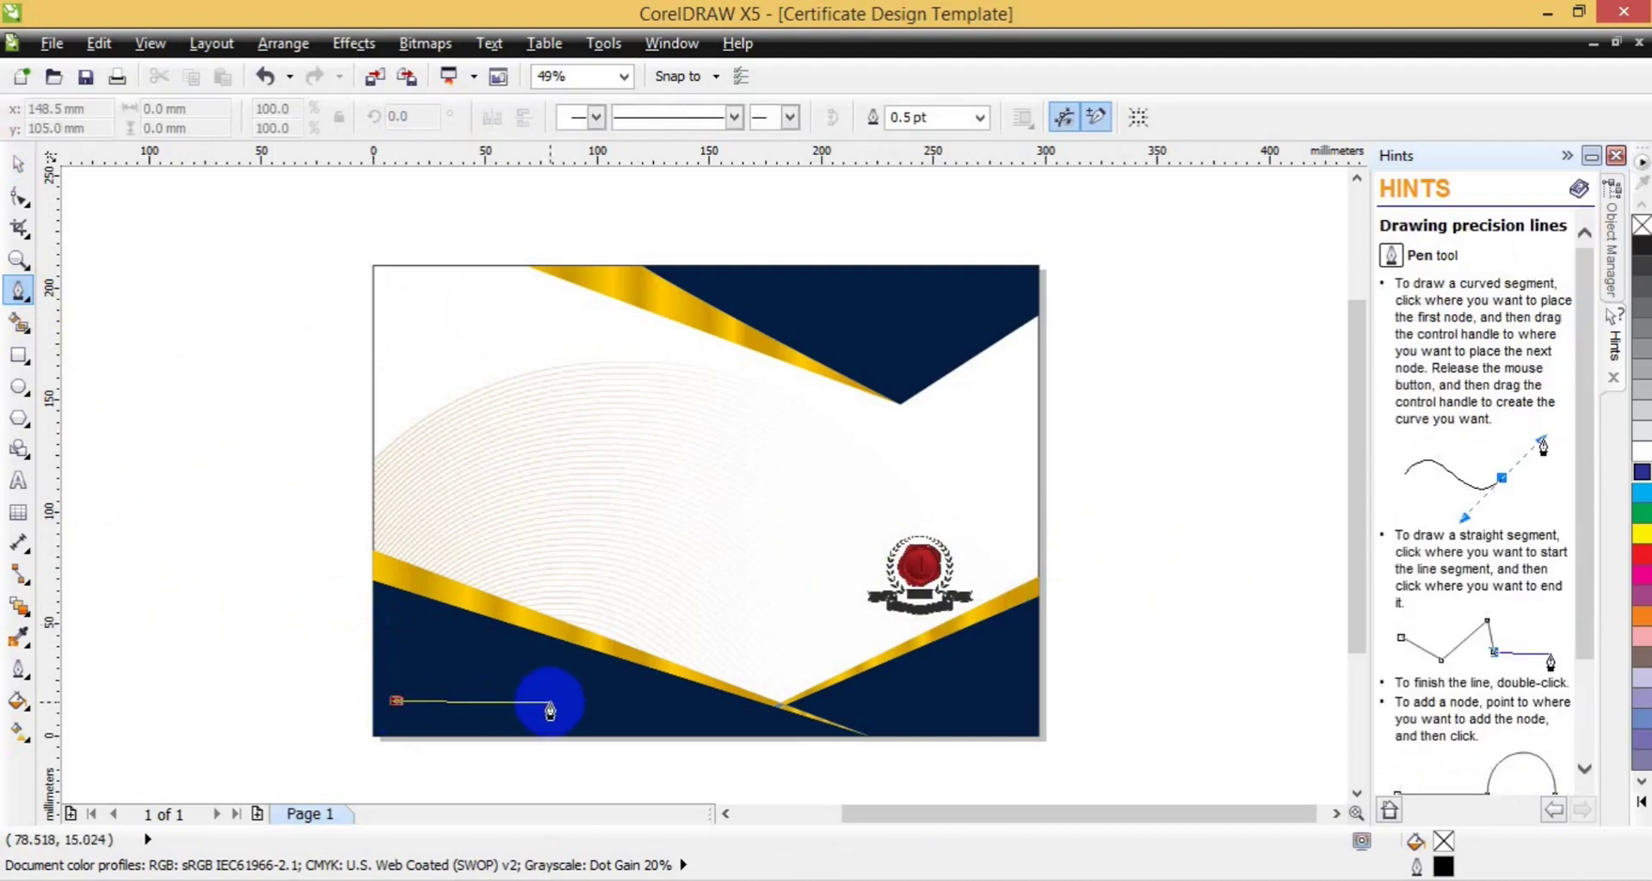
double_click(550, 702)
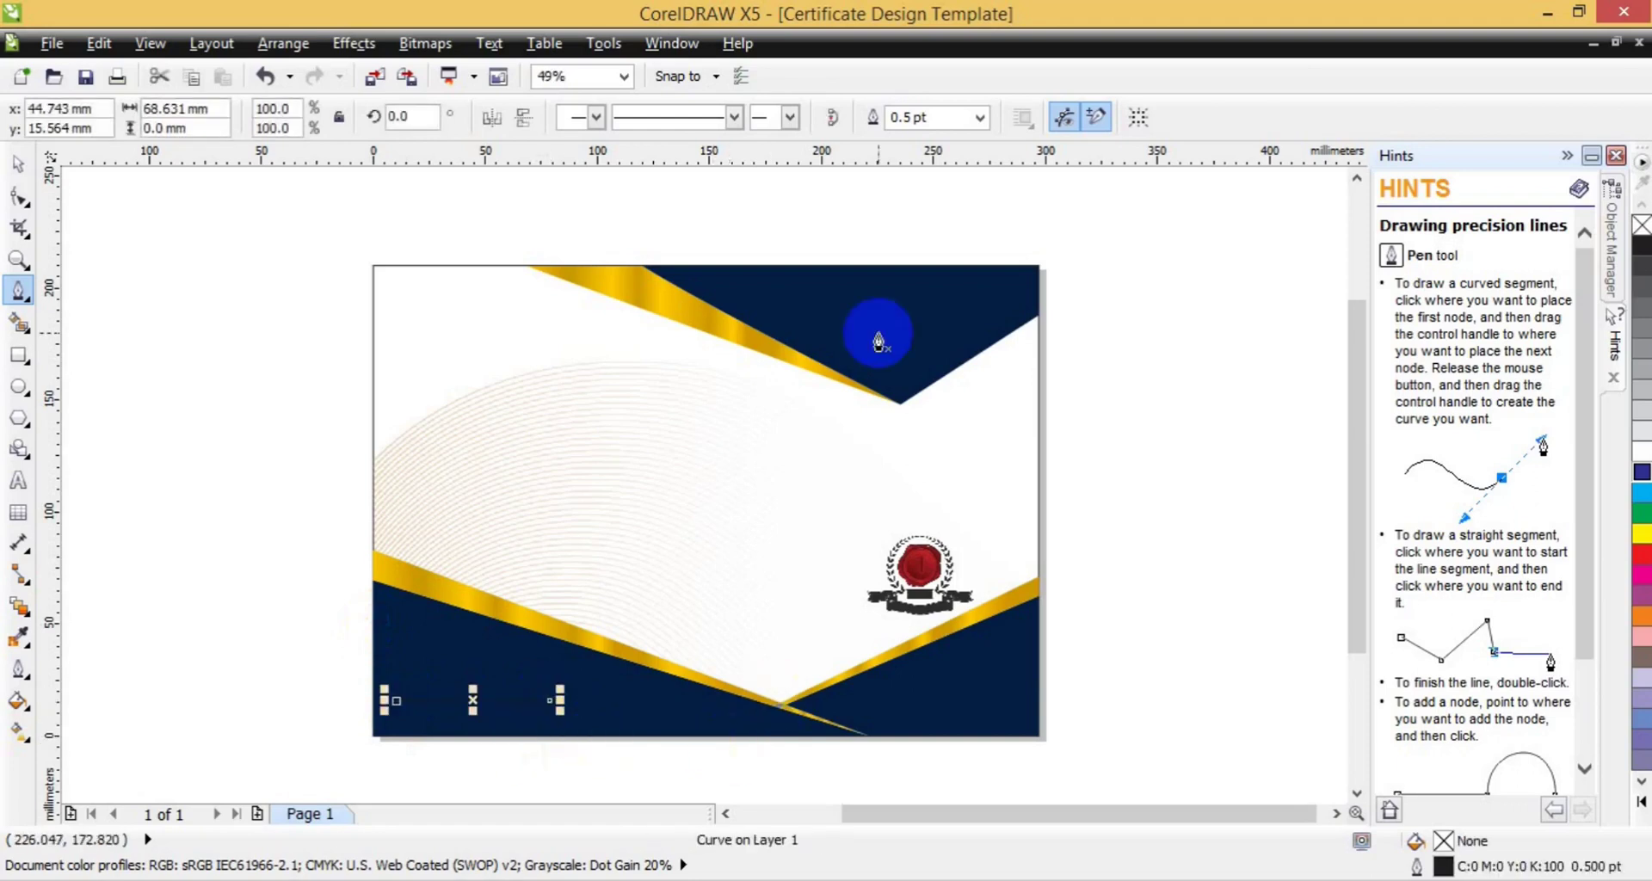
Give the line a 3.0 pt white outline
left_click(983, 118)
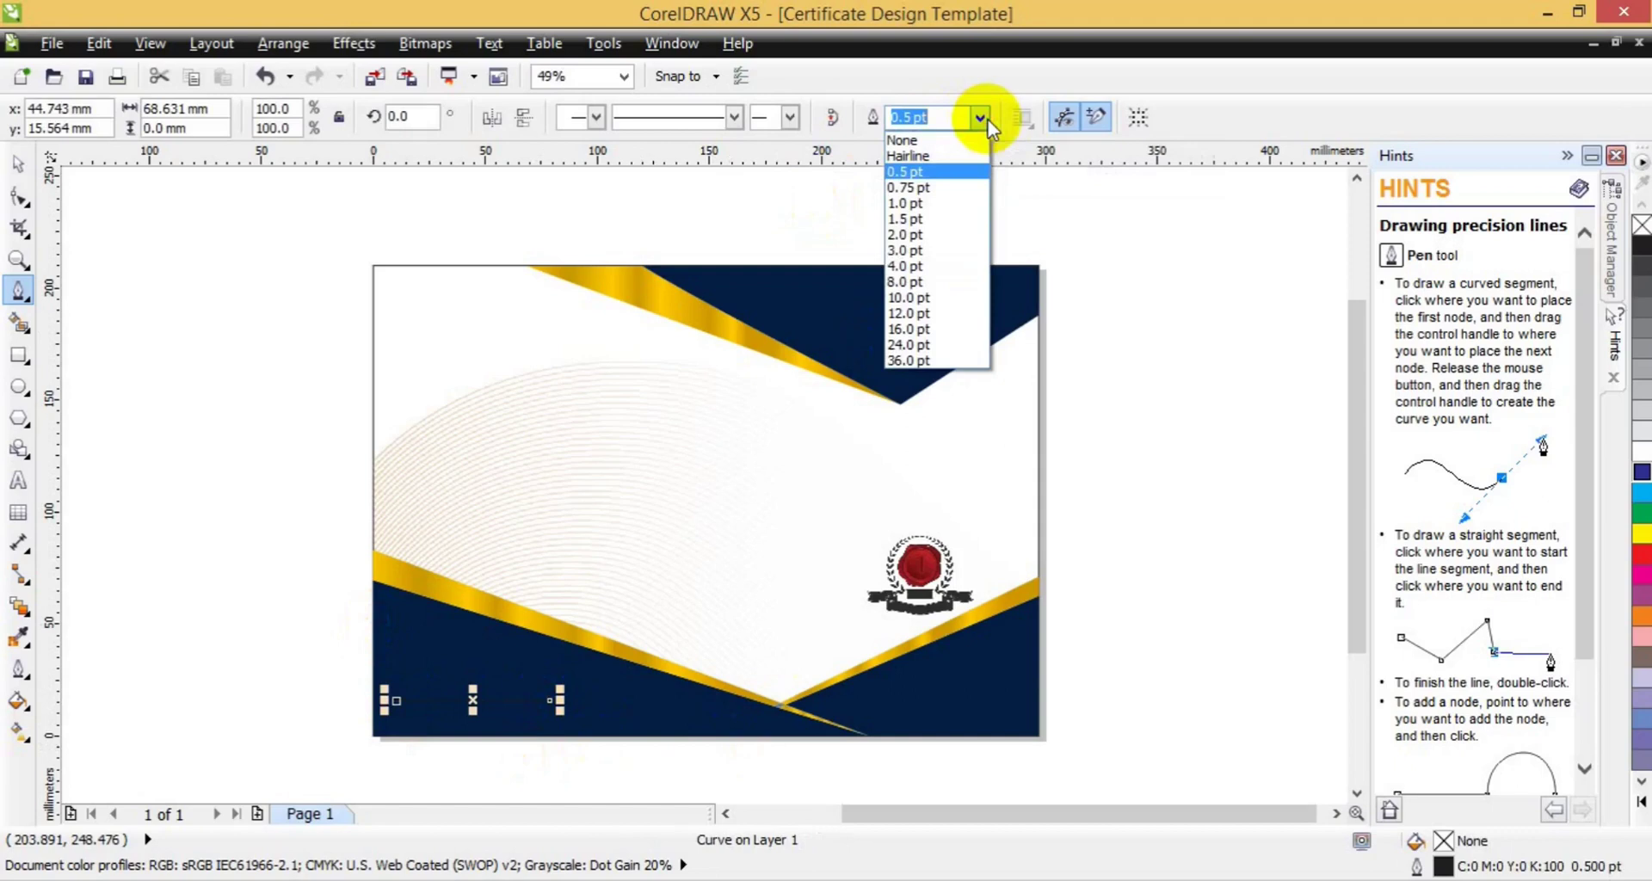
left_click(942, 250)
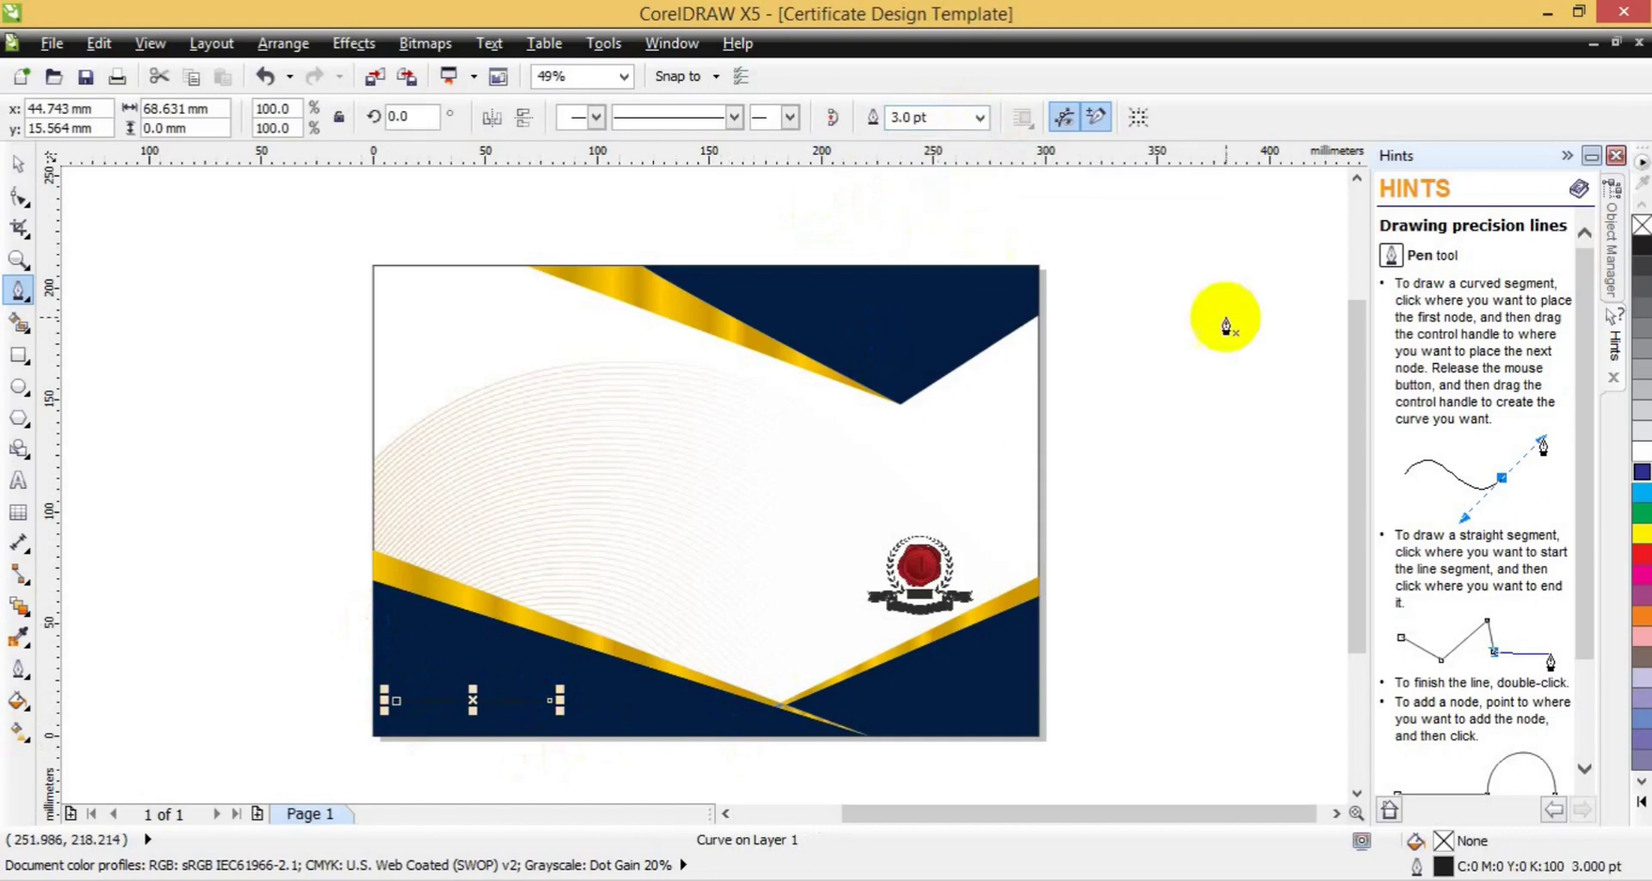
right_click(1640, 451)
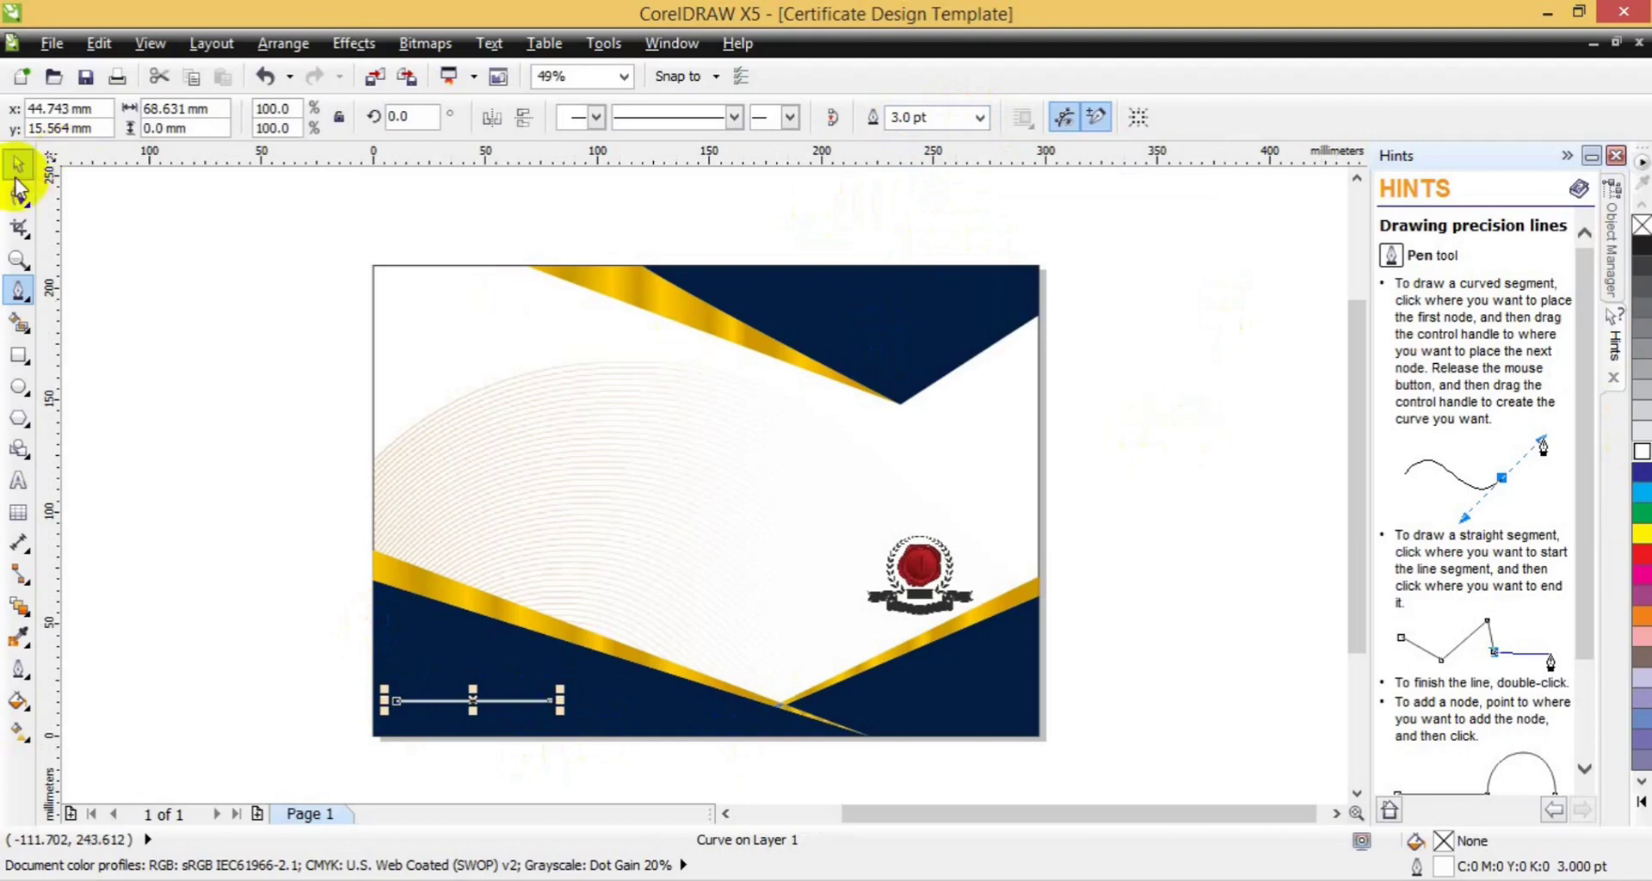
left_click(18, 165)
left_click(224, 623)
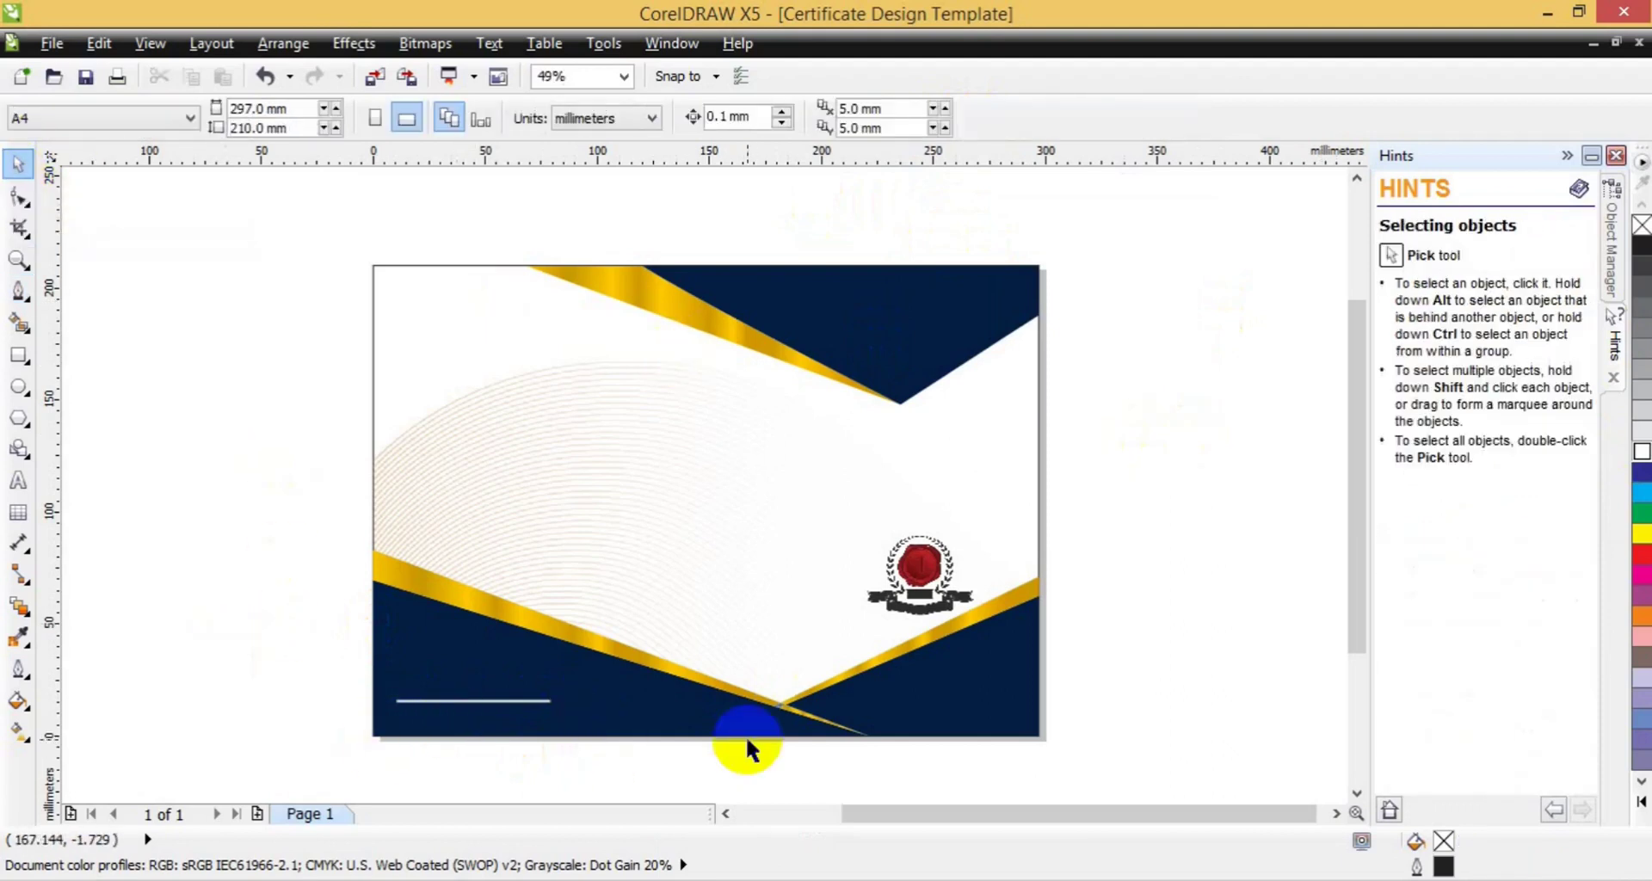
Duplicate the white signature line into the lower-right navy corner, mirroring the left one
left_click(501, 701)
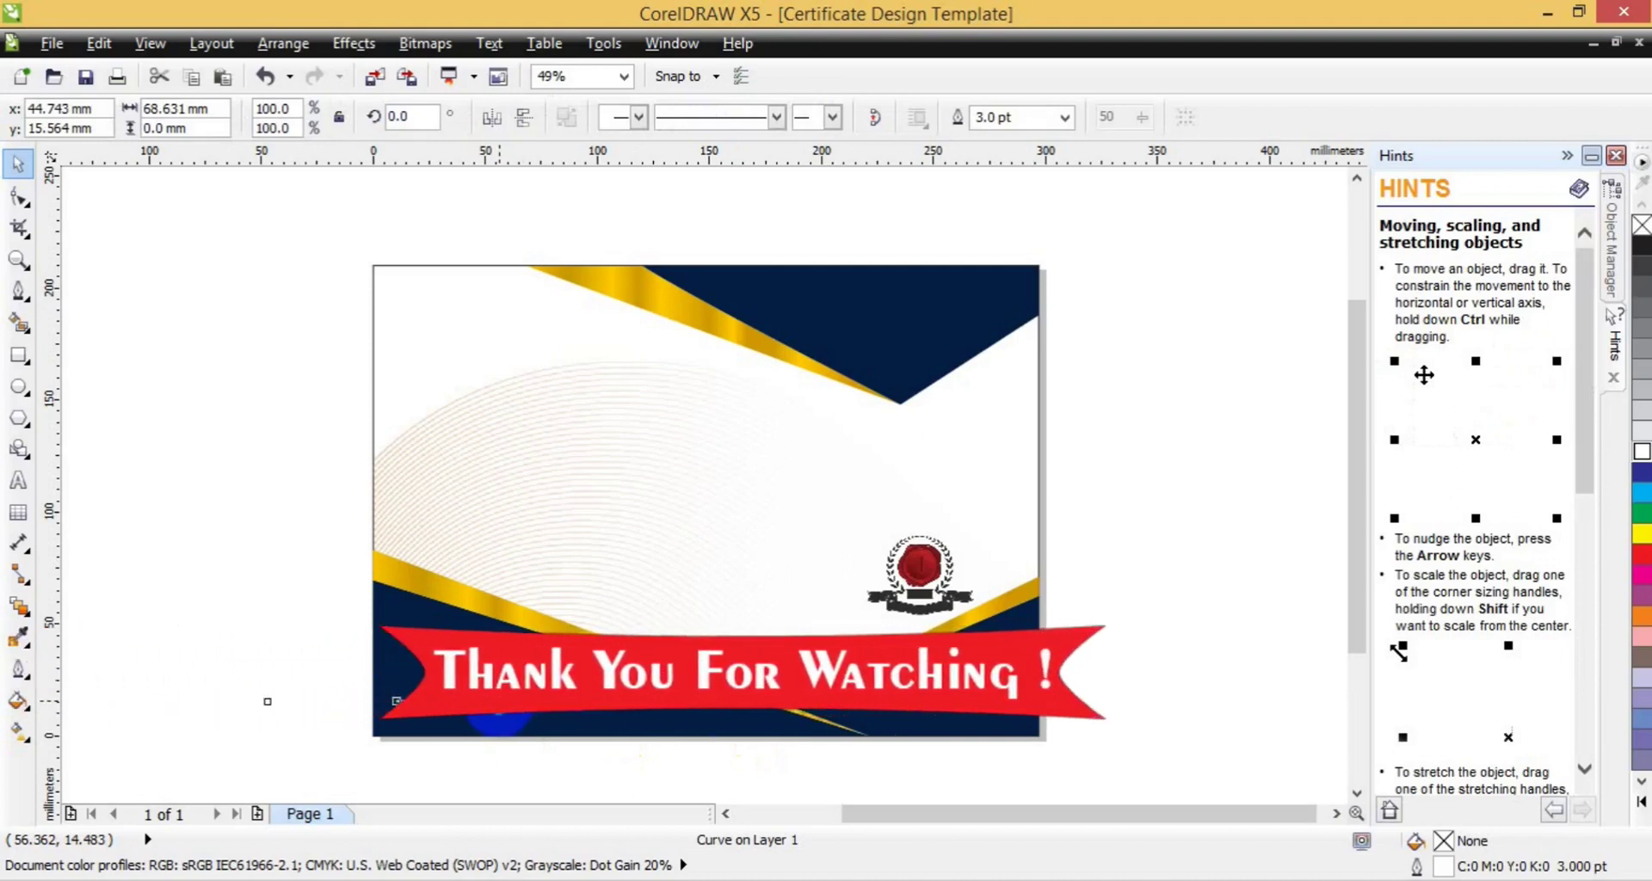
scroll(498, 714, "right", 2)
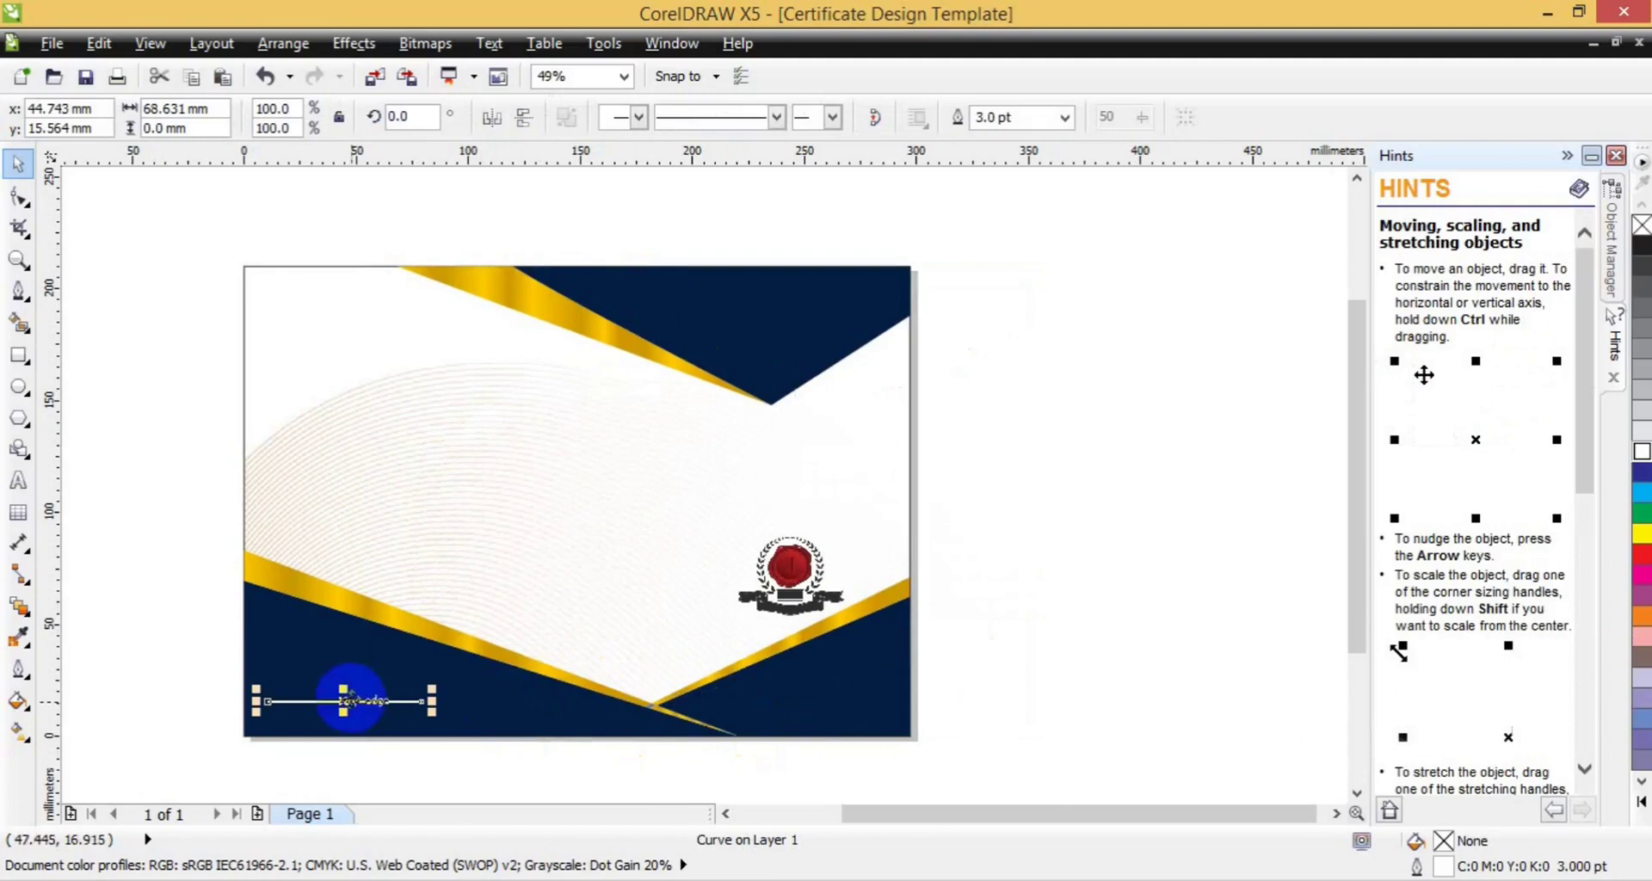
left_click_drag(345, 702, 812, 710)
left_click(1148, 594)
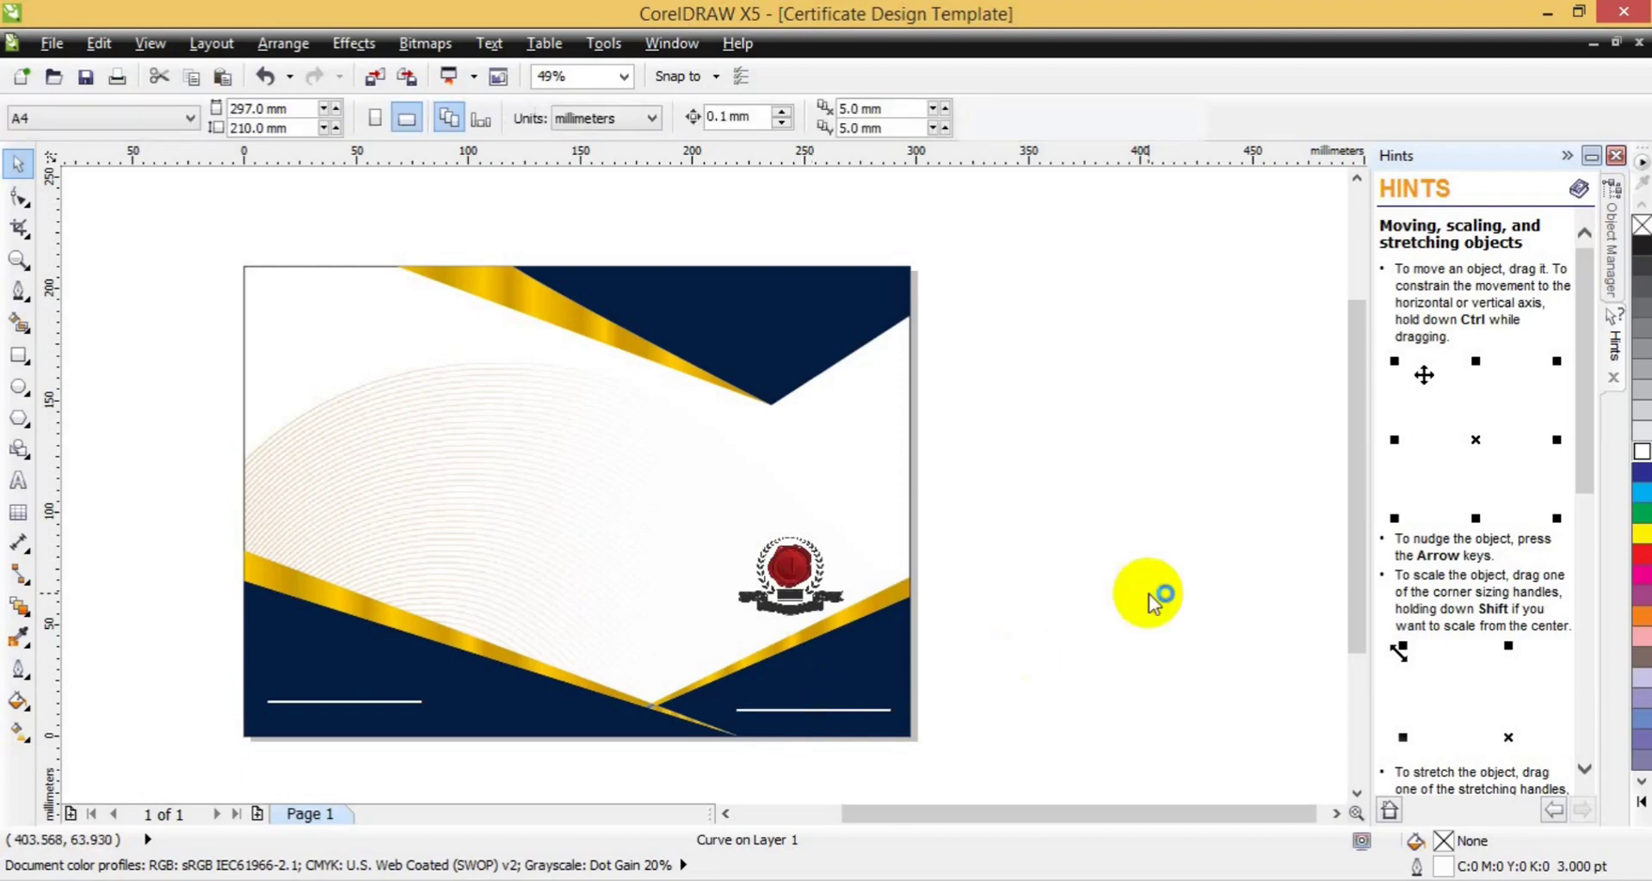